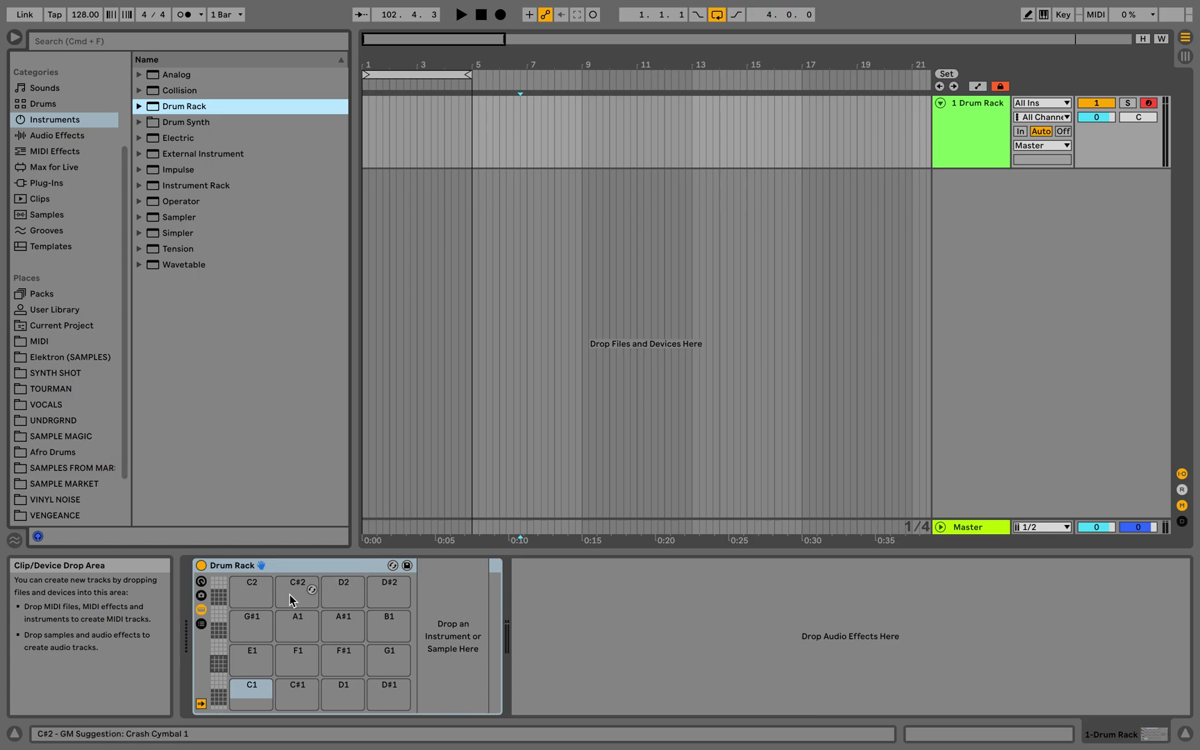
Load PIV_AV_KICK_08 to PIV_AV_KICK_05 from Aron Volta's KICKS folder onto Drum Rack pads E8 to G8
scroll(285, 601, "up", 10)
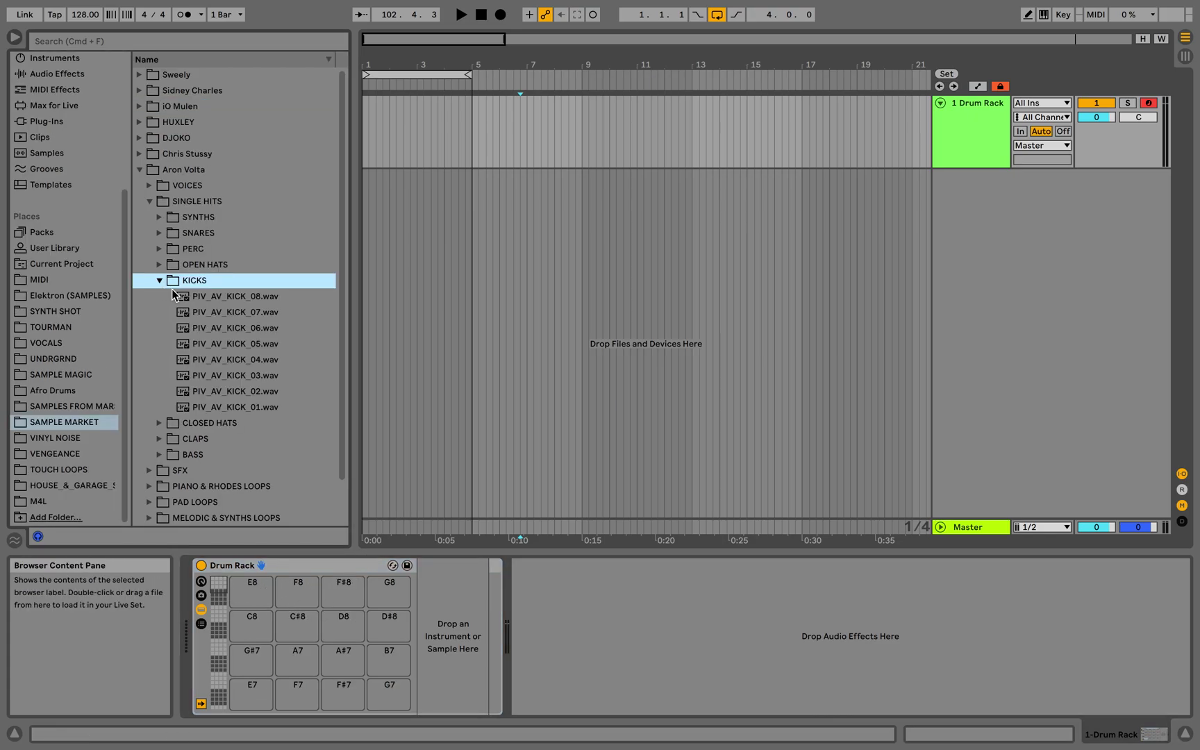
key("Down")
key("Down")
key("Down")
key("Down")
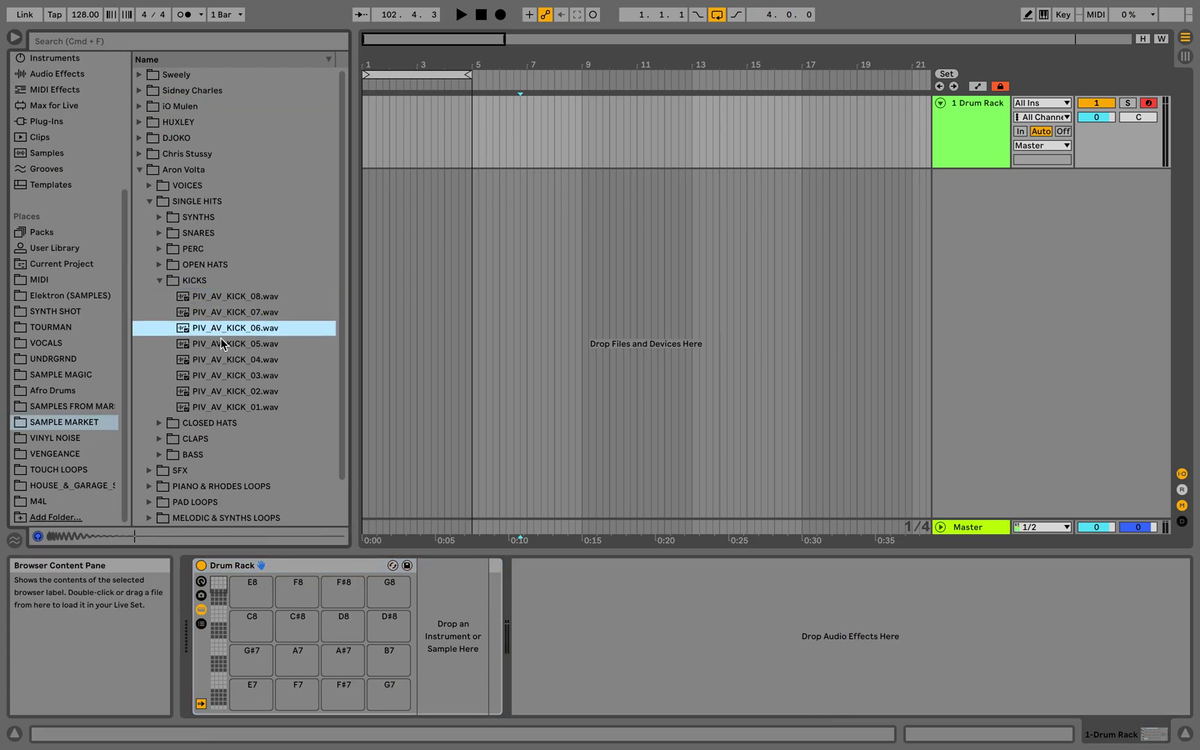
left_click(243, 329, "shift")
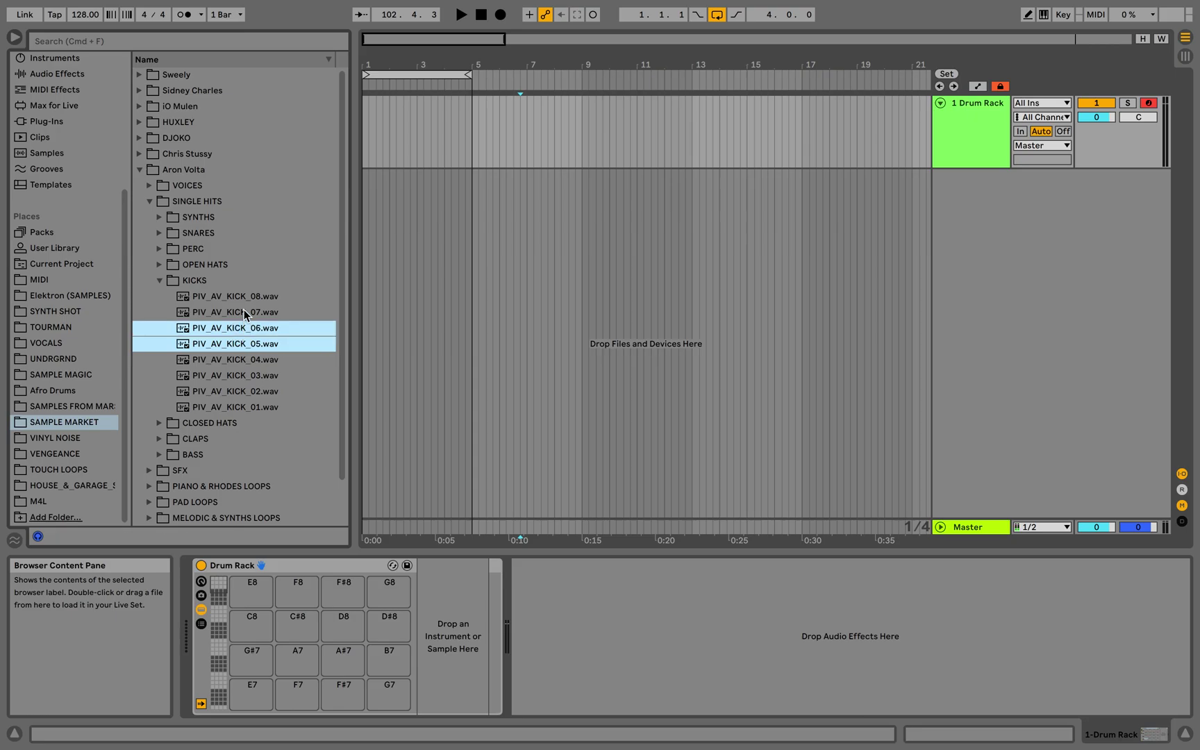
left_click(244, 312, "shift")
left_click(244, 296, "shift")
left_click_drag(249, 296, 255, 589)
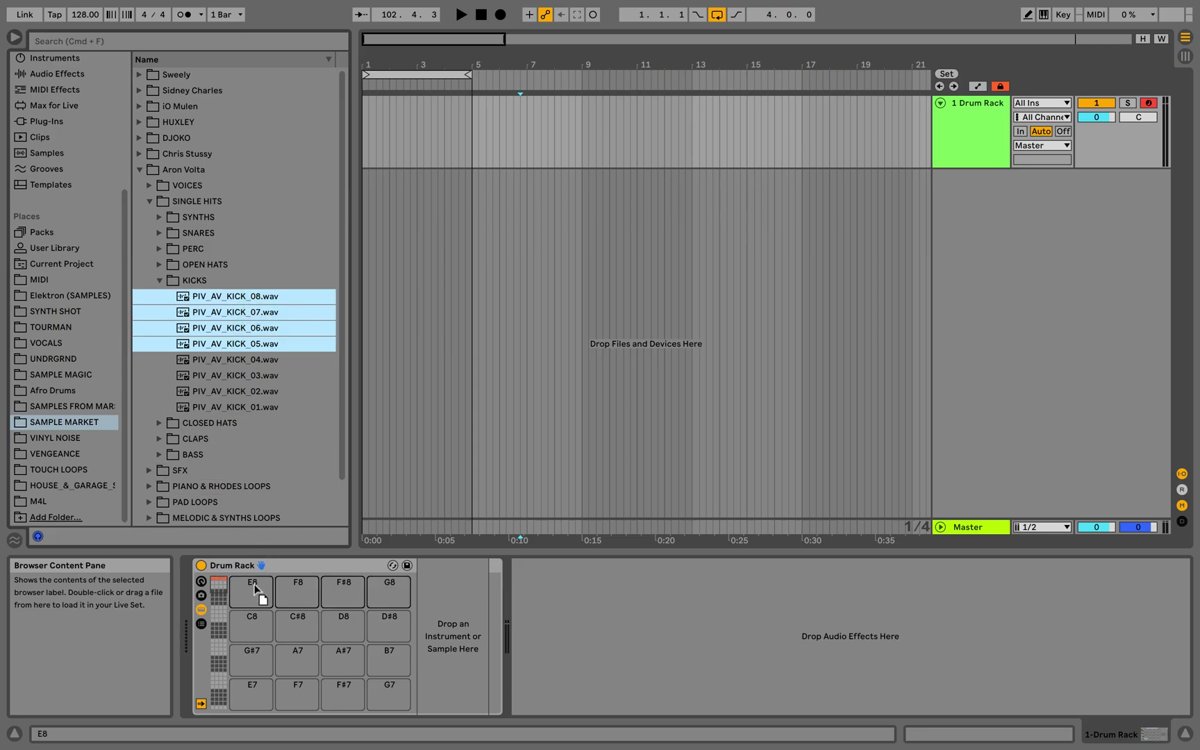
Preview PIV_AV_KICK_04 to PIV_AV_KICK_01 and load these four kicks onto Drum Rack pads C8 to D#8
left_click(259, 360)
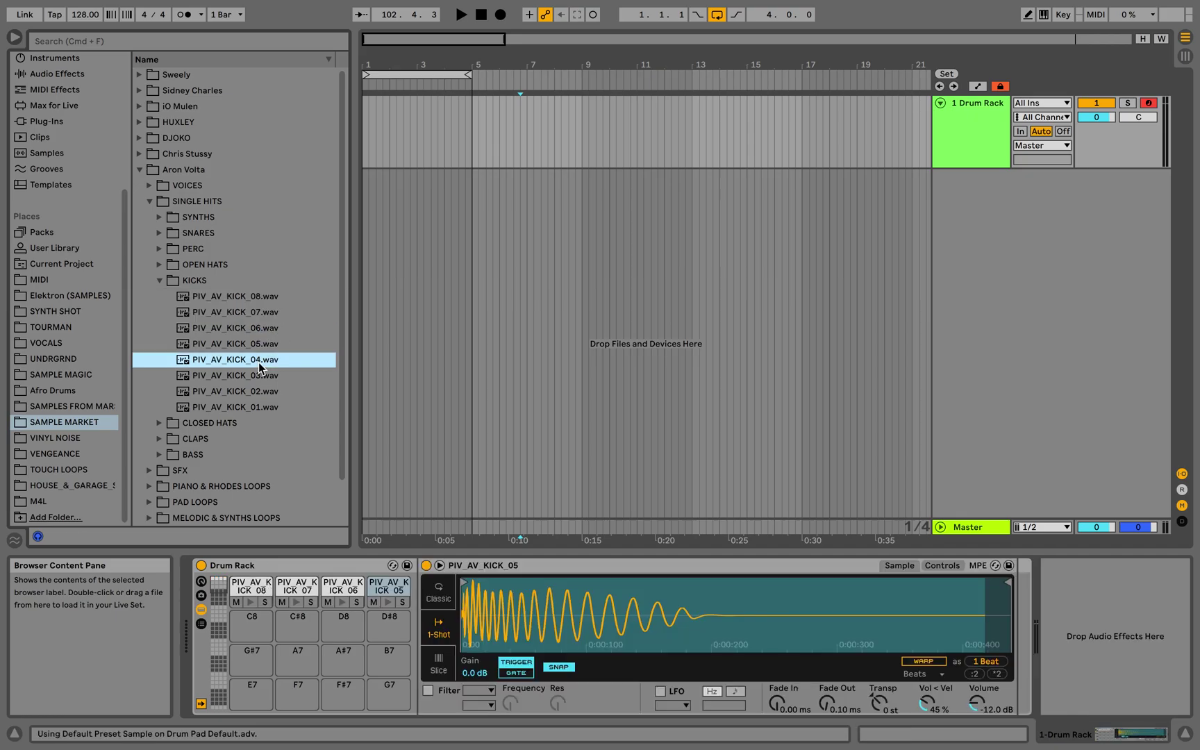
left_click(255, 375)
left_click(252, 390)
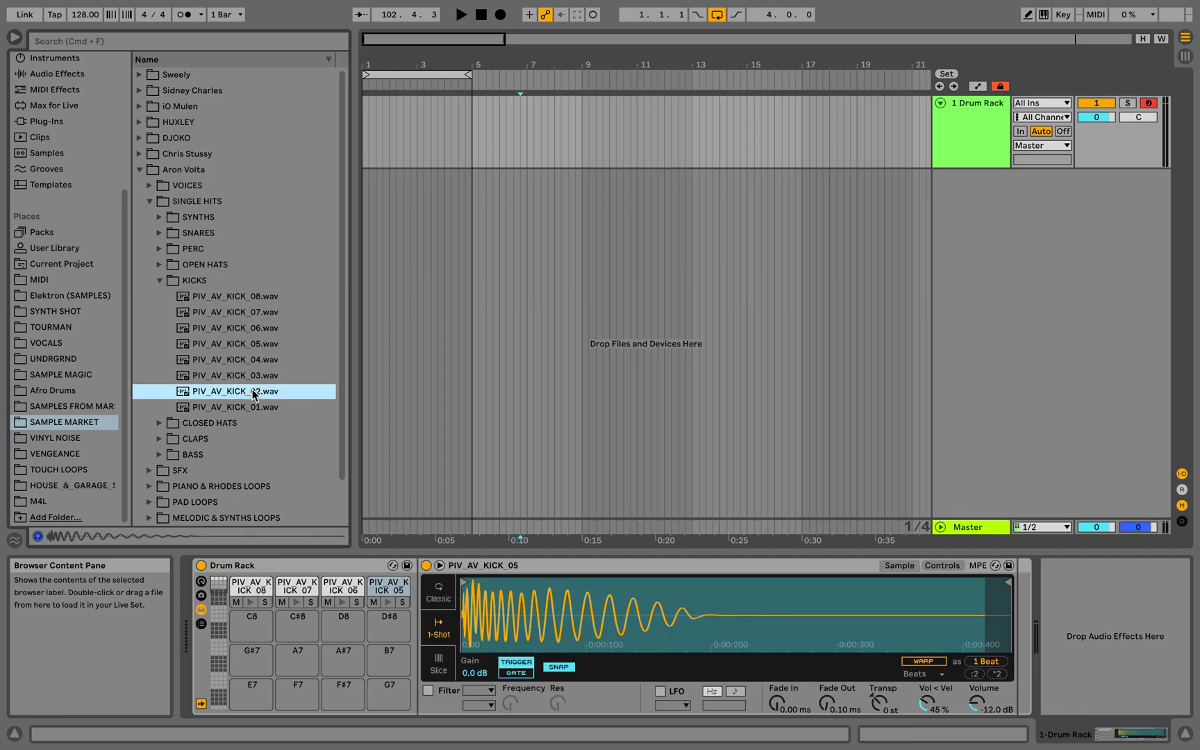
left_click(252, 407)
left_click(256, 375, "shift")
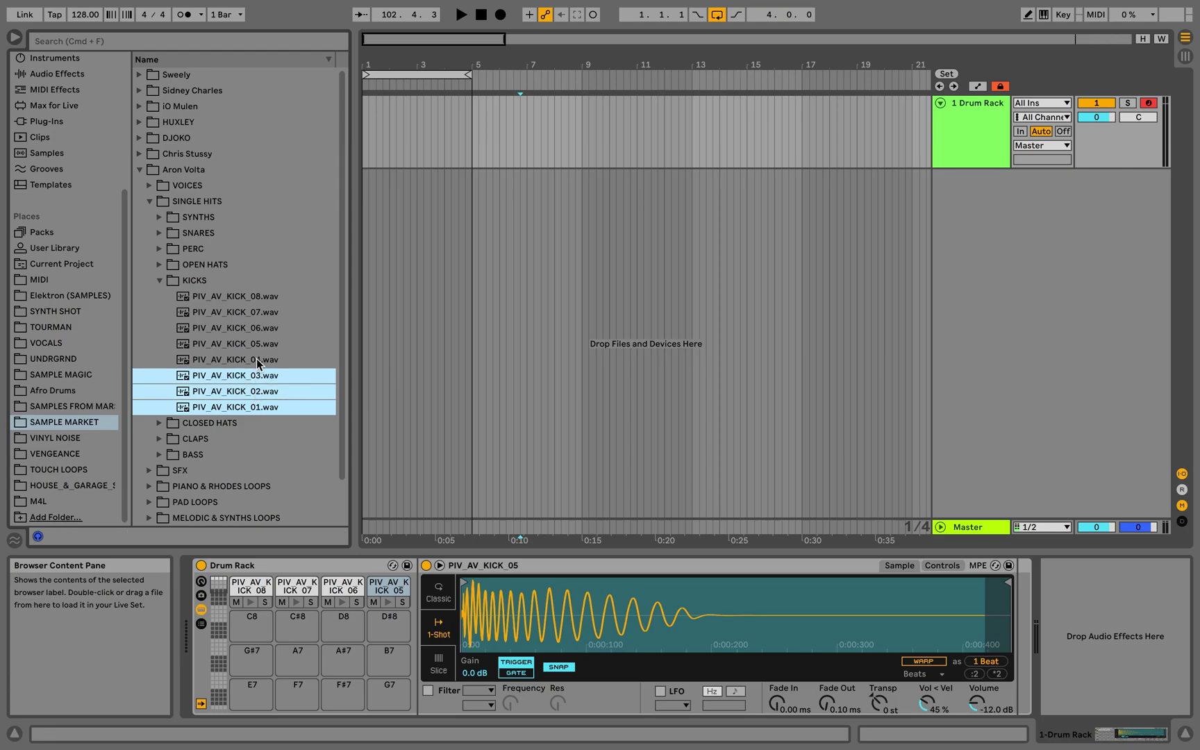
left_click(256, 361, "shift")
double_click(271, 378)
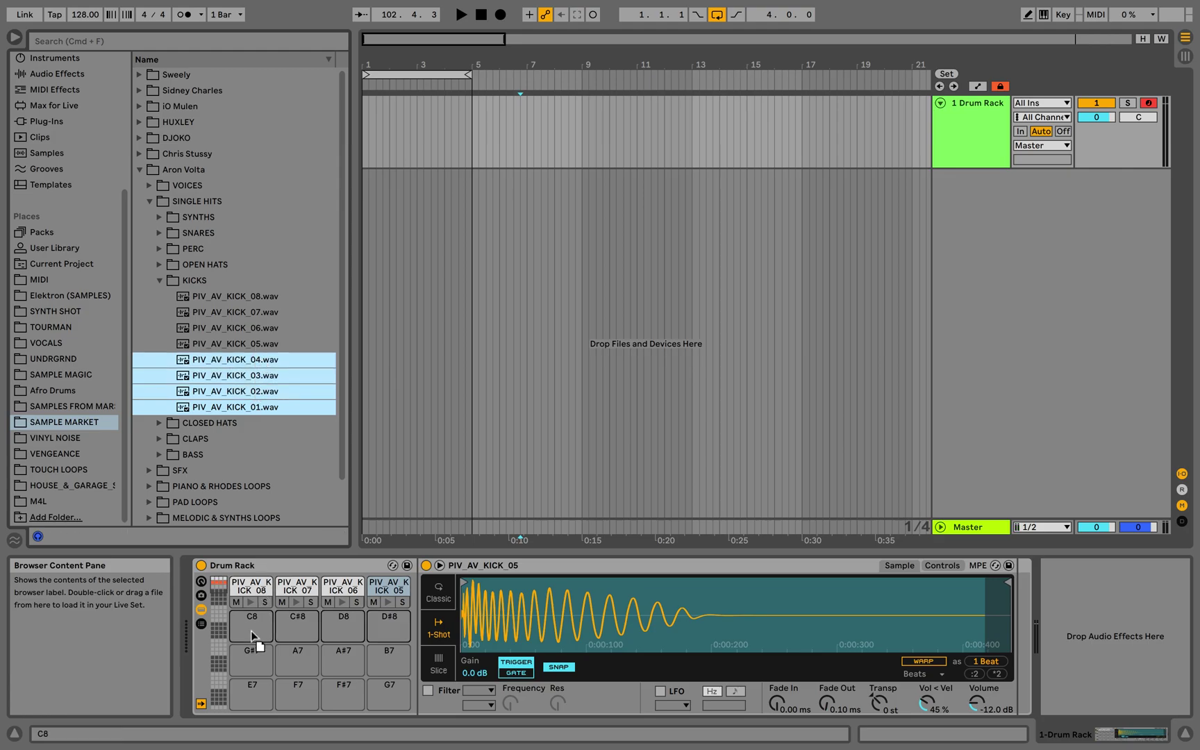
Audition the kick samples PIV_DJK_KICK_18 to PIV_DJK_KICK_13 in DJOKO's single hits
left_click(140, 169)
left_click(139, 138)
left_click(216, 328)
left_click(220, 344)
left_click(225, 360)
left_click(229, 376)
left_click(229, 391)
left_click(230, 407)
Load the samples PIV_DJK_KICK_12 to PIV_DJK_KICK_09 onto Drum Rack pads G#7 to B7
left_click(229, 423)
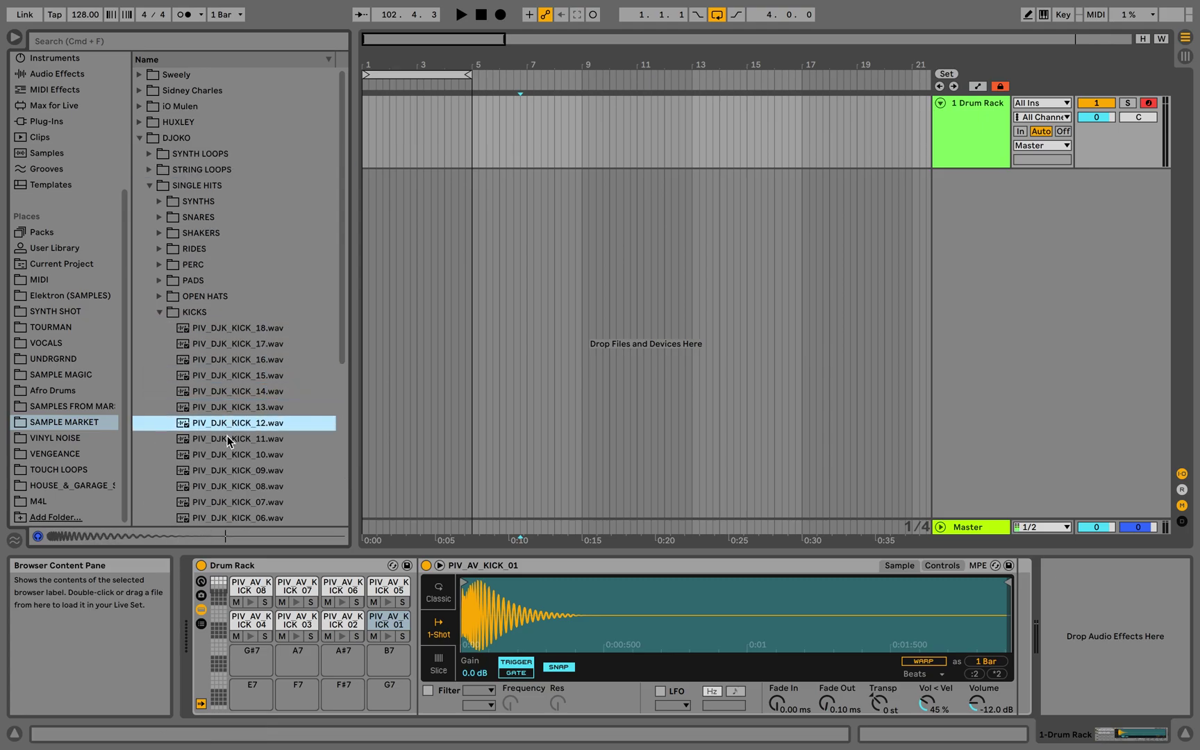
left_click(226, 442, "shift")
left_click(227, 457, "shift")
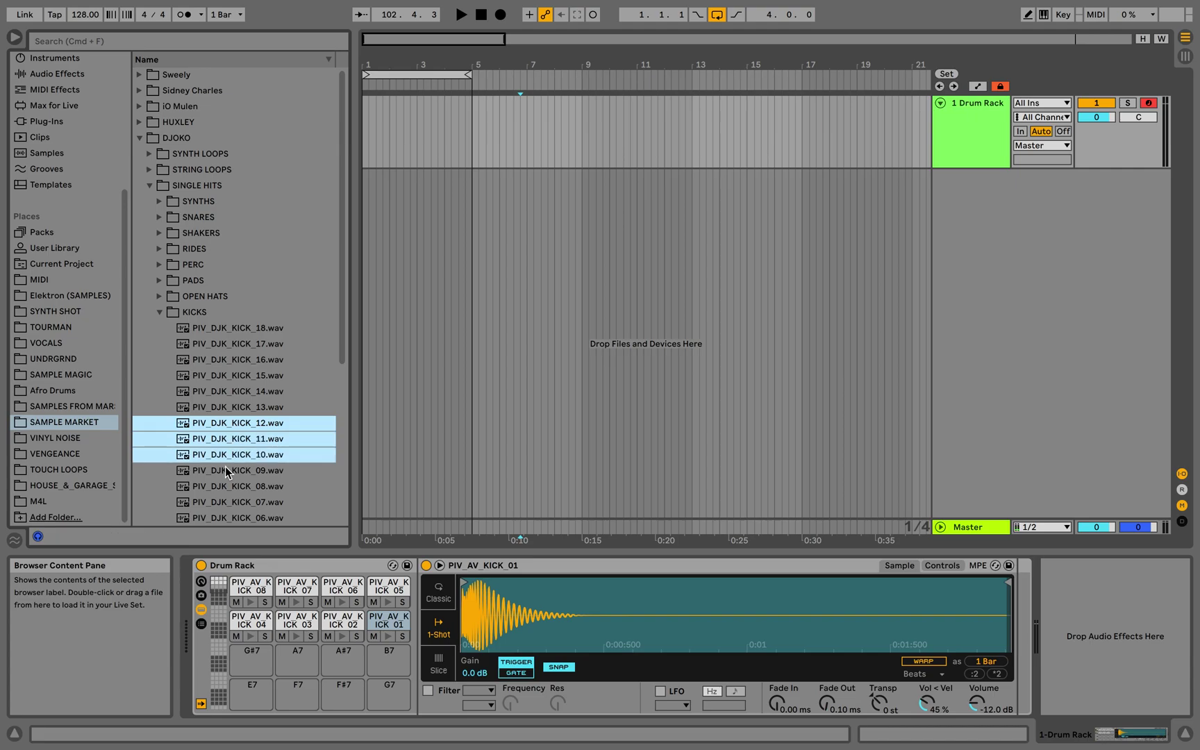
left_click(225, 473, "shift")
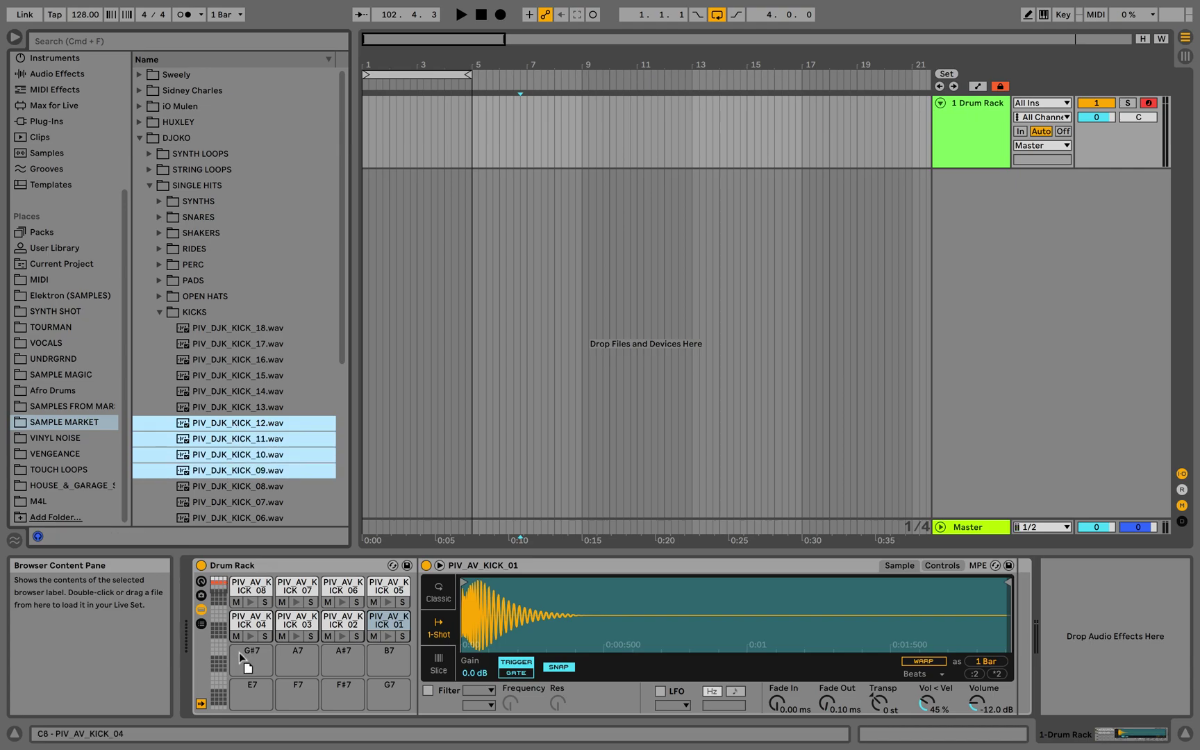
left_click_drag(251, 666, 252, 666)
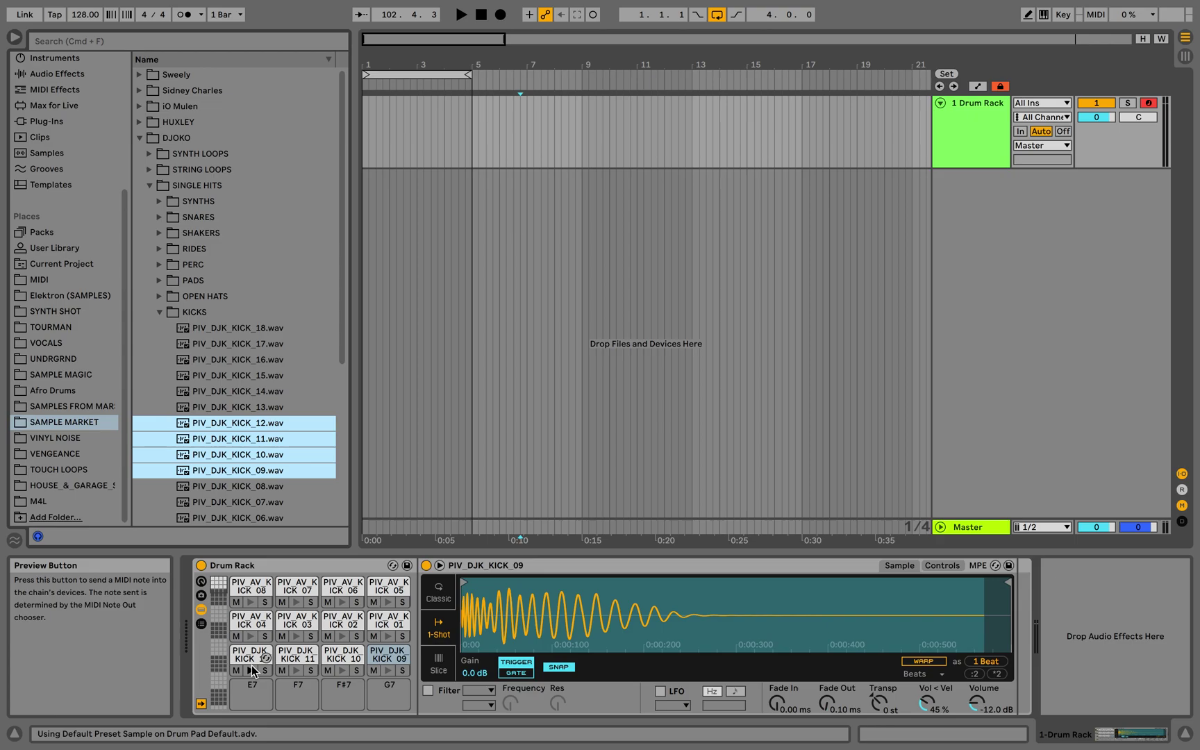
Load the samples PIV_DJK_KICK_08 to PIV_DJK_KICK_05 onto Drum Rack pads E7 to G7
scroll(262, 445, "down", 3)
left_click(263, 419)
left_click(263, 435, "shift")
left_click(263, 451, "shift")
left_click(262, 467, "shift")
left_click_drag(262, 432, 255, 704)
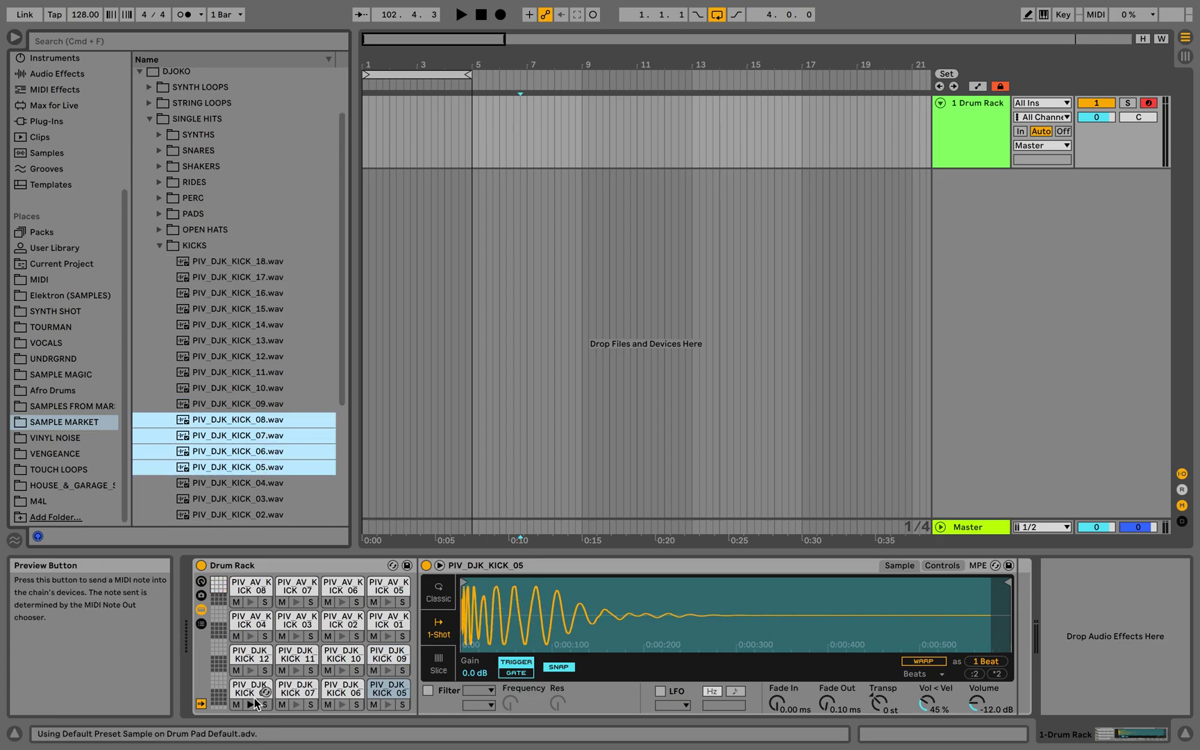
Rename the Drum Rack track as KICK
right_click(969, 150)
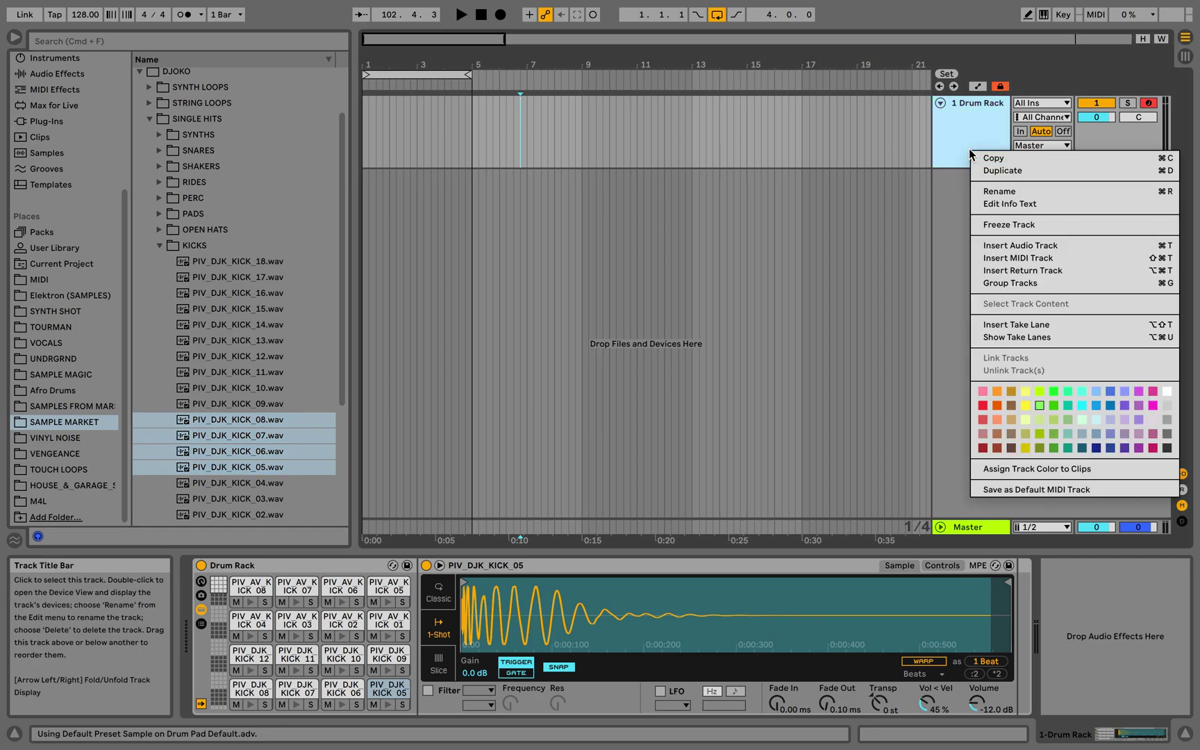
left_click(994, 192)
type("KICK")
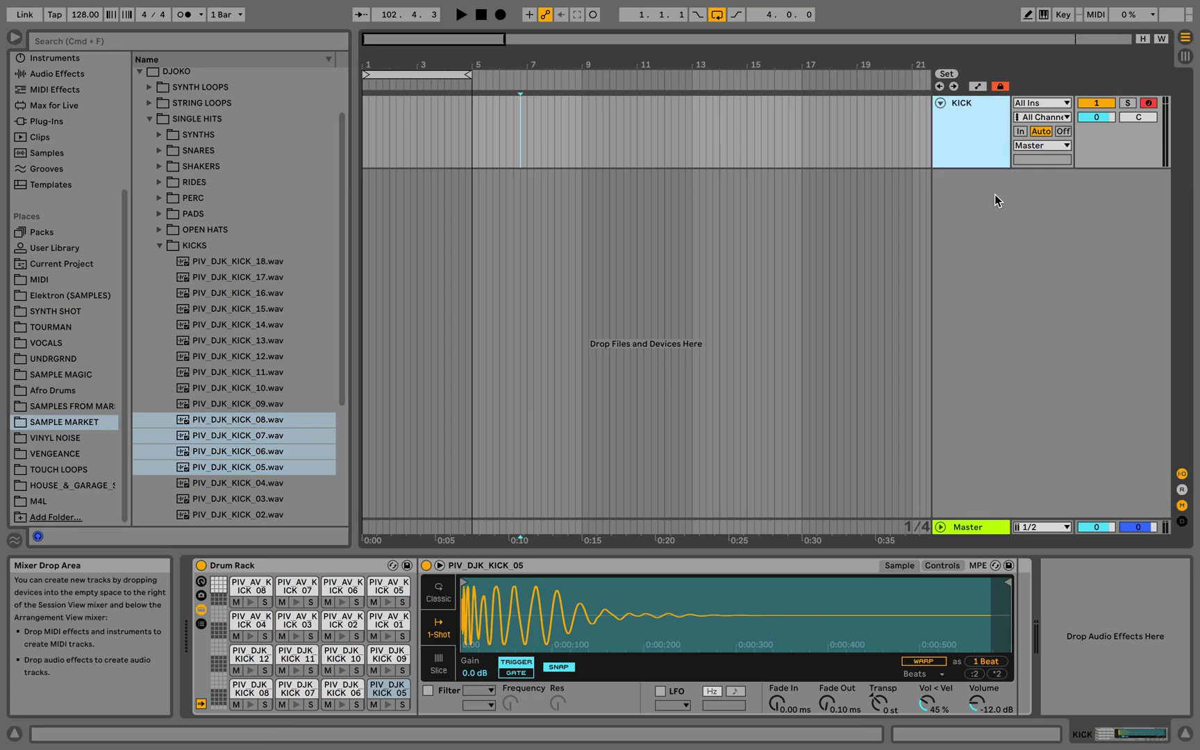
Insert a new MIDI track named CLAP below KICK and add an empty Drum Rack to it
right_click(995, 194)
left_click(993, 238)
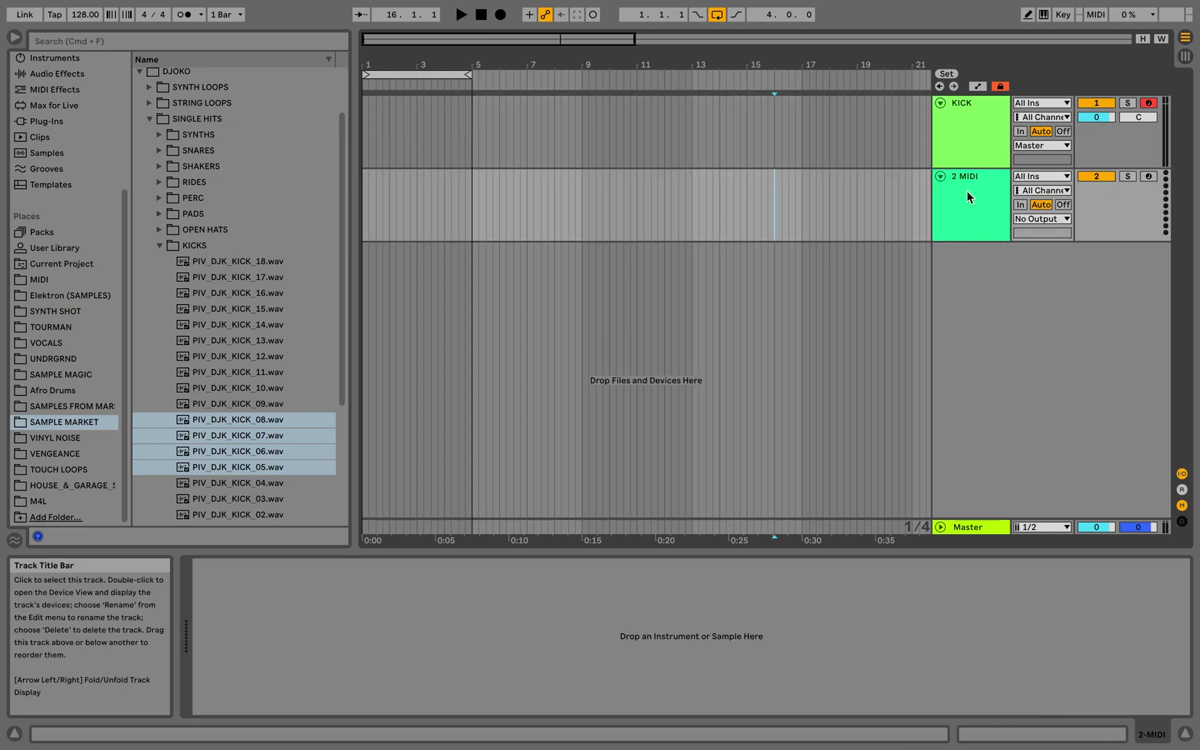
right_click(967, 191)
left_click(997, 257)
type("CLAP")
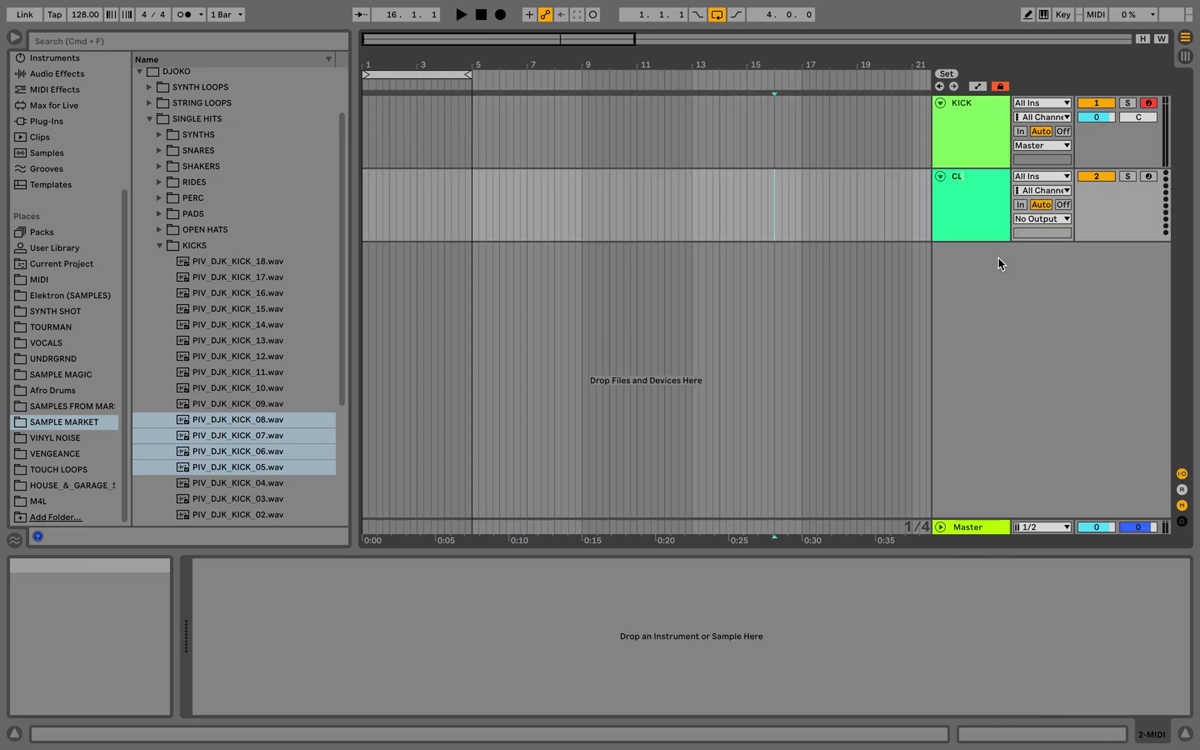
key("Return")
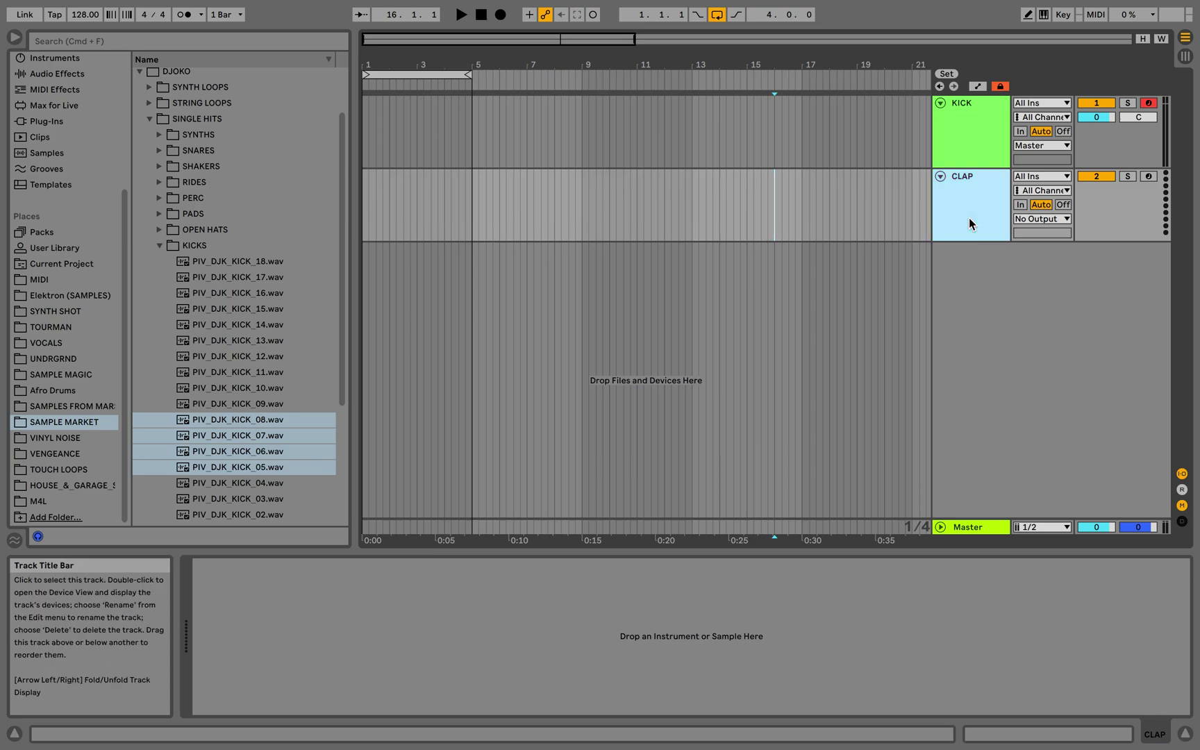
left_click(55, 57)
left_click_drag(191, 106, 956, 215)
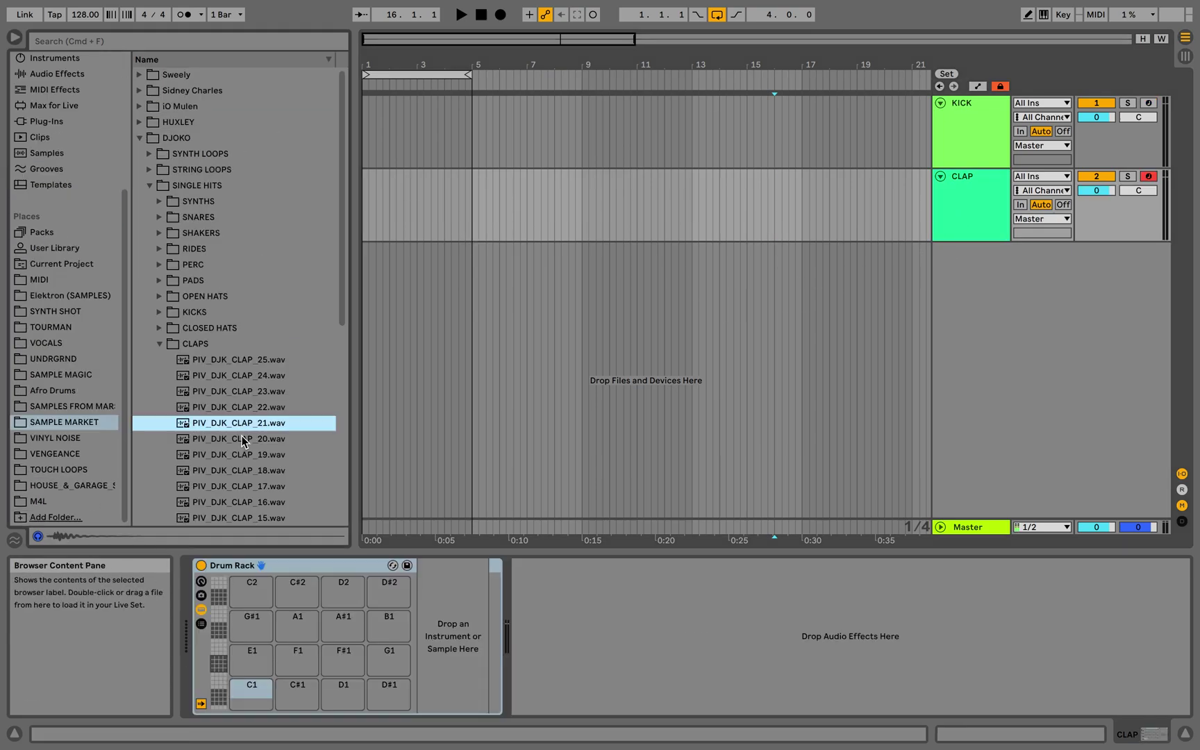
Audition the clap samples from PIV_DJK_CLAP_20 to PIV_DJK_CLAP_15 in DJOKO's CLAPS folder
left_click(242, 436)
left_click(244, 454)
scroll(244, 453, "down", 3)
left_click(246, 416)
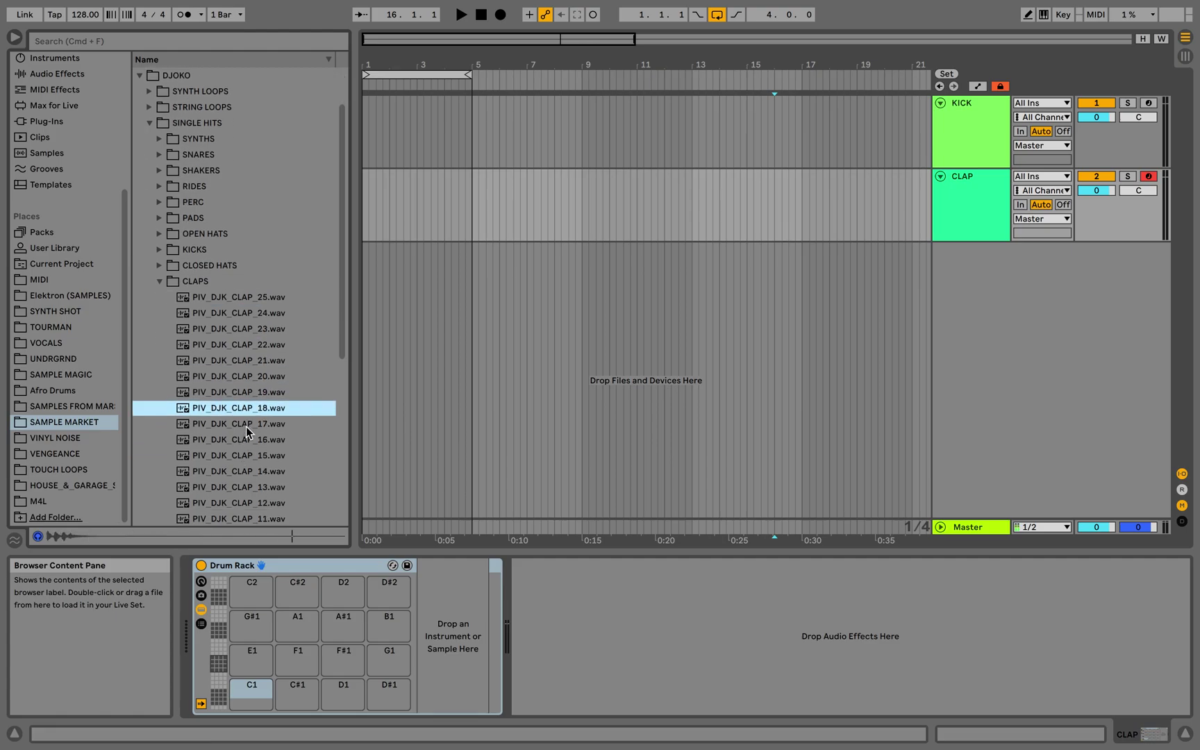
left_click(244, 425)
left_click(244, 440)
left_click(243, 456)
Load PIV_DJK_CLAP_16 to PIV_DJK_CLAP_13 onto pads C2 to D#2 of the CLAP track's Drum Rack
left_click(240, 442)
left_click(243, 456, "shift")
left_click(243, 473, "shift")
left_click(244, 487, "shift")
left_click_drag(237, 447, 252, 602)
Load PIV_DJK_CLAP_12 to PIV_DJK_CLAP_09 onto pads G#1 to B1 of the CLAP track's Drum Rack
scroll(280, 456, "down", 3)
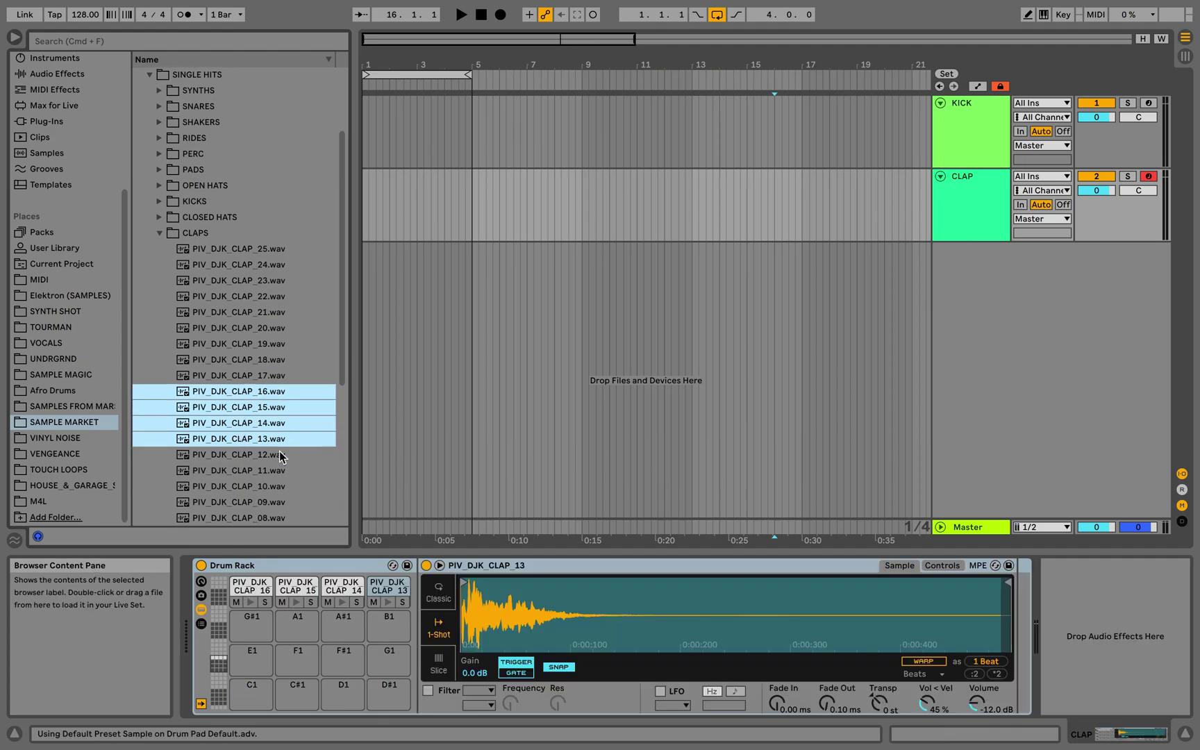
scroll(281, 456, "down", 3)
left_click(264, 401)
left_click(262, 420, "shift")
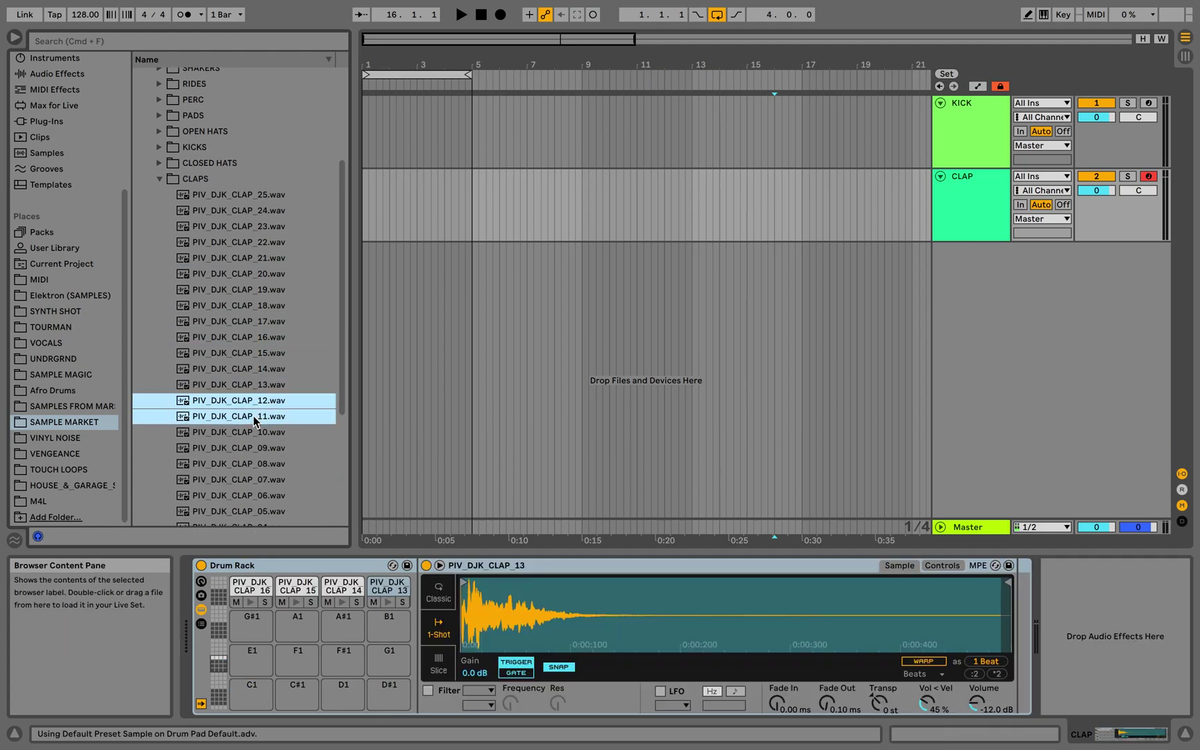
left_click(254, 433, "shift")
left_click(253, 450, "shift")
left_click_drag(250, 410, 255, 631)
Load SM_SC_Clap_15 to SM_SC_Clap_12 from Sidney Charles's Claps folder onto Drum Rack pads E1 to G1
scroll(236, 277, "up", 10)
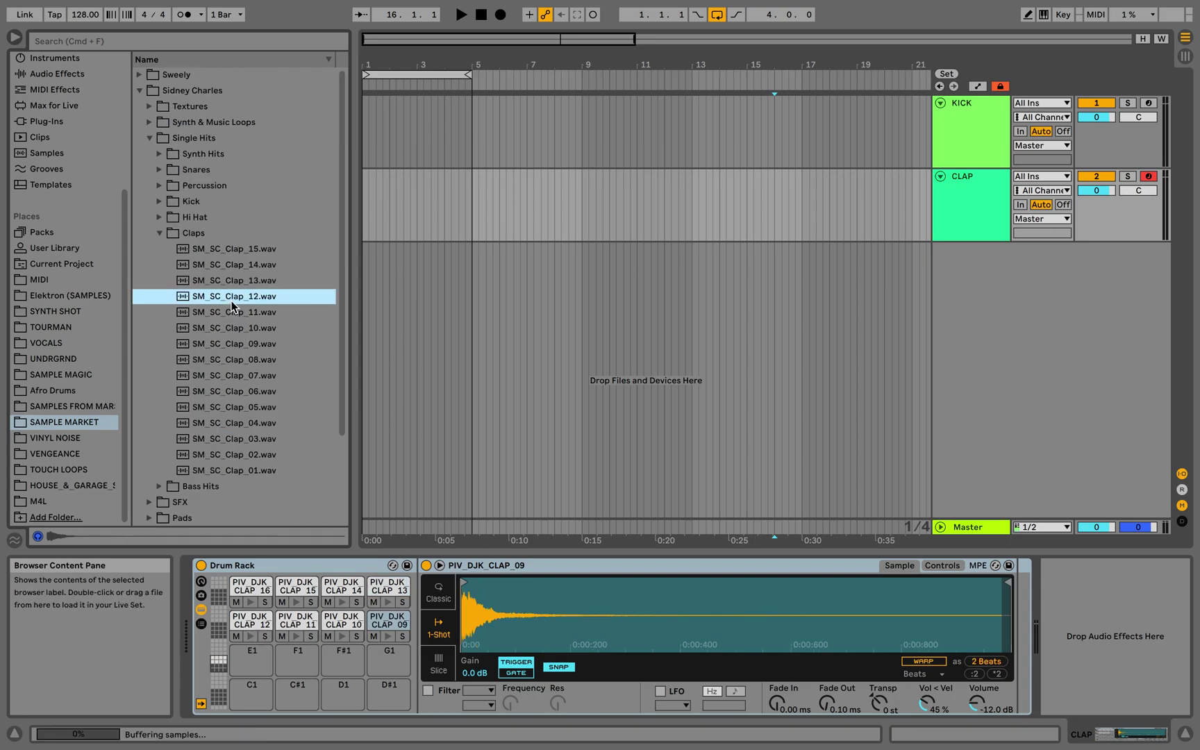
left_click(239, 250)
left_click(239, 269, "shift")
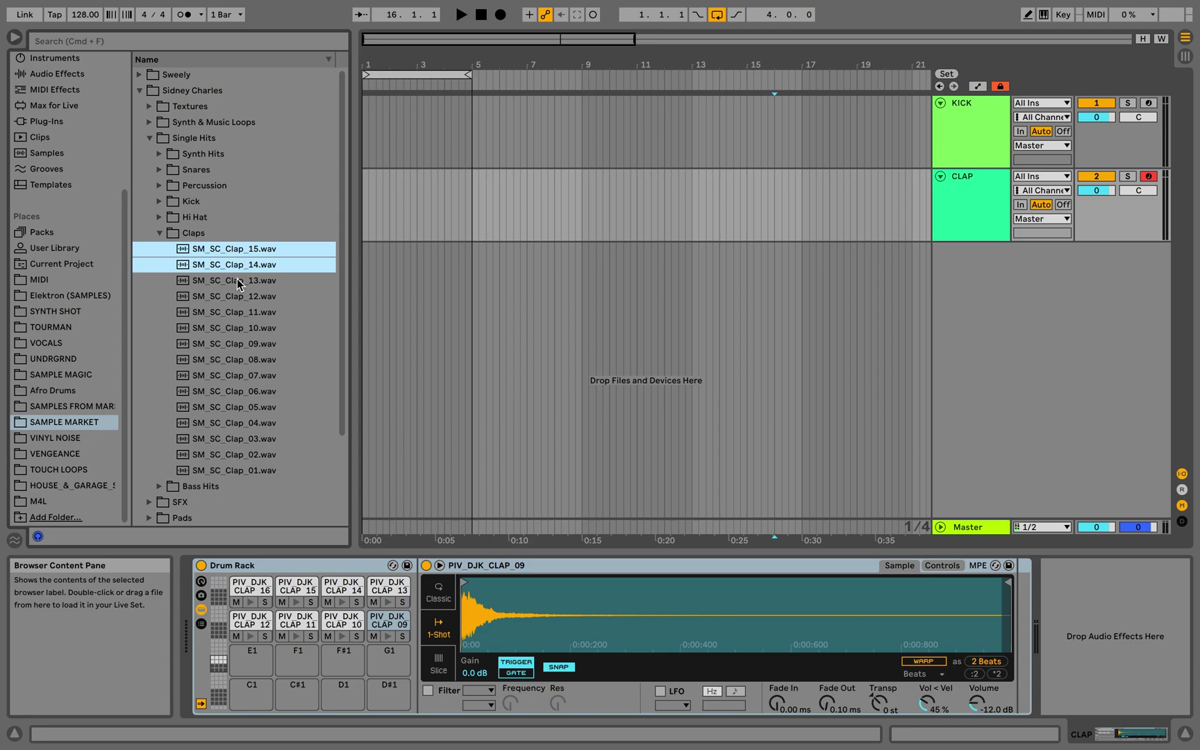
left_click(237, 282, "shift")
left_click(238, 295, "shift")
left_click_drag(241, 254, 257, 664)
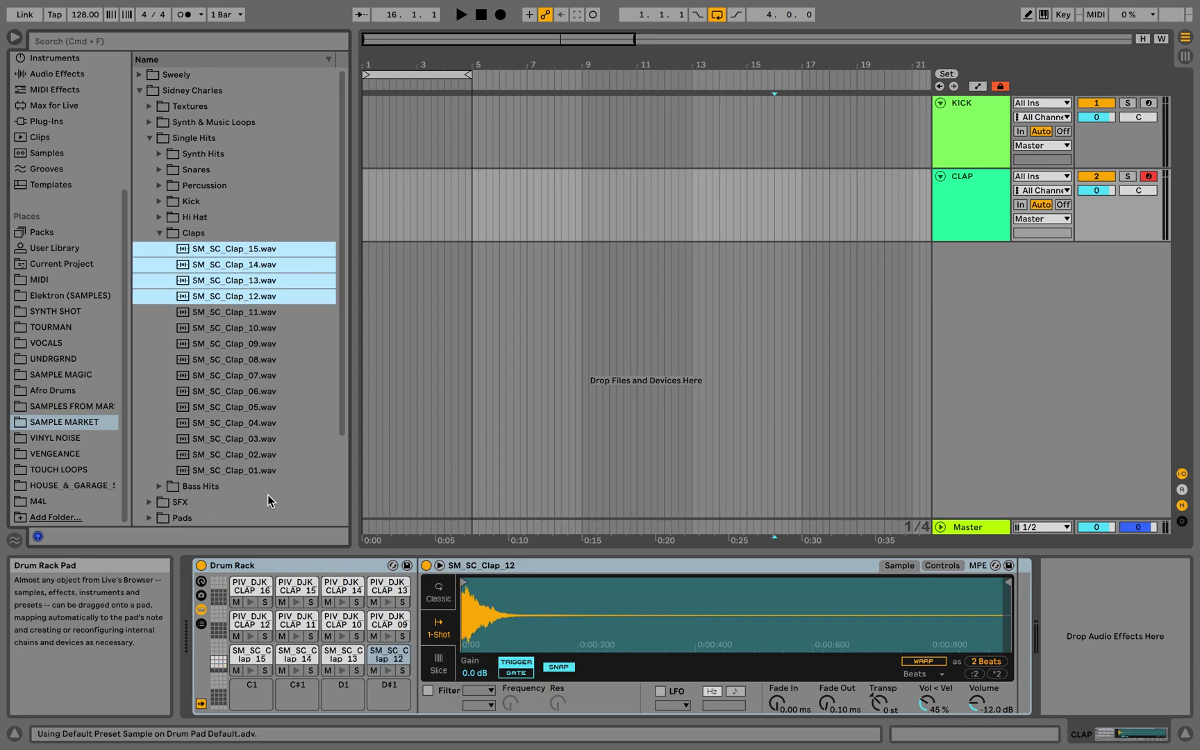
Load SM_SC_Clap_11 to SM_SC_Clap_08 onto Drum Rack pads C1 to D#1 and collapse the Claps folder
left_click(254, 313)
left_click(248, 328, "shift")
left_click(243, 344, "shift")
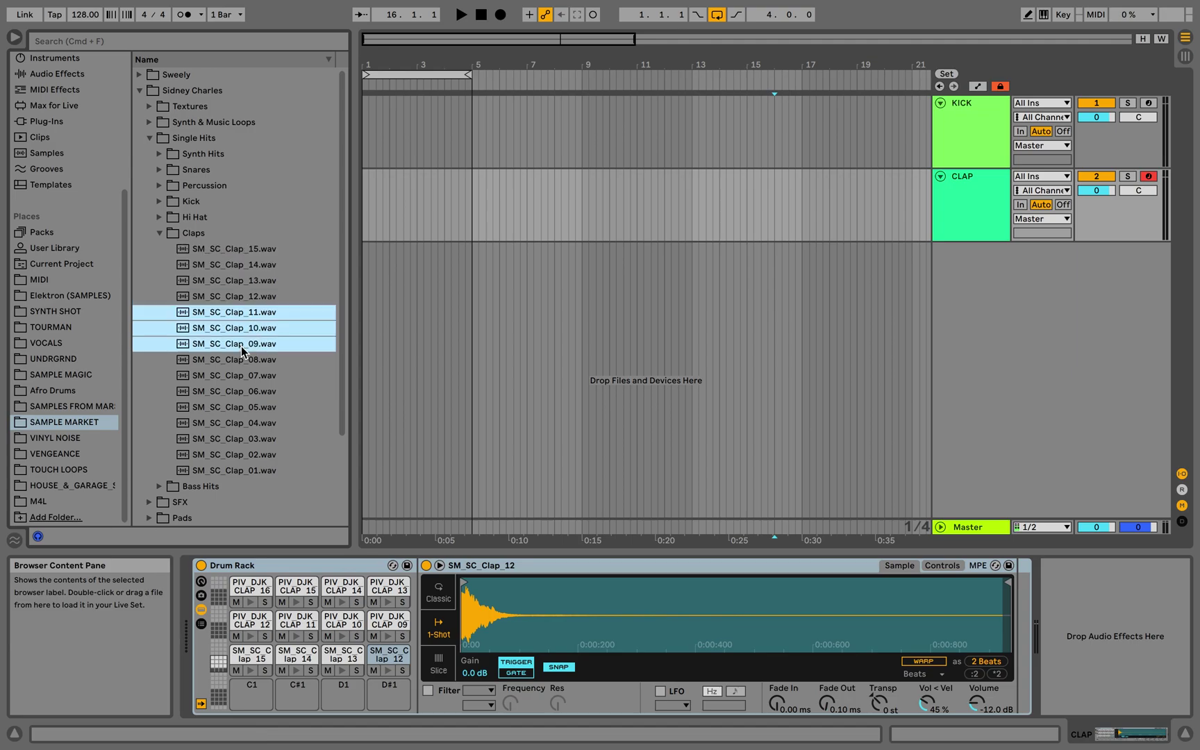
left_click(241, 360, "shift")
left_click_drag(269, 554, 262, 691)
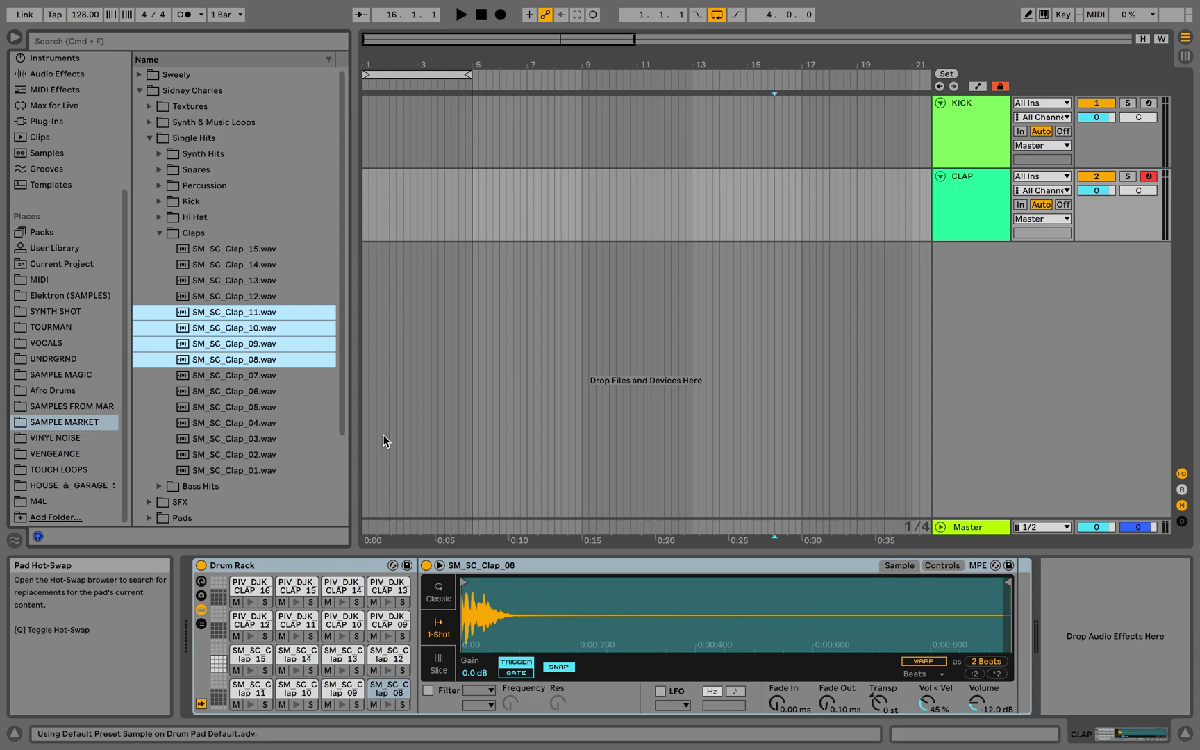
left_click(163, 235)
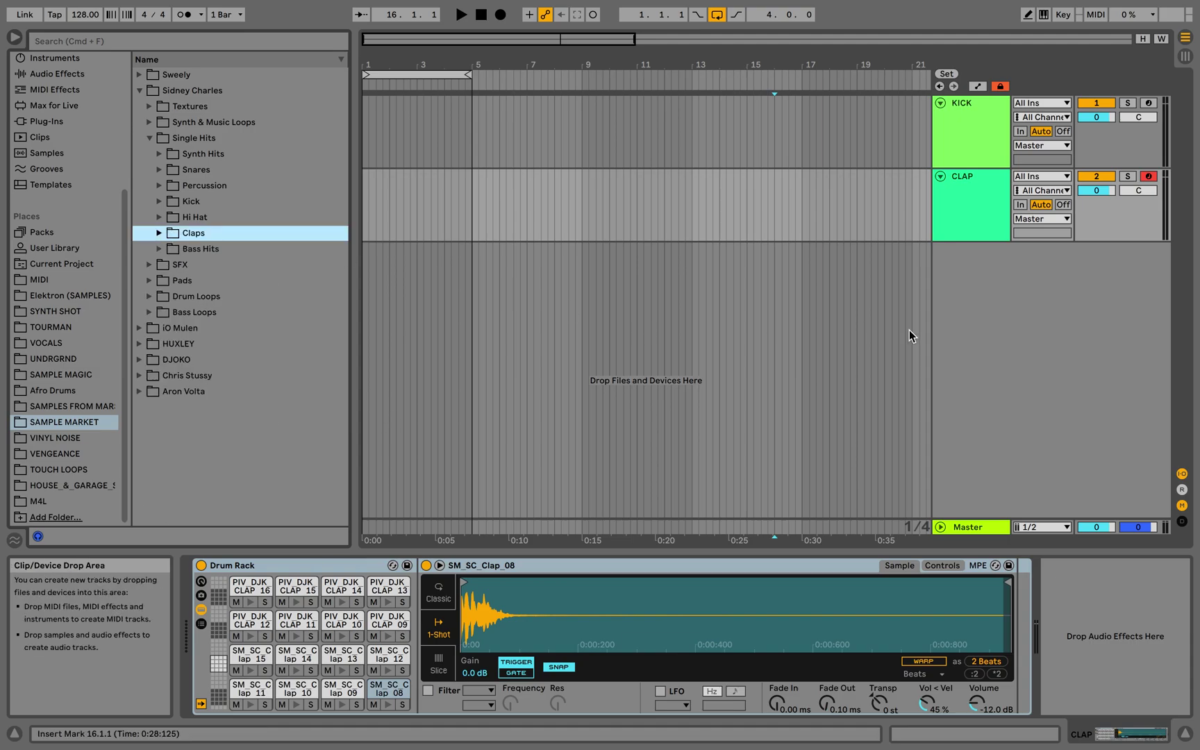
Insert a new MIDI track named HAT below CLAP and add an empty Drum Rack to it
right_click(966, 302)
left_click(997, 321)
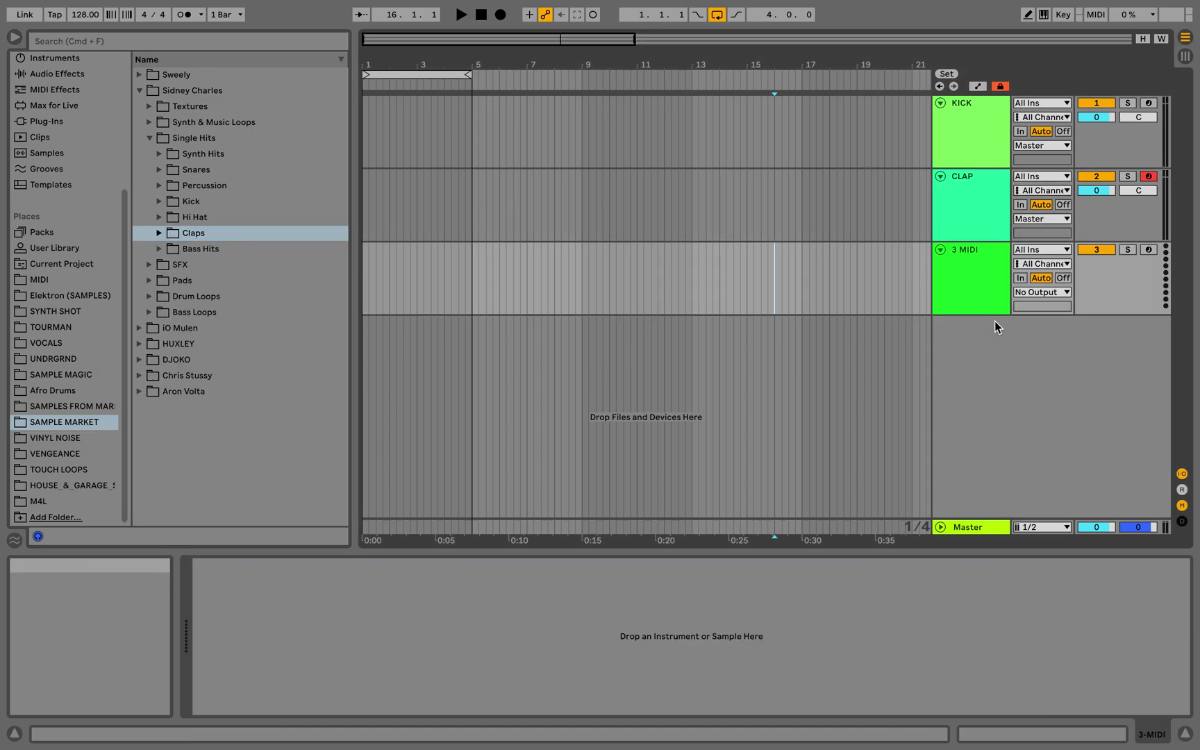
right_click(980, 267)
left_click(1000, 333)
type("HAT")
key("Return")
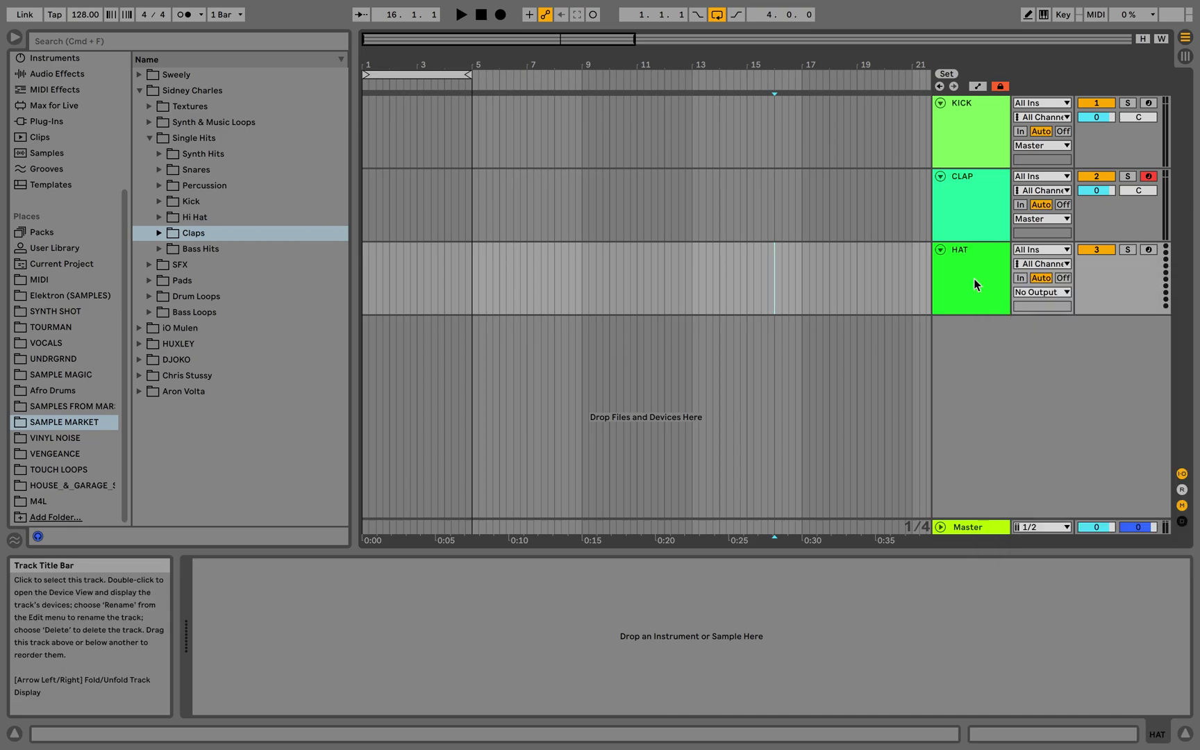
scroll(58, 209, "up", 5)
left_click(55, 249)
left_click_drag(182, 106, 963, 290)
Load VEDH Closed Hihat 001 to 008 from the VENGEANCE folder onto Drum Rack pads C8 to G8 of the HAT track
scroll(62, 348, "down", 5)
left_click(54, 453)
left_click_drag(250, 141, 255, 253)
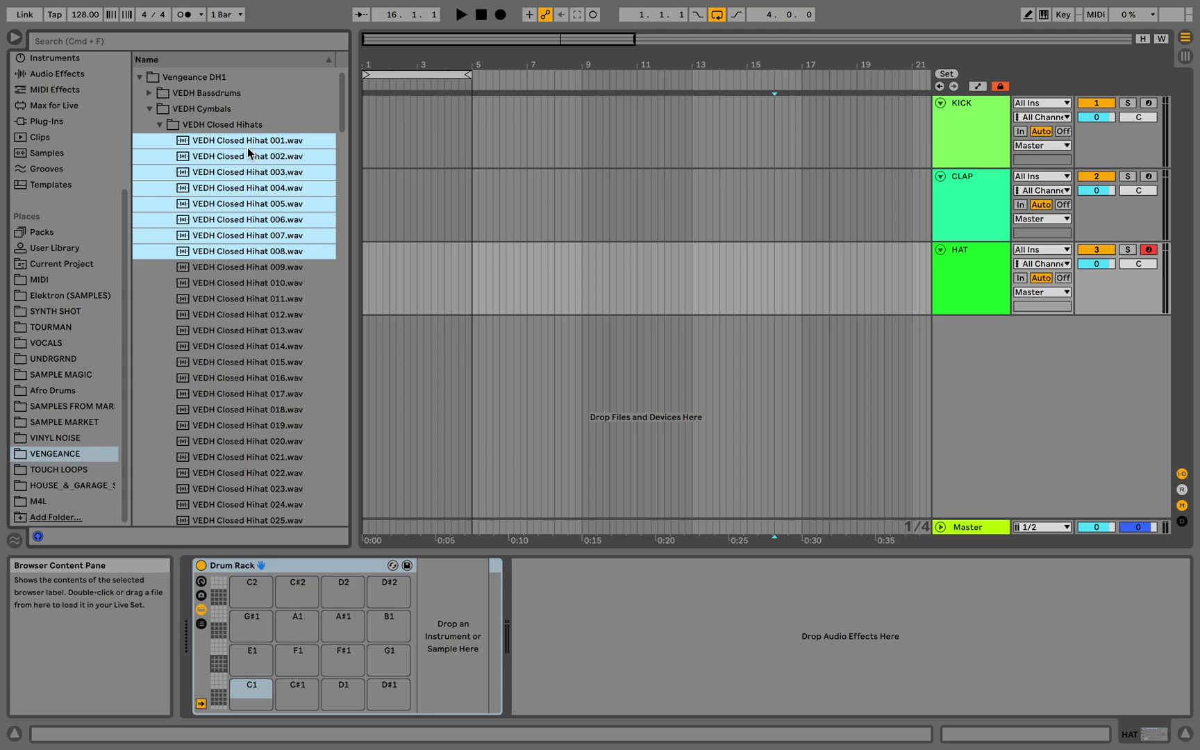
left_click_drag(246, 148, 254, 629)
Load VEDH Closed Hihat 010 to 017 onto Drum Rack pads E7 to B7 of the HAT track
left_click_drag(250, 283, 259, 380)
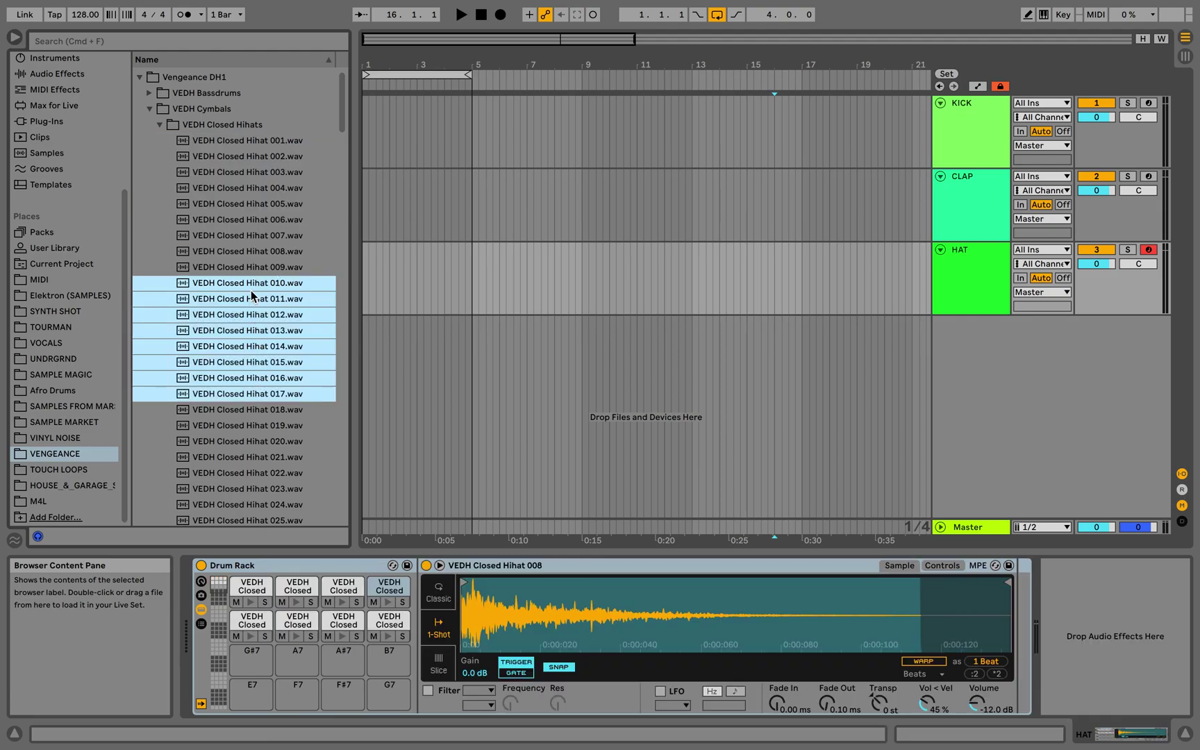
left_click_drag(247, 289, 253, 691)
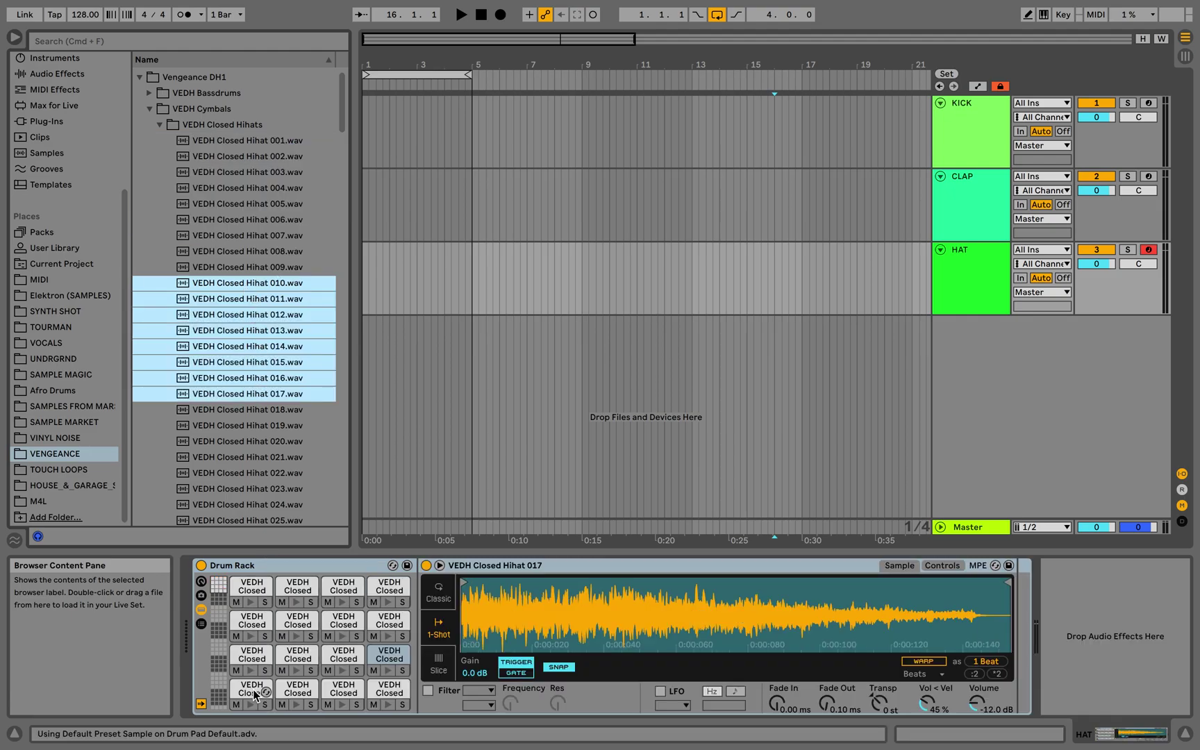
left_click(219, 600)
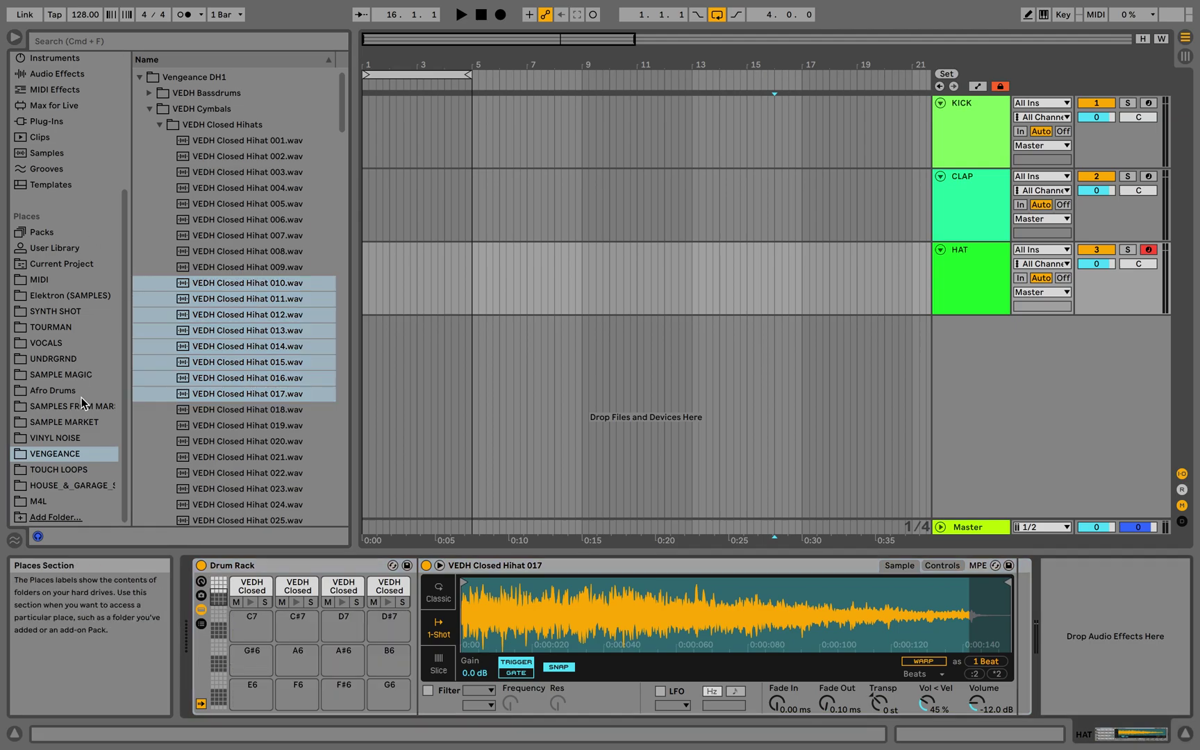
scroll(256, 213, "up", 1)
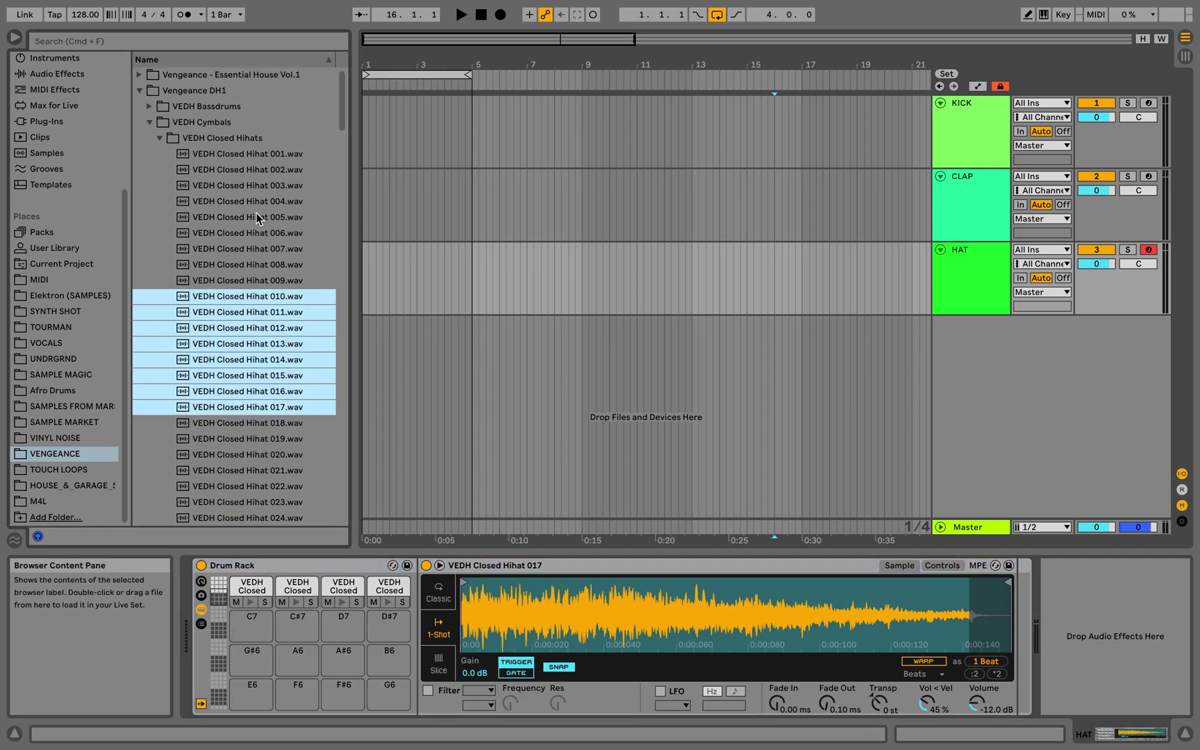
Open the VEDH Open Hihats folder and load VEDH Open Hihat 004 onto Drum Rack pad C7 of the HAT track
left_click(159, 138)
left_click(158, 170)
left_click(198, 222)
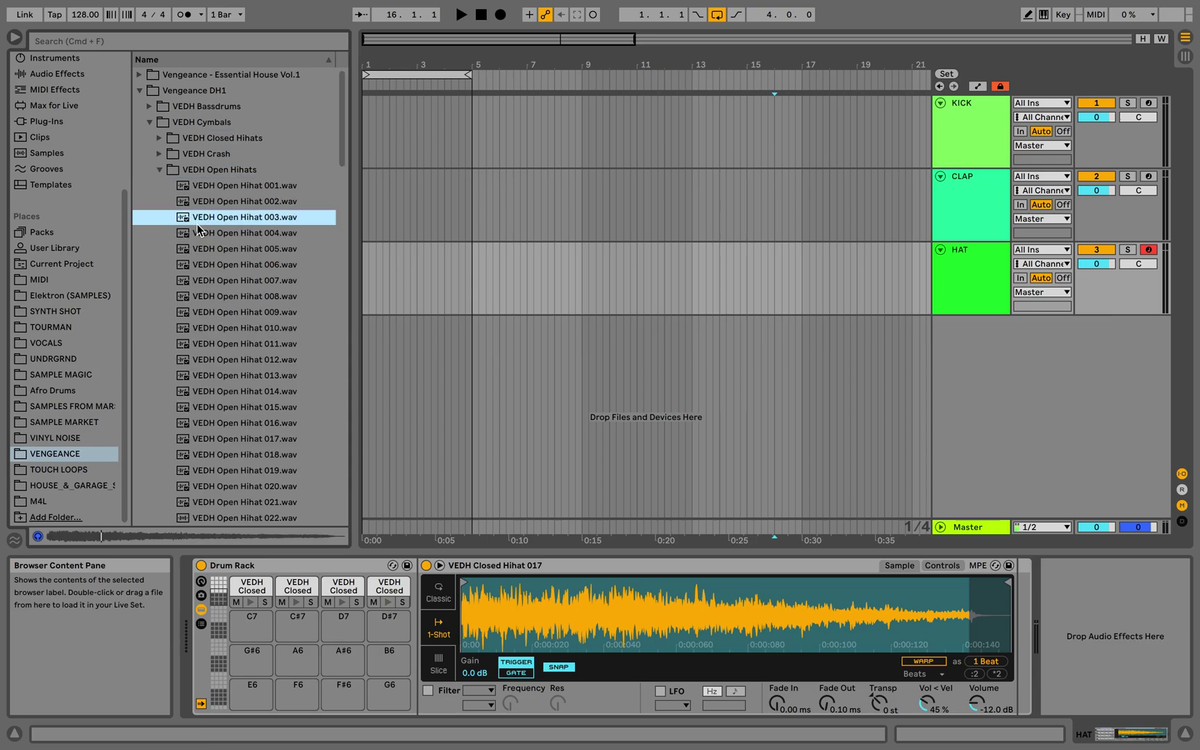
left_click(211, 239)
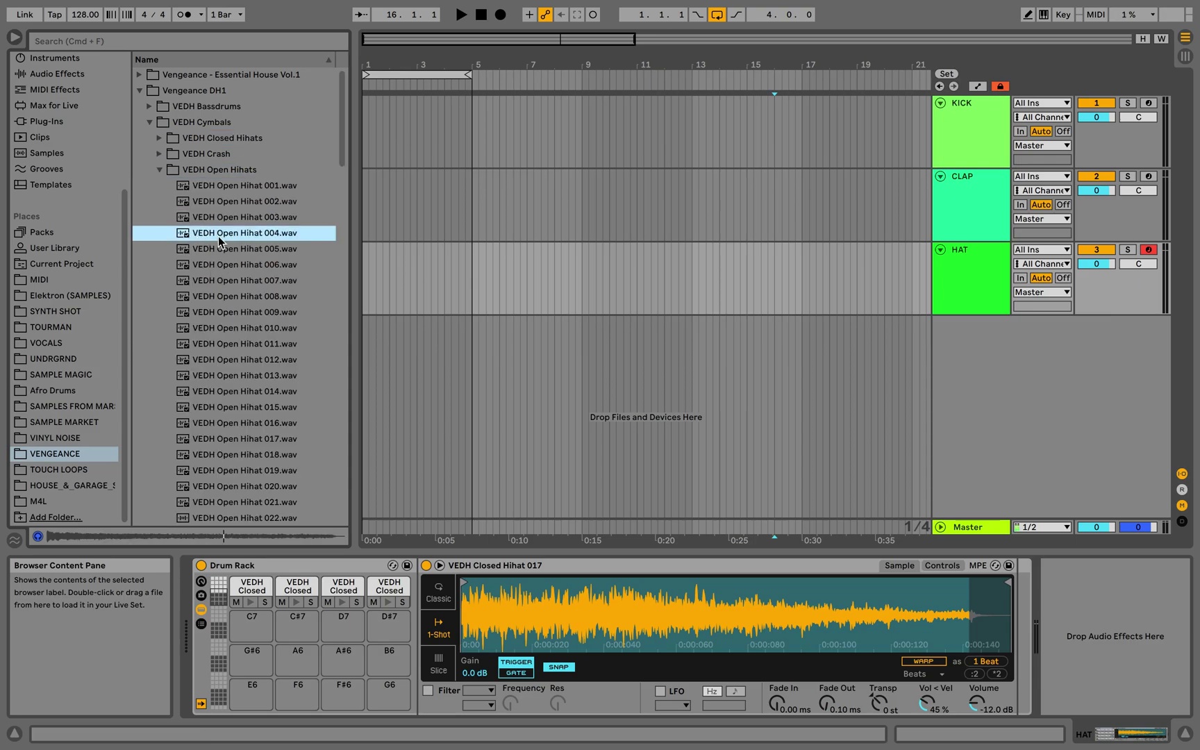
left_click_drag(230, 241, 246, 651)
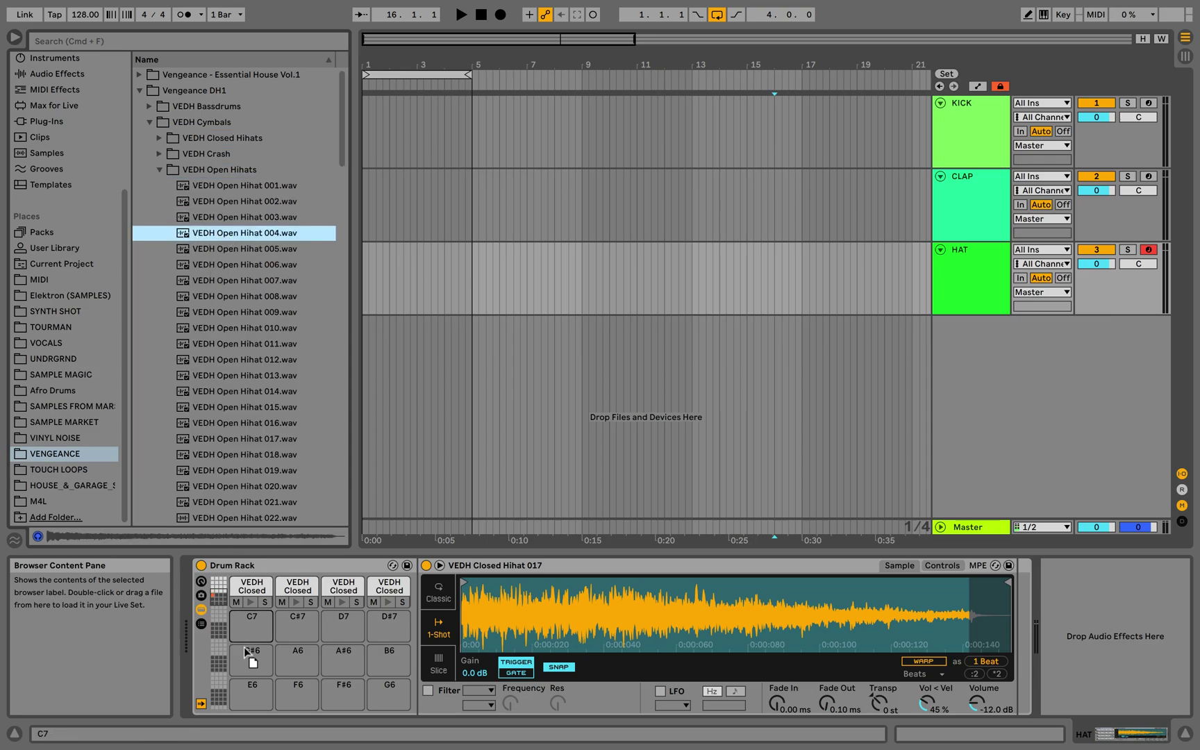
Load VEDH Open Hihat 007, 013 and 015 onto Drum Rack pads C#7, D7 and D#7 of the HAT track
left_click(224, 282)
left_click_drag(286, 555, 298, 626)
left_click(248, 375)
left_click_drag(237, 381, 341, 621)
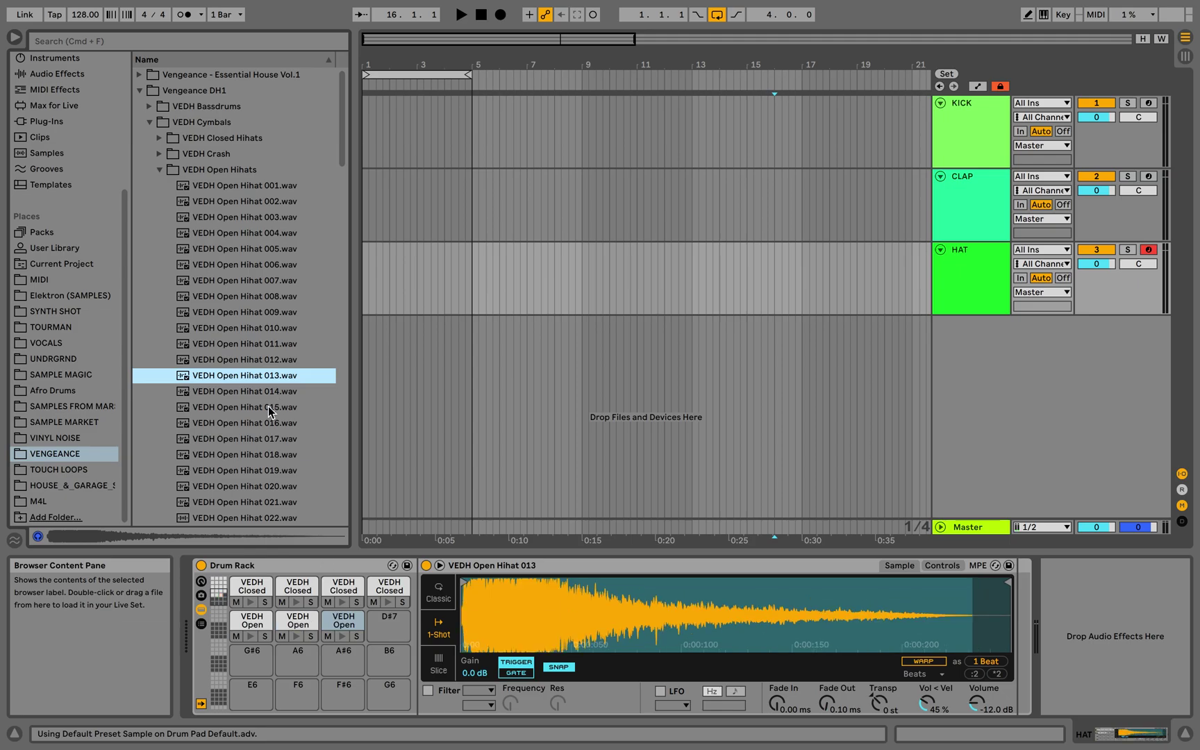
left_click(248, 407)
scroll(266, 389, "down", 2)
left_click_drag(259, 373, 389, 621)
Audition the VEDH Open Hihat samples from 016 onwards and load 021 onto Drum Rack pad G#6
left_click(245, 383)
left_click(239, 400)
left_click(236, 414)
left_click(234, 430)
left_click(234, 446)
left_click(235, 461)
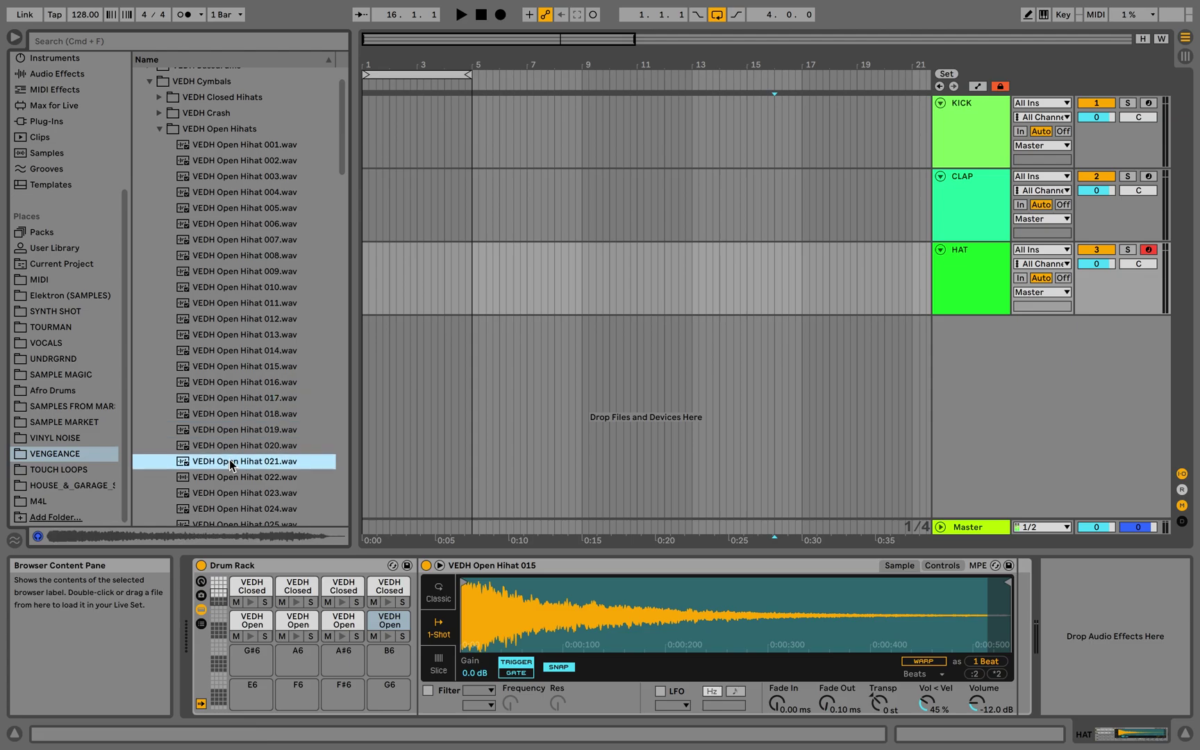
left_click_drag(226, 471, 254, 653)
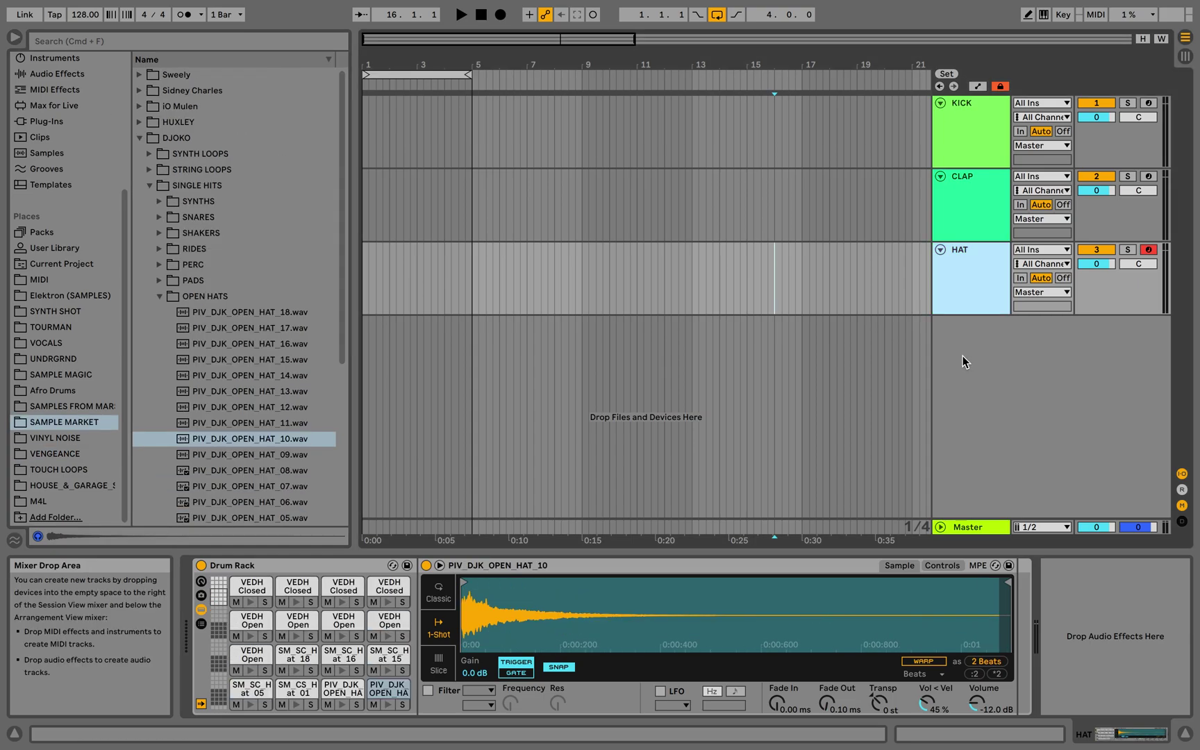
Insert a new MIDI track below HAT and name it PERC
right_click(964, 359)
left_click(993, 382)
right_click(976, 340)
left_click(993, 414)
type("PERC")
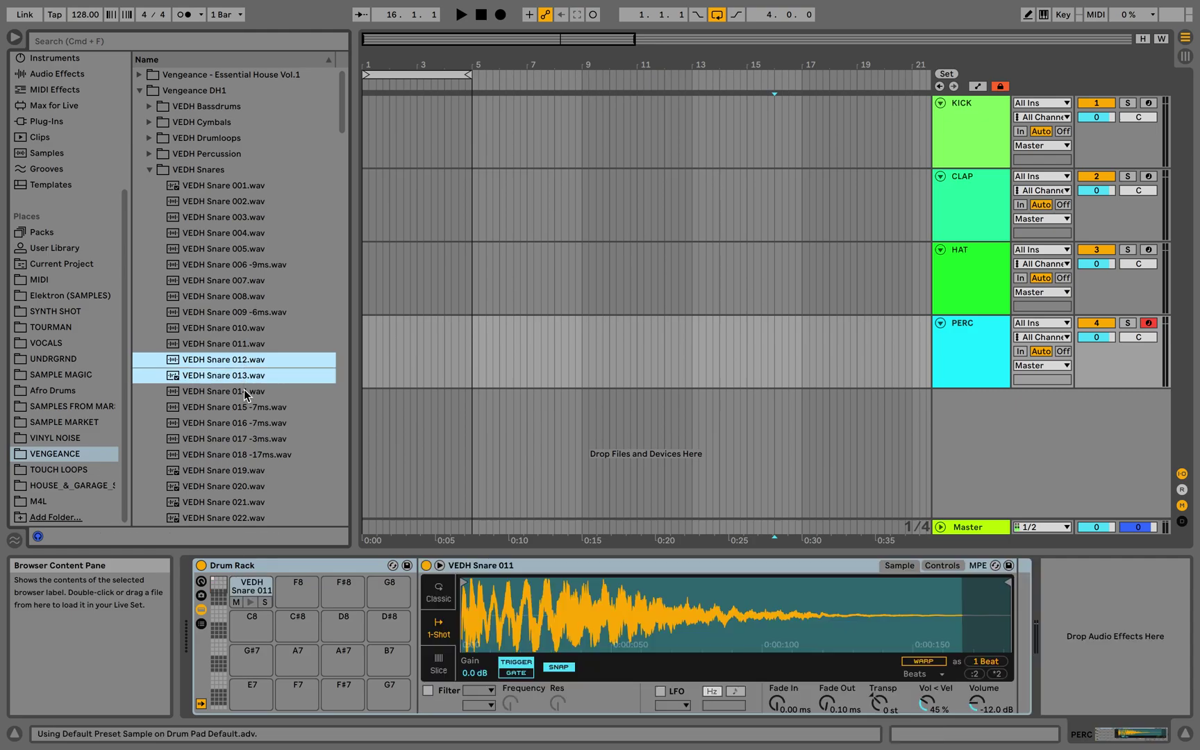
Load VEDH Snare 019 to 022, 024 and 026 to 028 onto Drum Rack pads C8 to D#8 and G#7 to B7 of PERC
left_click(223, 316)
left_click(223, 363, "shift")
key("Return")
left_click(224, 395)
left_click(223, 427, "super")
left_click(223, 458, "shift+super")
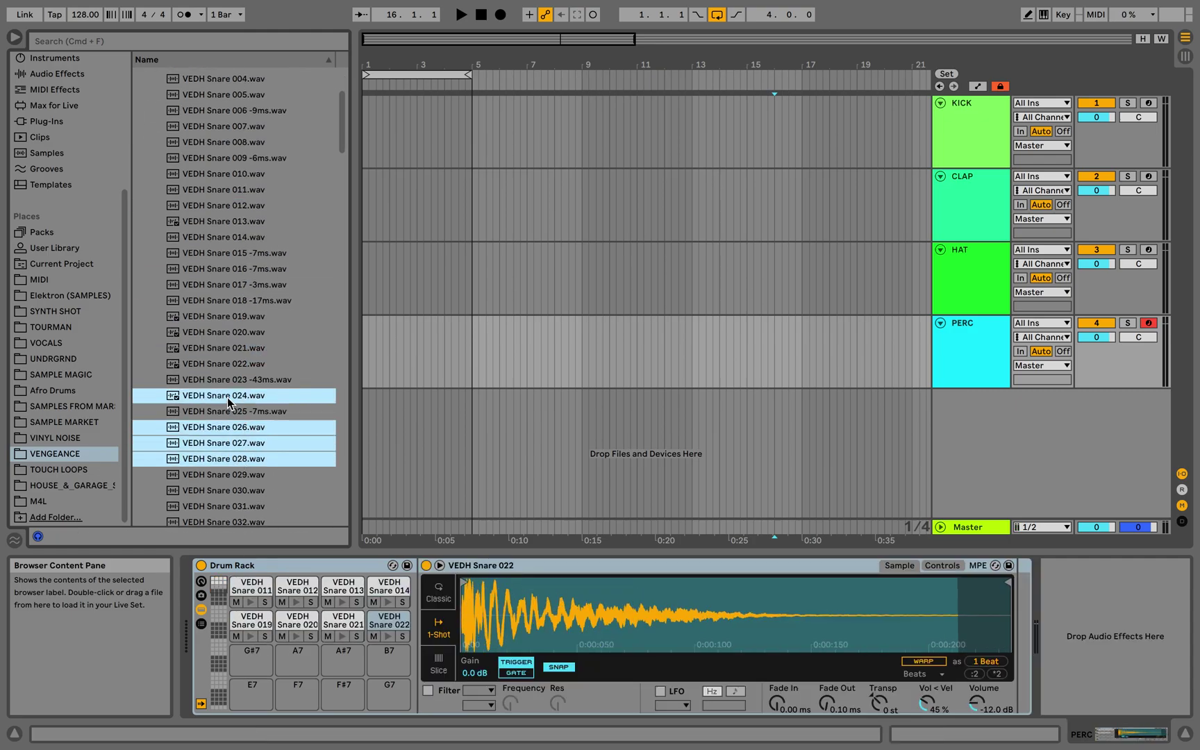
key("Return")
Load VEDH Snare 029 to 032 onto Drum Rack pads E7 to G7 of the PERC track
left_click(231, 474)
left_click(231, 522, "shift")
scroll(231, 486, "down", 3)
key("Return")
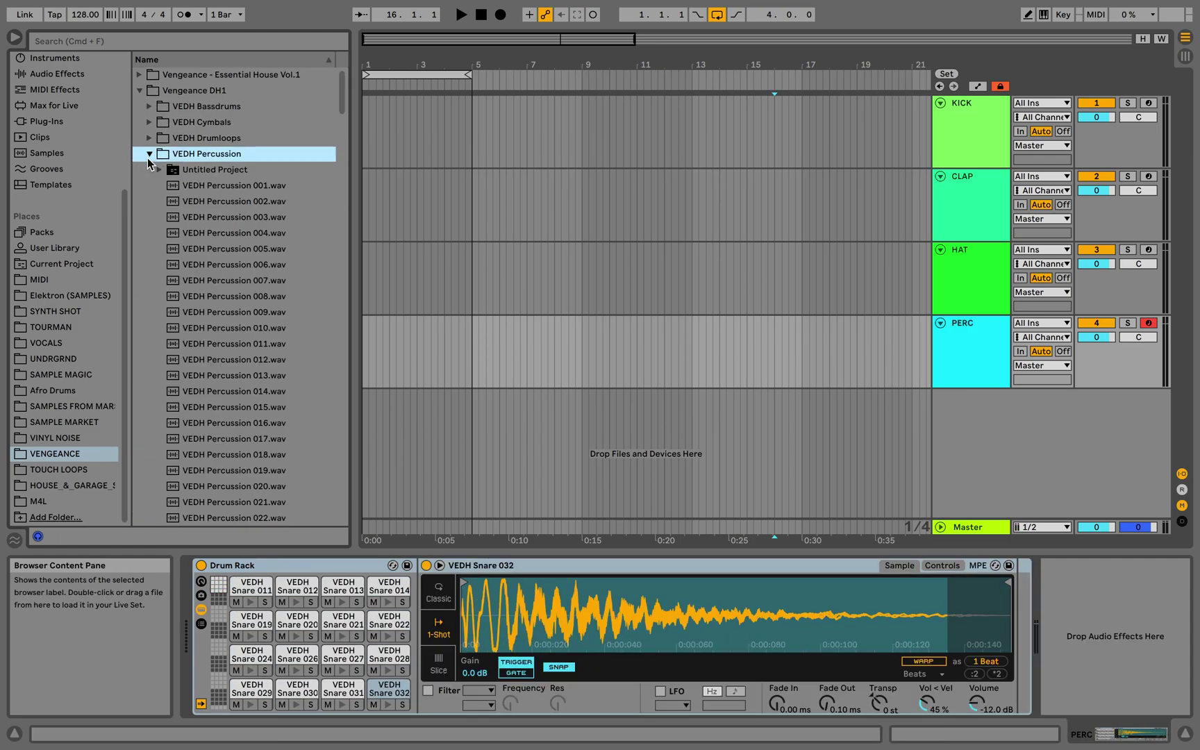
Load four samples from the VEDH Percussion folder, including 020, onto Drum Rack pads C7 to D#7
left_click(232, 312)
left_click(231, 249)
key("Return")
Load VEDH Percussion 033, 037, 039 and 043 onto Drum Rack pads G#6 to B6
scroll(237, 417, "down", 10)
left_click(231, 337)
left_click(231, 400, "super")
left_click(231, 432, "super")
left_click(231, 496, "super")
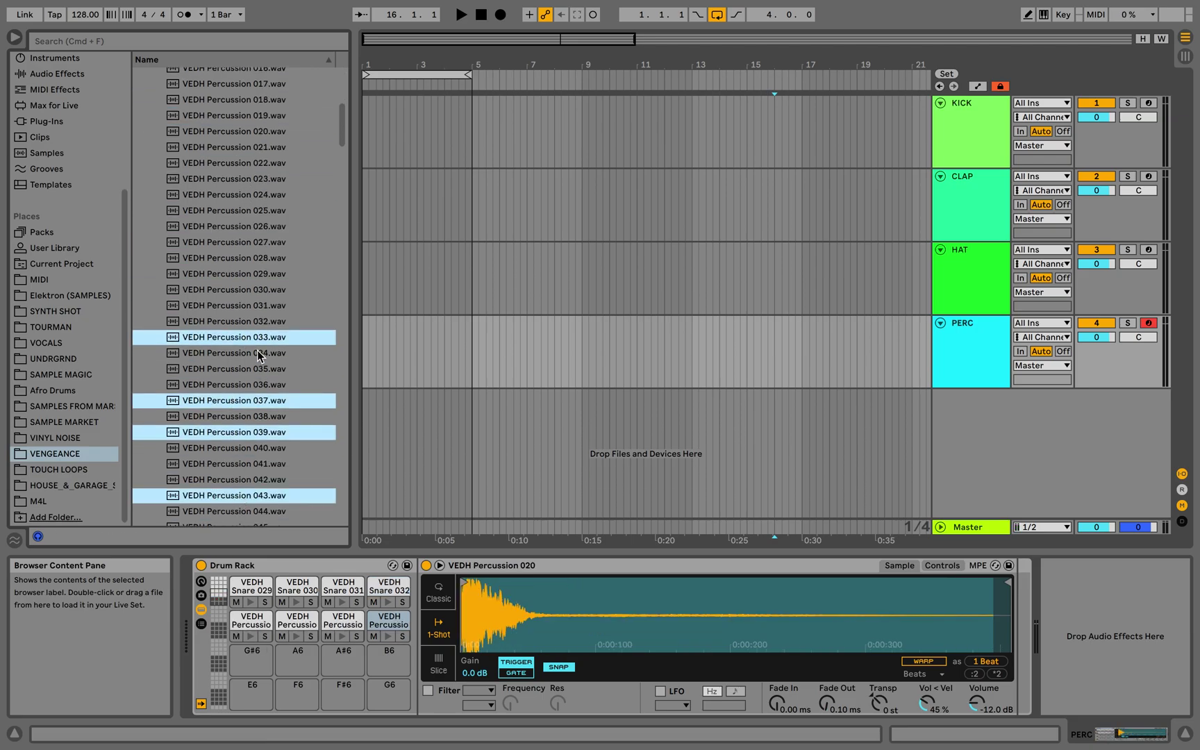
key("Return")
Load VEDH Percussion 056, 057, 060 and 064 onto Drum Rack pads E6 to G6
scroll(236, 313, "down", 10)
left_click(236, 269)
left_click(236, 314, "super")
left_click(236, 385, "super")
left_click(236, 418, "super")
key("Return")
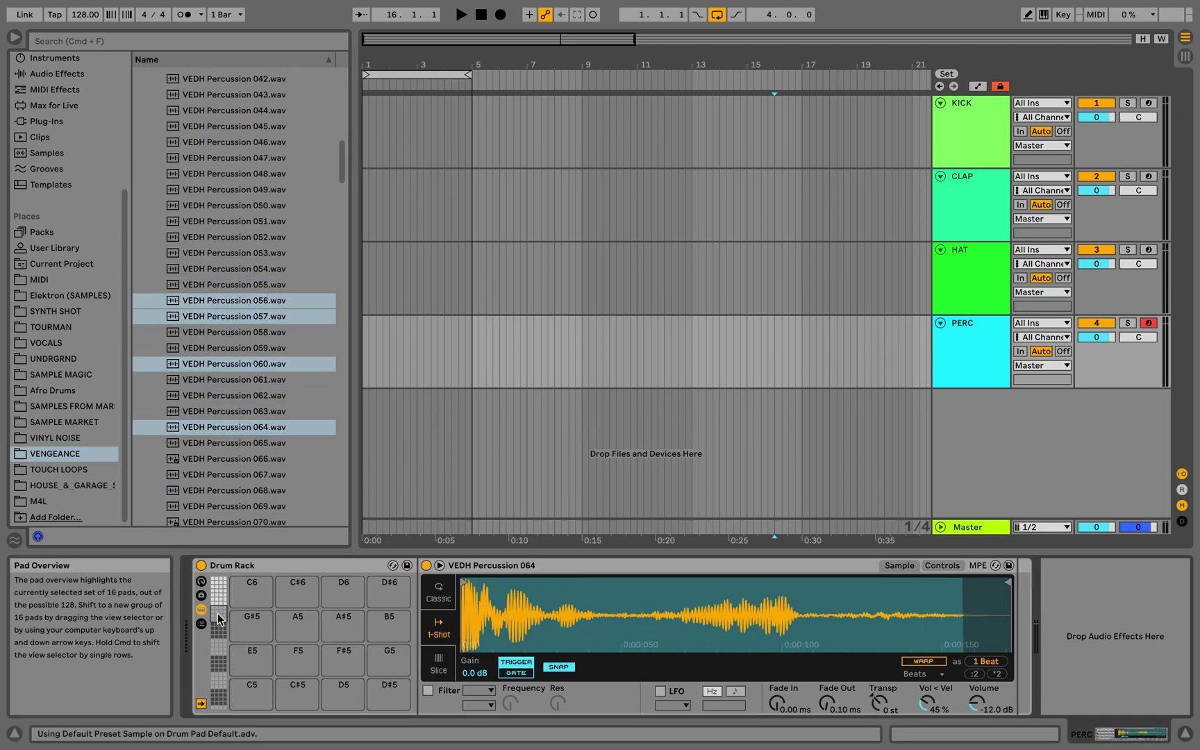
Load four more VEDH Percussion samples, including 082, onto Drum Rack pads C6 to D#6
scroll(257, 292, "down", 3)
left_click(257, 291)
key("Return")
Collapse the Vengeance DH1 folder and open VEH1 Bongo under VEH1 Percussion in Vengeance - Essential House Vol.1
key("Left")
key("Left")
key("Up")
key("Right")
key("Down")
key("Down")
key("Down")
key("Right")
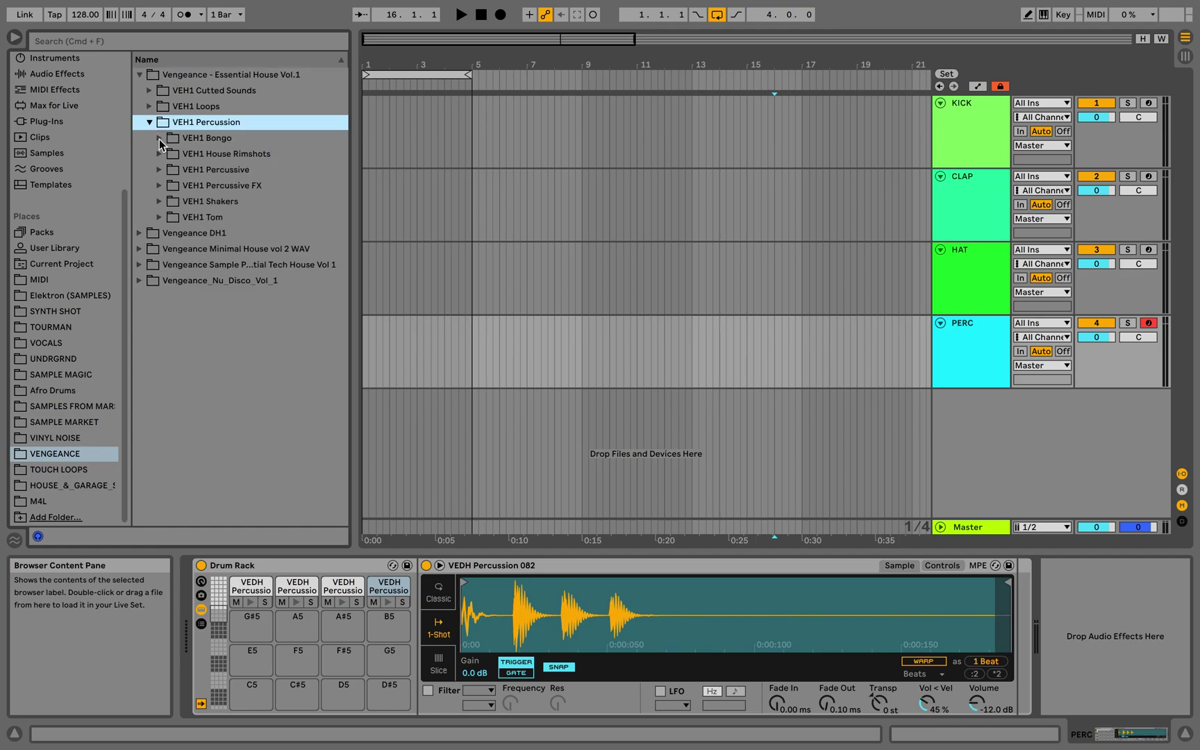
key("Down")
key("Right")
Load VEH1 Bongo 03, 04 and 05 onto Drum Rack pads G#5, A5 and A#5
key("Down")
key("Down")
key("Down")
key("Return")
key("Down")
key("Return")
key("Down")
key("Return")
Load VEH1 Bongo 07, 09 and 10 onto Drum Rack pads B5, E5 and F5
key("Down")
key("Down")
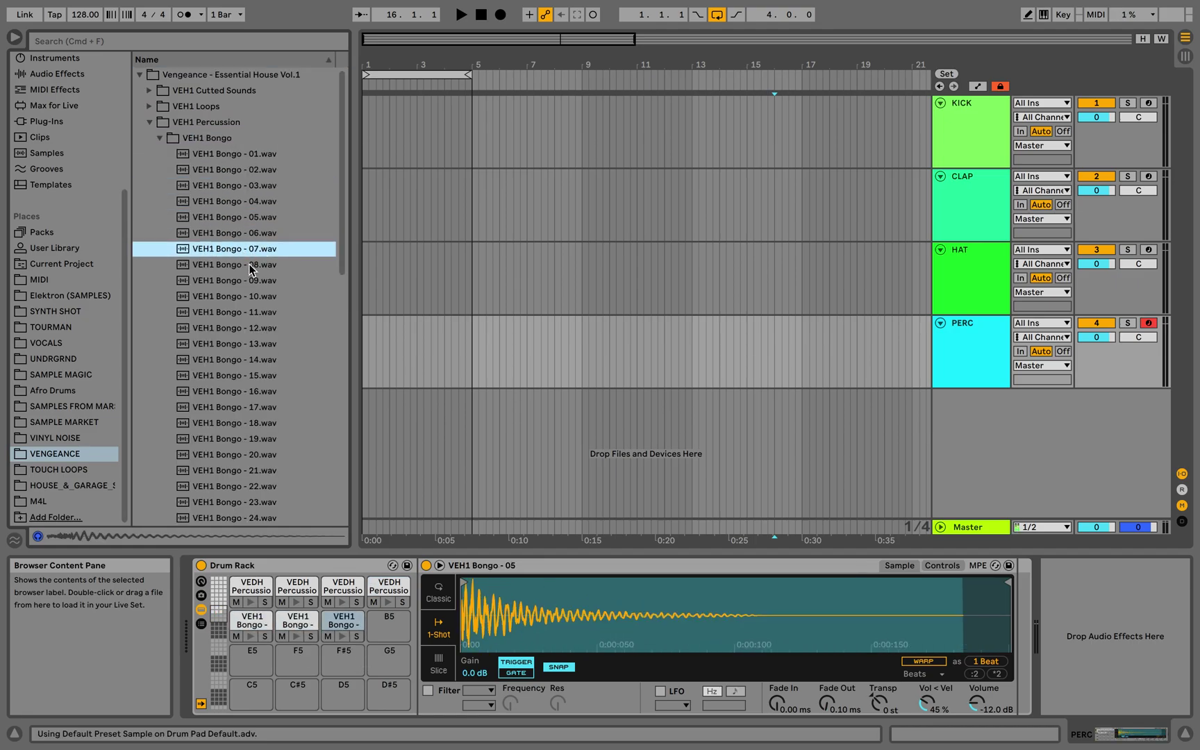
key("Return")
key("Down")
key("Down")
key("Return")
key("Down")
key("Return")
Load VEH1 Bongo 12, 13, 15 and 16 onto Drum Rack pads F#5, G5, C5 and C#5
key("Down")
key("Down")
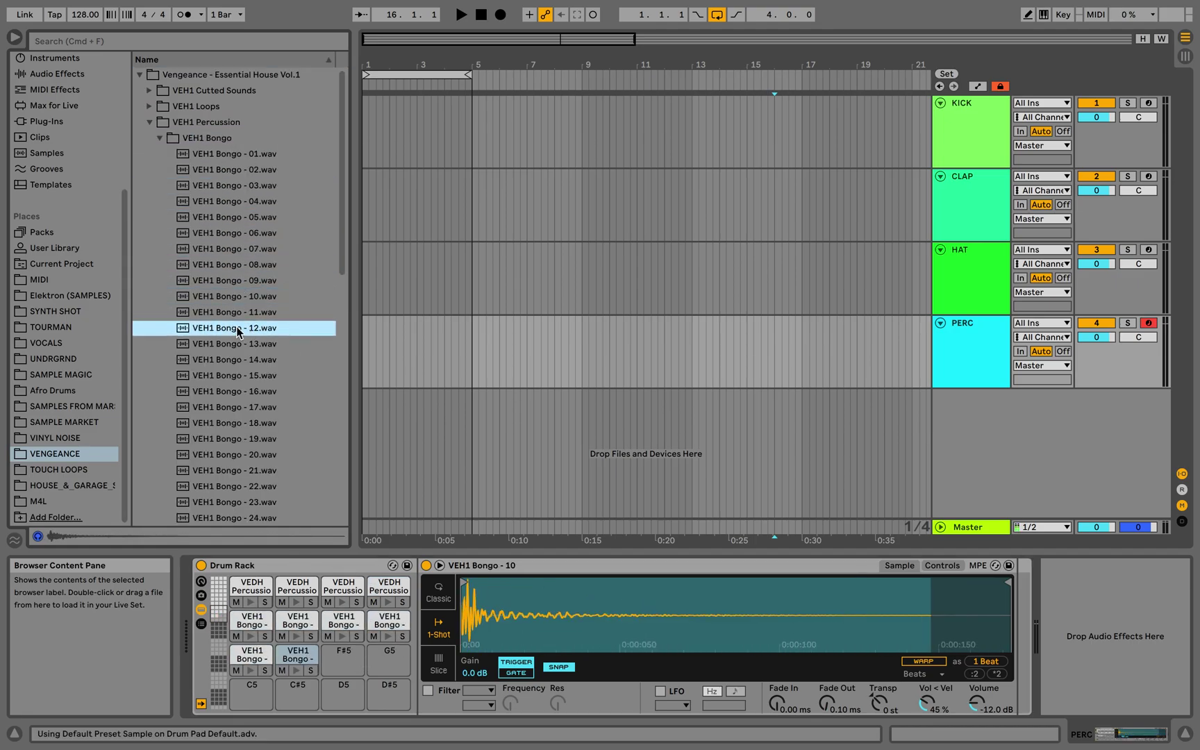
key("Return")
key("Down")
key("Return")
key("Down")
key("Down")
key("Return")
key("Down")
key("Return")
Load VEH1 Bongo 18 and 19 onto Drum Rack pads D5 and D#5
key("Down")
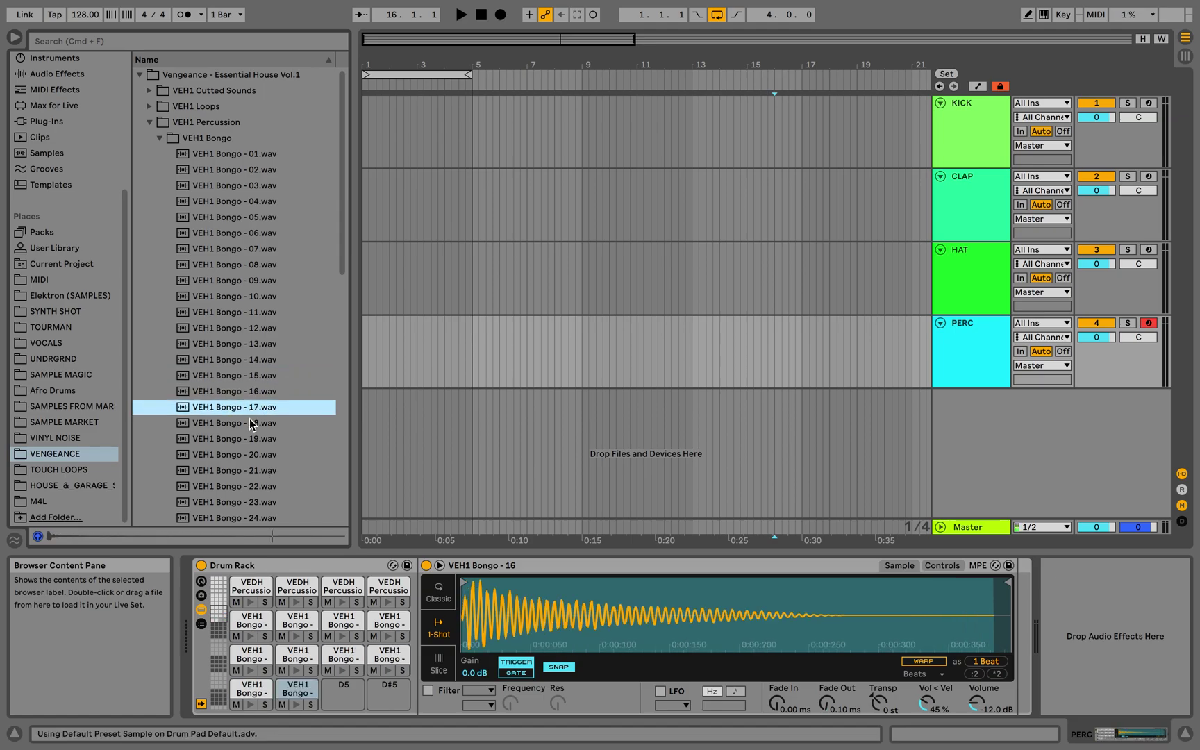
key("Down")
key("Down")
left_click(247, 429, "shift")
left_click_drag(314, 575, 349, 695)
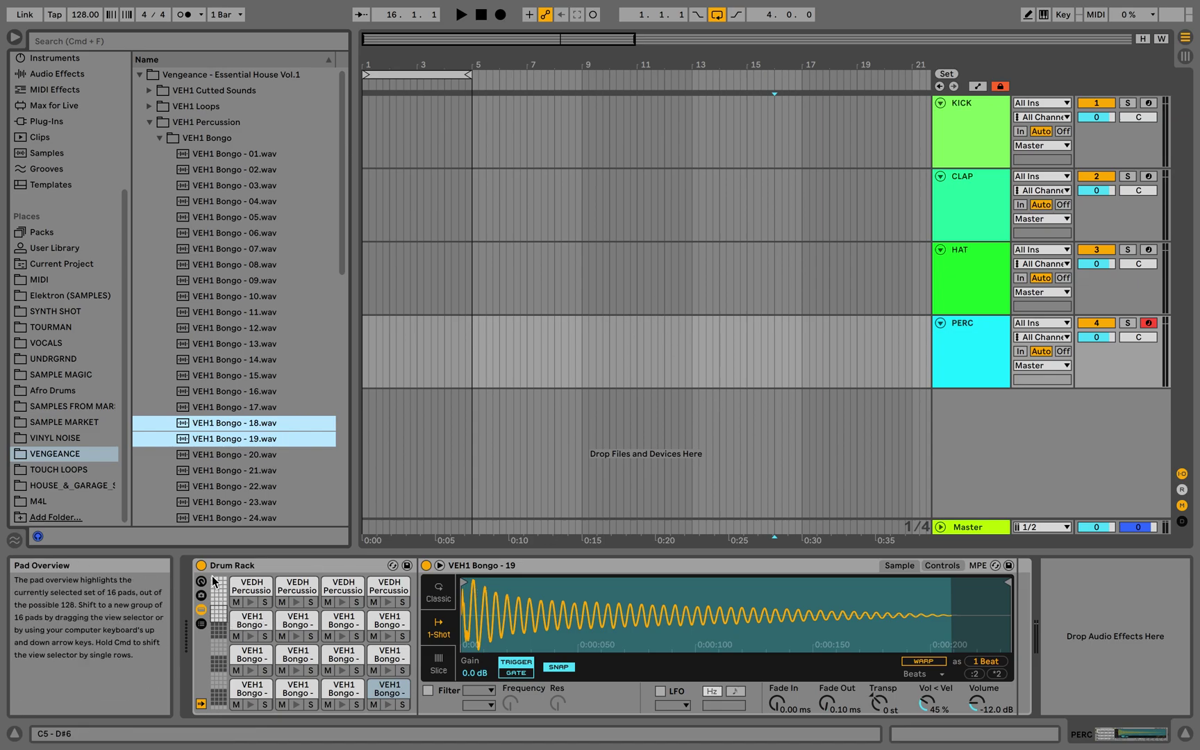
Review the Drum Racks of the KICK, CLAP, HAT and PERC tracks one after another
left_click(967, 128)
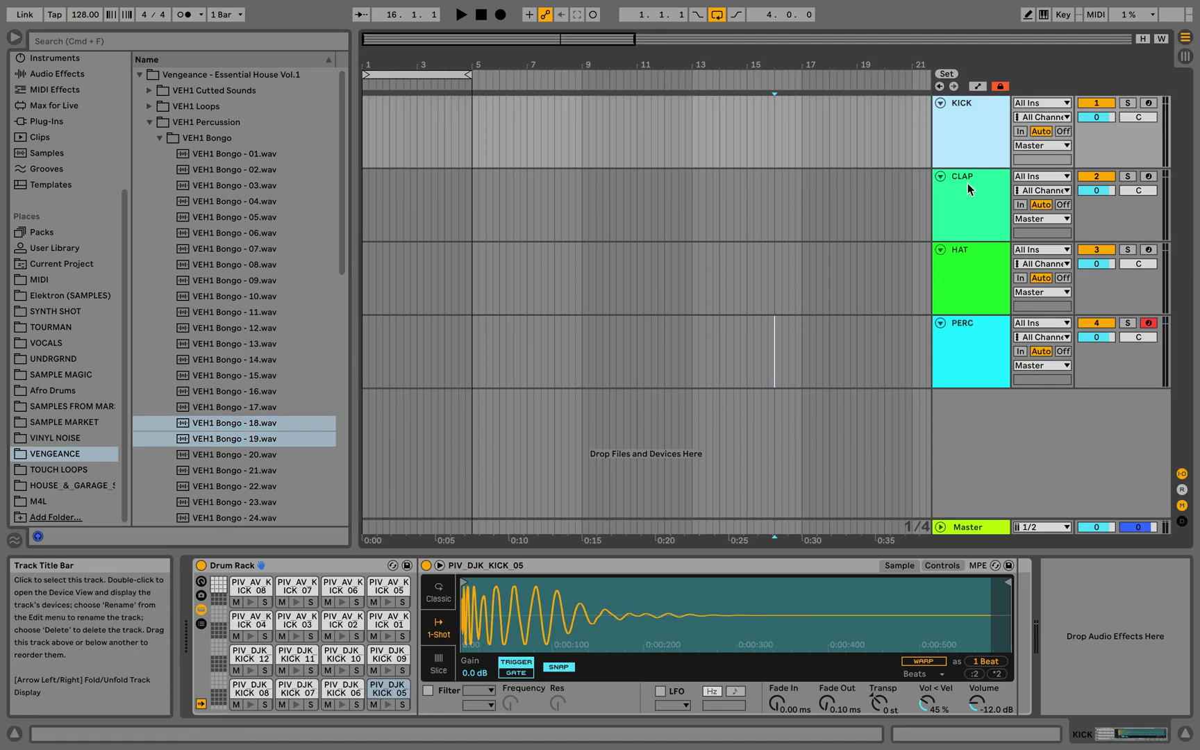
left_click(967, 184)
left_click(968, 275)
left_click(967, 332)
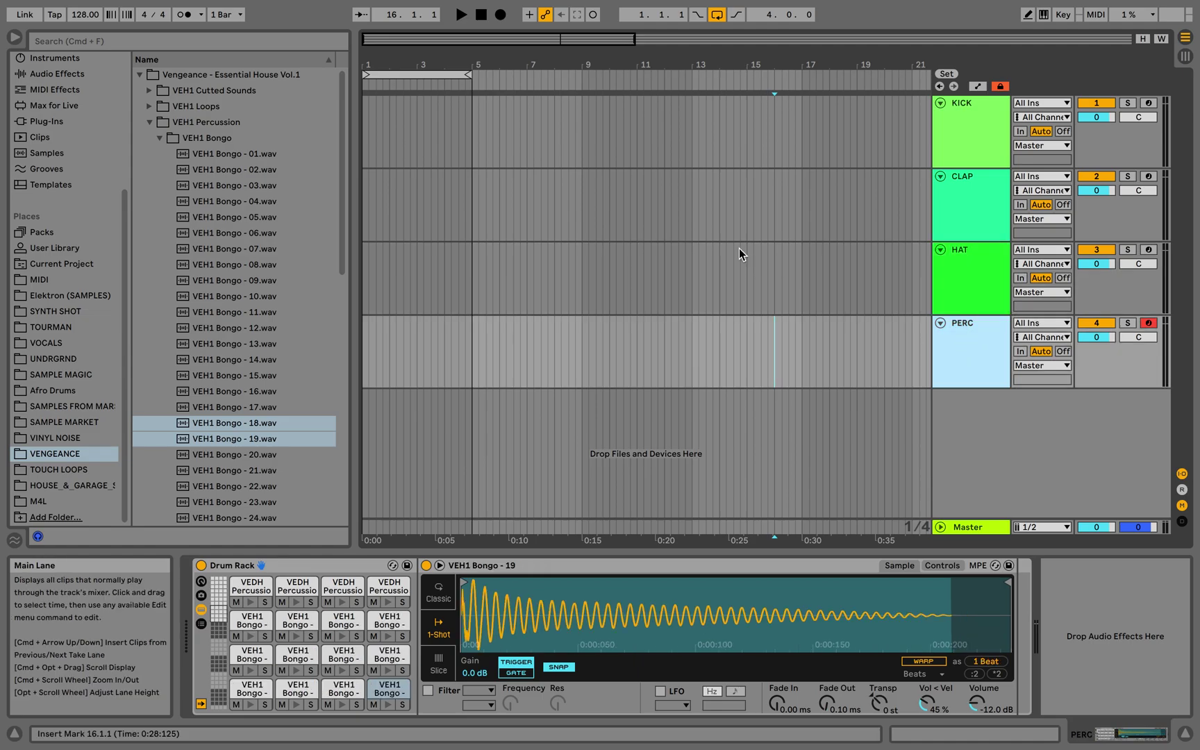
Switch to Session View with the In/Out and mixer sections shown, and select the KICK track
key("Tab")
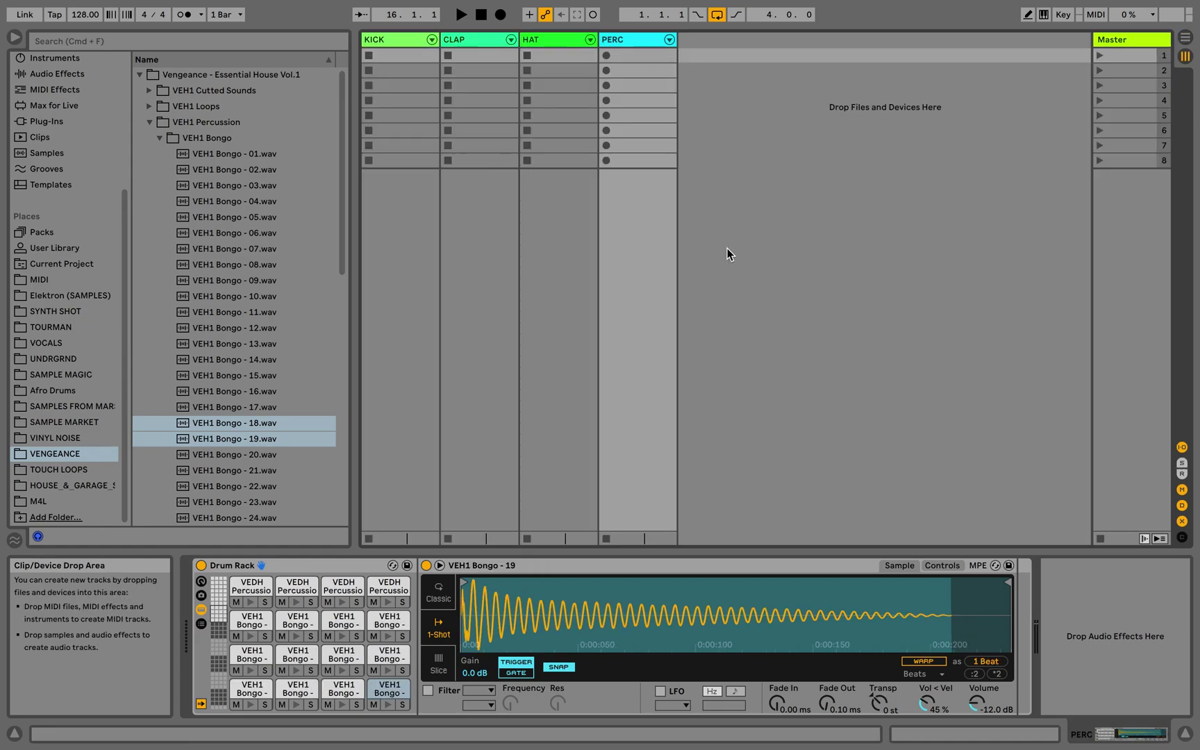
left_click(221, 10)
left_click(239, 548)
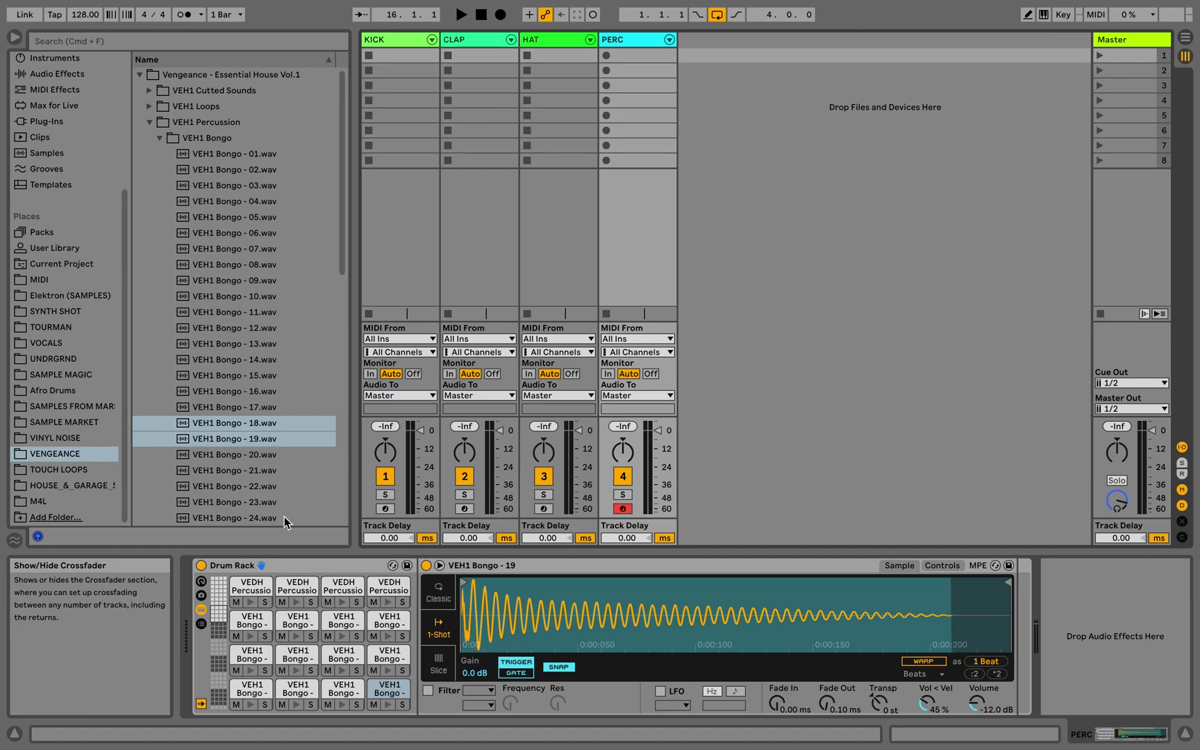
key("Tab")
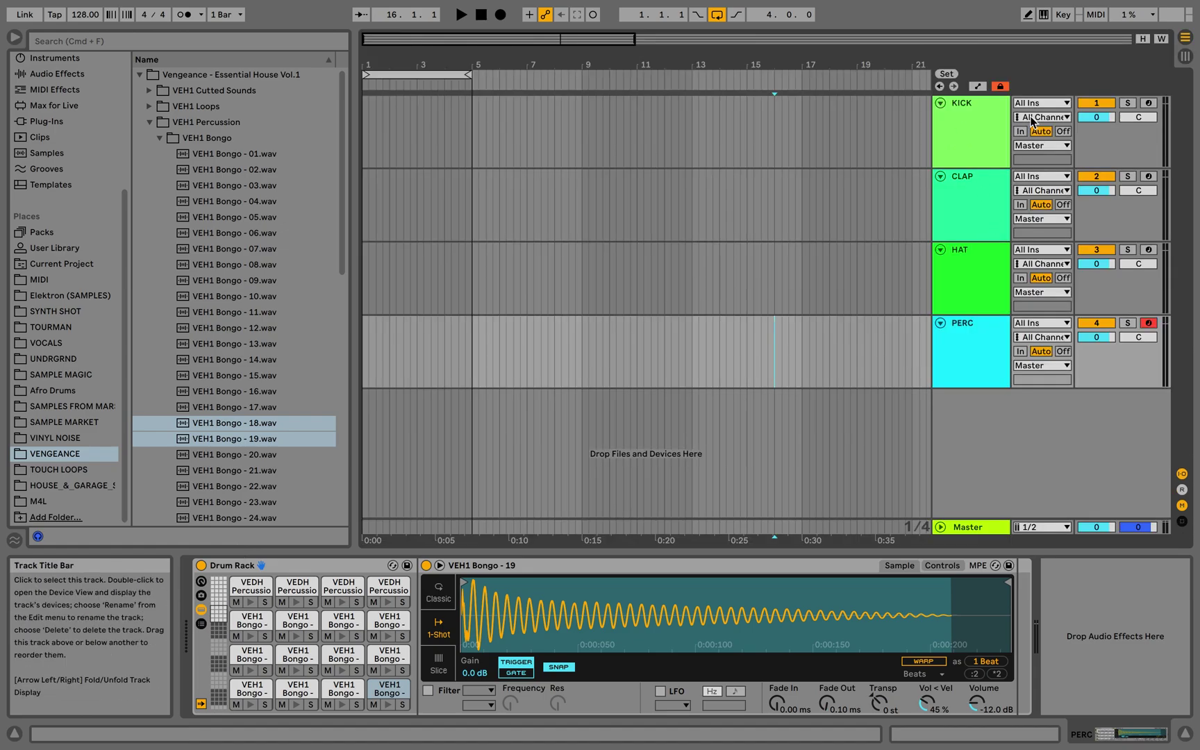
left_click(1000, 129)
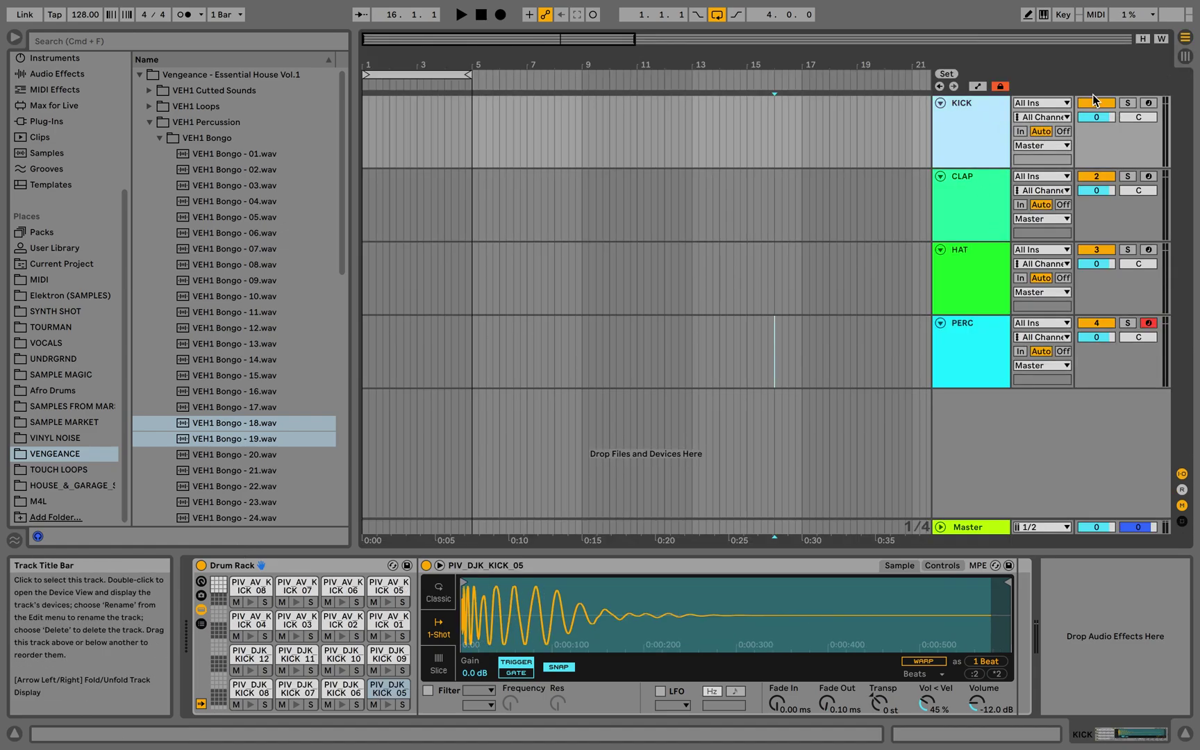
left_click(1185, 57)
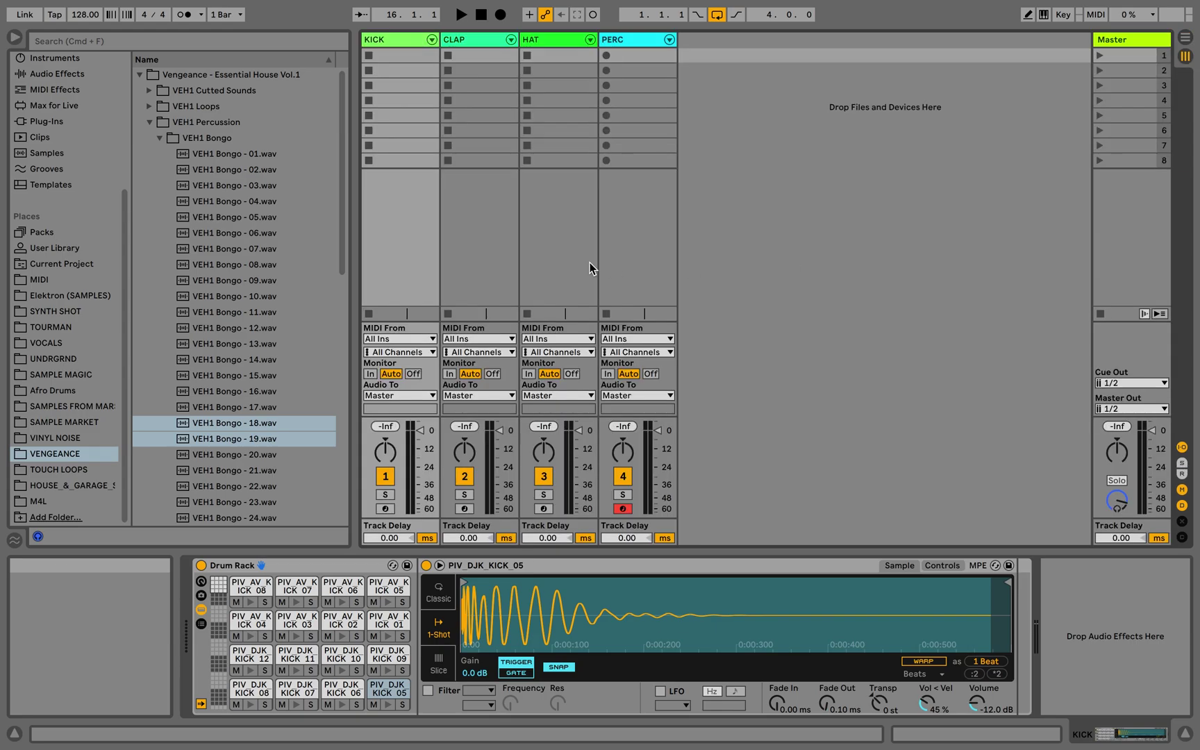
Create a MIDI clip in the KICK track's first slot and add a one-beat PIV_AV_KICK_06 note at 1.1.1
double_click(409, 61)
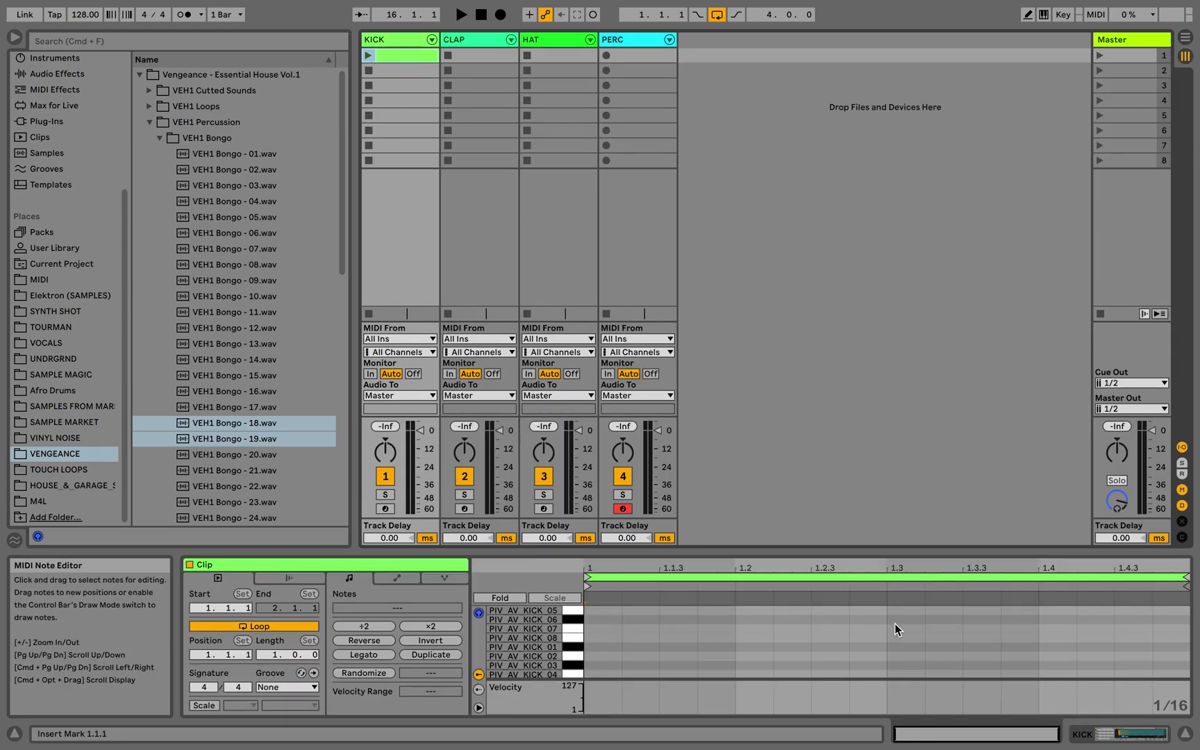
double_click(597, 618)
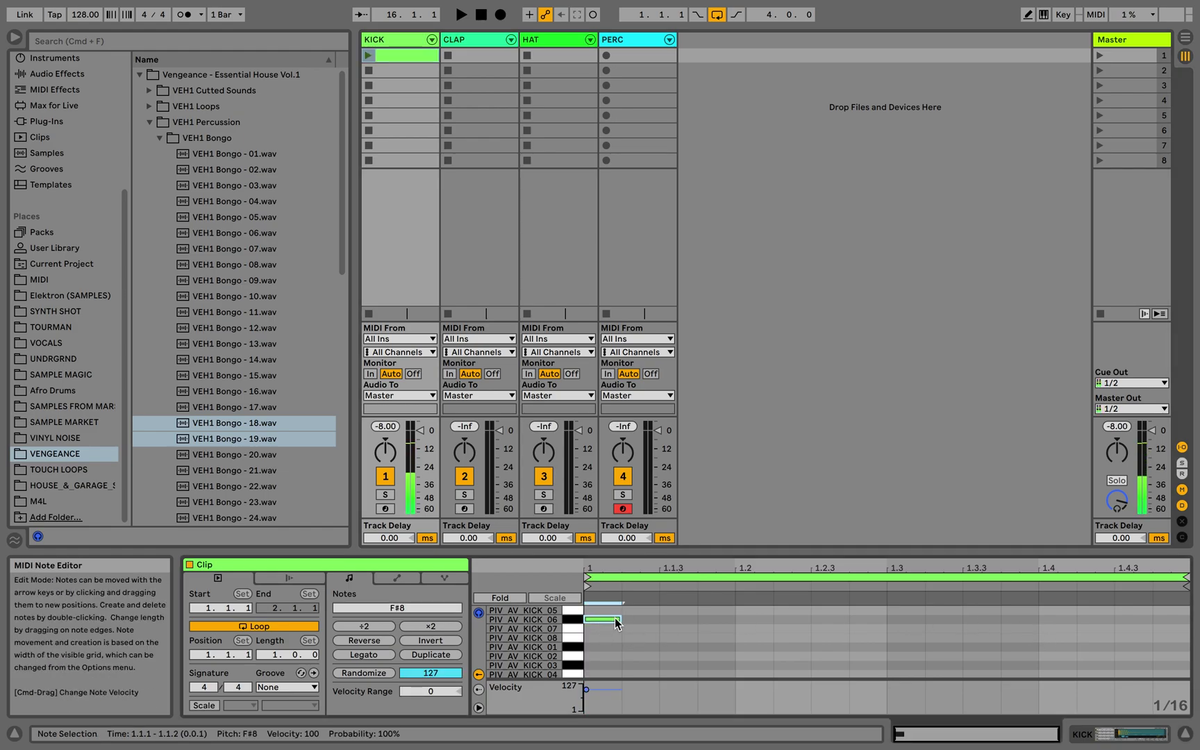
left_click_drag(618, 619, 735, 619)
Duplicate the kick note onto beats 1.2, 1.3 and 1.4, and play the clip with all four notes selected
key("super+d")
key("super+d")
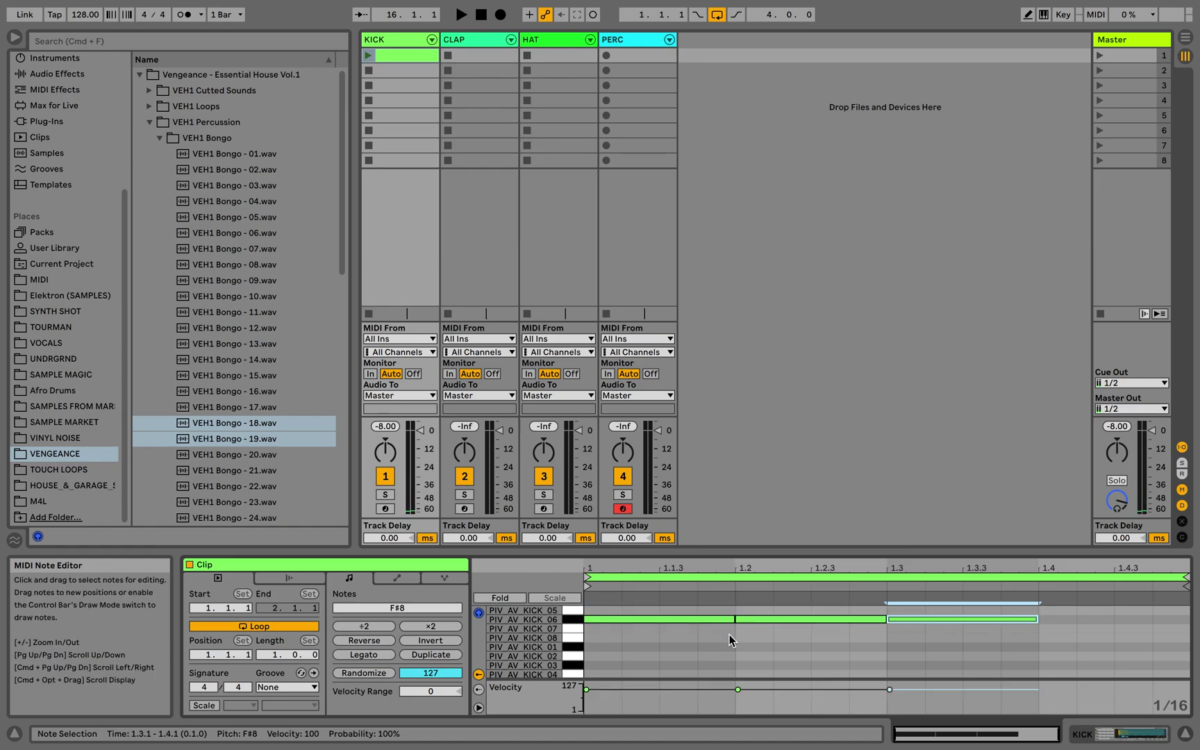
key("super+d")
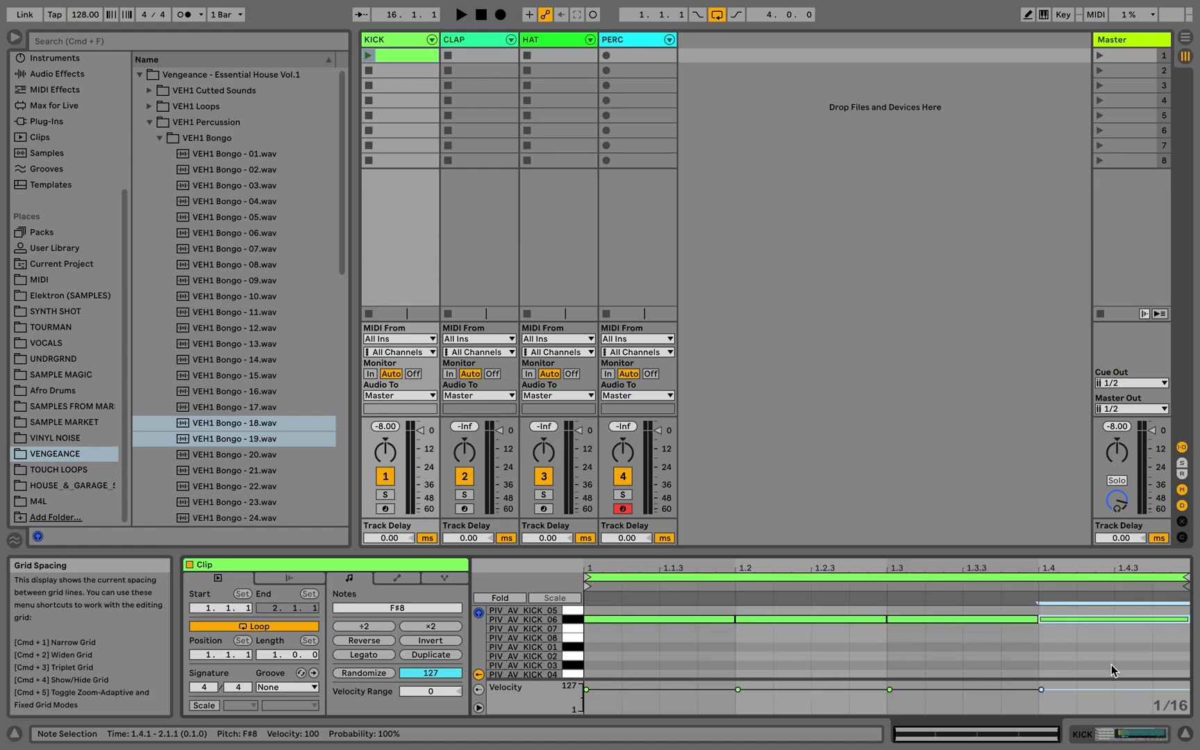
left_click_drag(1139, 658, 664, 590)
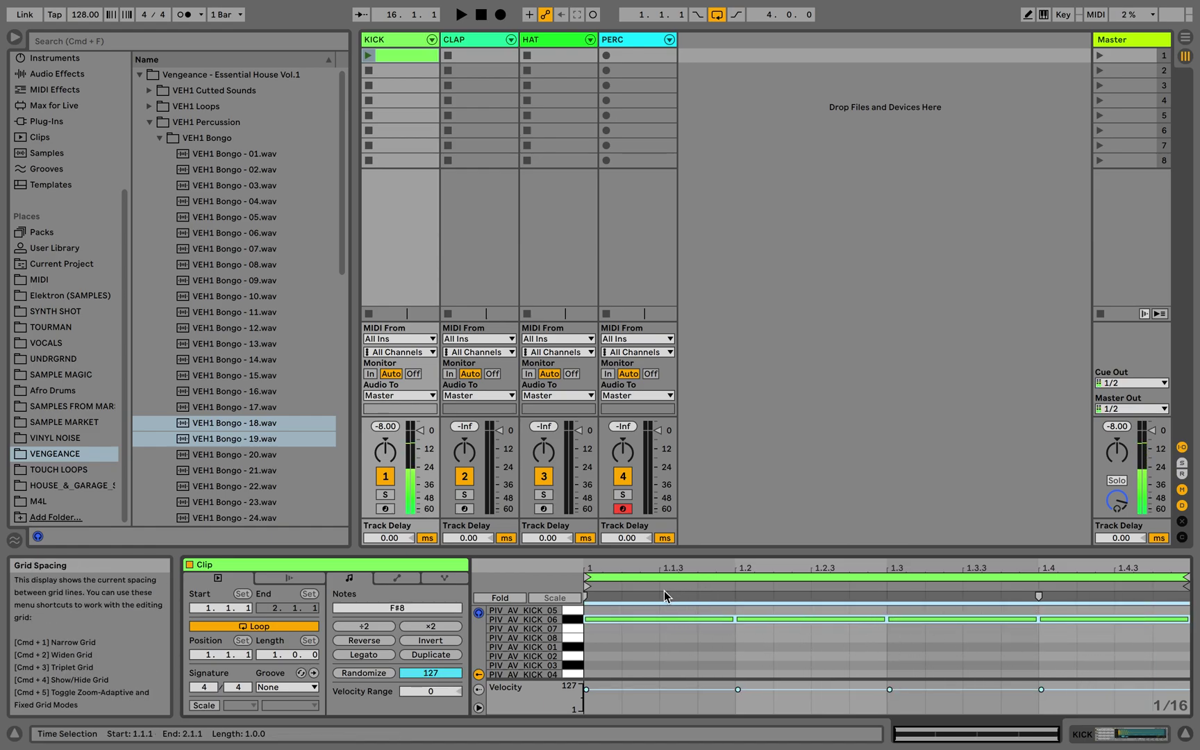
left_click(368, 55)
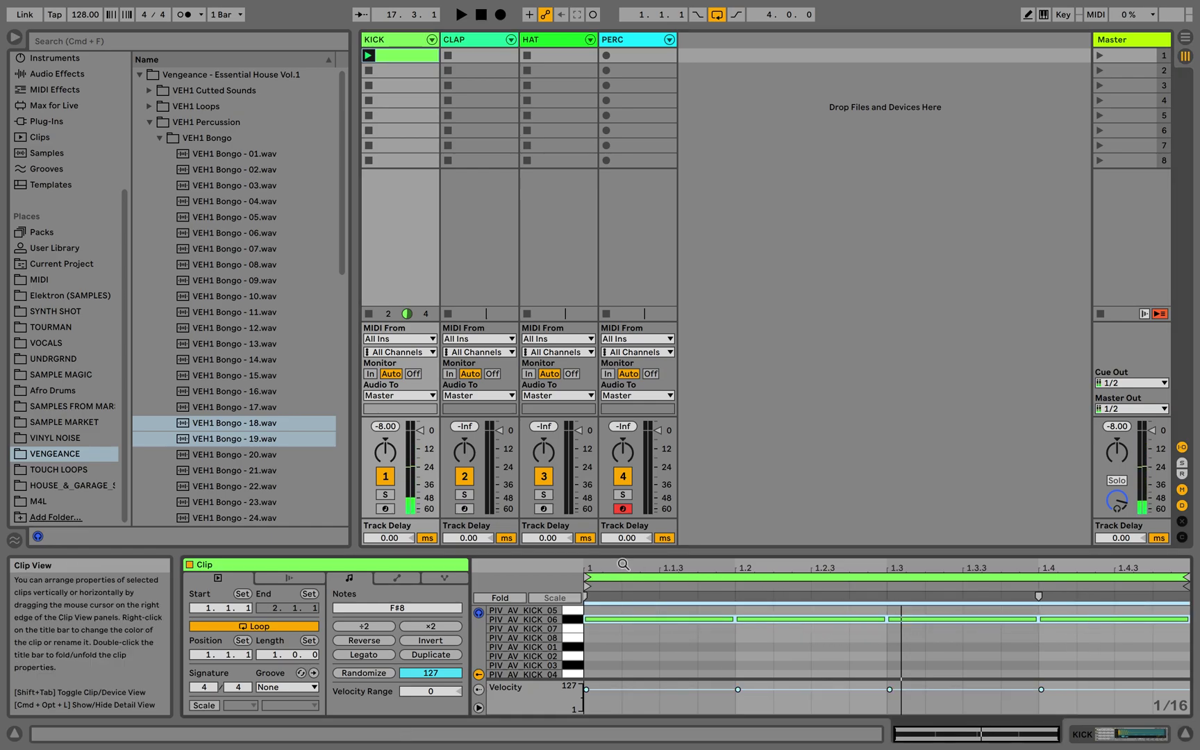
Audition lower pads by moving the four kick notes down step by step to F7 (PIV_DJK_KICK_07)
key("Down")
key("Down")
key("Down")
key("Down")
key("Down")
key("Down")
key("Down")
key("Down")
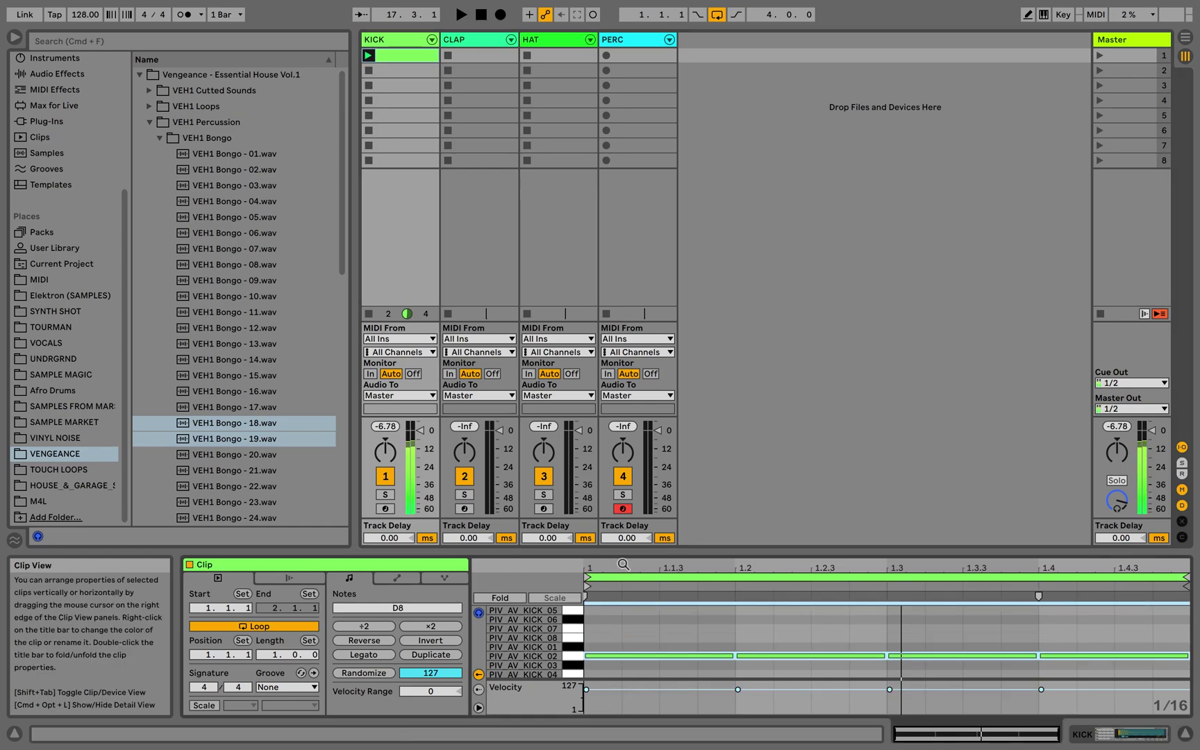
key("Down")
key("Down")
key("Down")
key("Down")
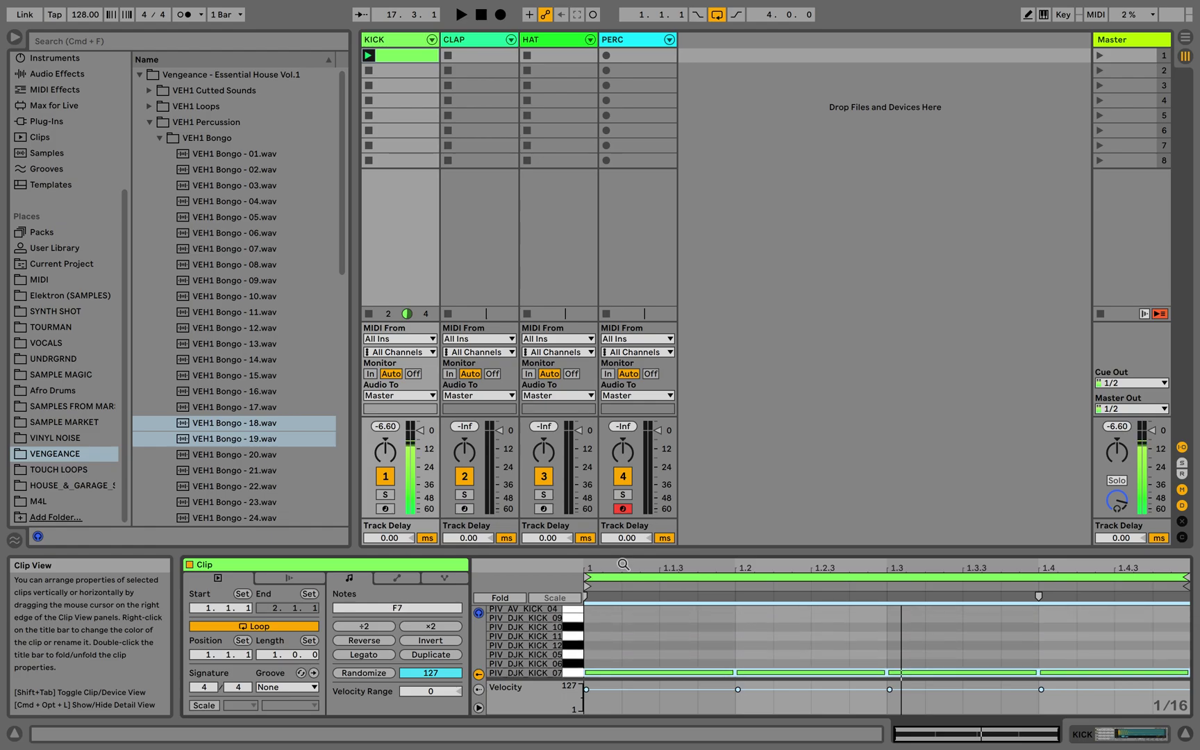
Move the four kick notes back up to F8 (PIV_AV_KICK_07)
key("Up")
key("Up")
key("Up")
key("Up")
key("Up")
key("Up")
key("Up")
key("Up")
key("Up")
key("Up")
key("Up")
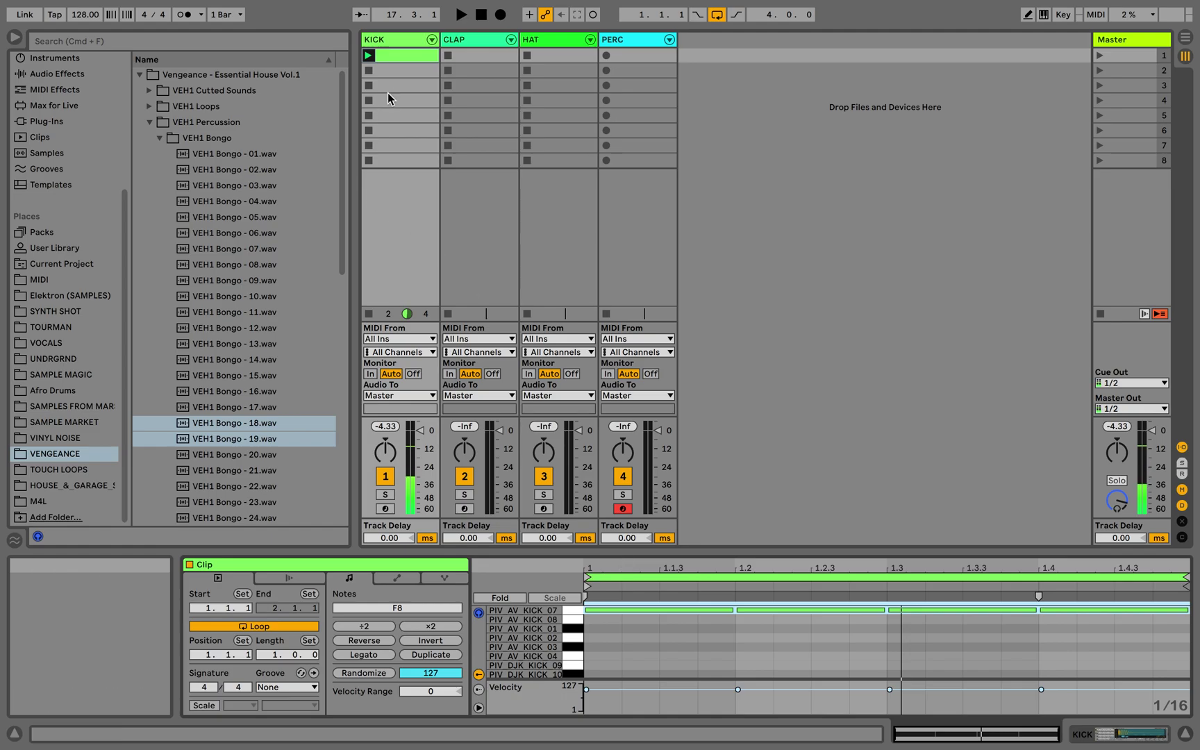
Start playback and move the four kick notes down to D#8 (PIV_AV_KICK_01)
key("space")
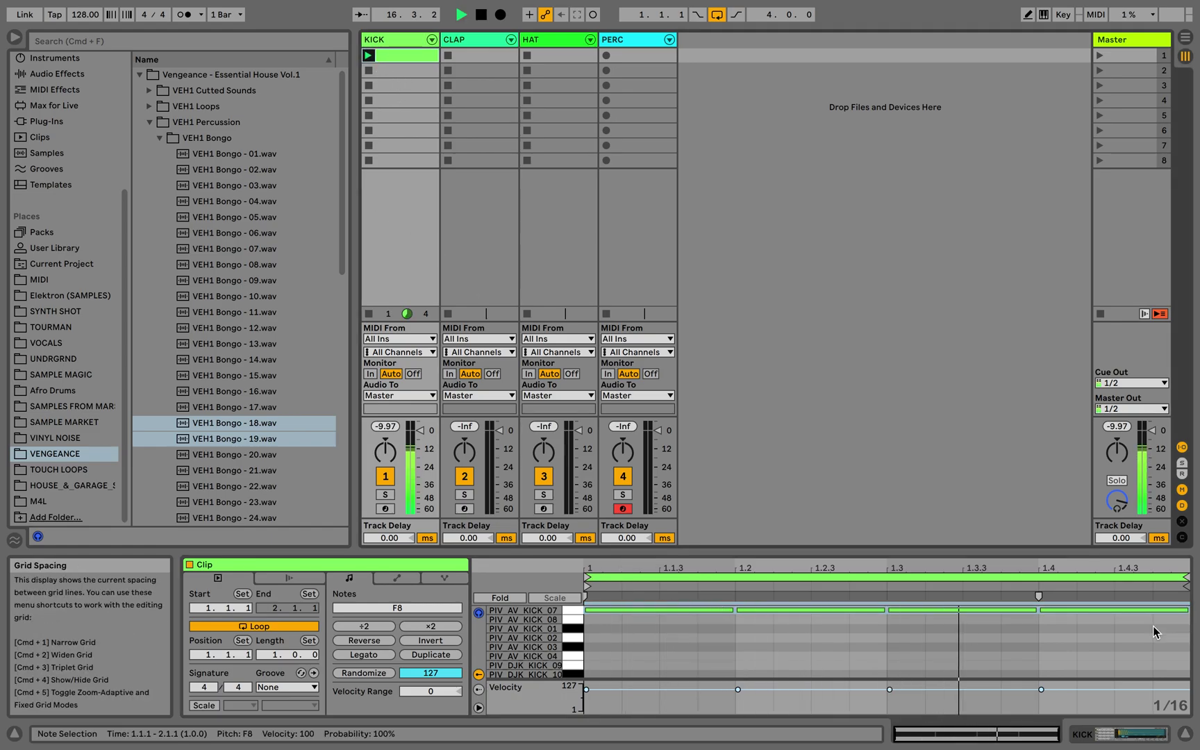
key("Down")
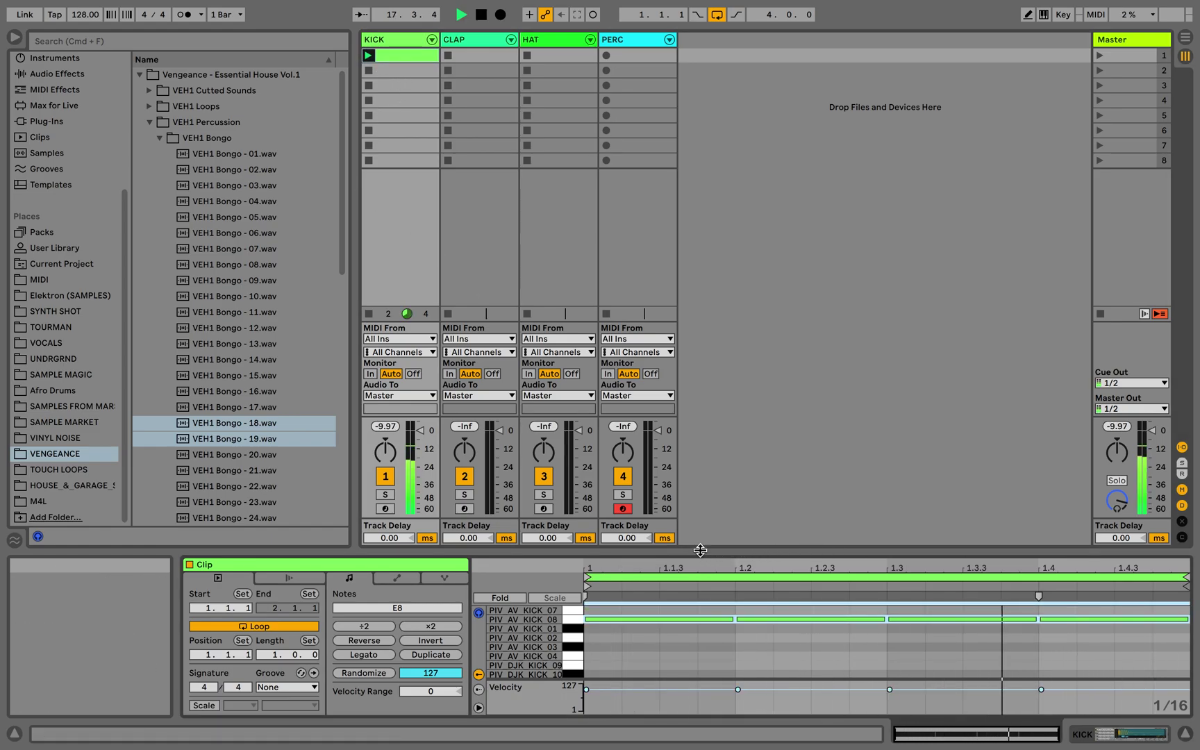
key("Down")
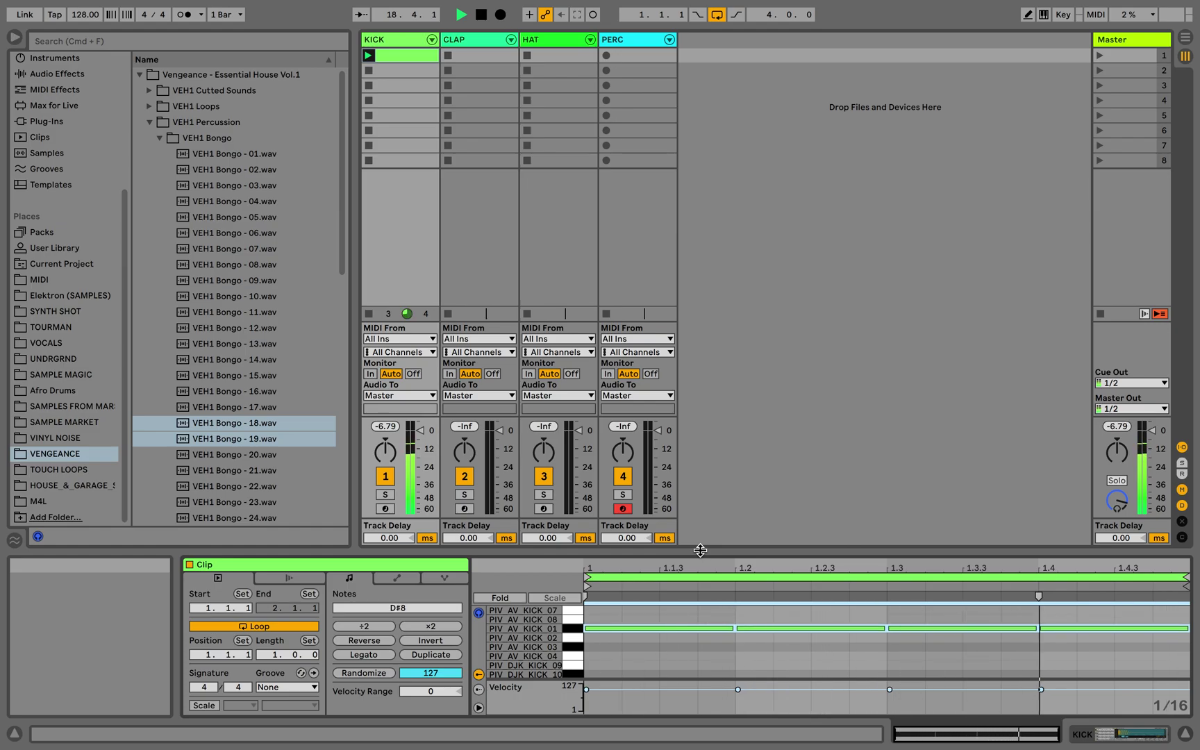
Audition lower kick pads by moving the four playing notes down step by step to G7 (PIV_DJK_KICK_05)
key("Down")
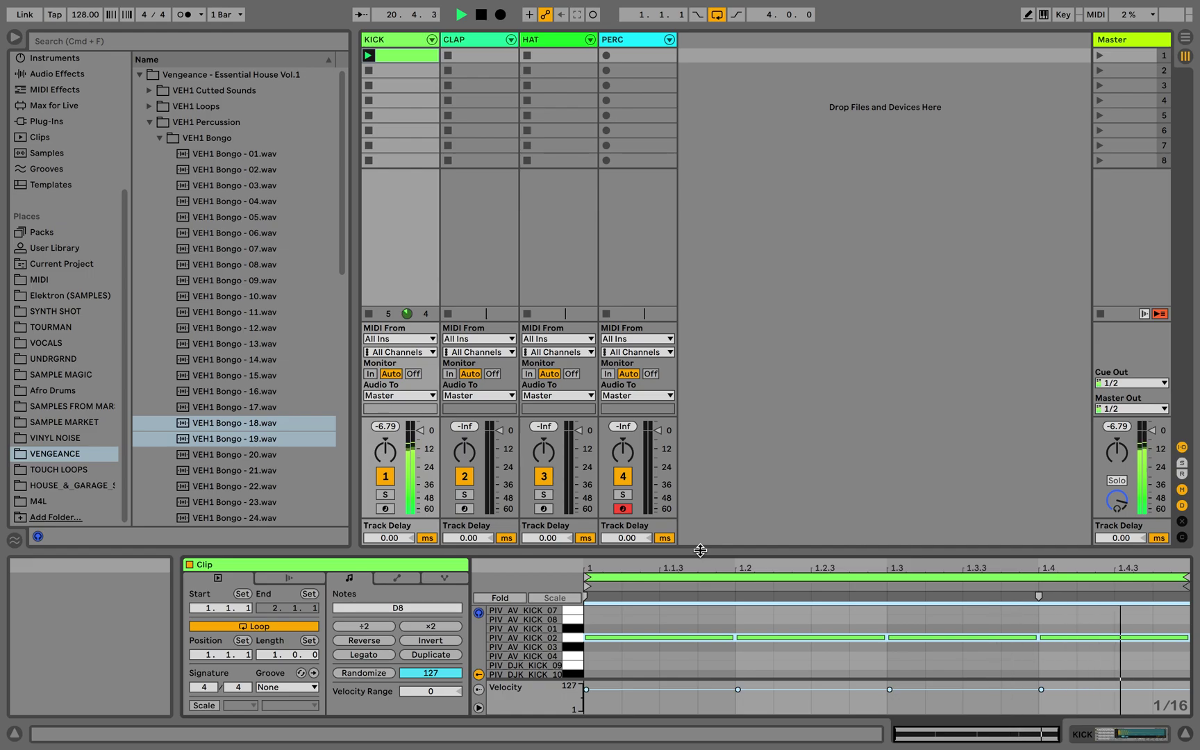
key("Down")
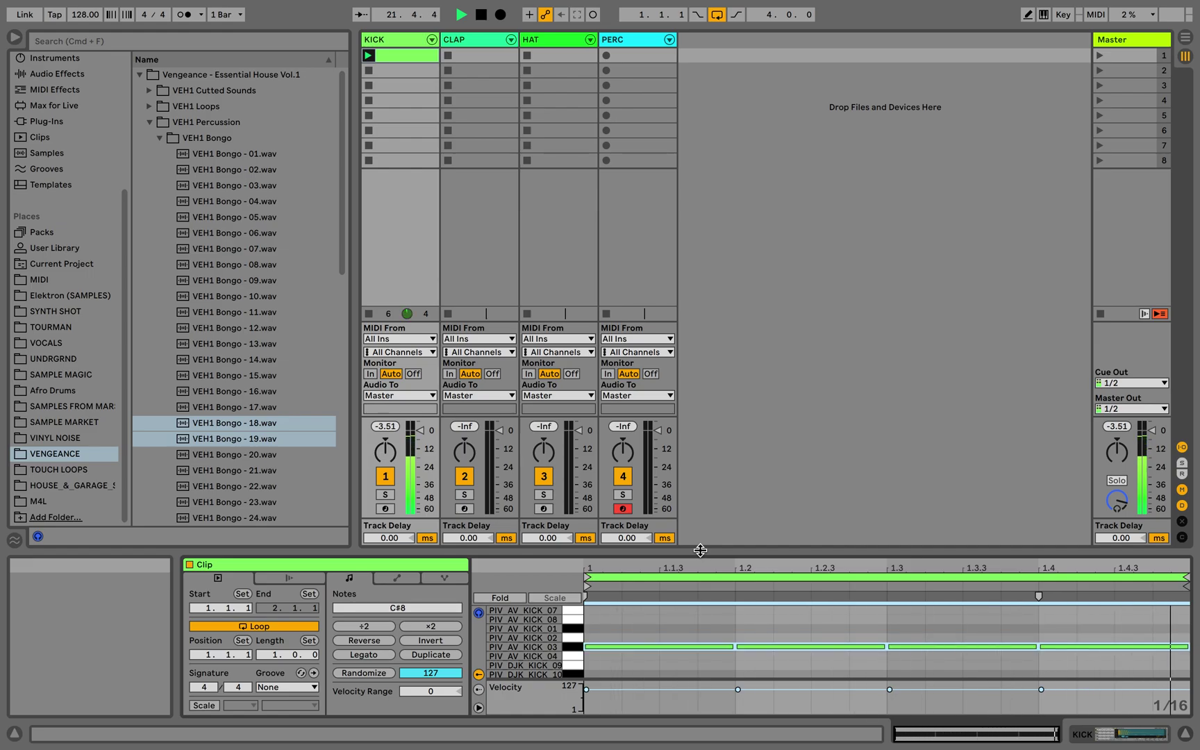
key("Down")
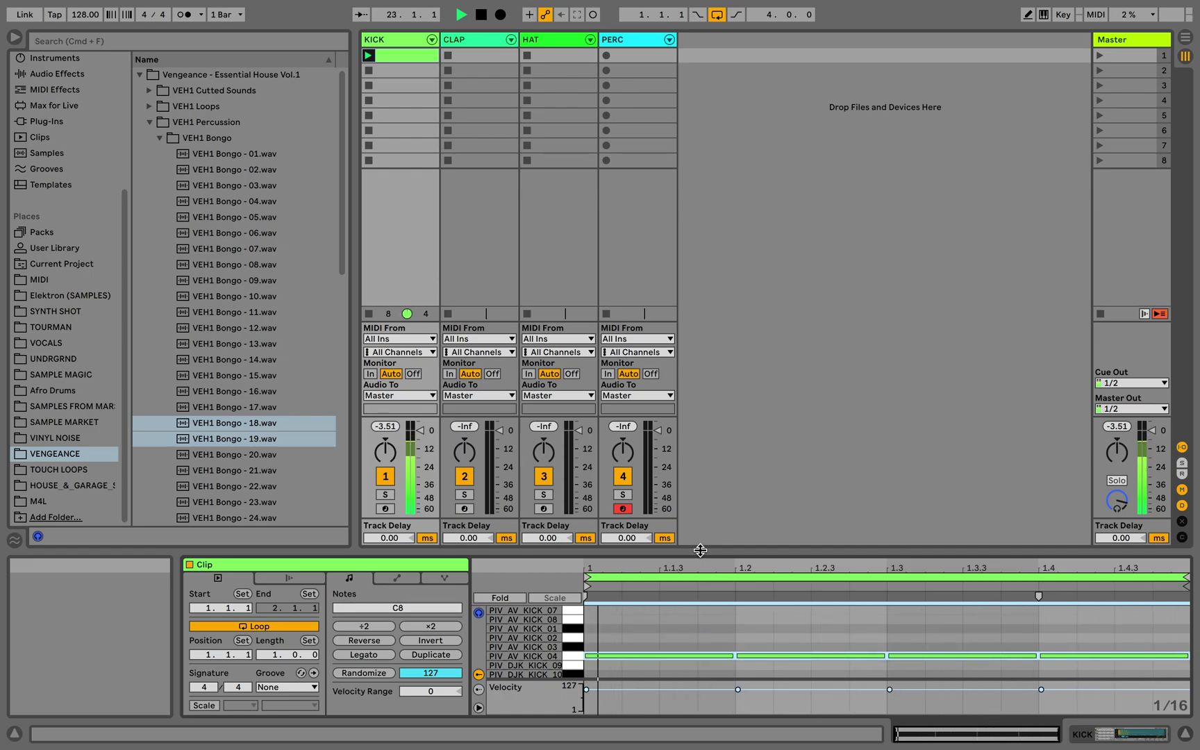
key("Down")
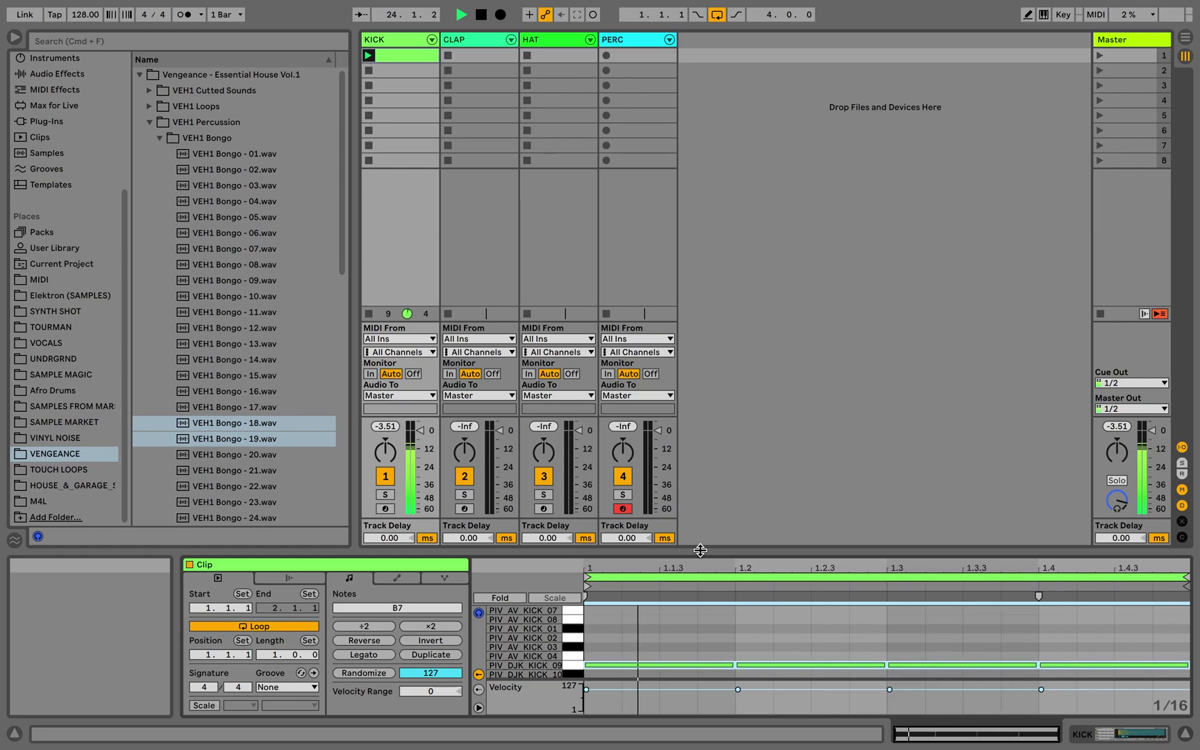
key("Down")
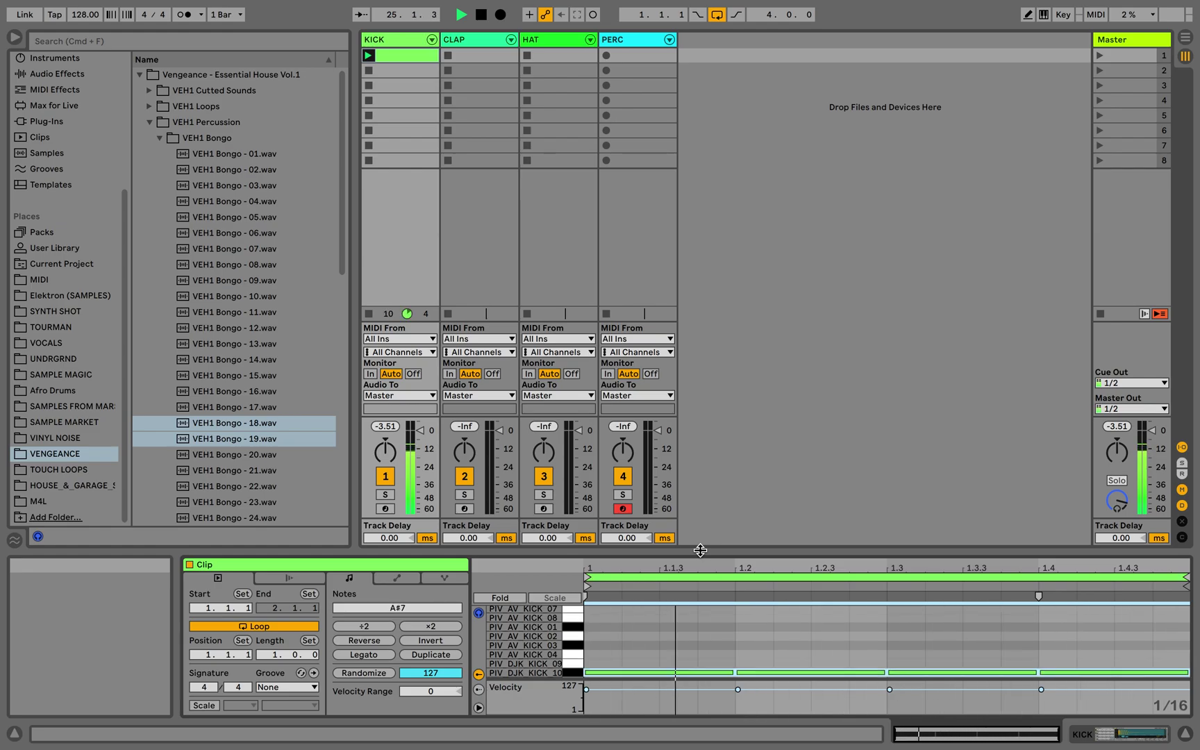
key("Down")
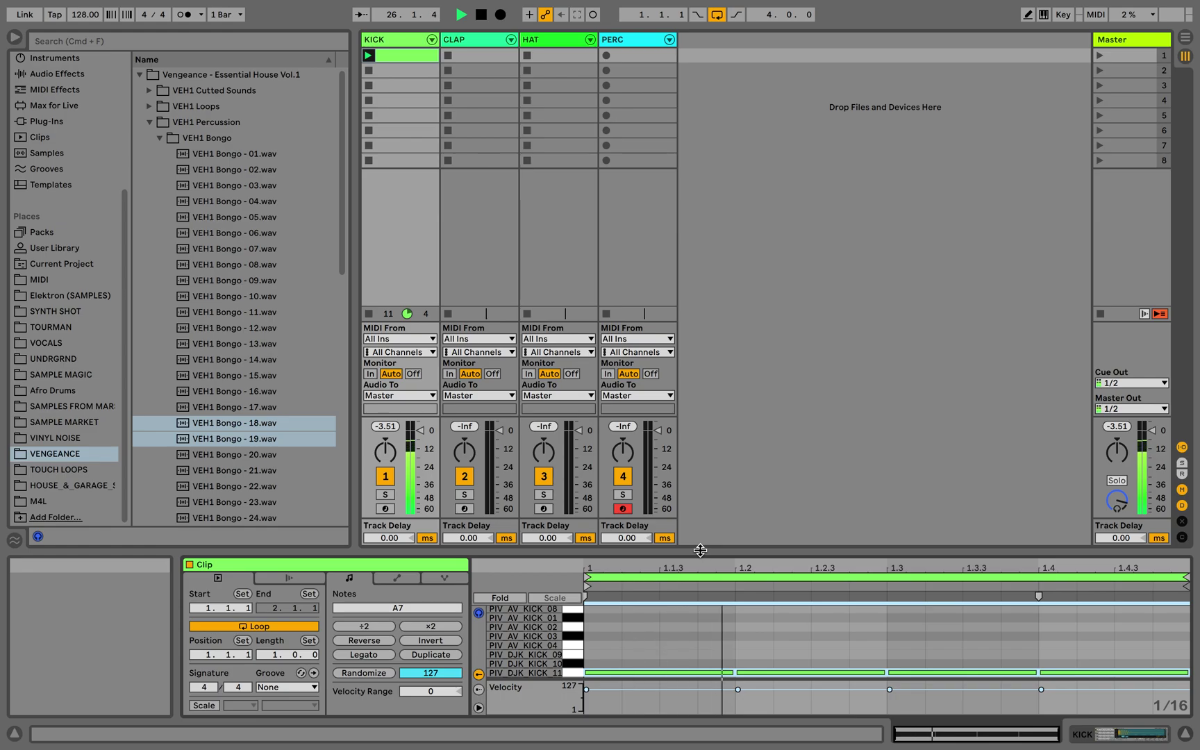
key("Down")
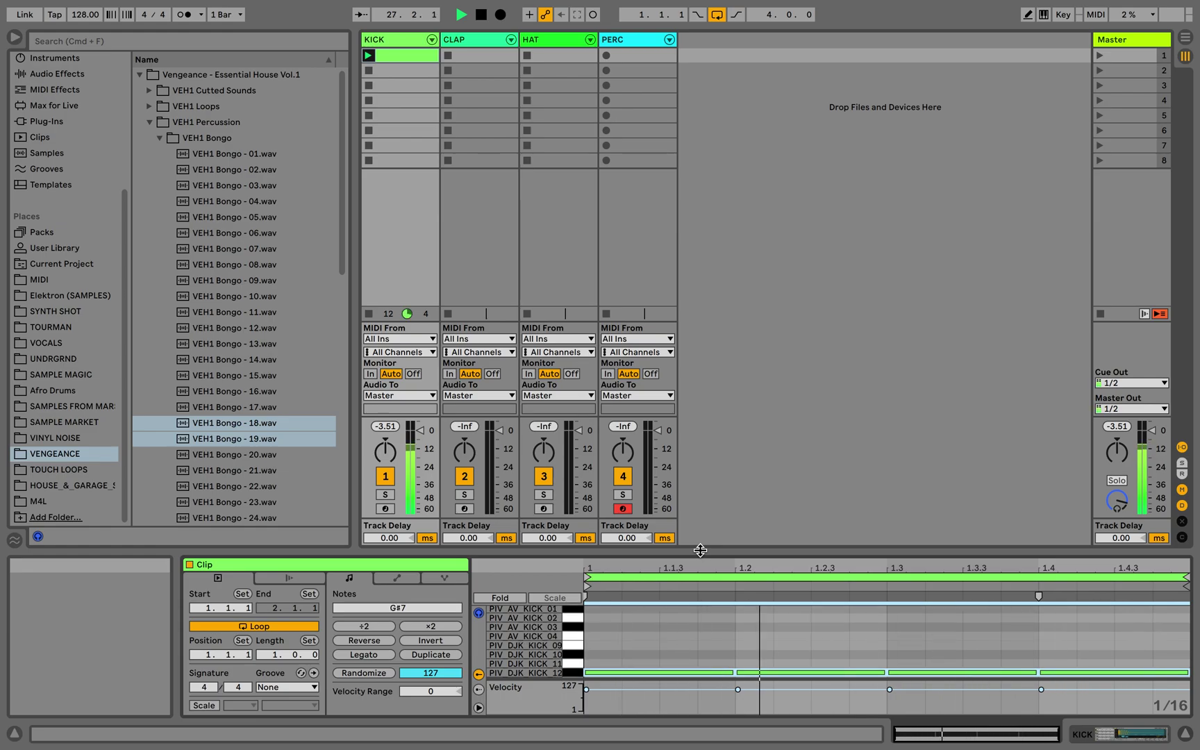
key("Down")
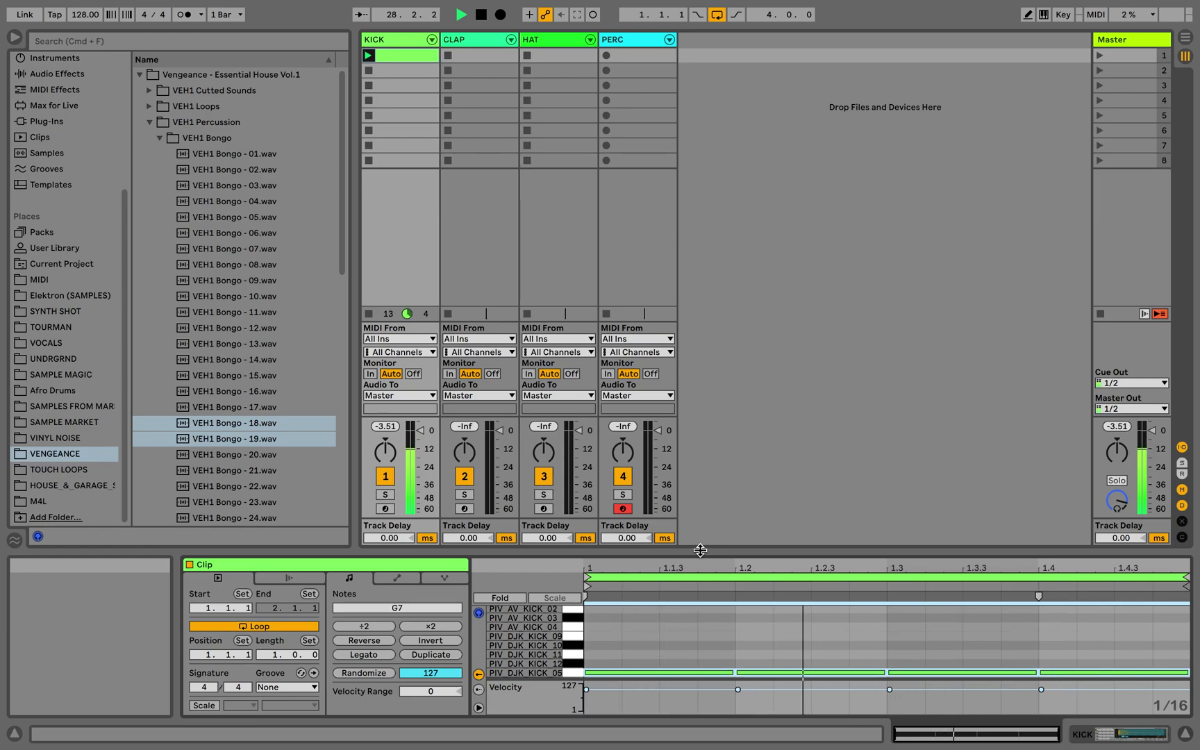
Settle the four kick notes on G#7 (PIV_DJK_KICK_12) and stop playback
key("Up")
key("Up")
key("Down")
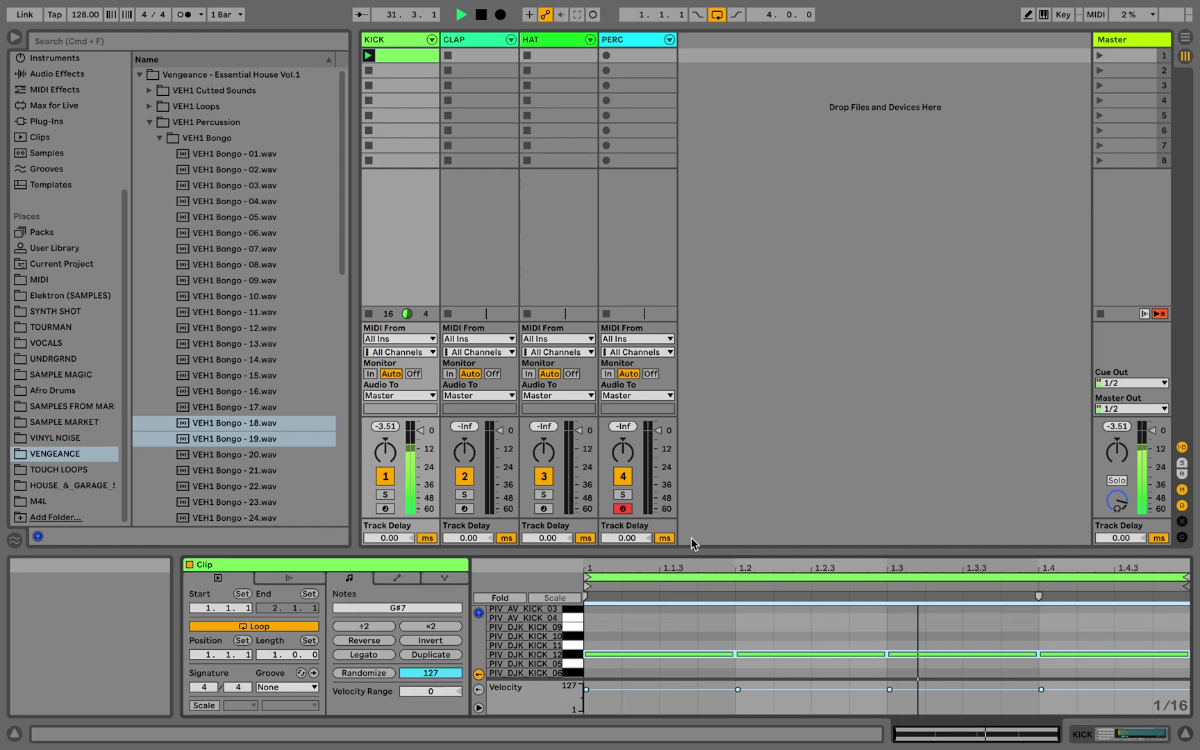
key("space")
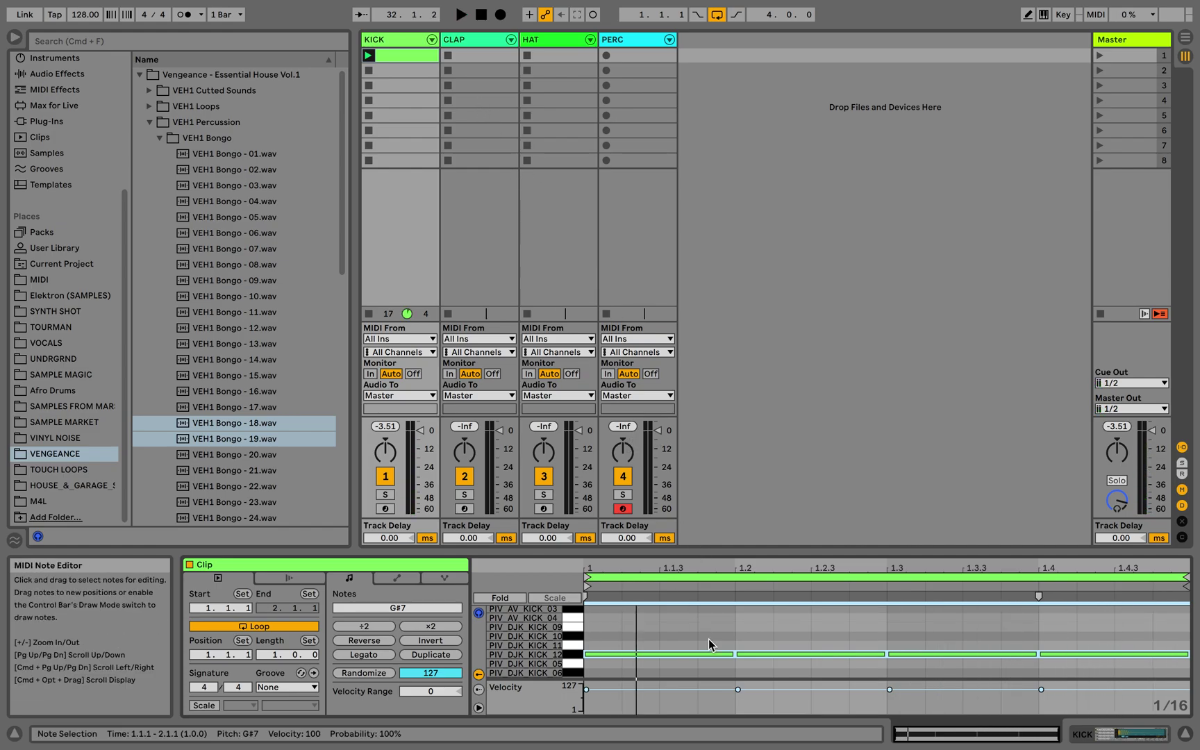
Create a MIDI clip in the first CLAP slot with one-beat B1 (PIV_DJK_CLAP_09) notes on beats 1.2 and 1.4
double_click(482, 56)
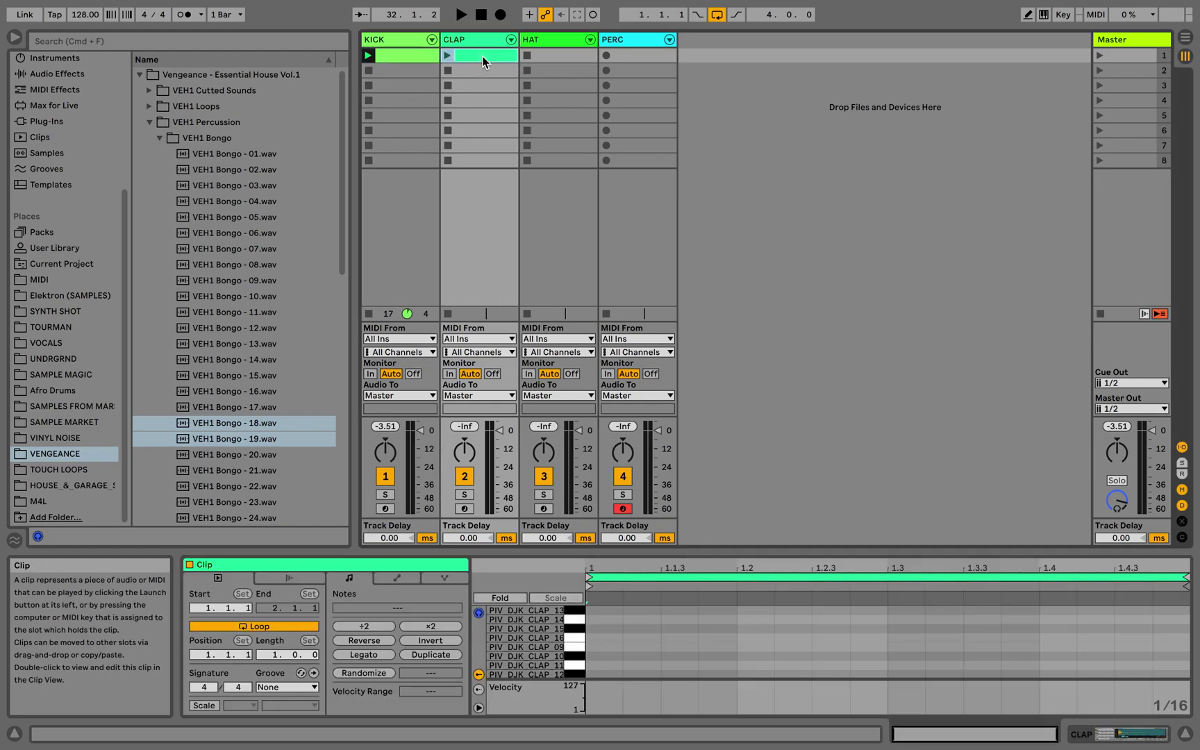
double_click(746, 645)
left_click_drag(821, 648, 886, 647)
double_click(1063, 646)
left_click_drag(1075, 646, 1188, 647)
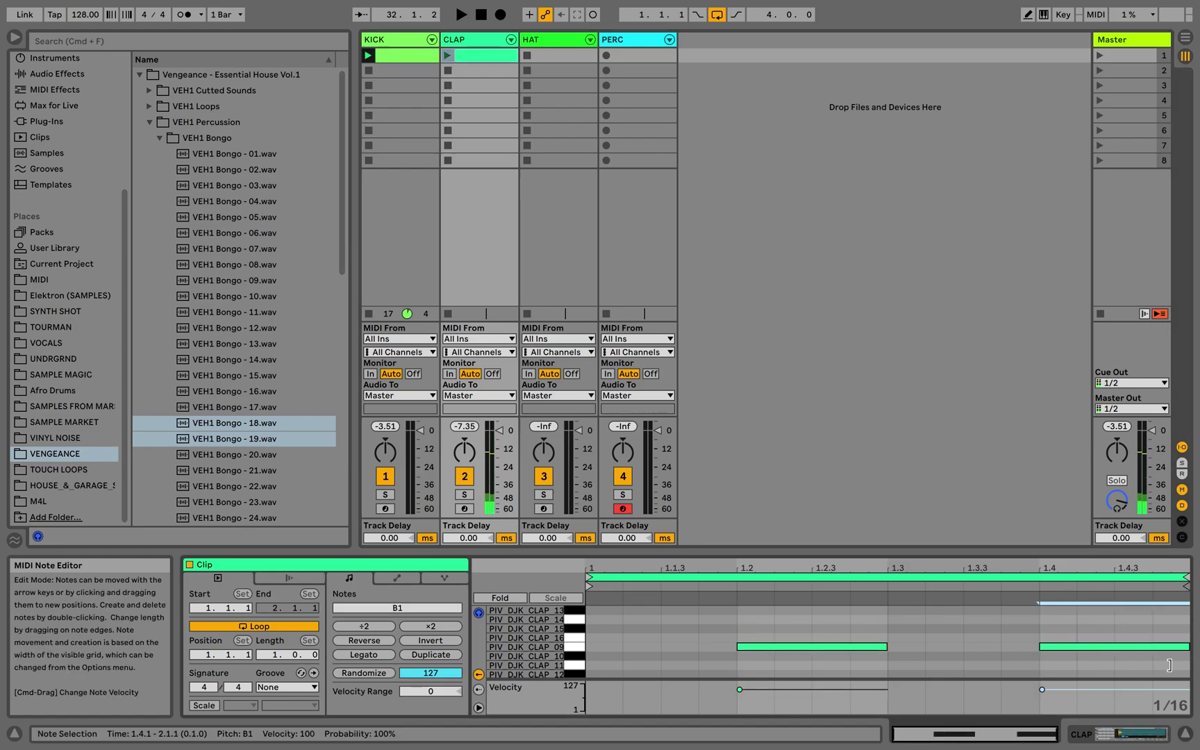
Play the clap clip with the kick, move both clap notes down to G1 (SM_SC_Clap_12), and stop playback
left_click(448, 56)
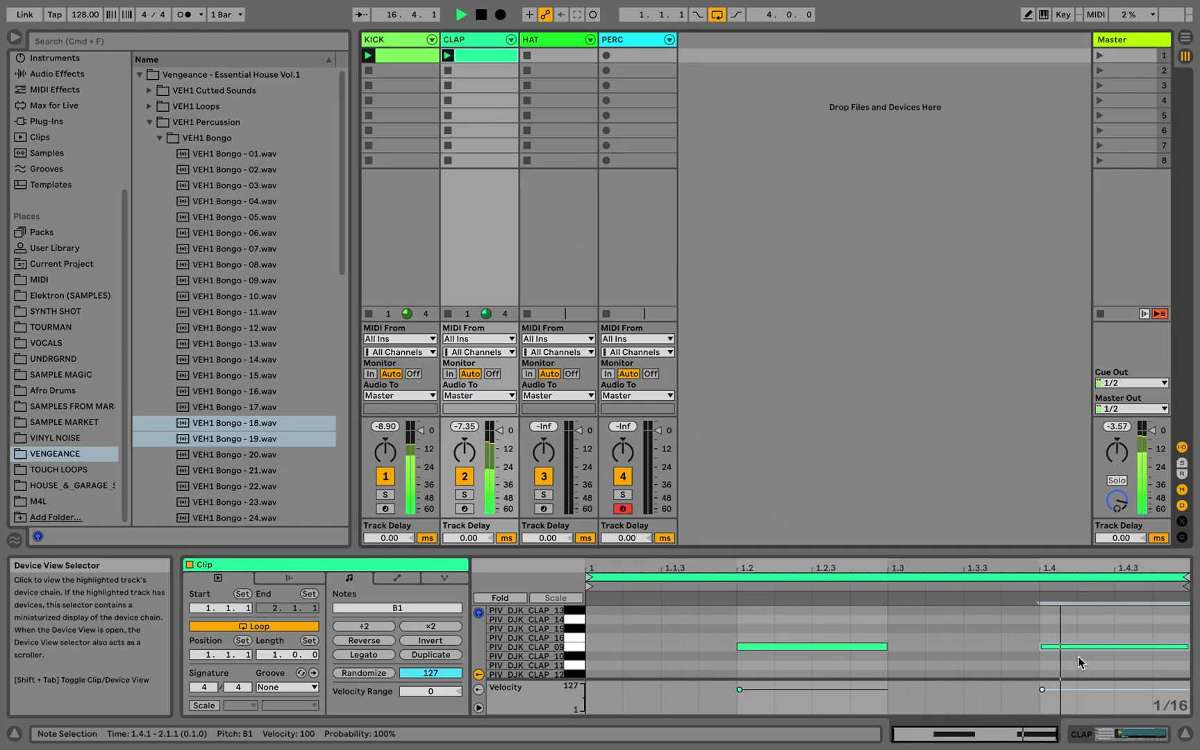
key("super+a")
key("Down")
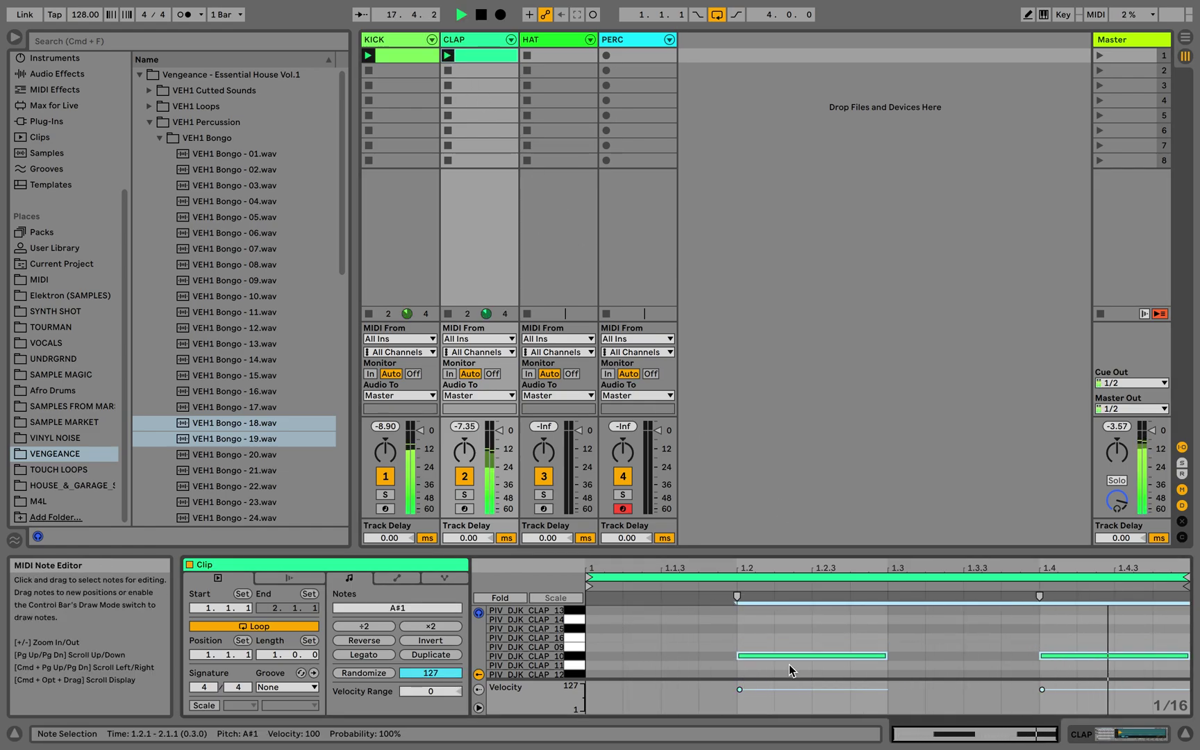
key("Down")
key("Down")
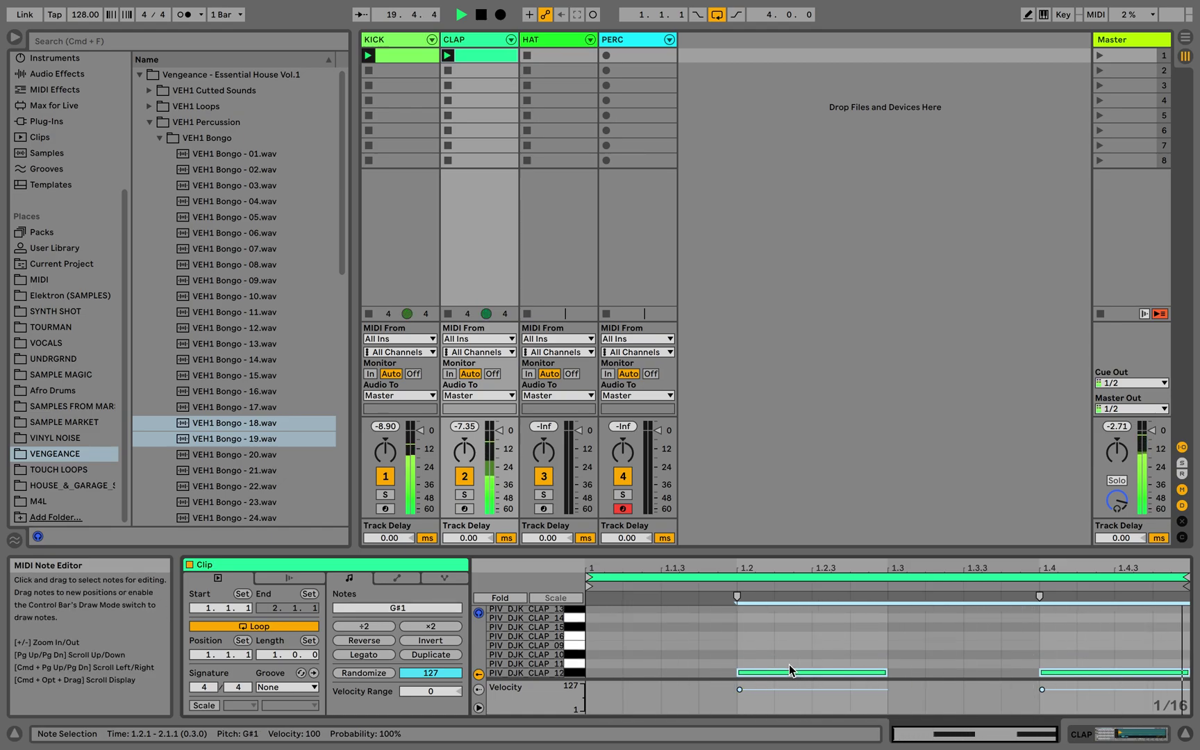
key("Down")
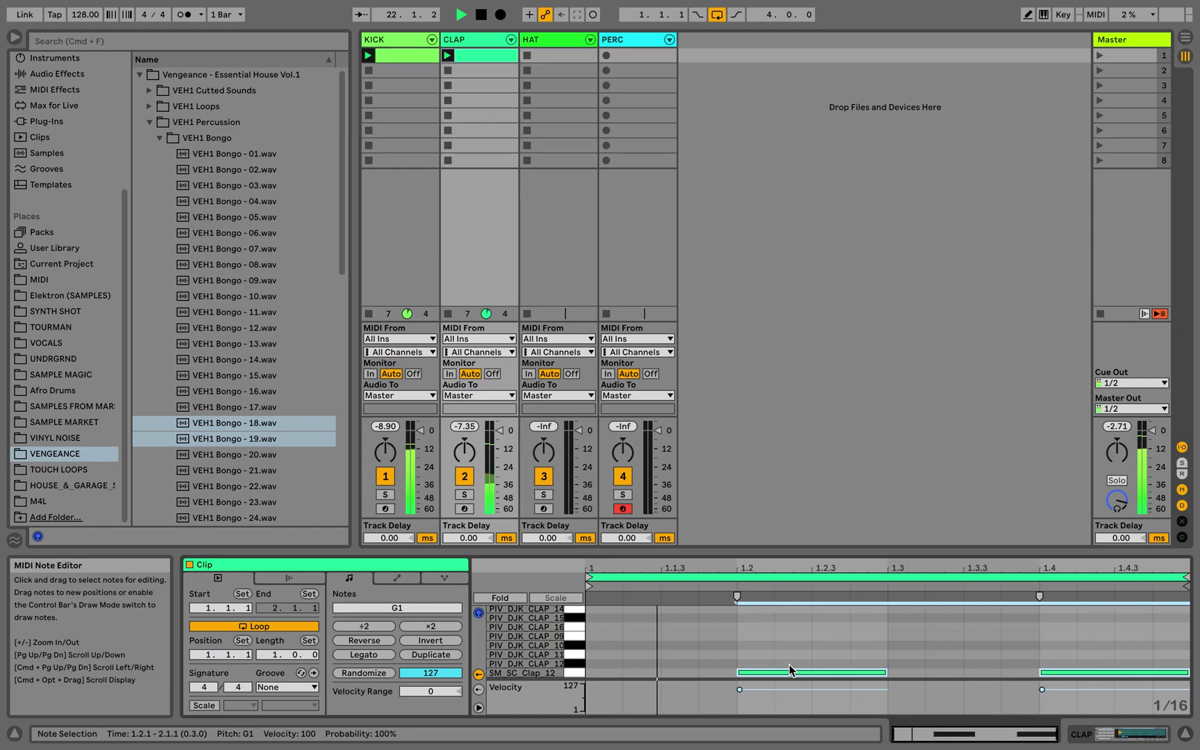
key("space")
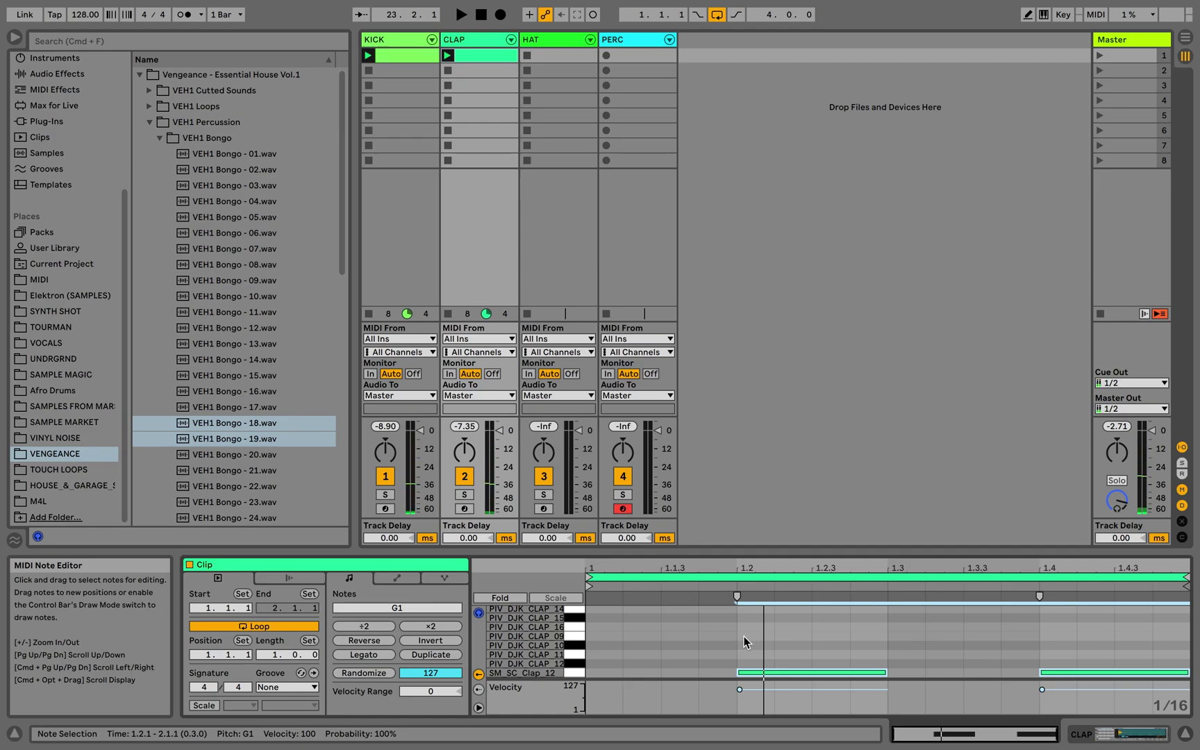
Layer a second clap by adding one-beat B1 (PIV_DJK_CLAP_09) notes on beats 1.2 and 1.4
double_click(744, 637)
left_click_drag(772, 635, 887, 635)
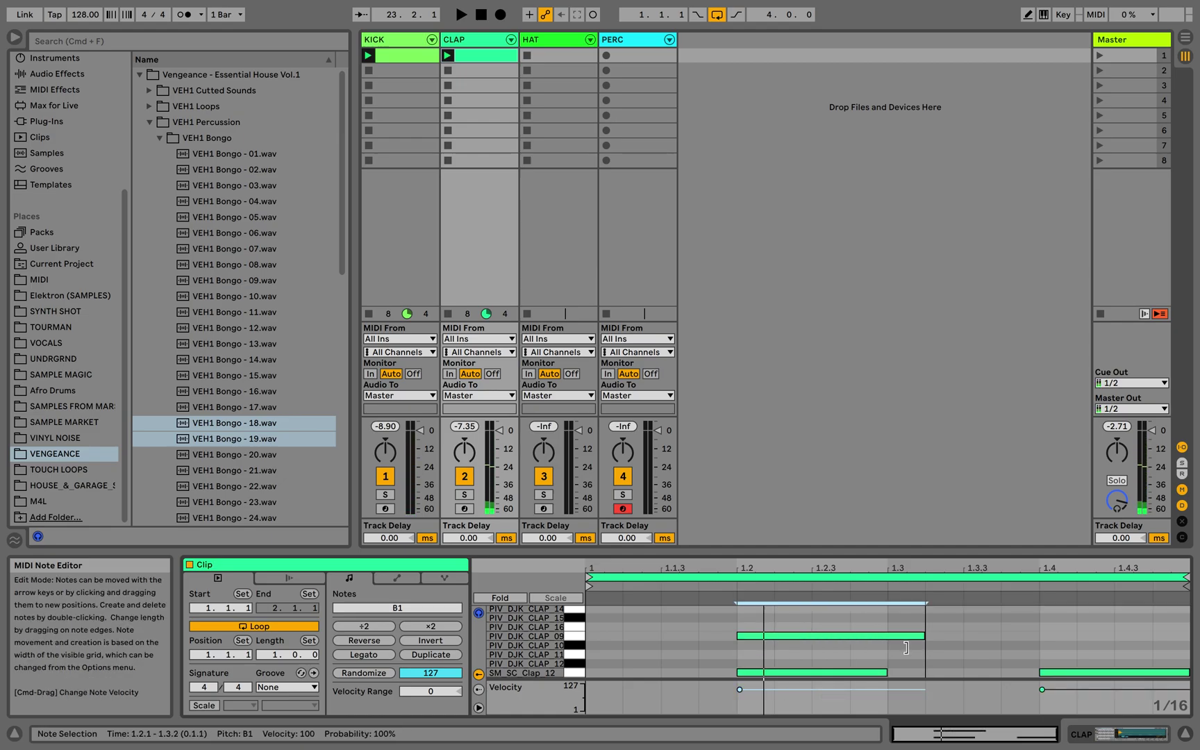
key("super+d")
key("Right")
key("Right")
key("Right")
key("Right")
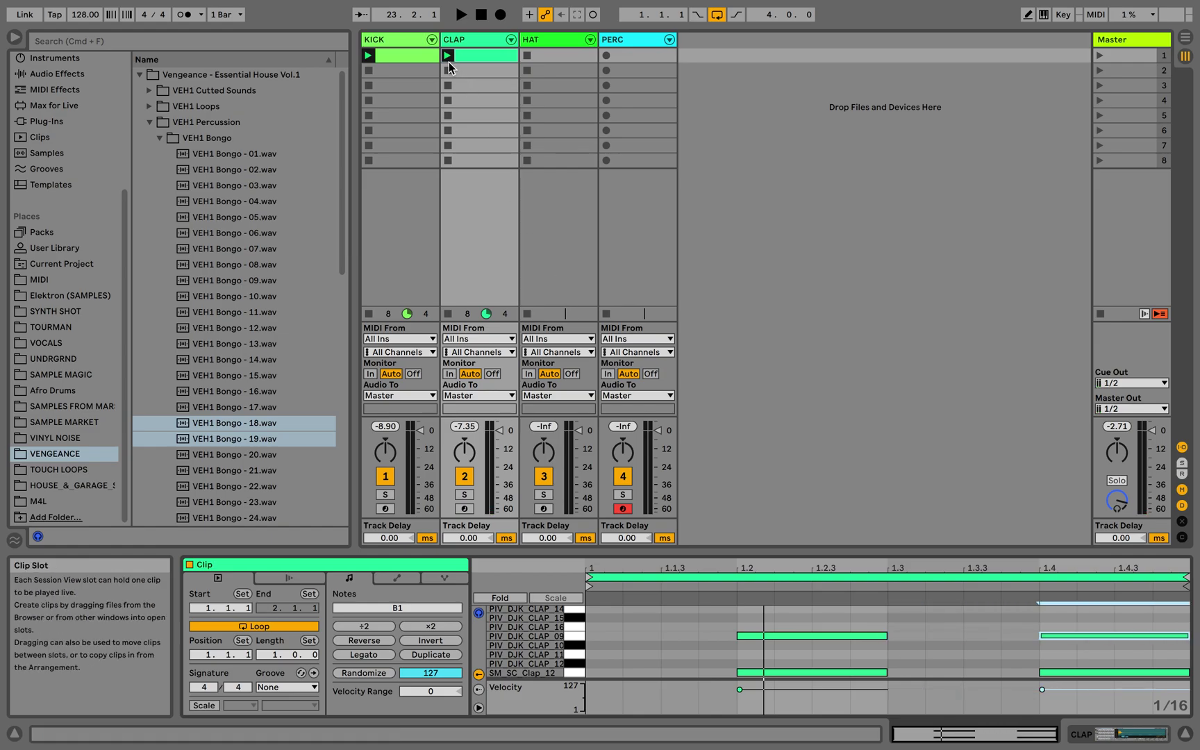
Play the beat, move both upper-layer clap notes down to A1 (PIV_DJK_CLAP_11), and stop playback
key("space")
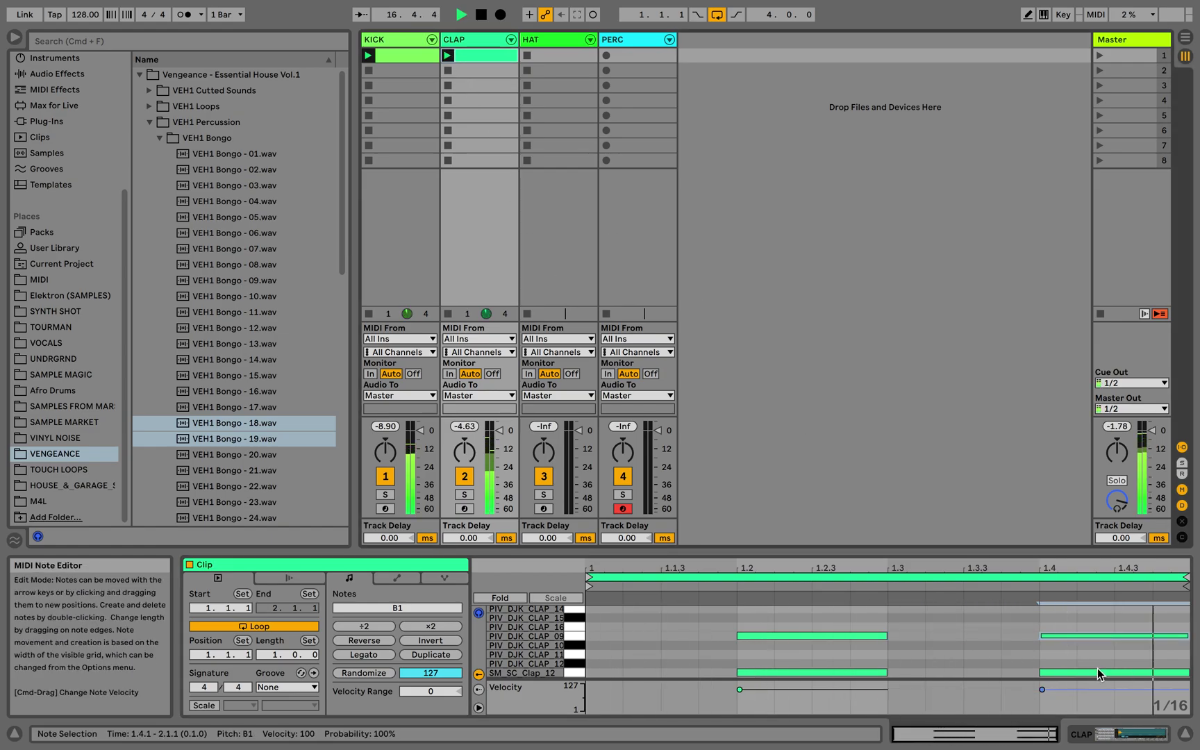
left_click_drag(1093, 647, 834, 600)
key("Down")
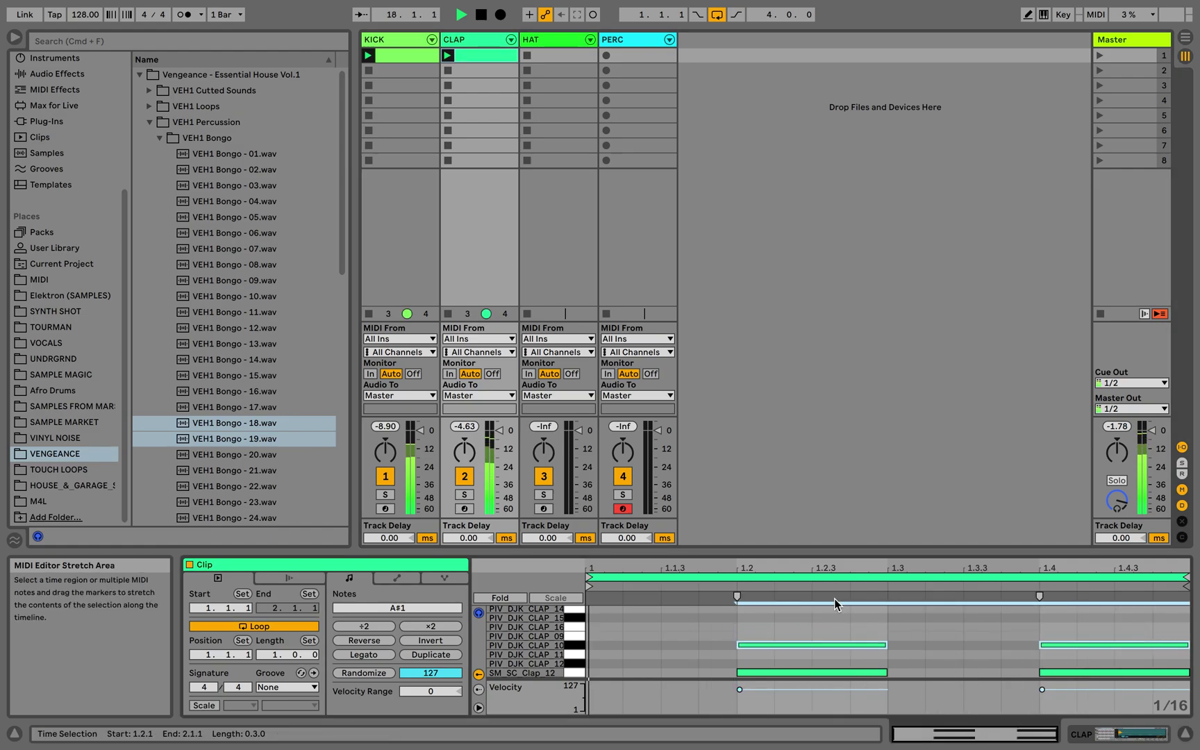
key("Down")
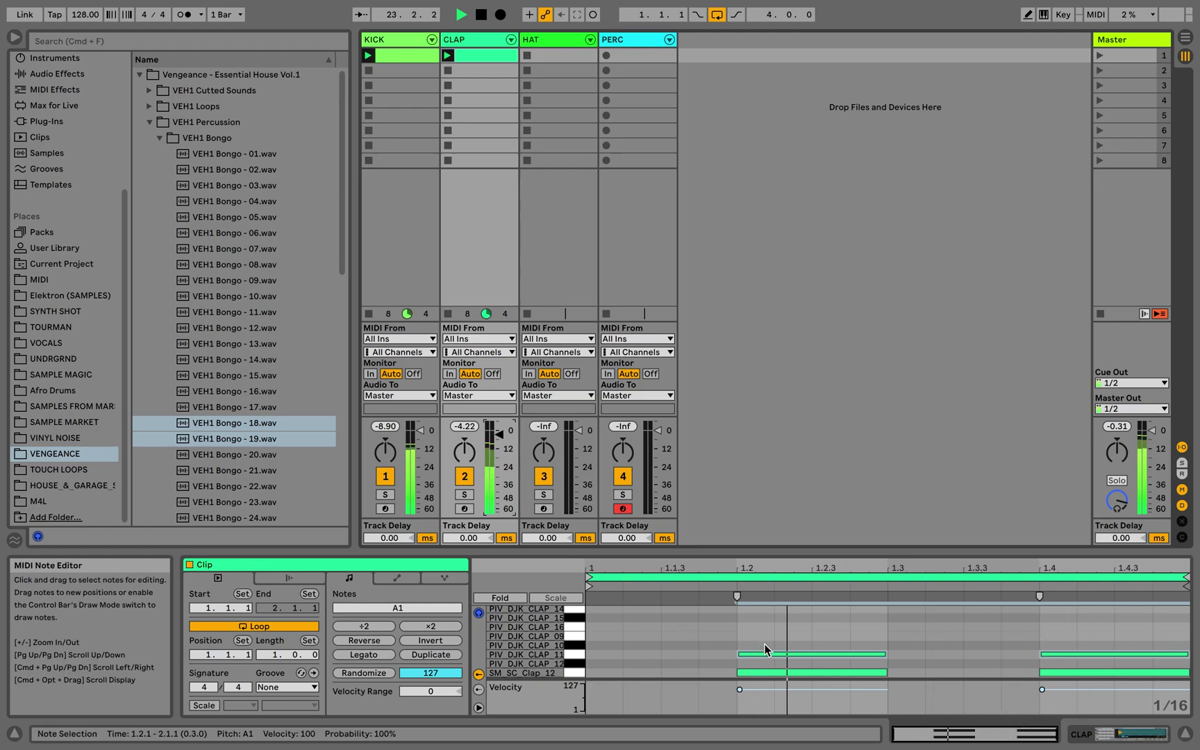
key("space")
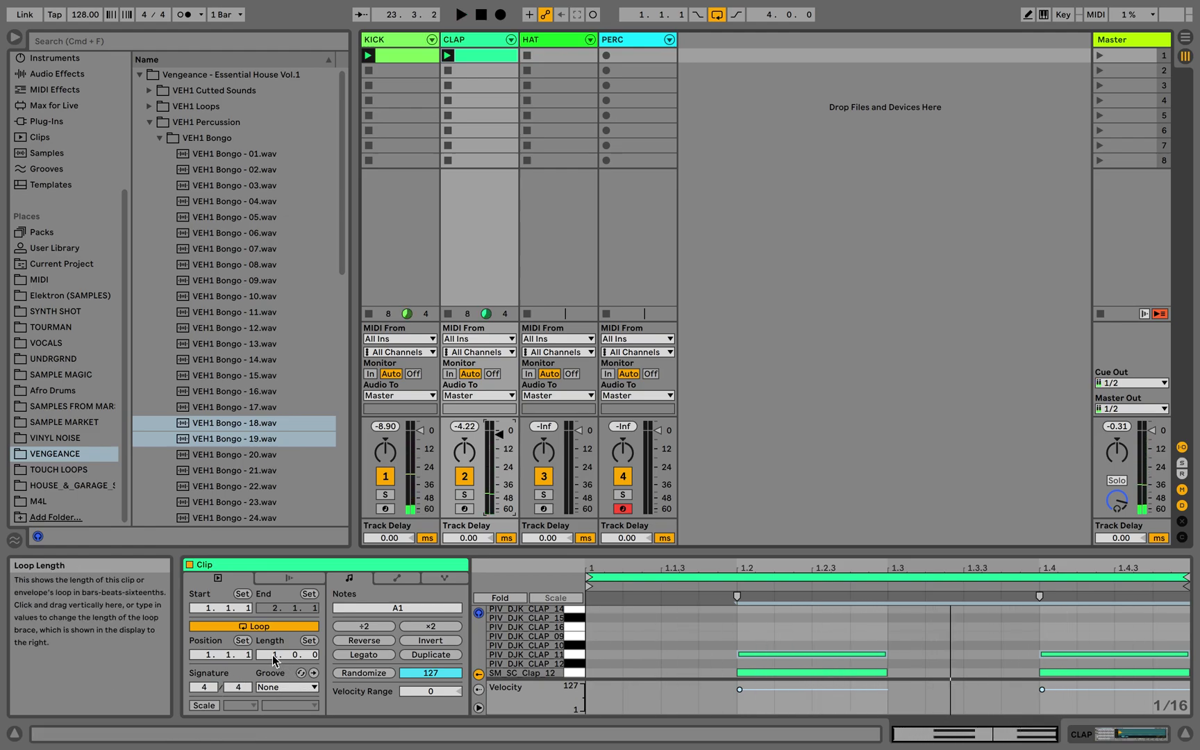
Set the clap clip's loop length to 2 bars and duplicate all bar 1 clap notes into bar 2
left_click_drag(277, 654, 276, 646)
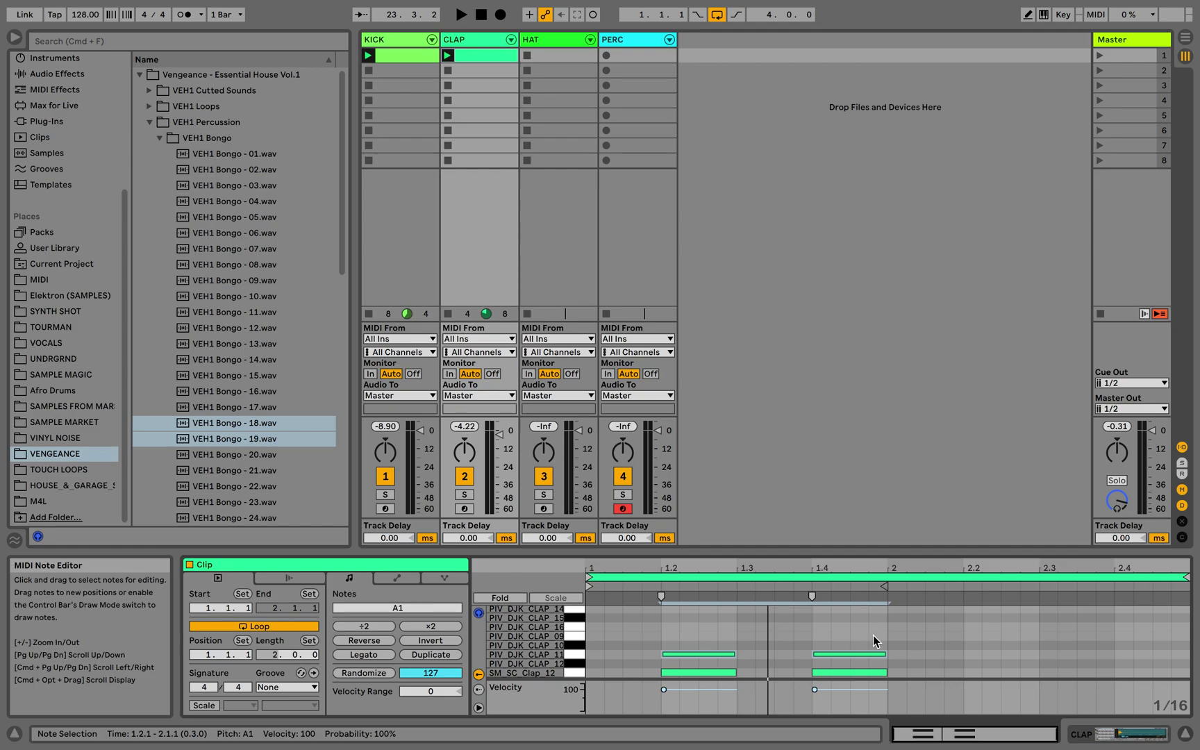
left_click_drag(875, 637, 615, 742)
key("super+d")
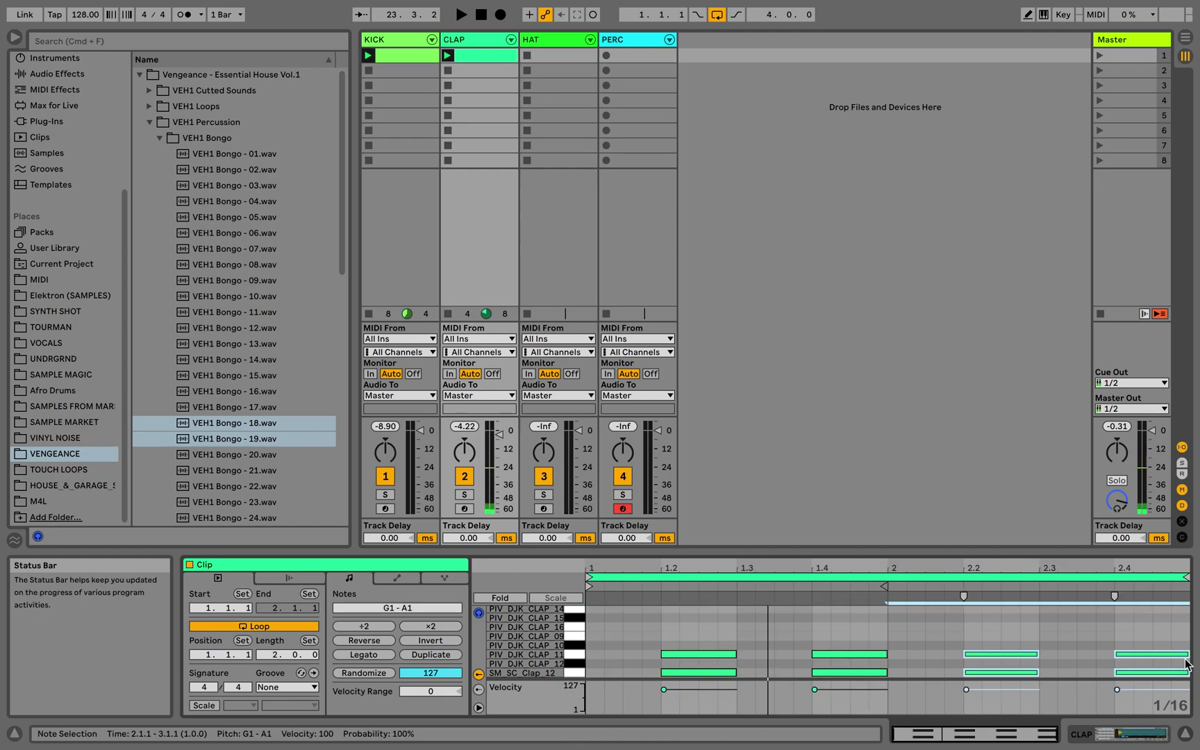
Add a sixteenth-note A1 clap at 2.3.2 and play the two-bar pattern to check it
double_click(1063, 656)
key("space")
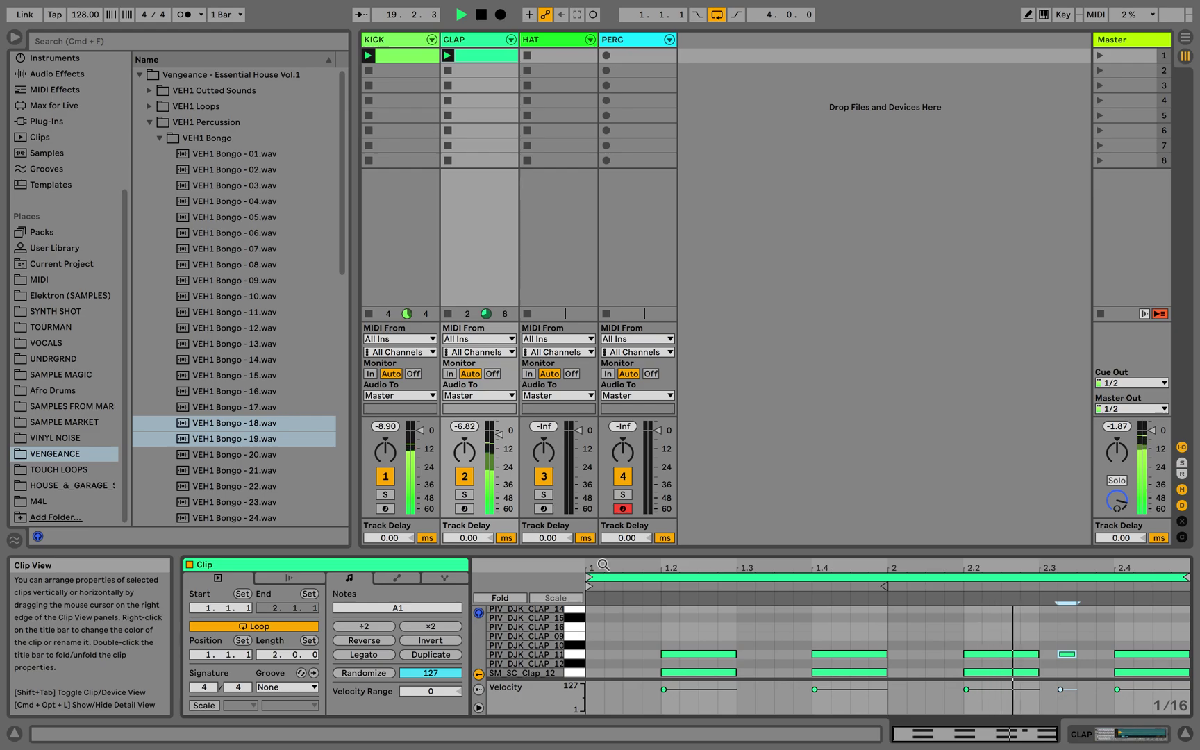
key("space")
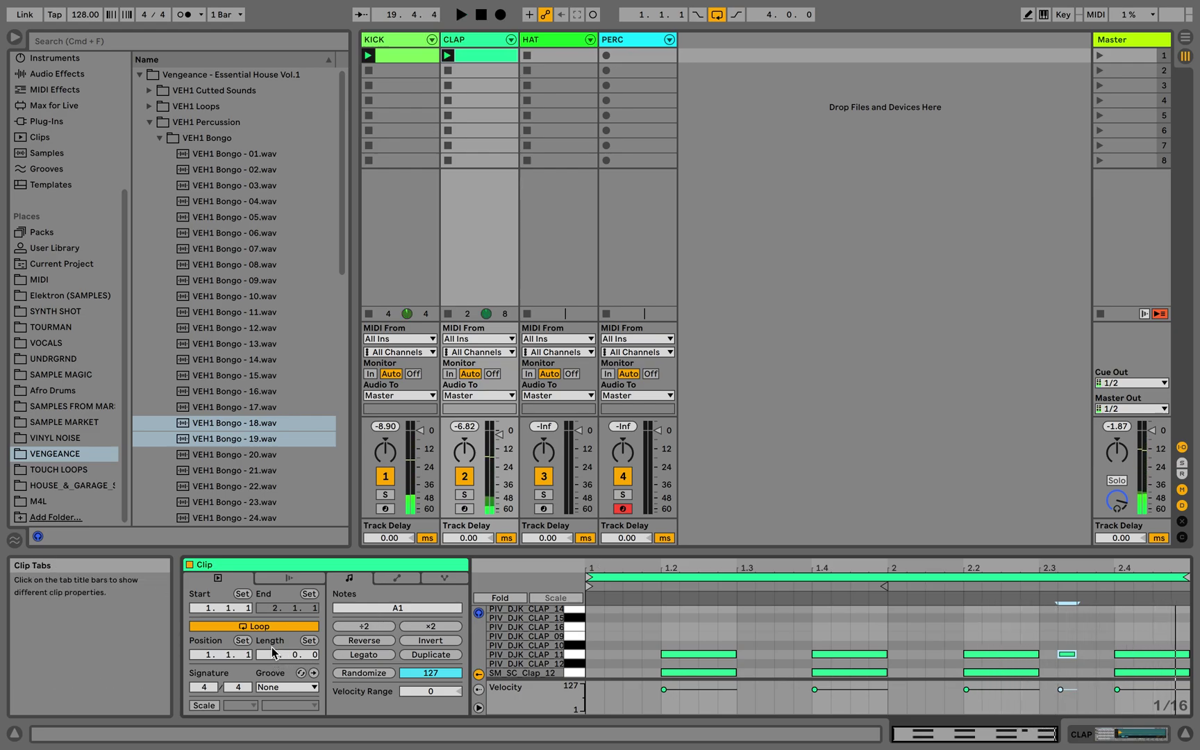
Set the clap clip's loop length to 4 bars and duplicate all its notes into bars 3 and 4
left_click_drag(272, 648, 272, 625)
key("super+a")
key("super+d")
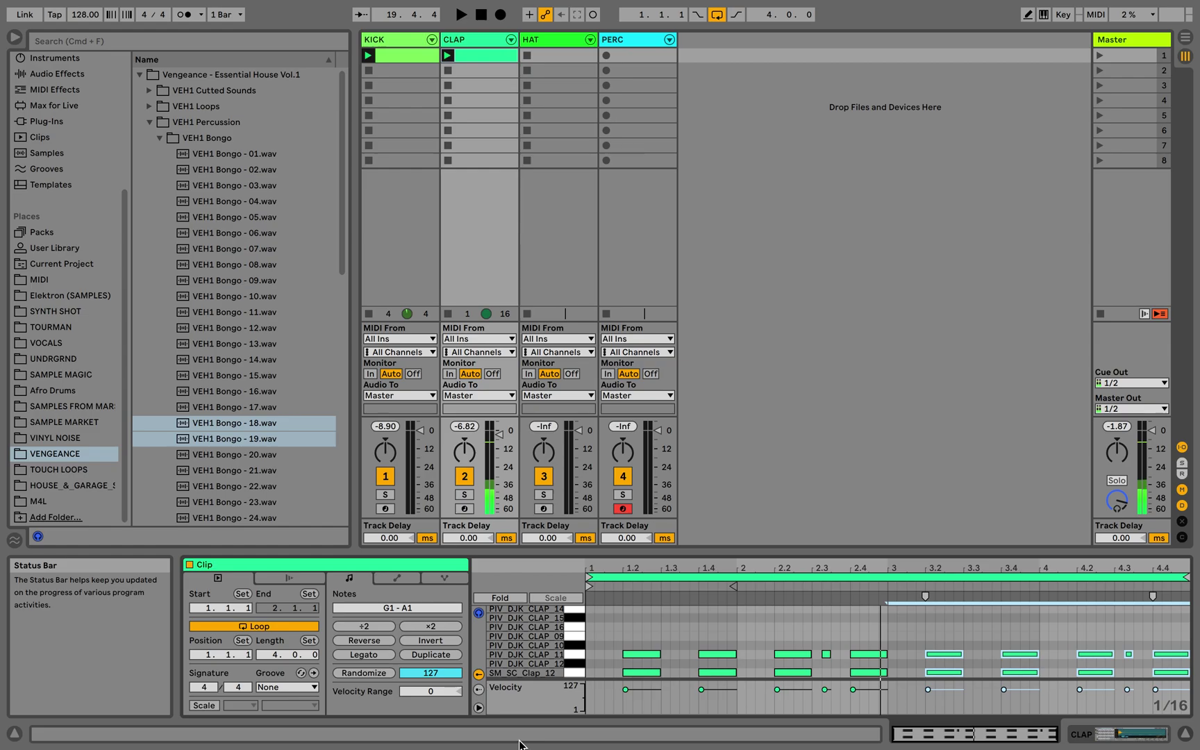
Try a sixteenth-note G1 clap at 4.3.4, then place it at 4.4.4 instead, shortening the G1 note on 4.4
left_click(1128, 673)
left_click_drag(1129, 673, 1145, 673)
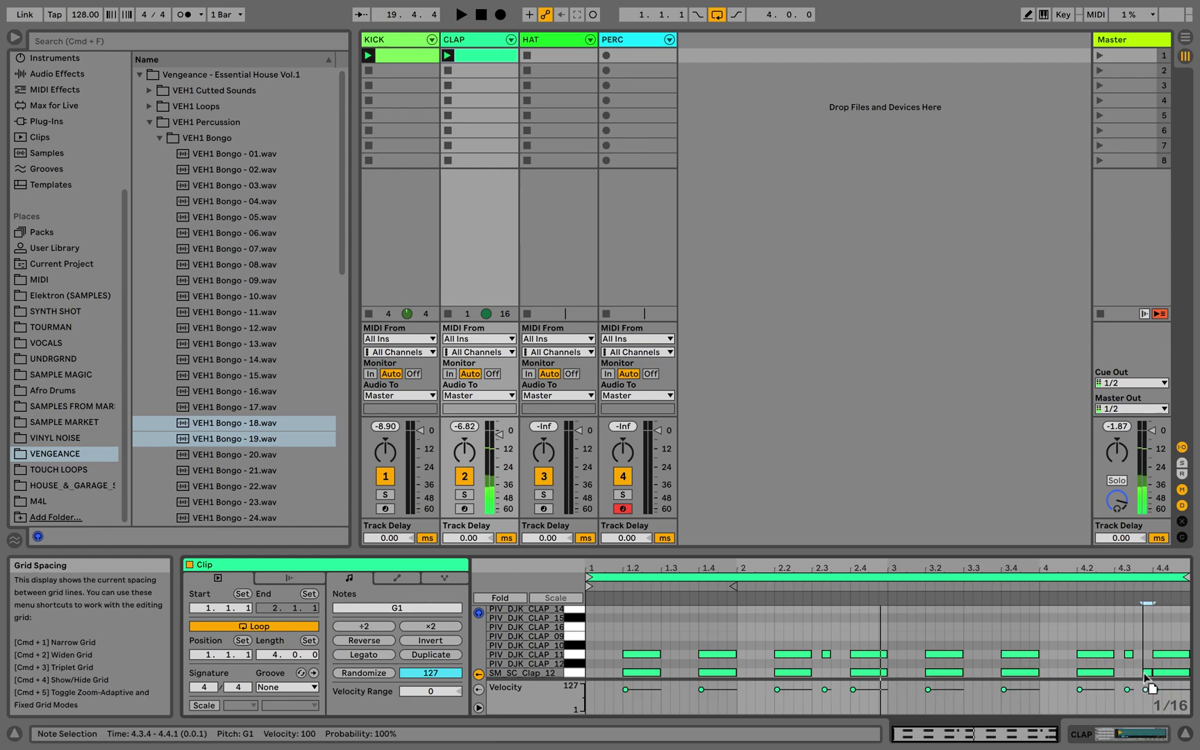
left_click(985, 587)
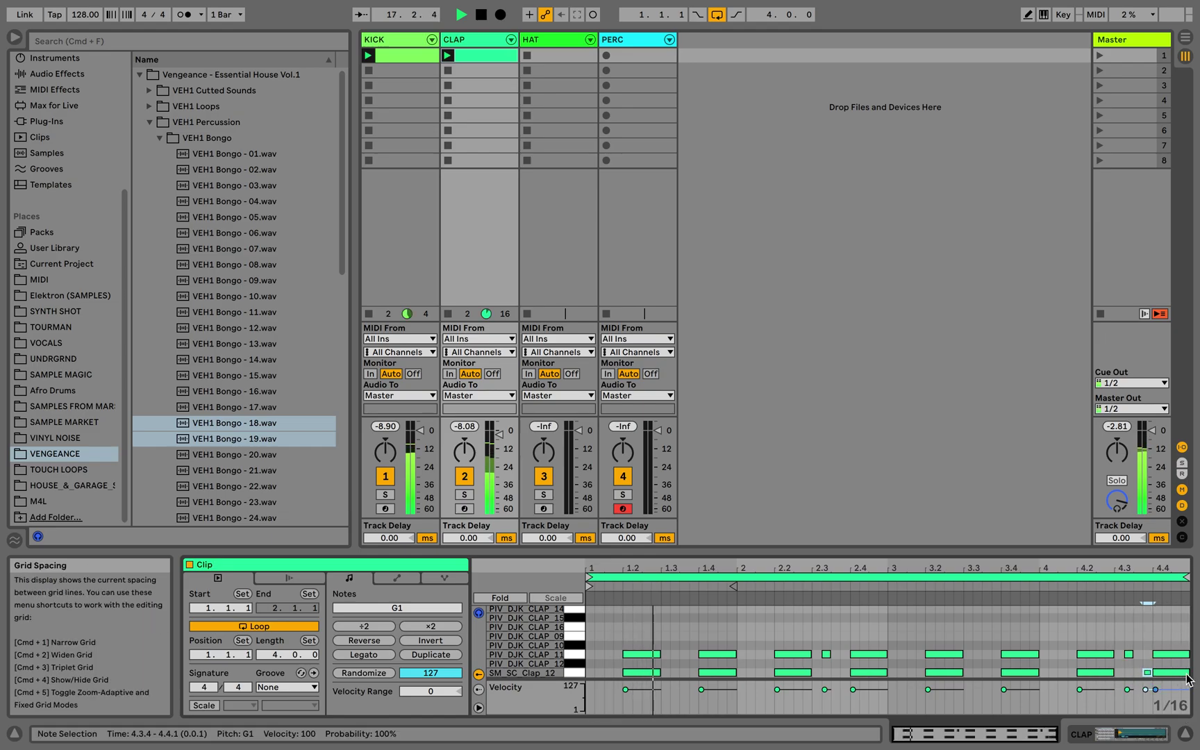
mouse_move(1189, 672)
left_mouse_down()
mouse_move(1165, 672)
mouse_move(1184, 673)
left_mouse_up()
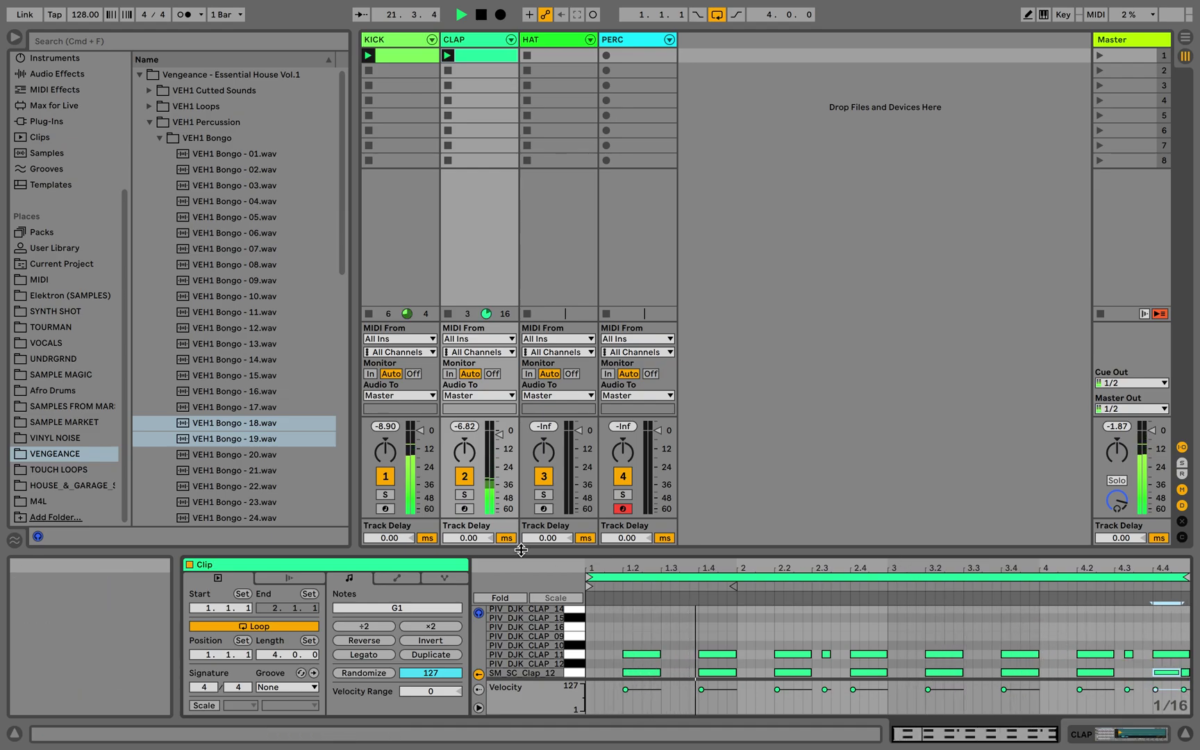
Apply the Notator 16D Swing groove to the clap clip and listen to the swung pattern
left_click(306, 691)
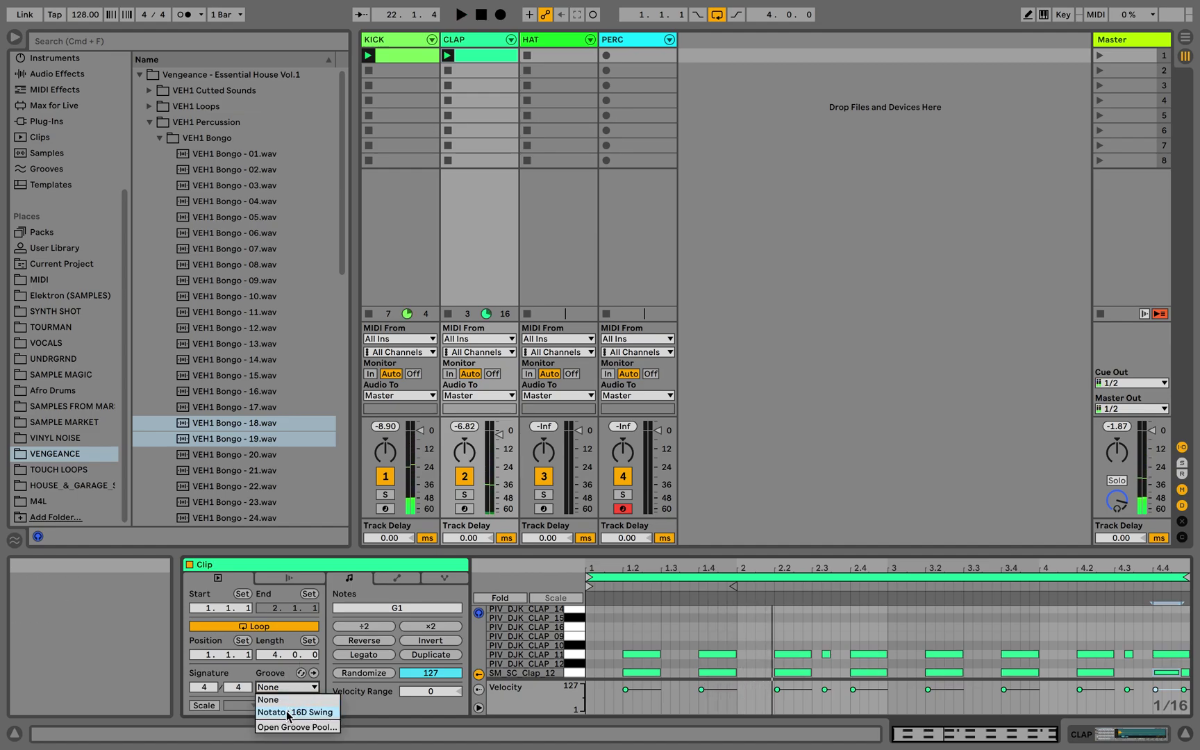
left_click(288, 713)
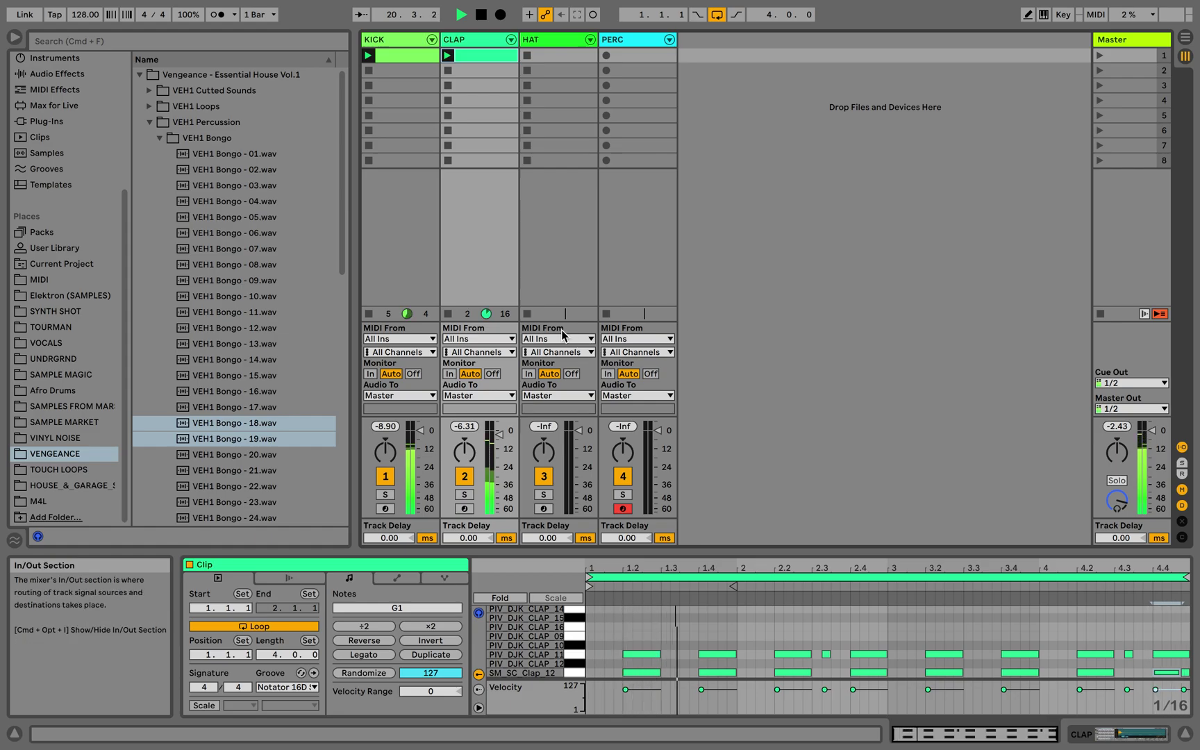
key("space")
Add a sixteenth-note G1 clap at 1.3.2 and lower its velocity slightly while the pattern plays
key("space")
double_click(674, 672)
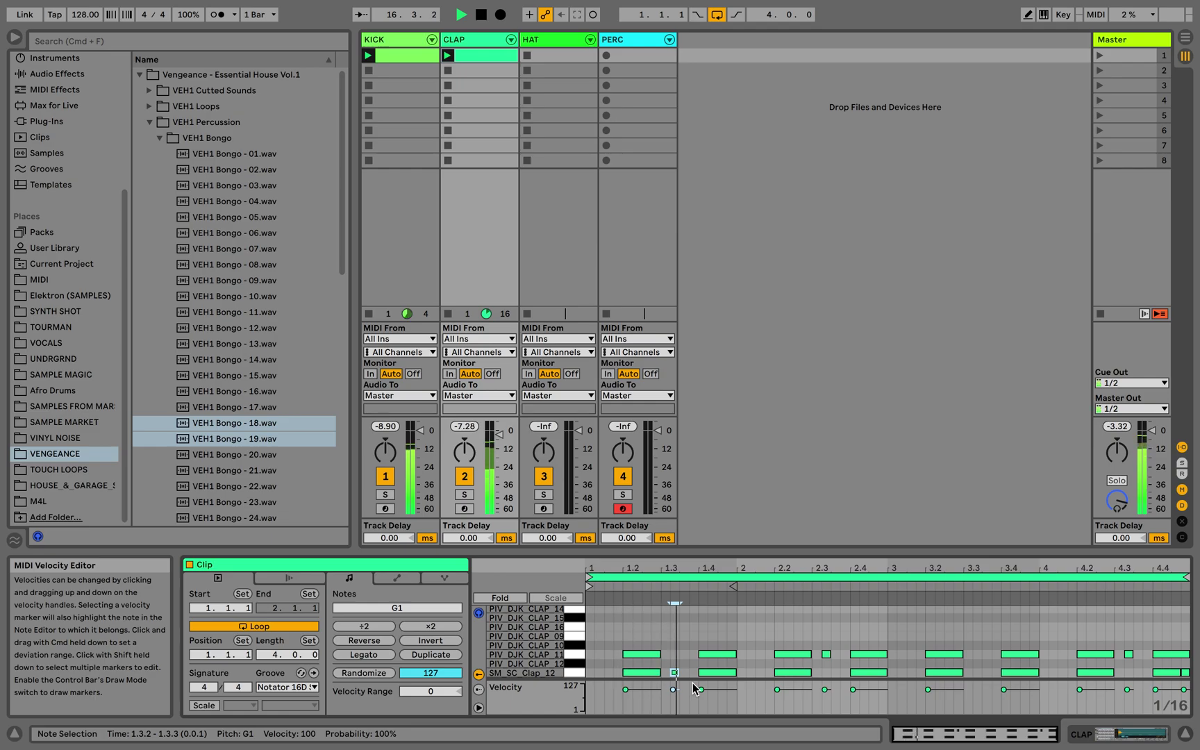
left_click_drag(673, 689, 673, 693)
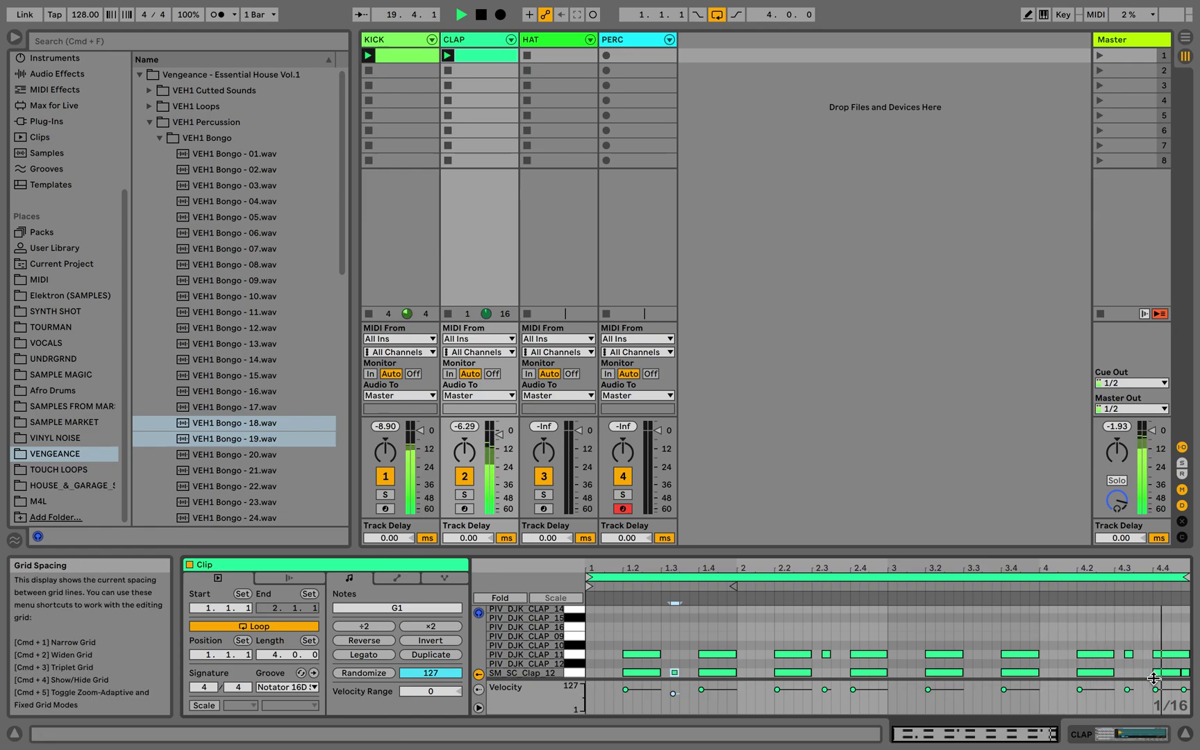
Create a HAT clip with sixteenth-note E8 closed hats on all four offbeats of bar 1 and launch it
double_click(569, 55)
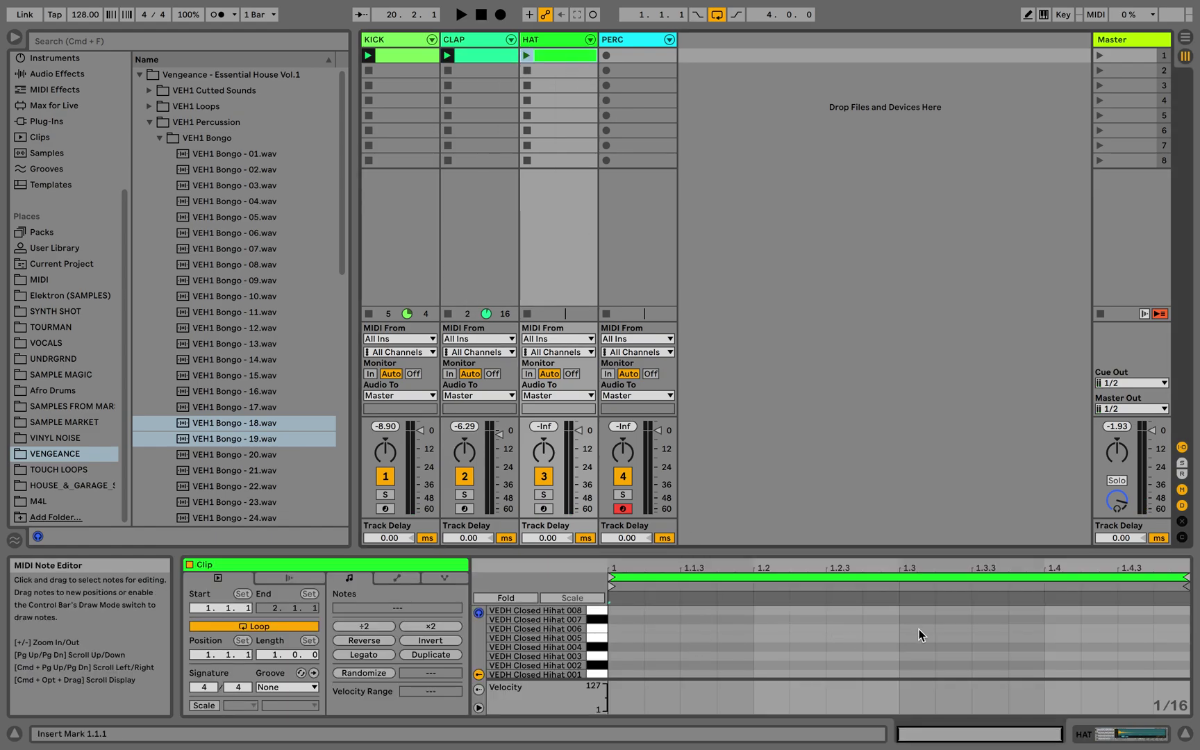
double_click(700, 636)
key("super+d")
key("super+d")
key("super+d")
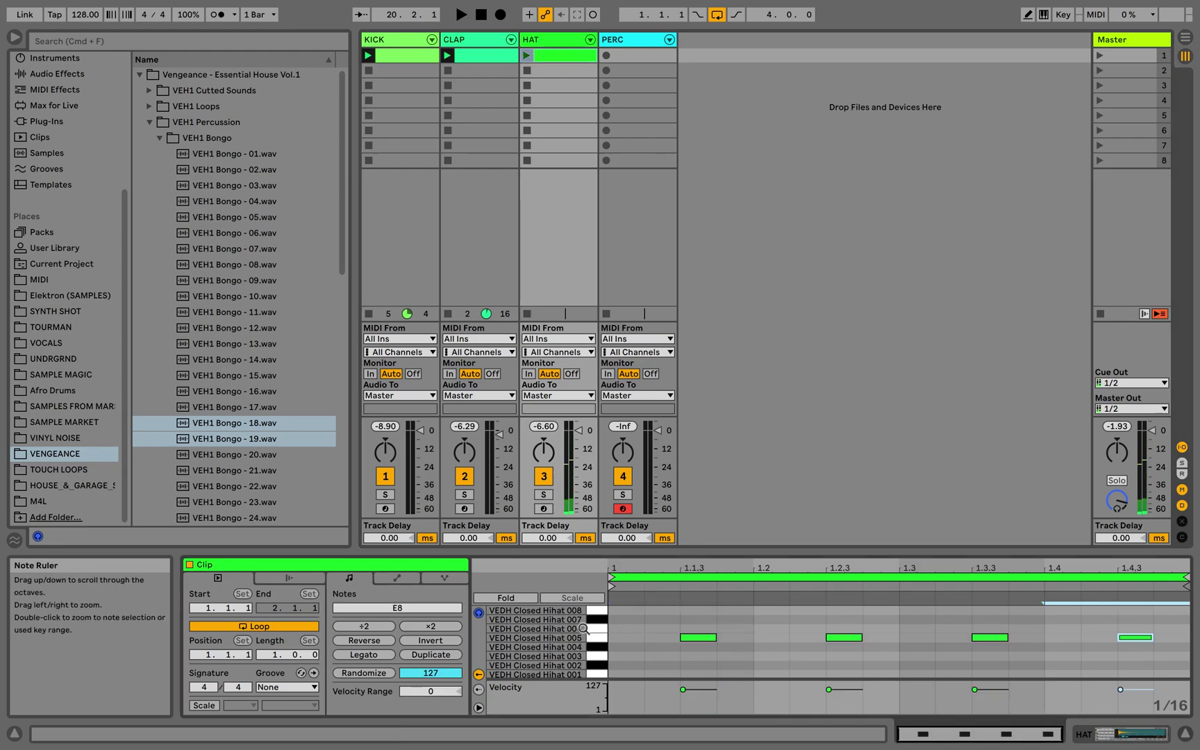
left_click(526, 56)
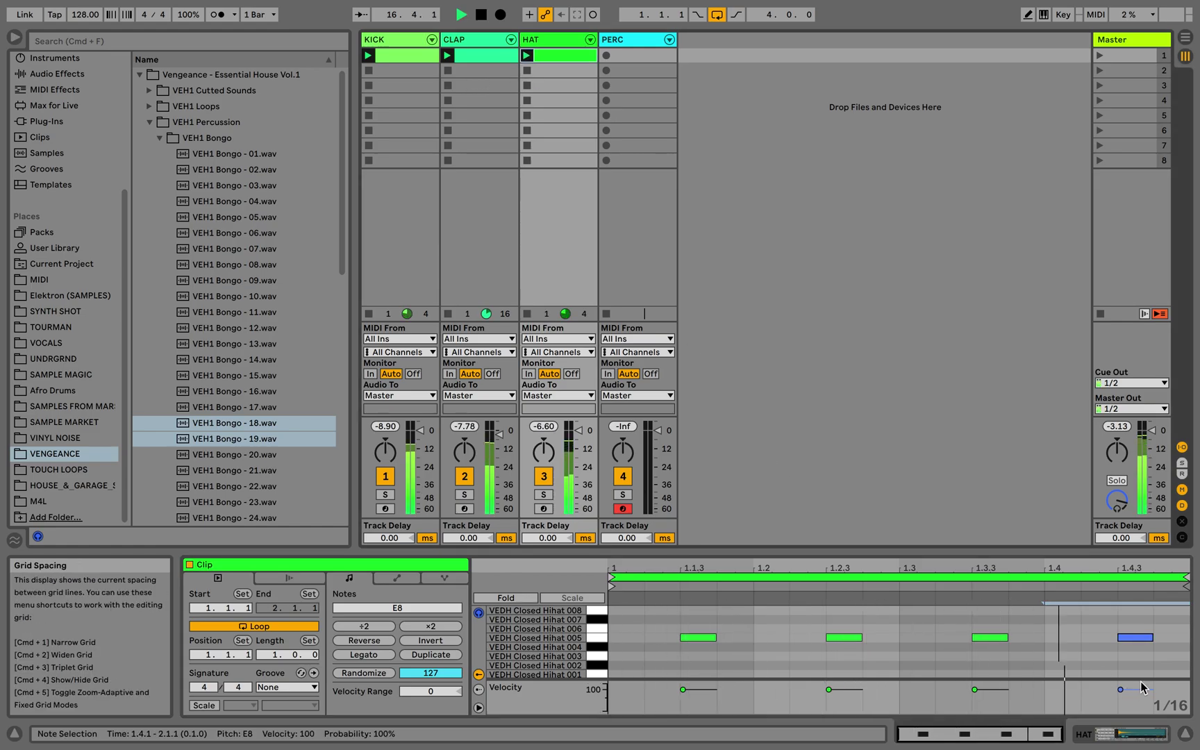
Select all four offbeat hat notes and audition other samples by pitch during playback, settling on VEDH Closed Hihat 012 at F#7
left_click_drag(1168, 669, 606, 607)
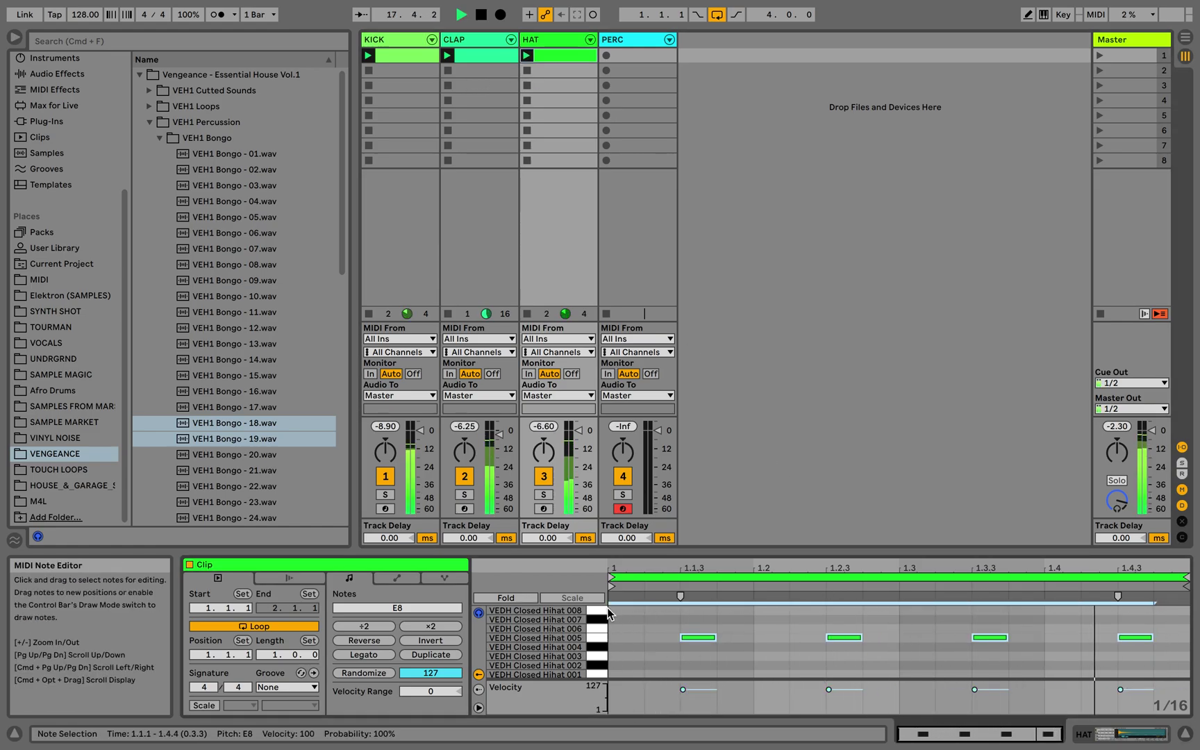
key("Down")
key("Up")
key("Up")
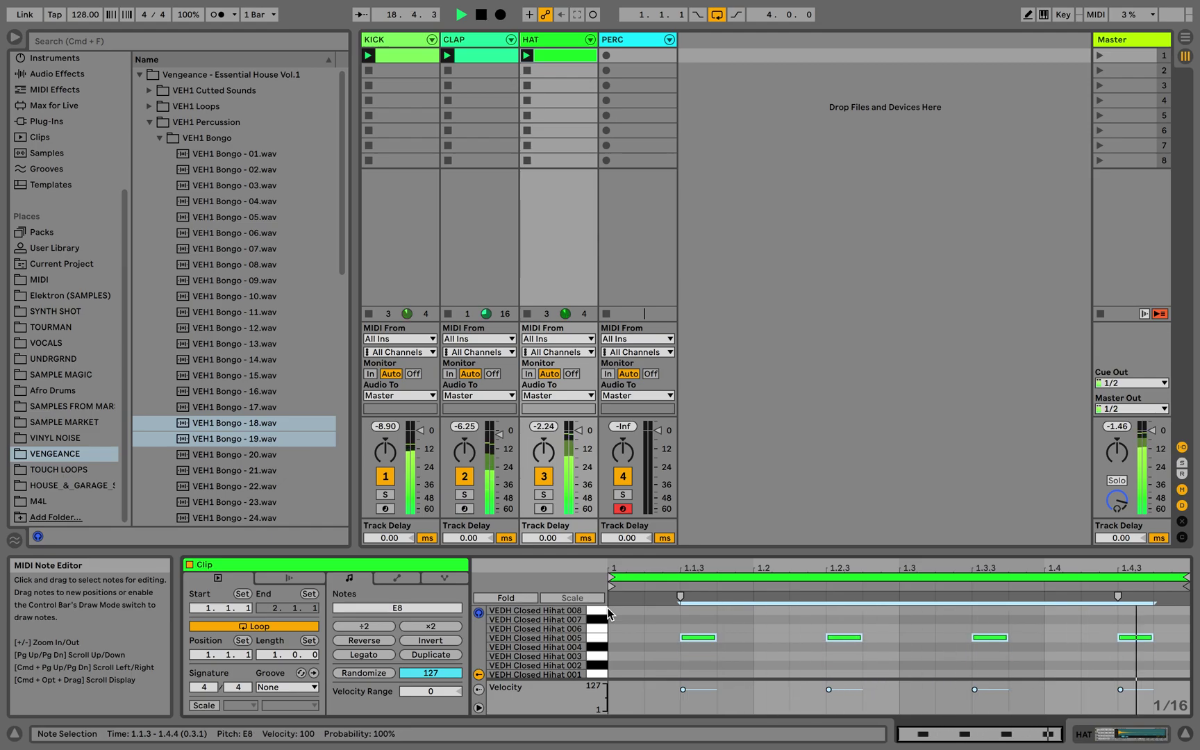
key("Up")
key("Up")
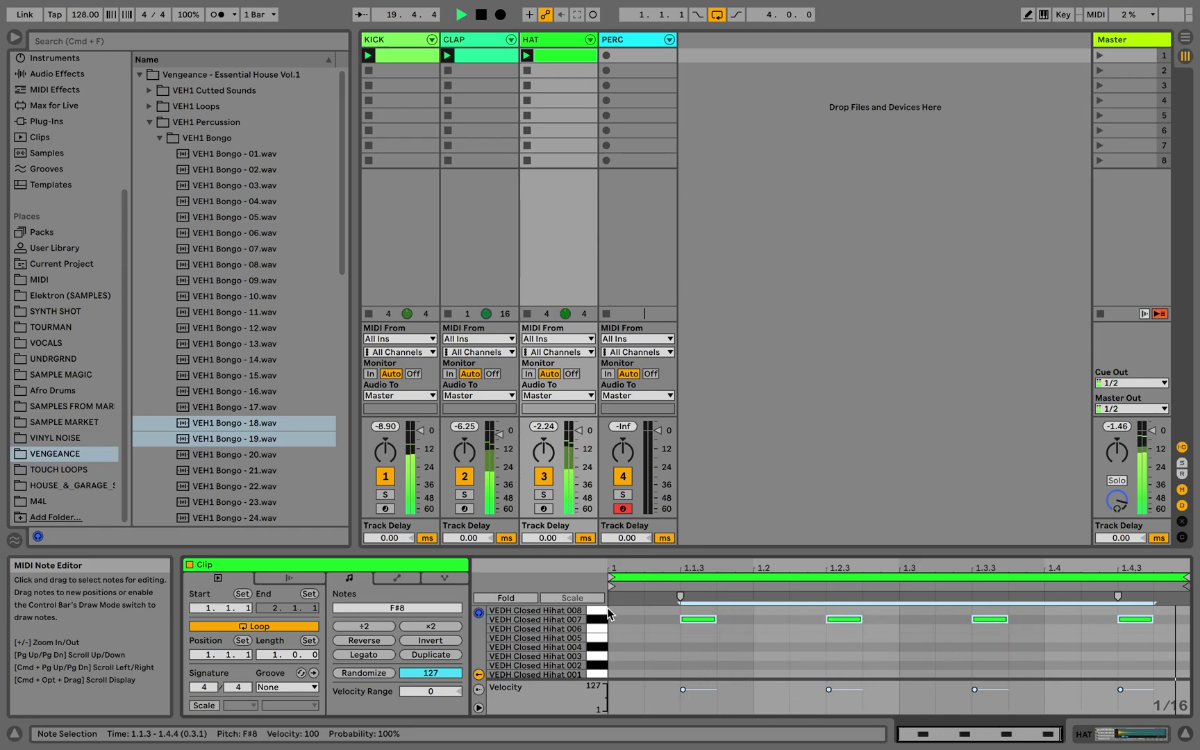
key("Down")
key("Down")
key("Down")
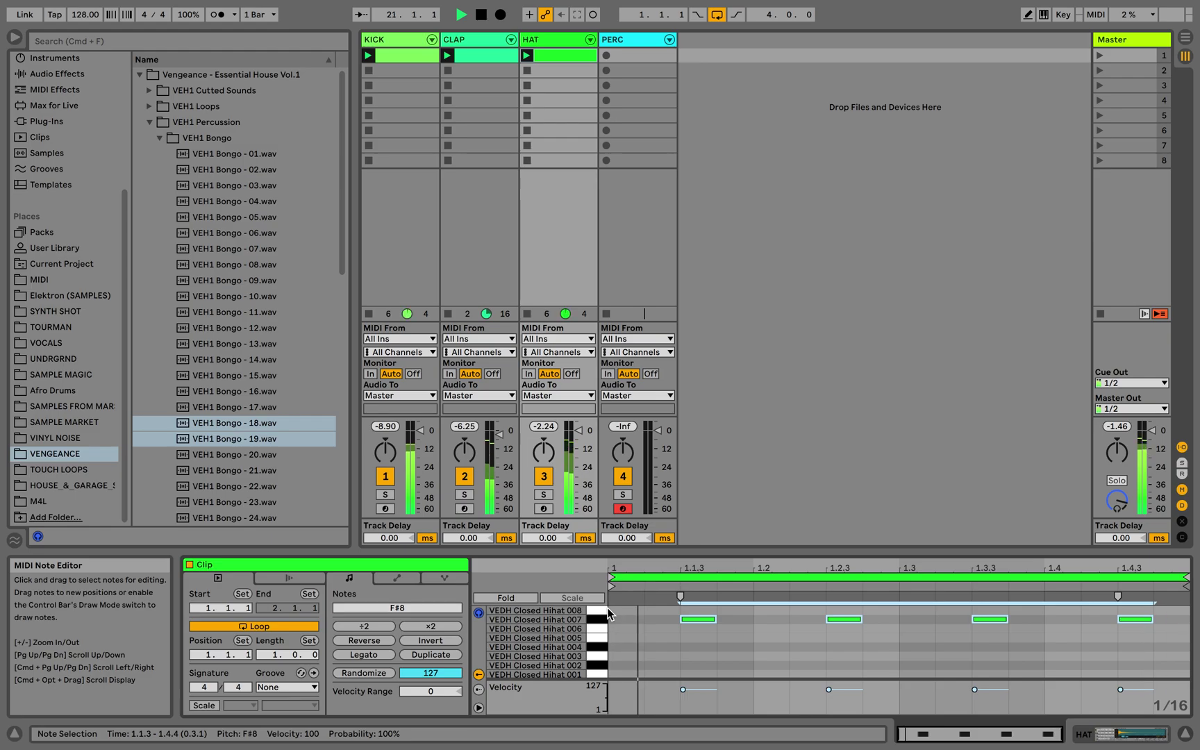
key("Down")
key("Down")
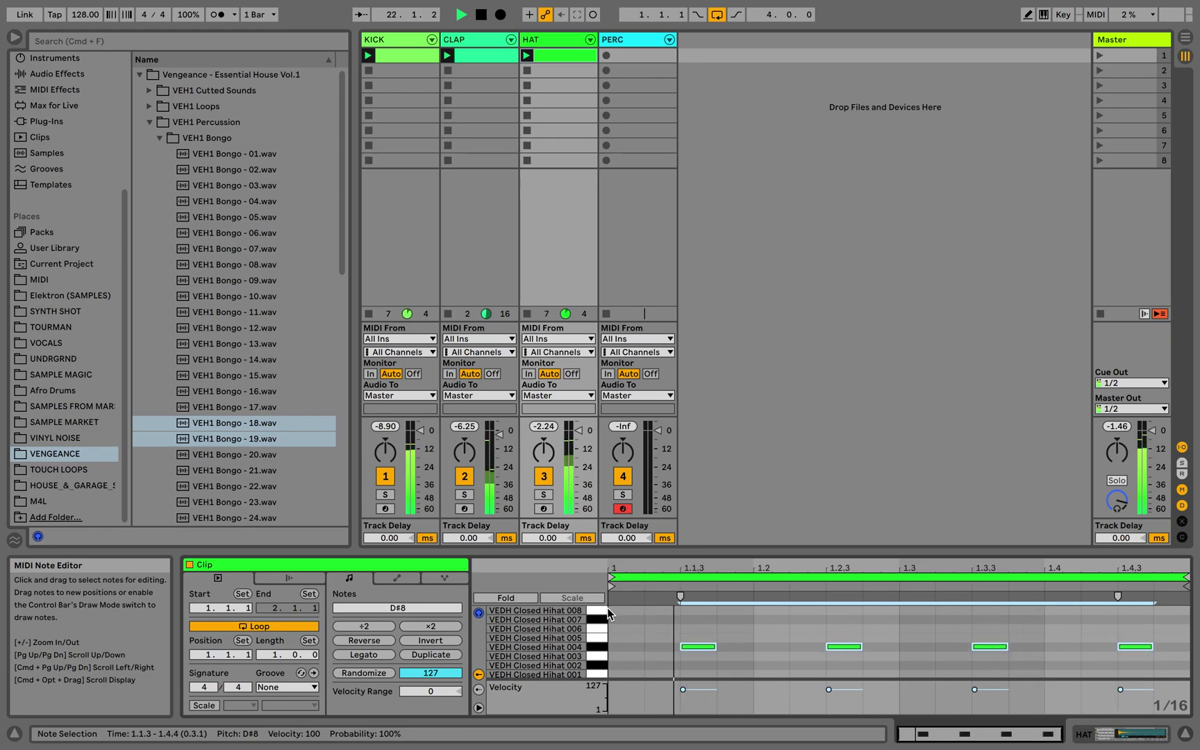
key("Down")
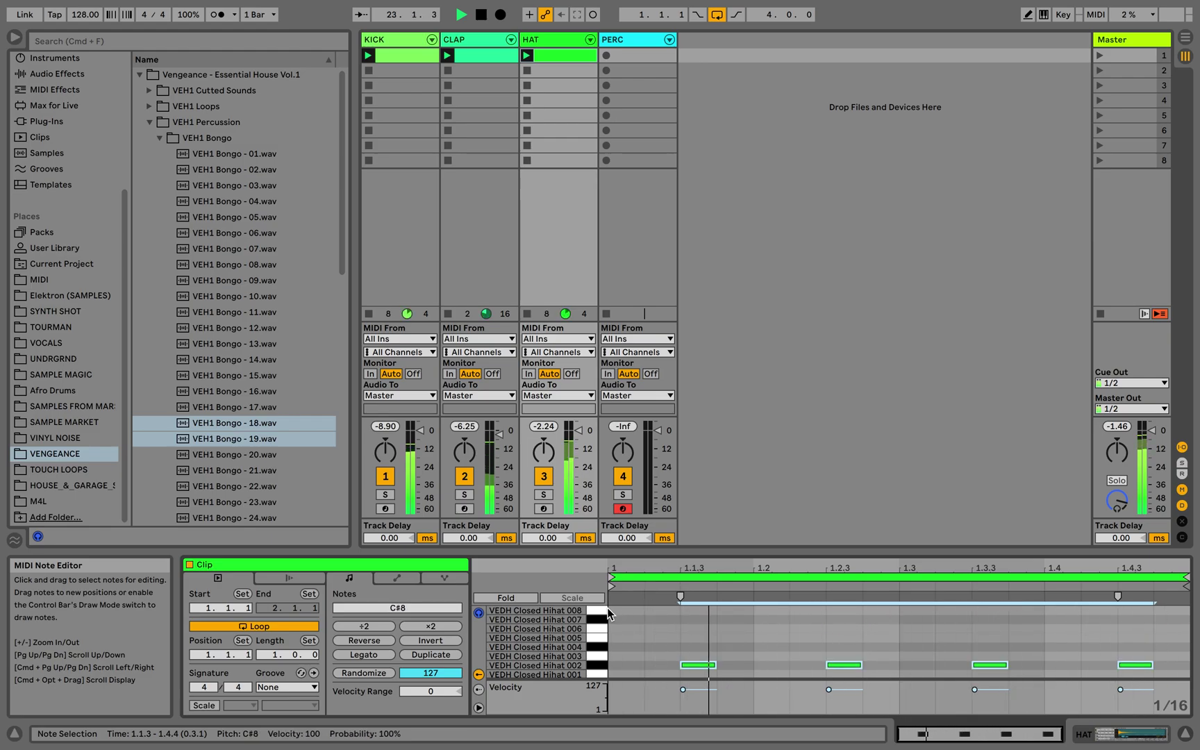
key("Down")
key("Down")
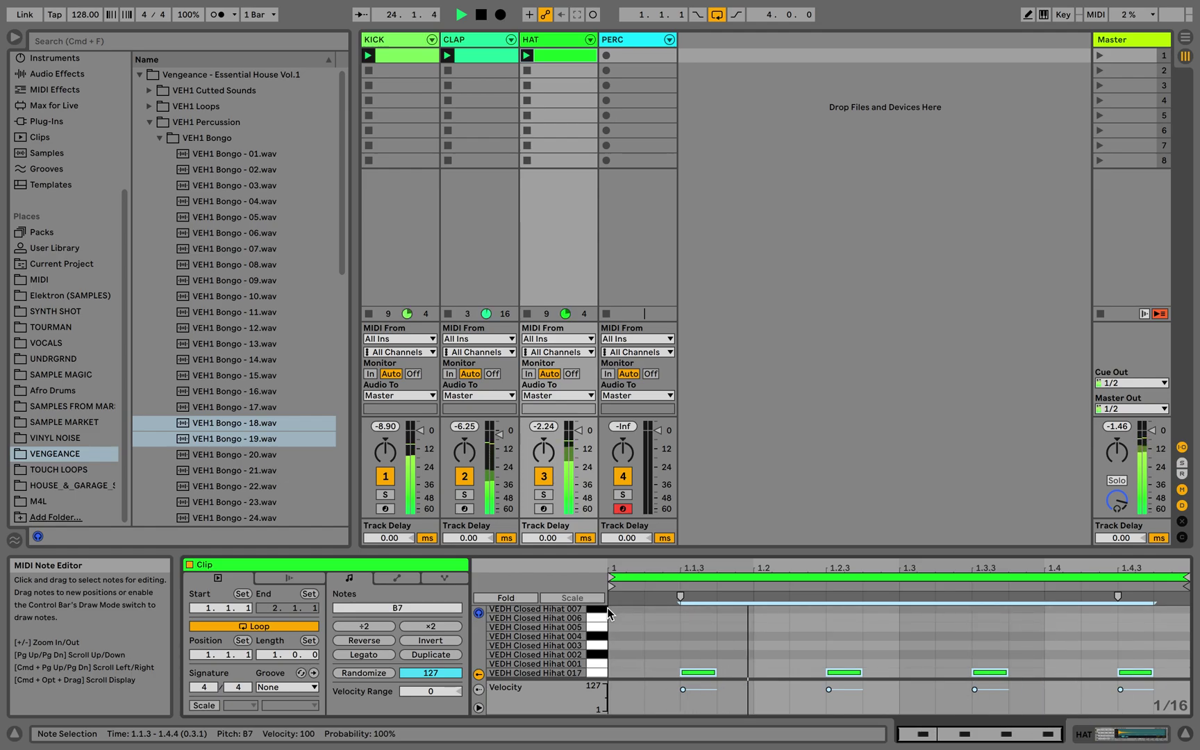
key("Down")
key("Down")
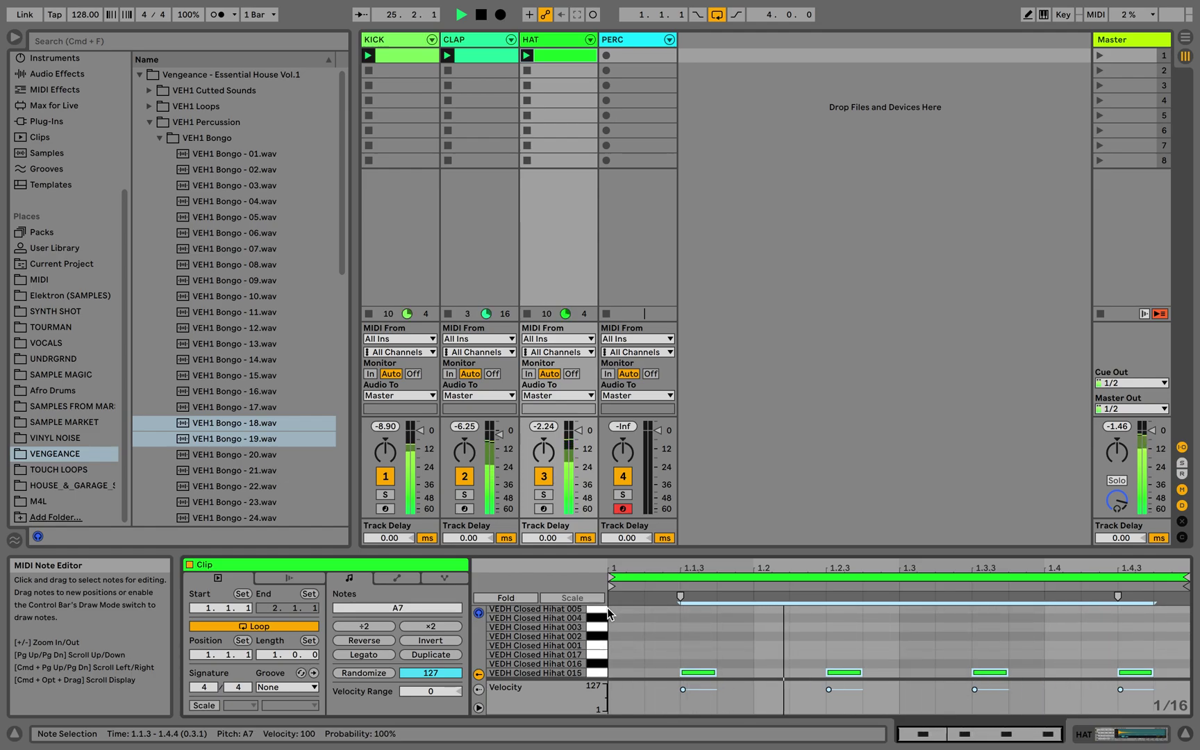
key("Down")
key("Down")
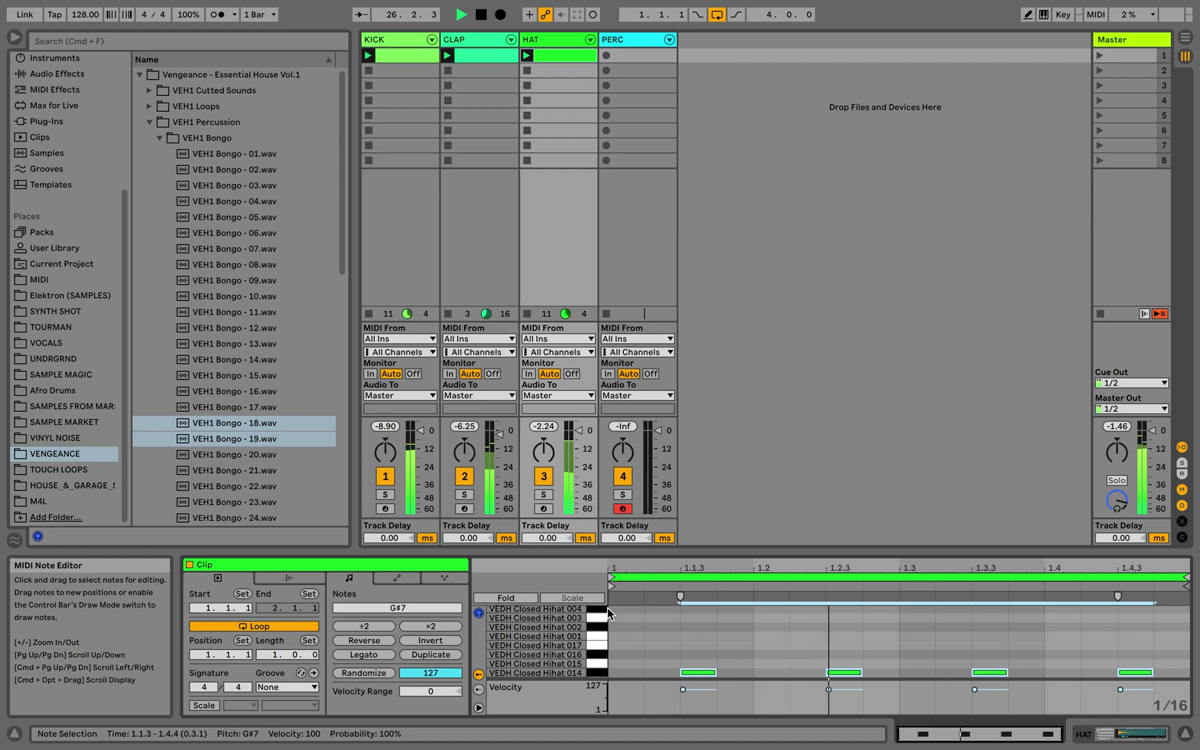
key("Down")
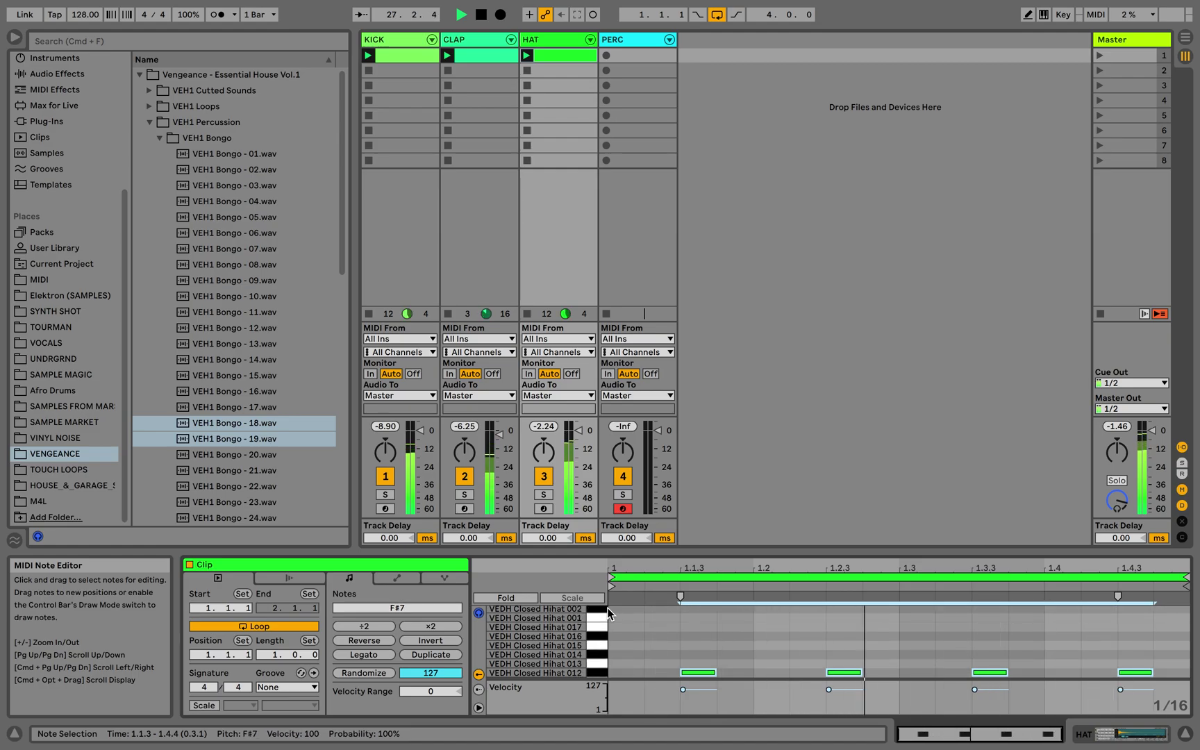
key("Down")
key("Down")
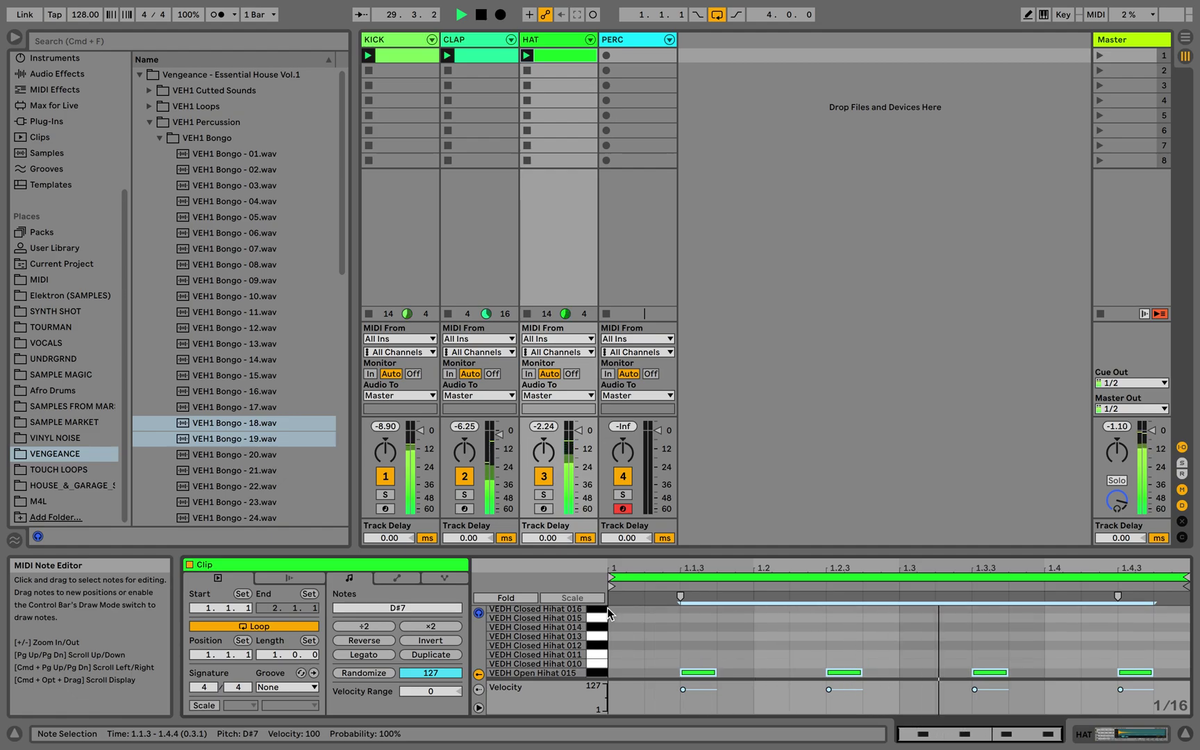
key("Up")
key("Up")
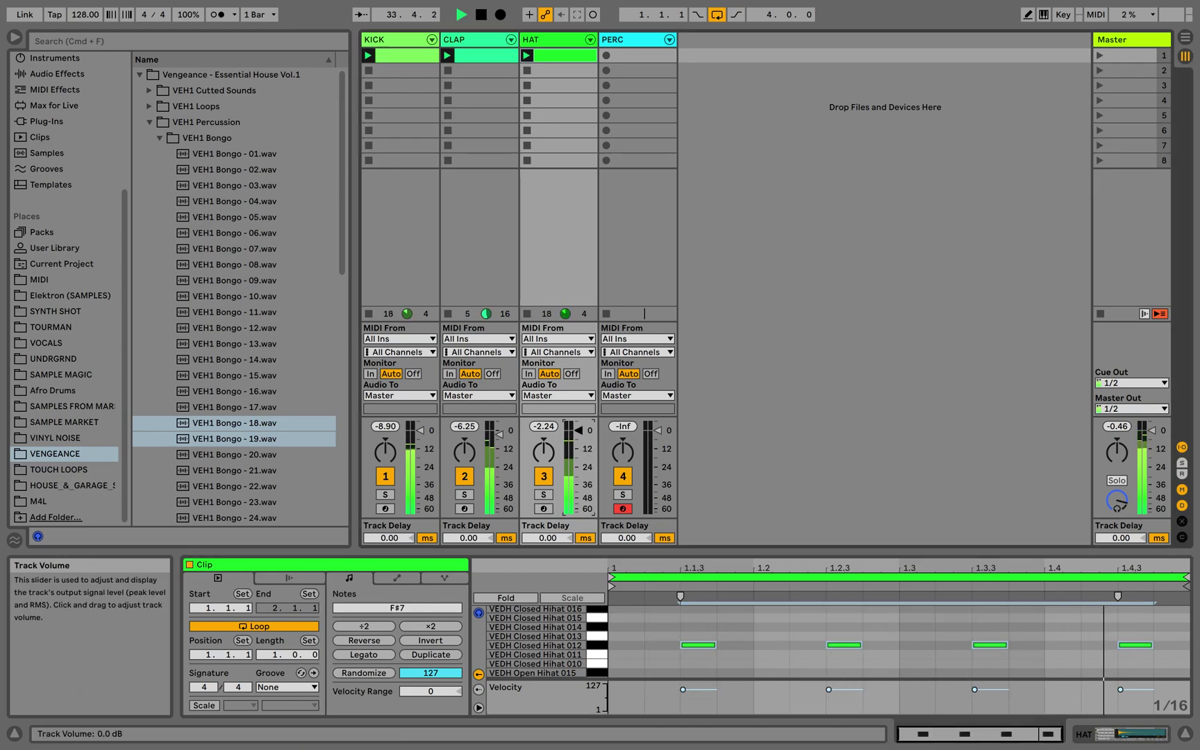
Add a sixteenth-note hat at 1.2.4 and shift its pitch from VEDH Closed Hihat 010 up to VEDH Closed Hihat 014 (G#7)
scroll(870, 650, "down", 5)
scroll(869, 651, "up", 5)
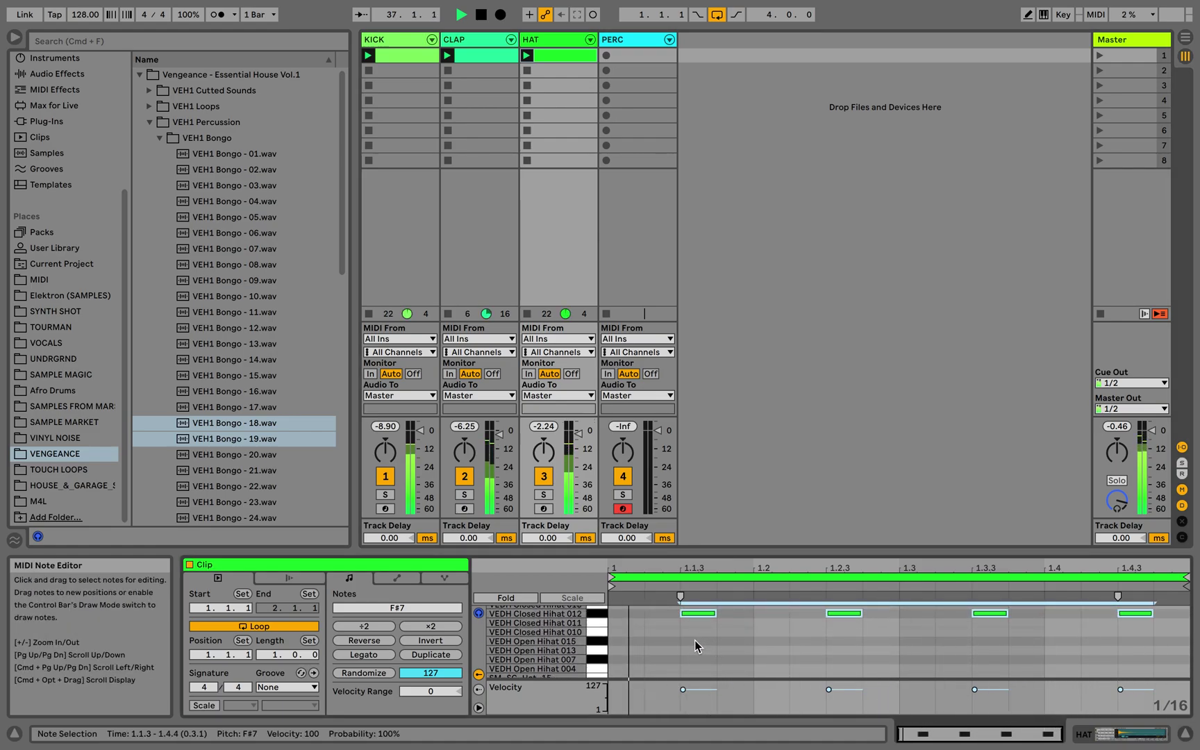
scroll(695, 643, "up", 3)
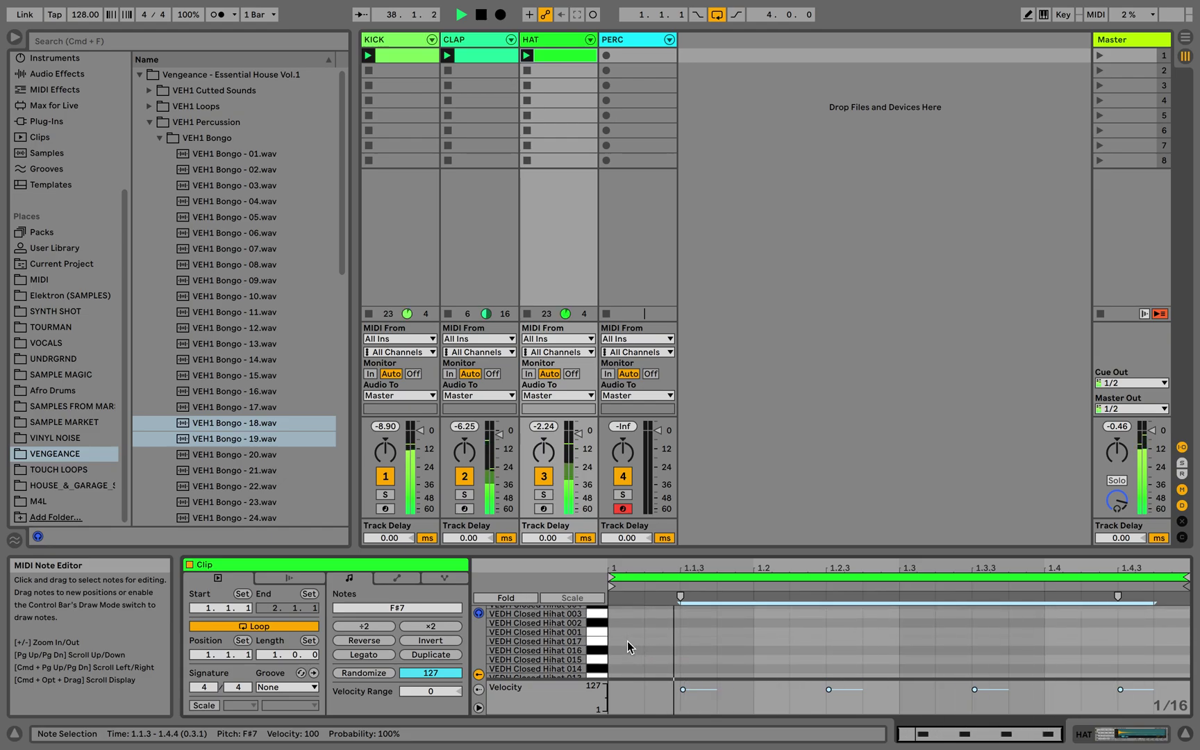
scroll(747, 647, "down", 2)
scroll(815, 643, "down", 3)
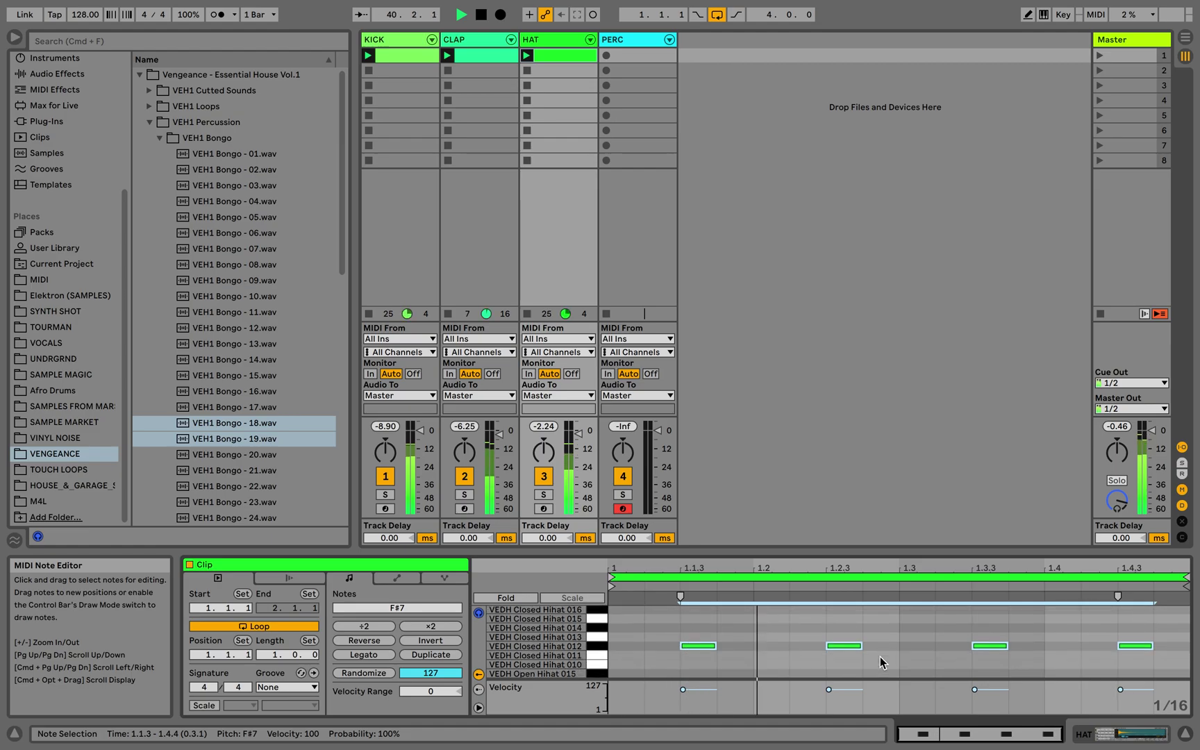
double_click(876, 664)
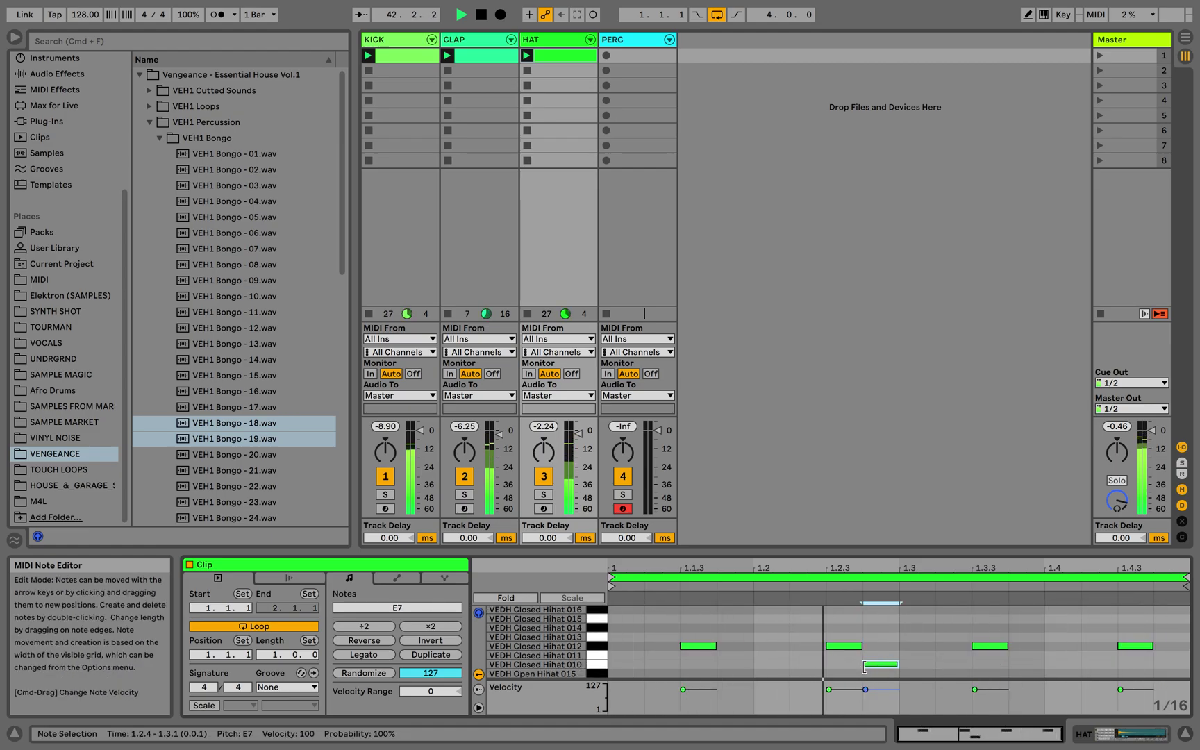
key("Up")
key("Up")
key("Up")
key("Up")
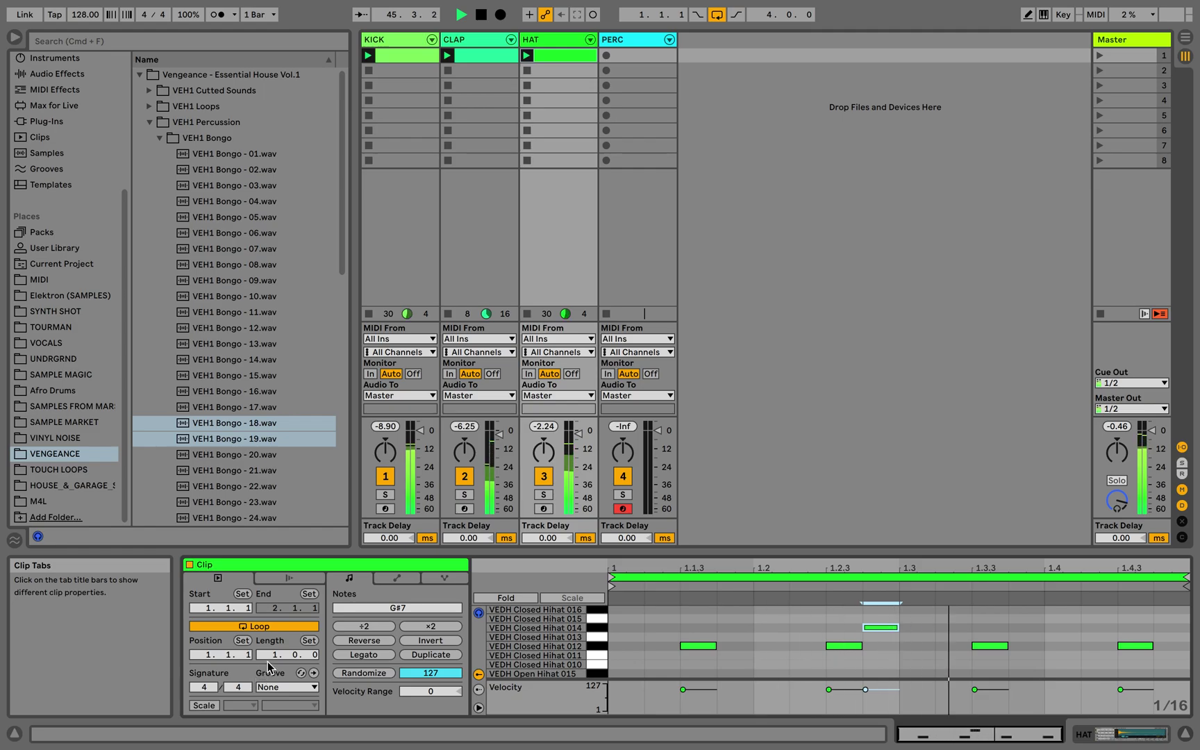
Set the hat clip's loop length to 2 bars, duplicate all its notes into bar 2, and restart playback
left_click_drag(270, 663, 271, 656)
key("space")
key("super+a")
key("super+d")
key("space")
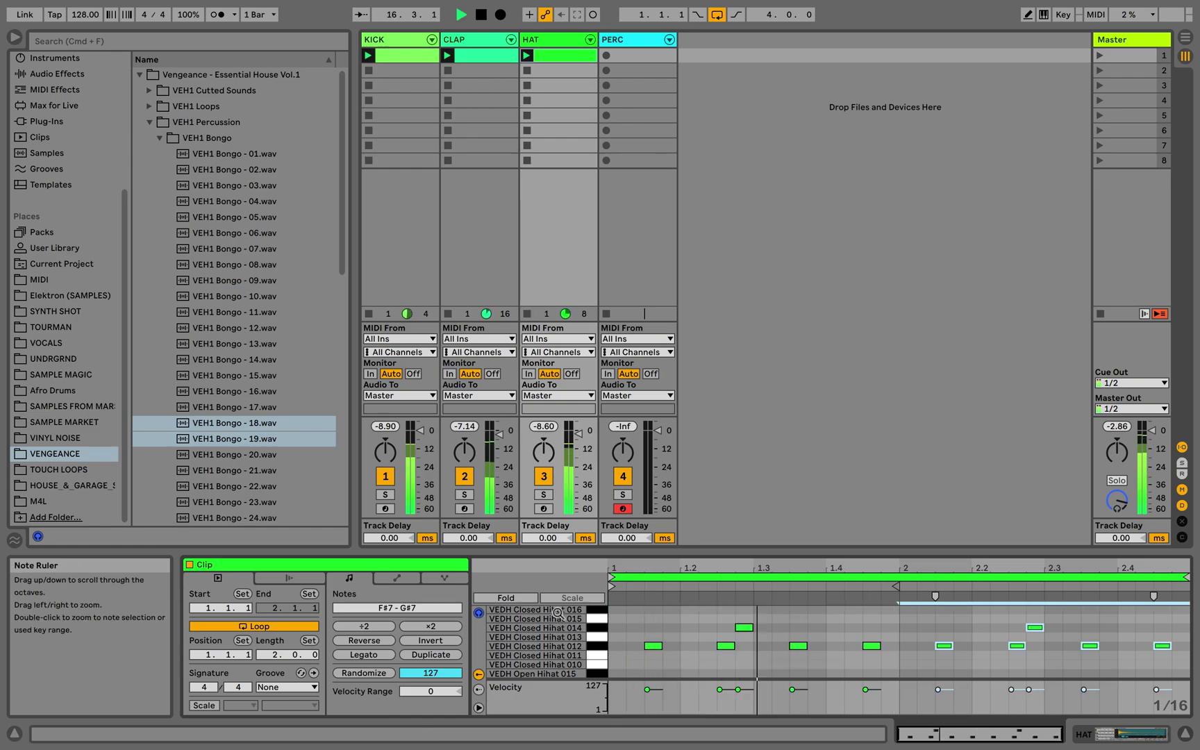
Add a sixteenth-note G#7 hat at 2.3.2, apply the Notator 16D Swing groove to the hat clip, and listen to it
double_click(1073, 628)
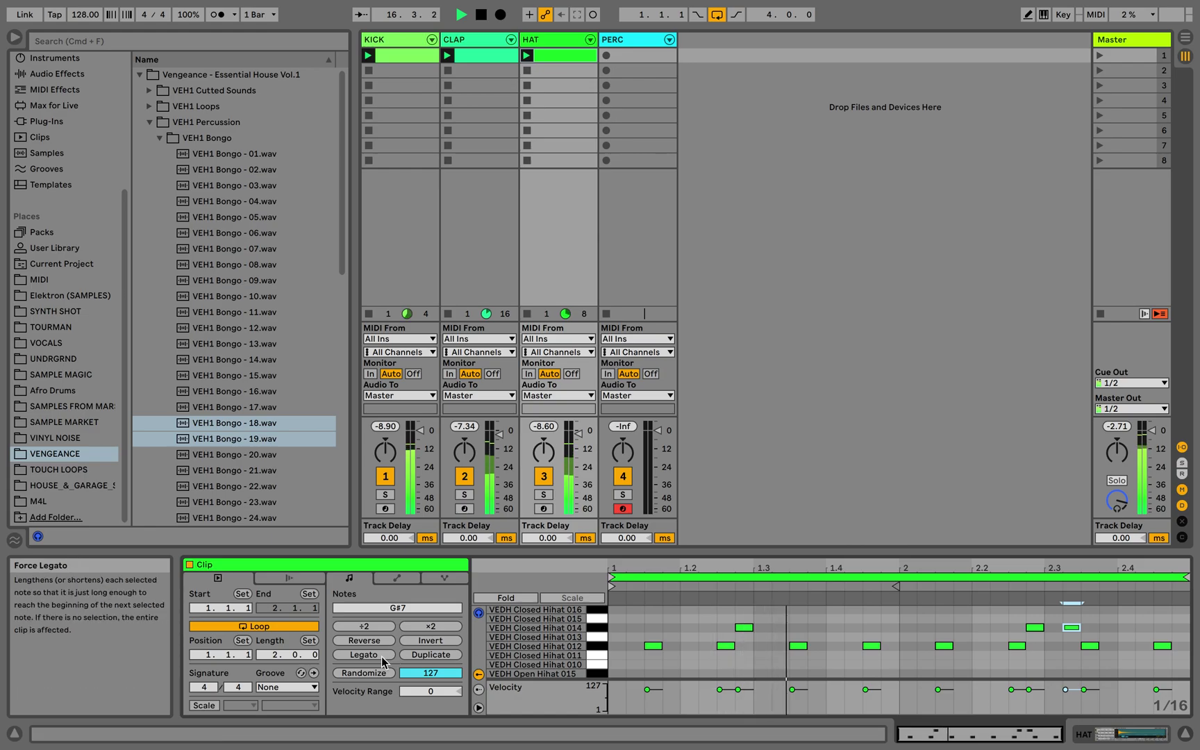
left_click(314, 688)
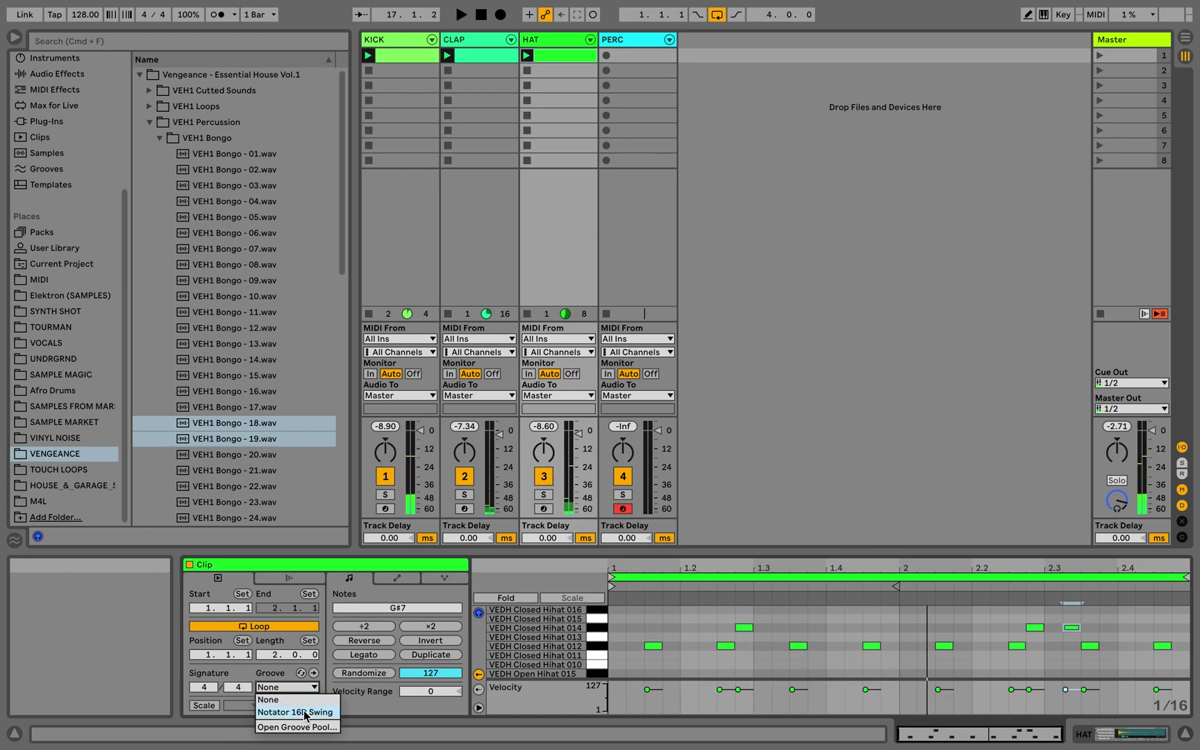
left_click(306, 713)
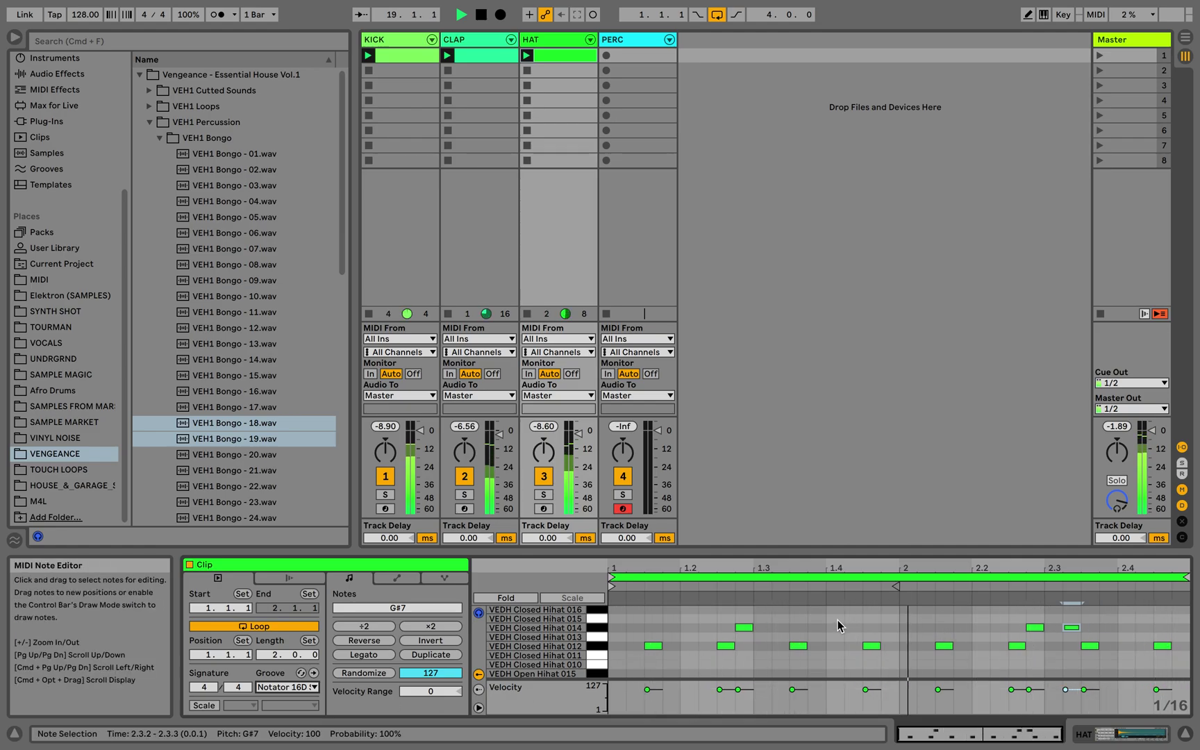
key("space")
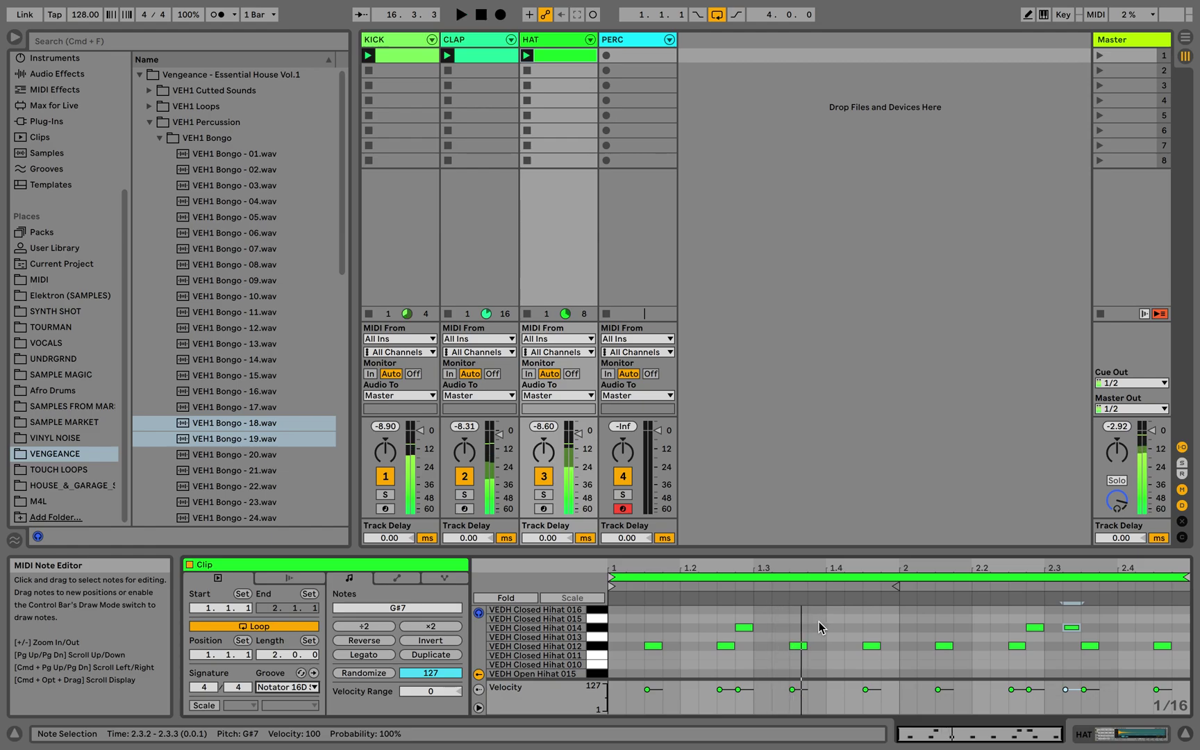
Add a sixteenth-note hat at 1.3.2 and audition its pitch, settling on VEDH Closed Hihat 001 (C8)
scroll(821, 622, "up", 1)
left_click(788, 623)
double_click(781, 622)
key("space")
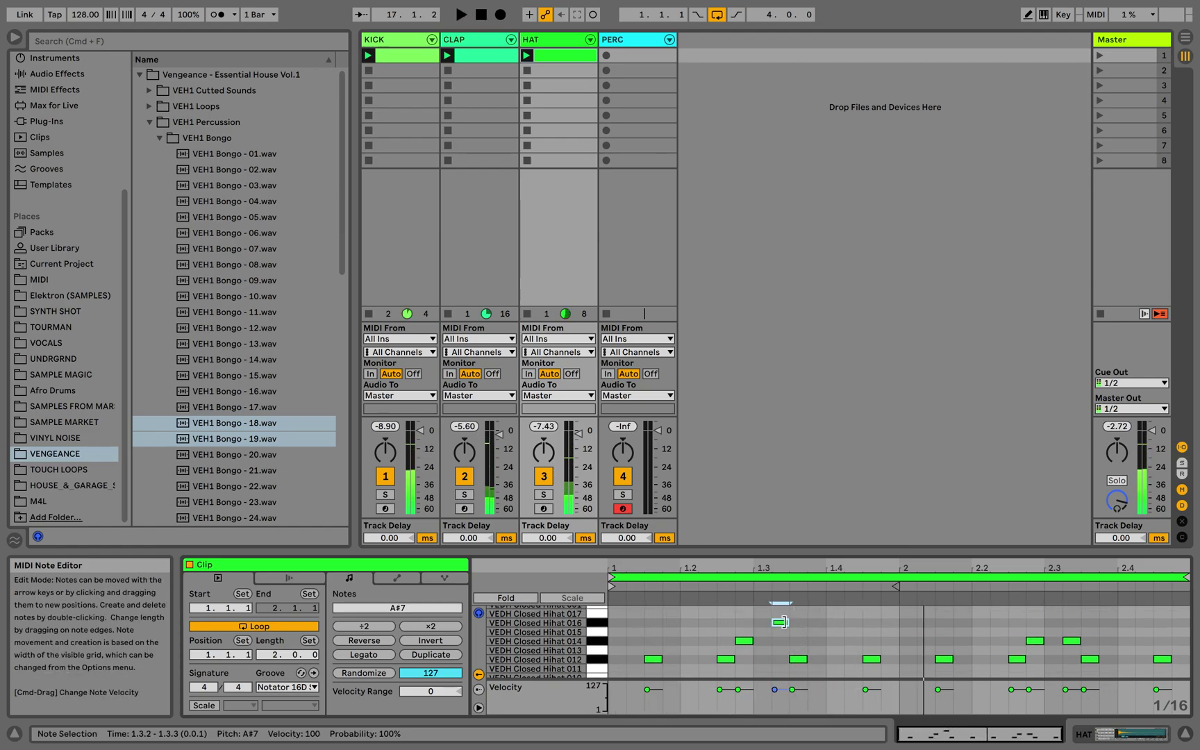
key("Up")
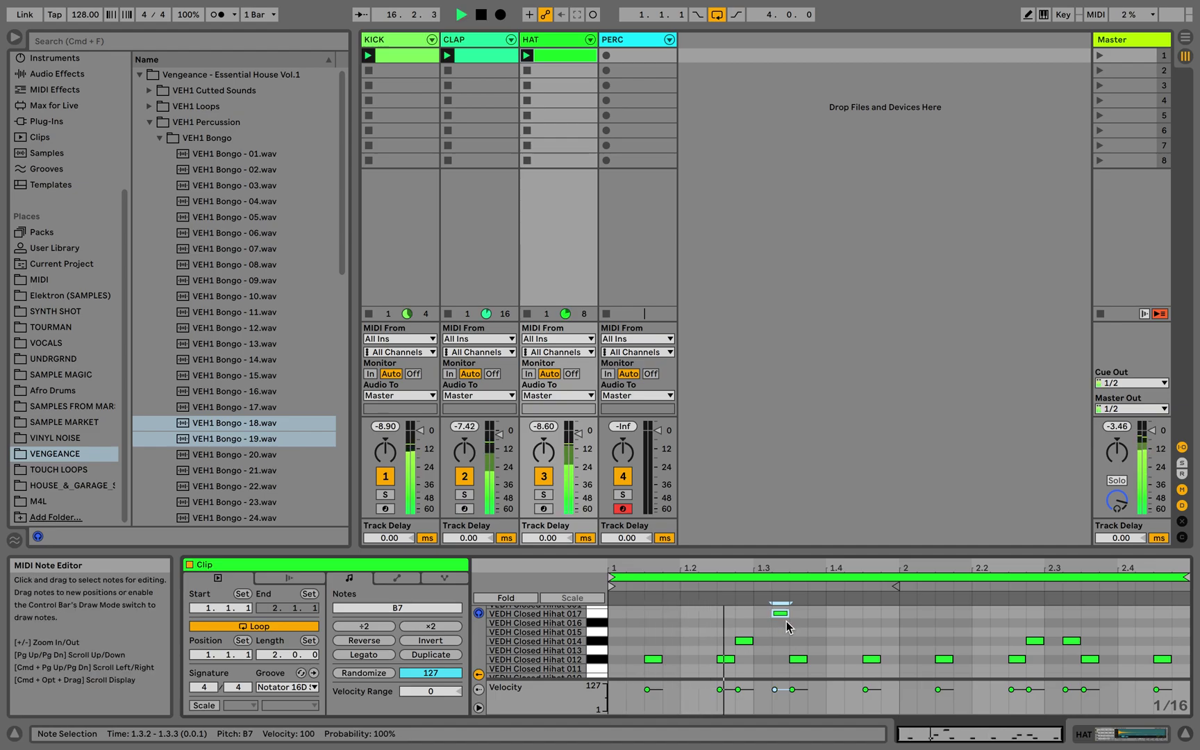
key("Up")
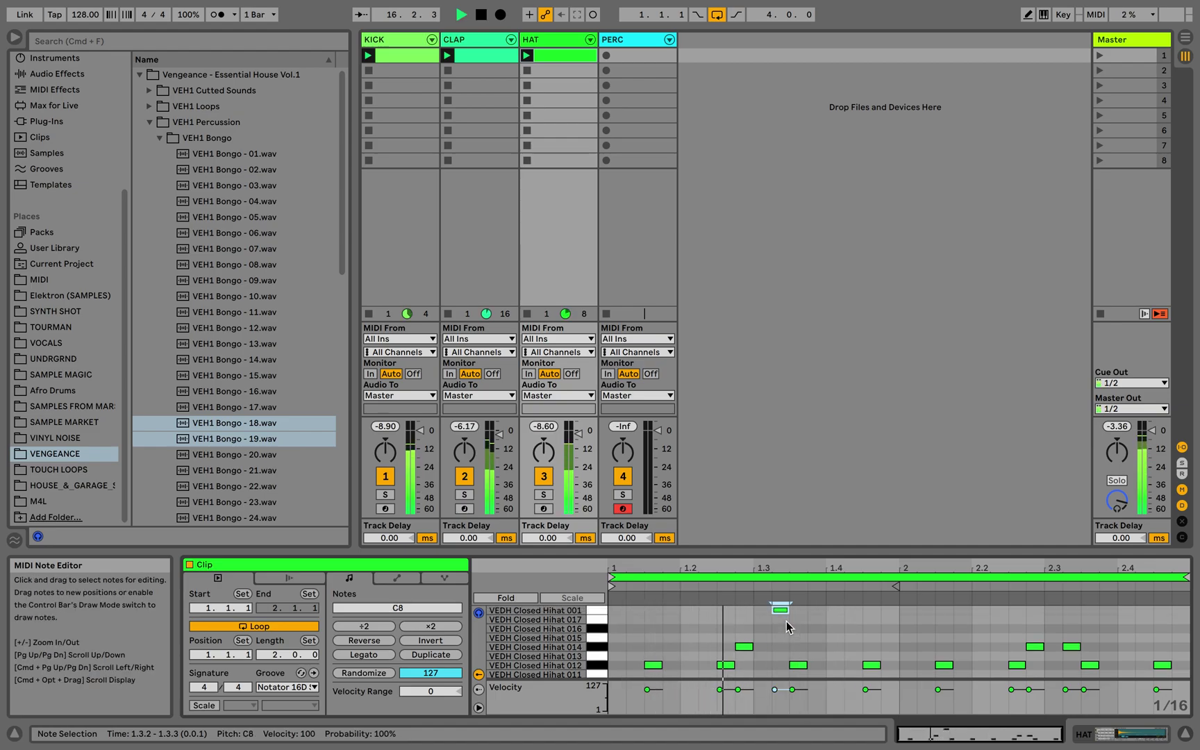
Duplicate the C8 hat note into bar 2 and shift the copy to 2.3.4 while the pattern plays
key("space")
key("super+d")
key("space")
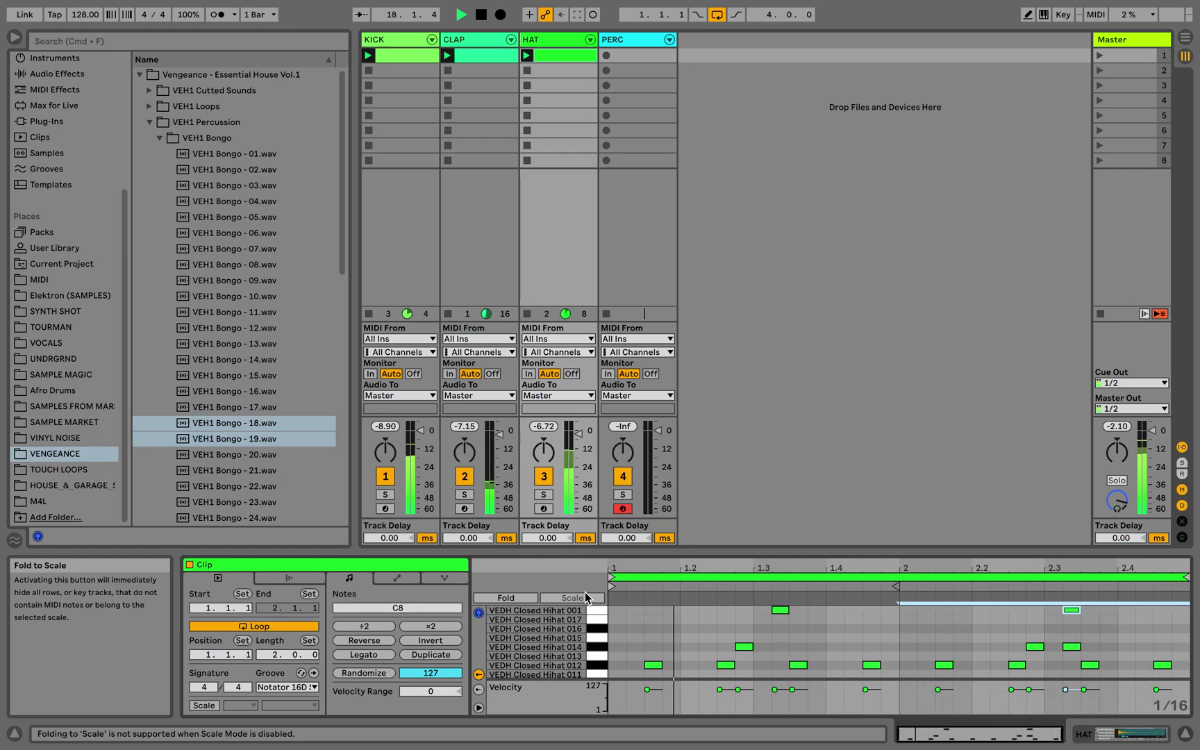
key("Right")
key("Right")
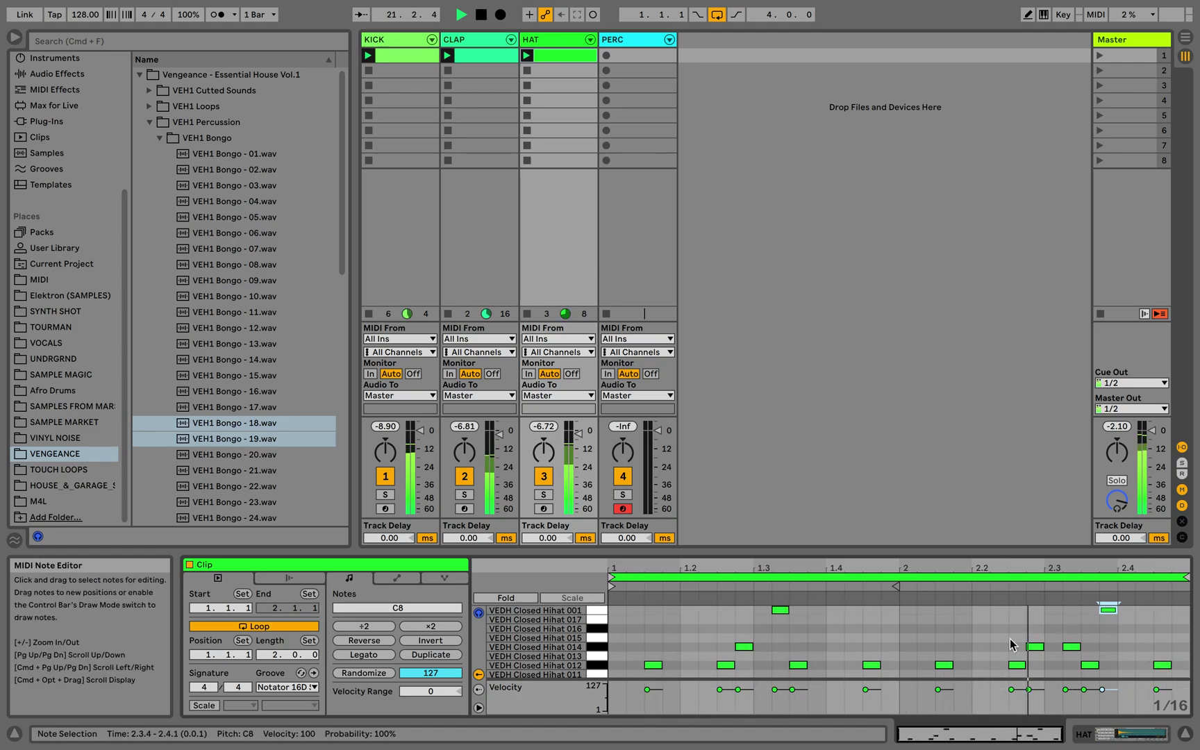
Add sixteenth-note VEDH Closed Hihat 010 (E7) hits at 1.1.2 and 1.1.4 and listen to them
scroll(921, 634, "down", 3)
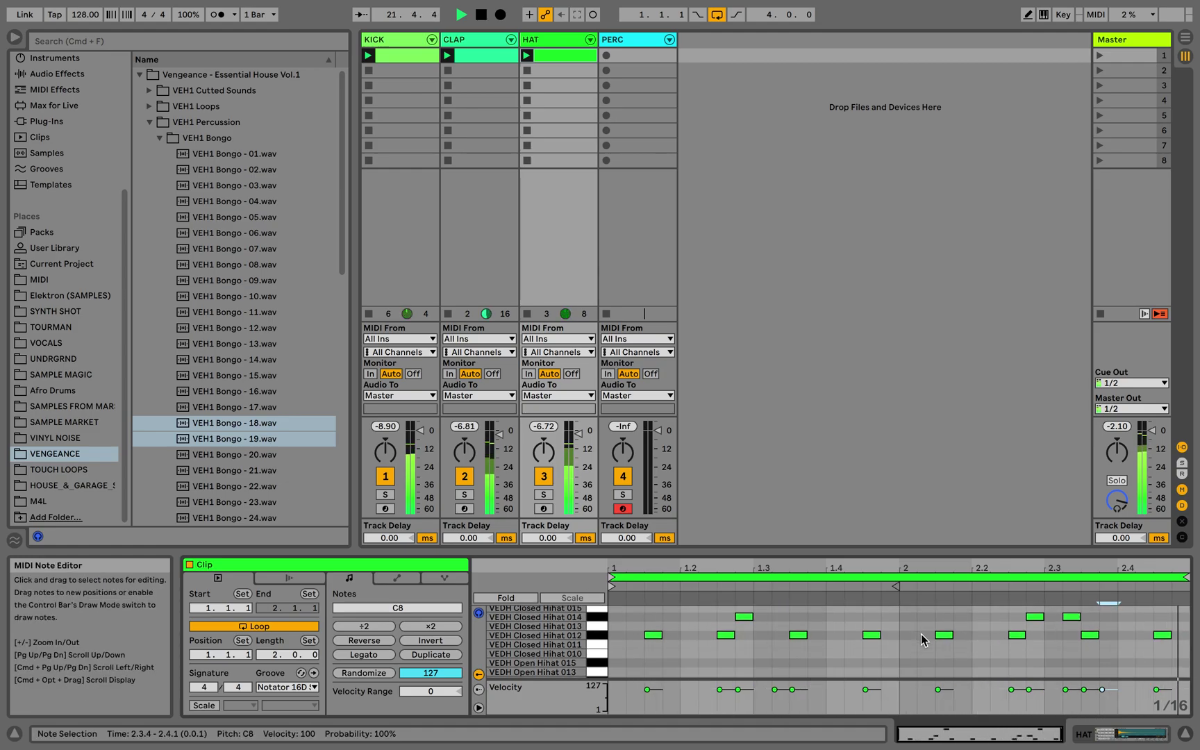
double_click(635, 653)
double_click(671, 653)
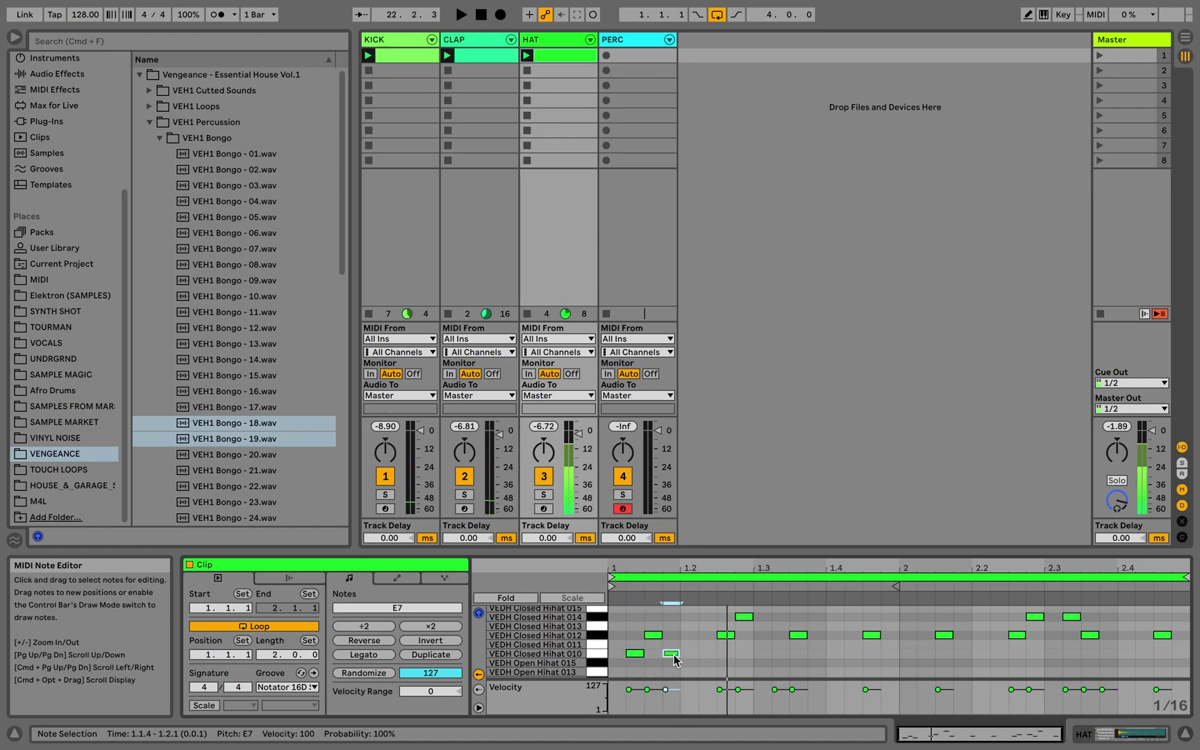
key("space")
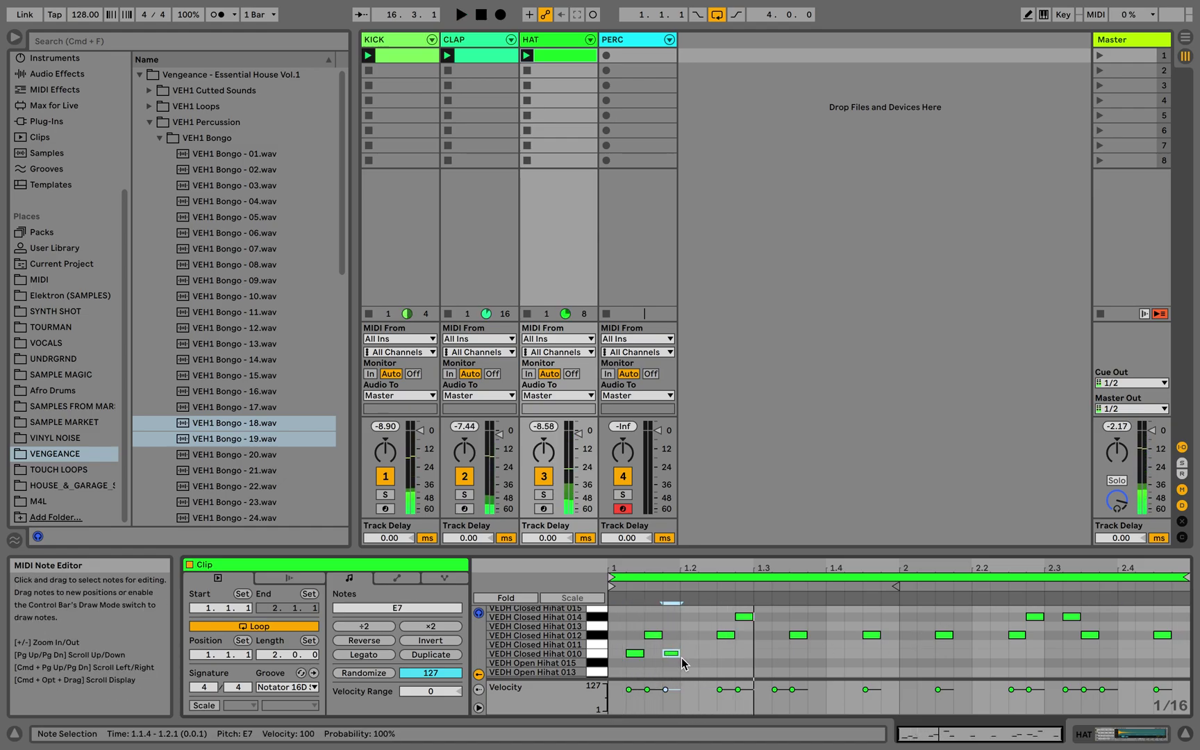
Select the E7 hats at 1.1.2 and 1.1.4, move both up to VEDH Closed Hihat 017 (B7), and play the pattern
left_click_drag(684, 665, 622, 660)
key("Up")
key("Up")
key("Up")
key("Up")
key("Up")
key("Up")
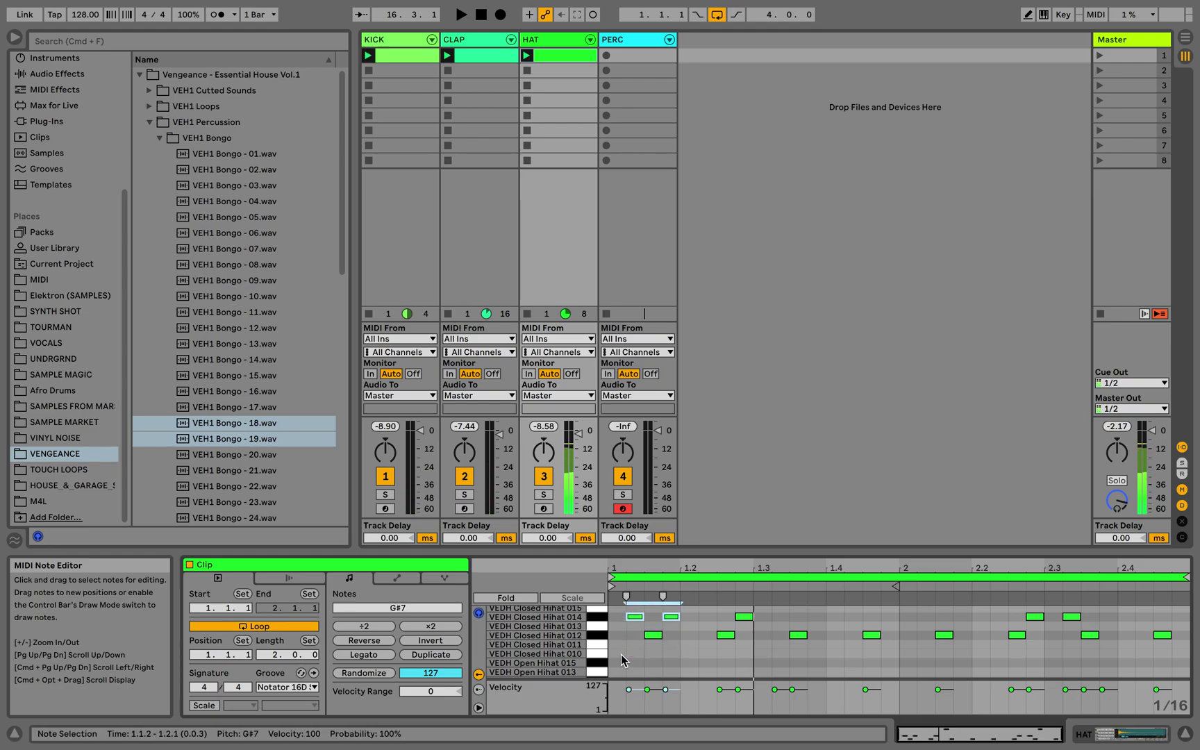
key("space")
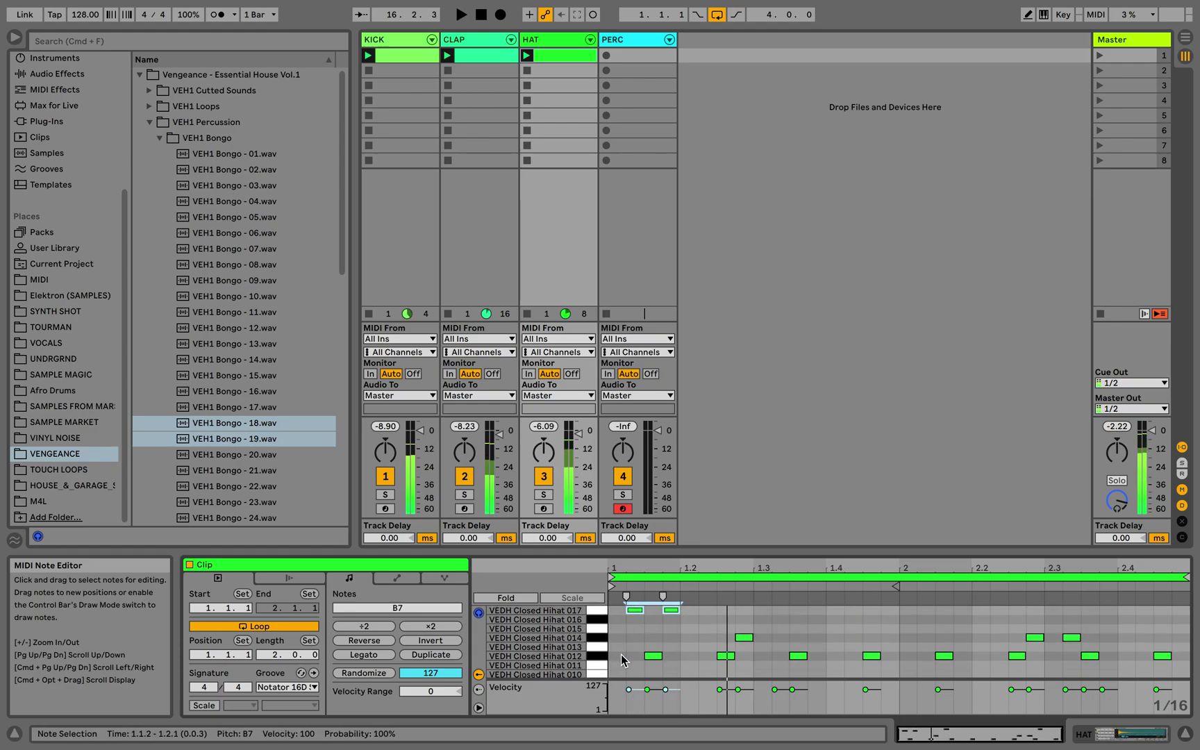
Move the two selected hats up to VEDH Closed Hihat 001 (C8), and add C8 hits at 2.1.2, 2.1.4 and 2.4.4
key("Up")
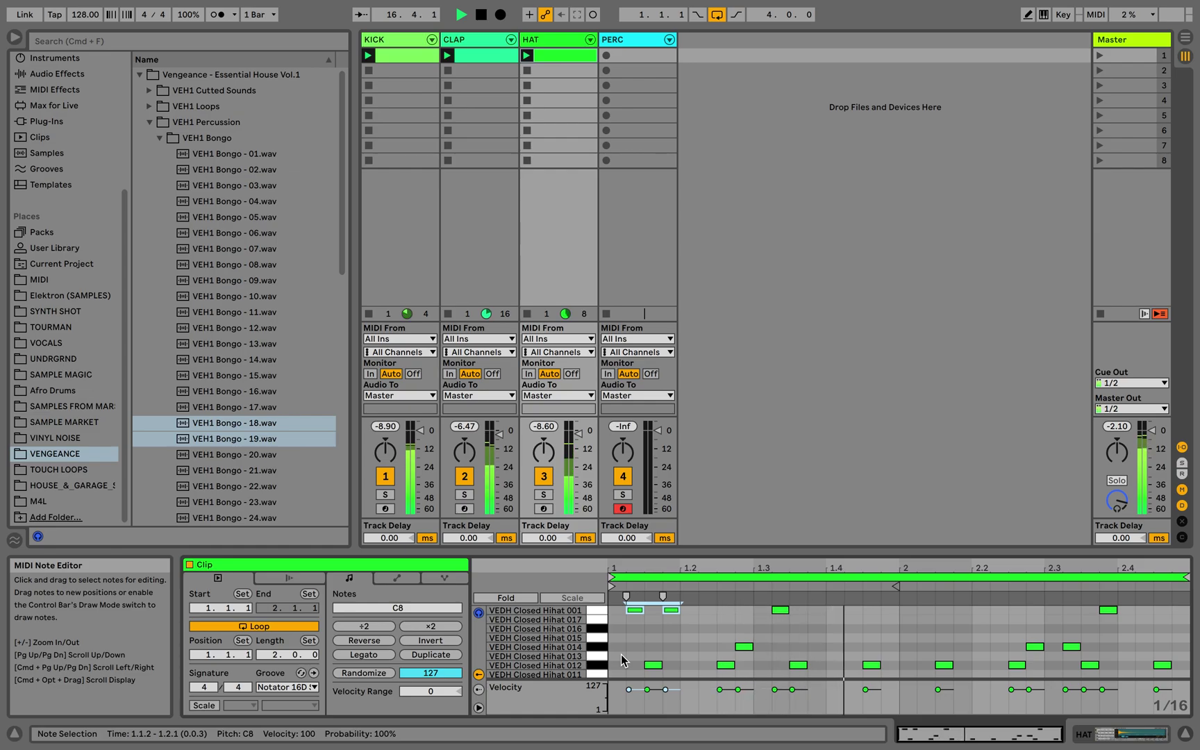
key("space")
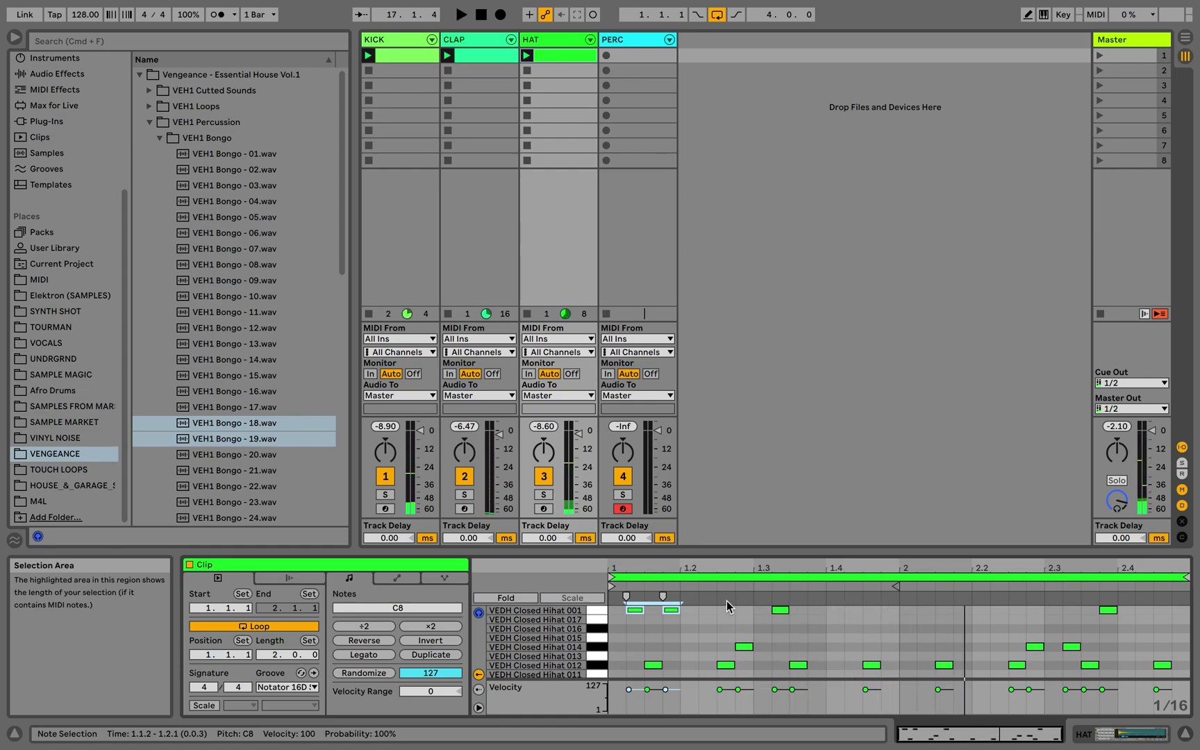
left_click(925, 613)
double_click(925, 611)
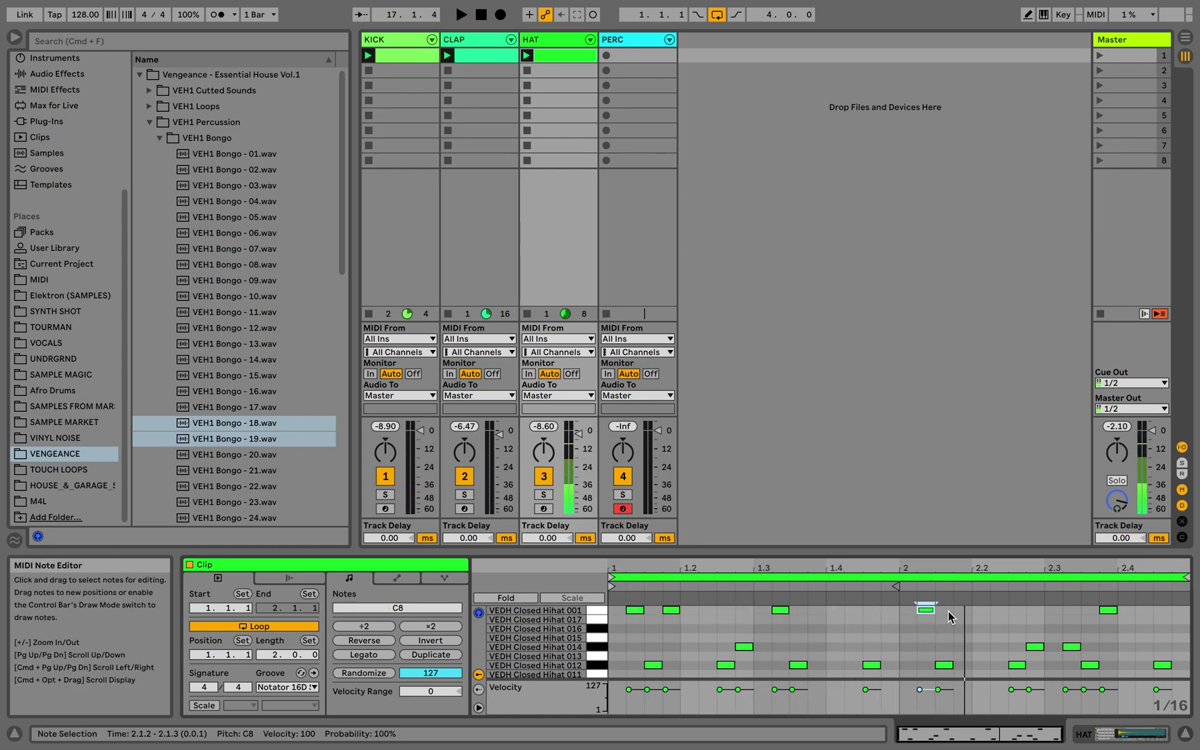
double_click(963, 610)
double_click(1178, 611)
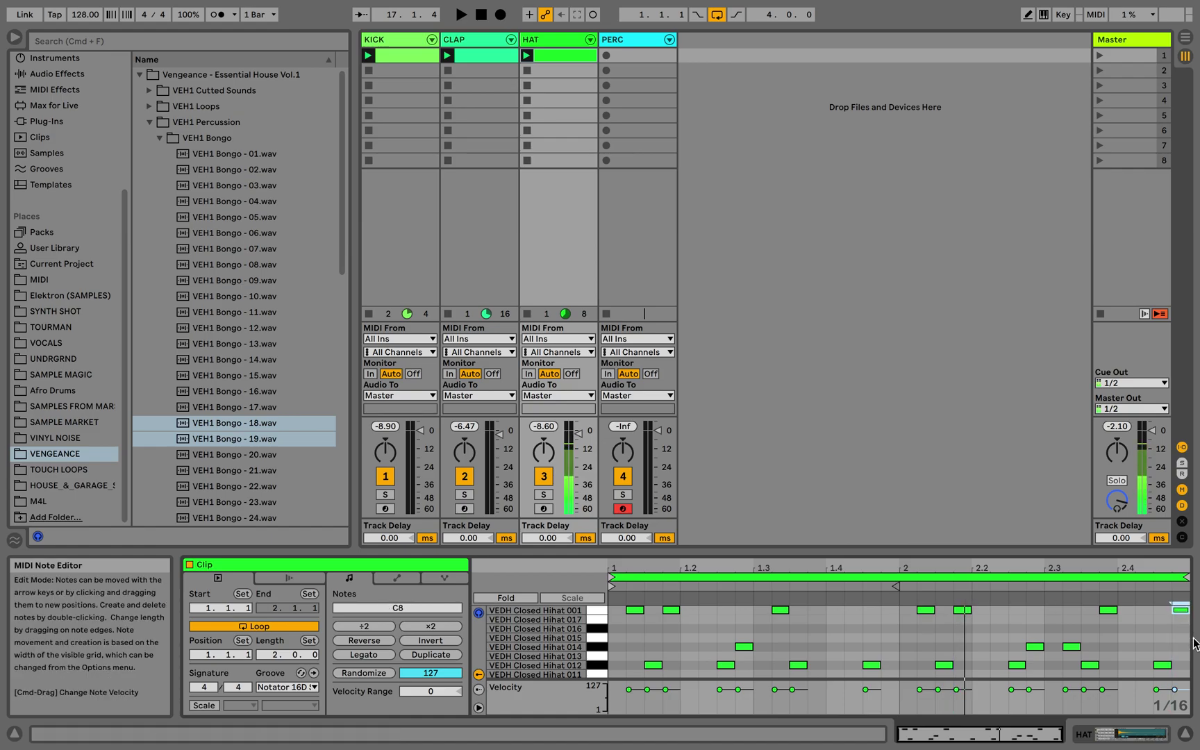
key("space")
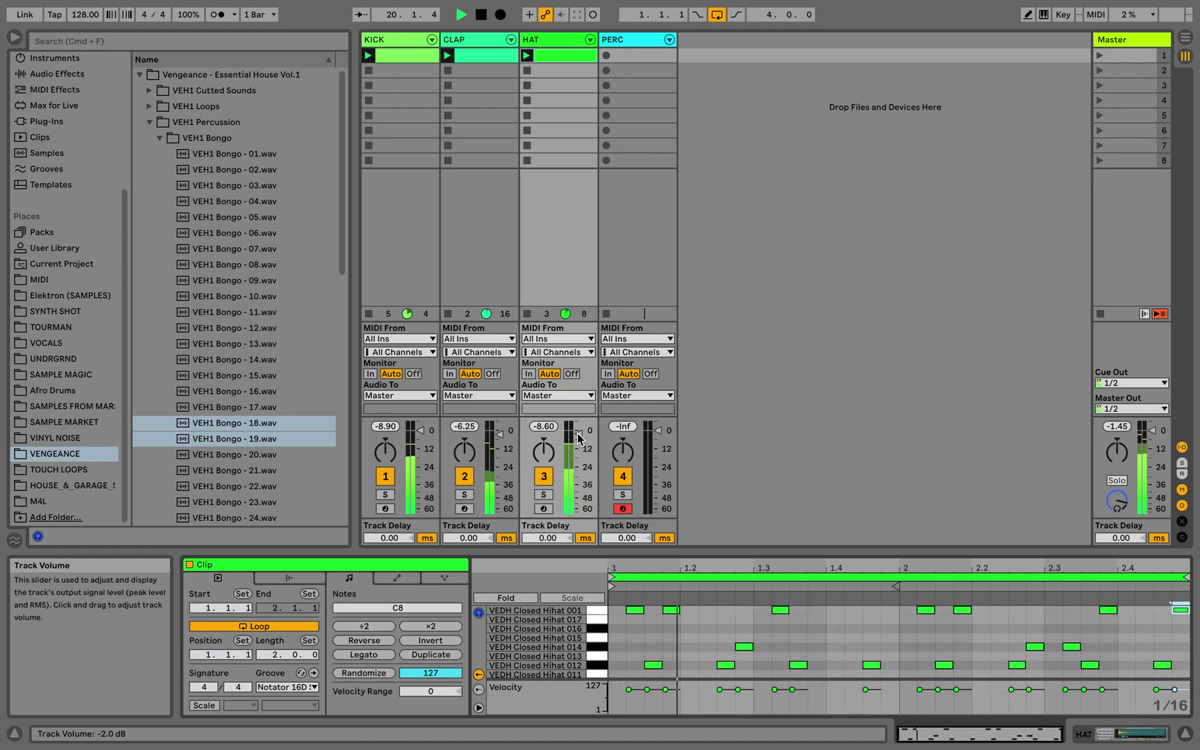
Add sixteenth-note VEDH Closed Hihat 008 (G8) hits at 1.1.1, 1.1.2, 1.1.3 and 1.1.4 of the hat clip
scroll(701, 638, "up", 3)
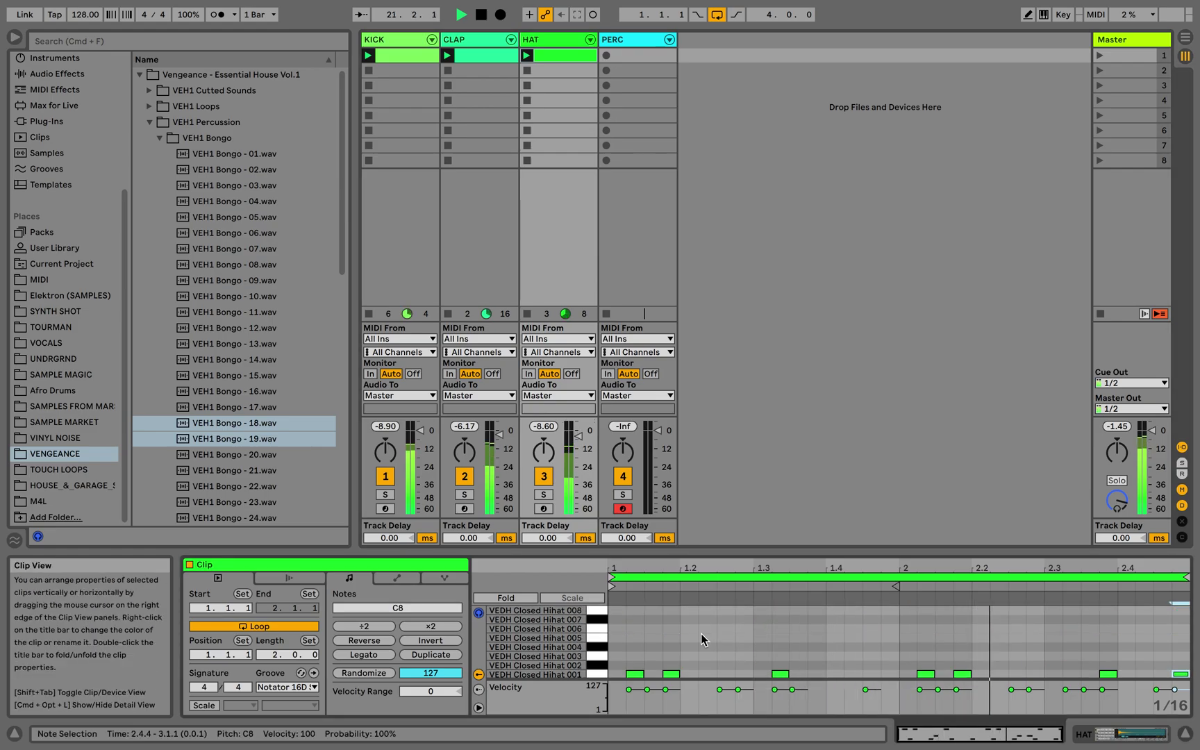
double_click(619, 612)
key("space")
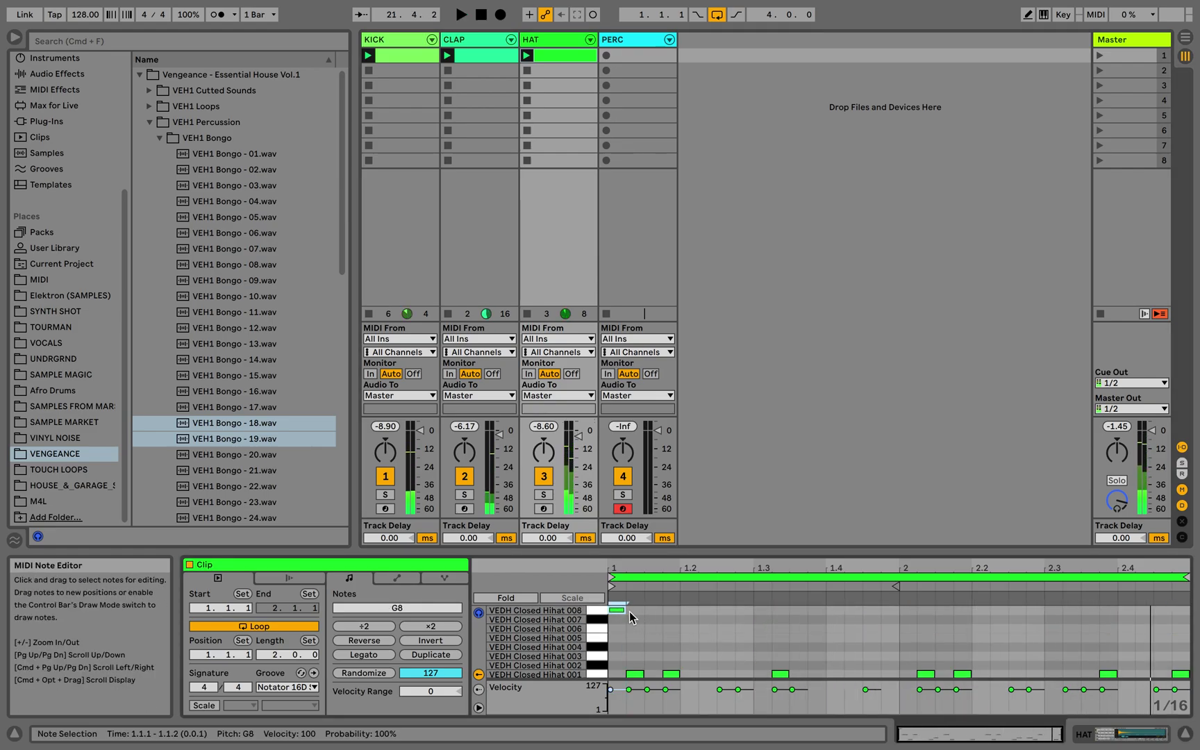
double_click(634, 611)
double_click(652, 611)
double_click(671, 611)
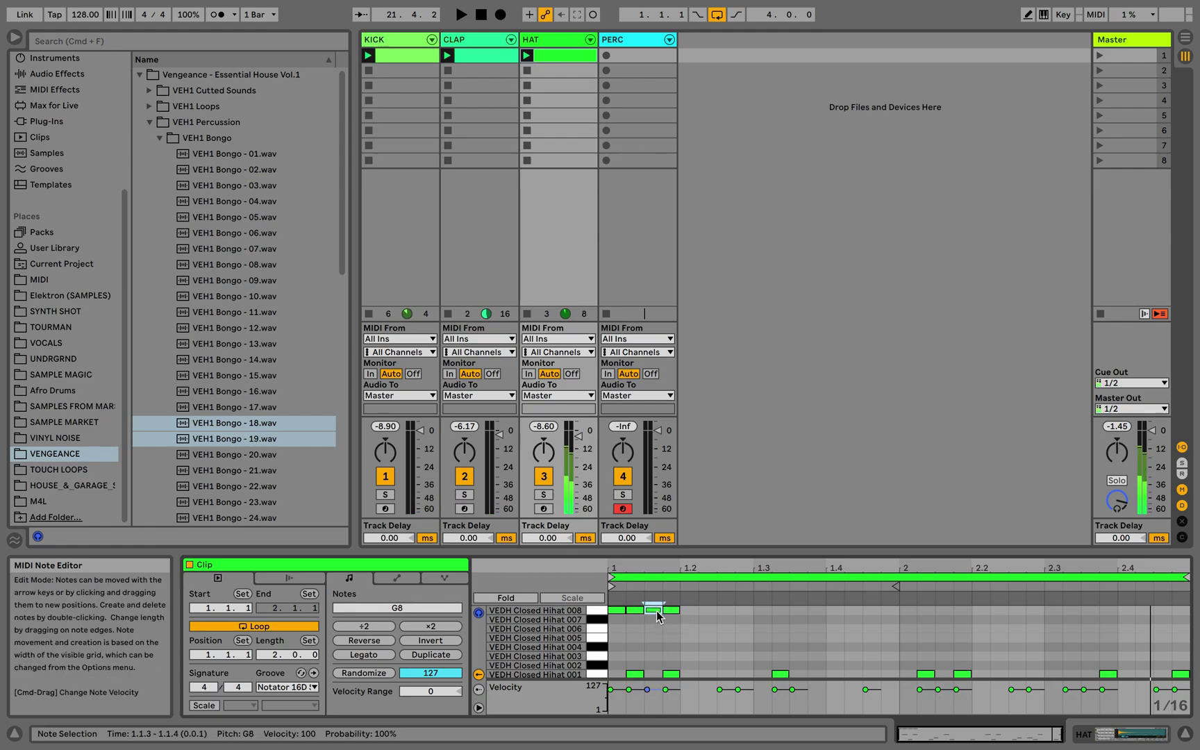
Duplicate the G8 hats of the first beat across both bars and play the pattern
left_click(598, 614)
key("super+d")
key("super+d")
key("super+d")
key("super+d")
key("super+d")
key("super+d")
key("super+d")
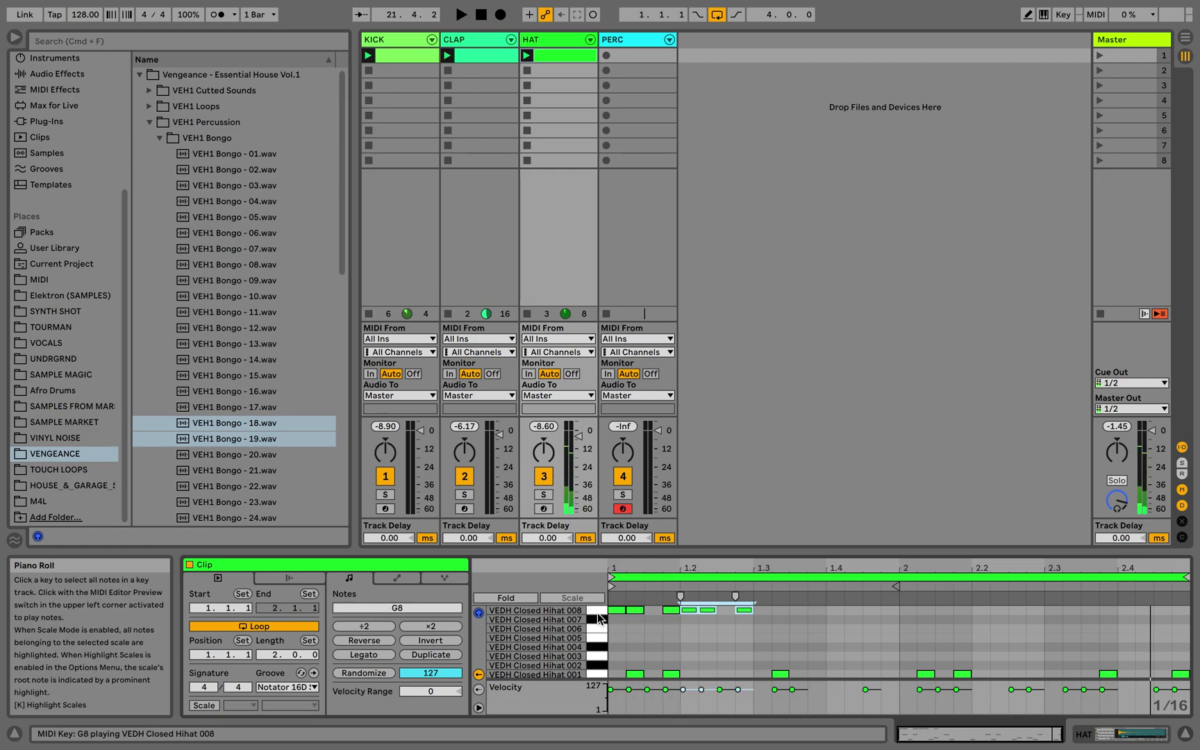
key("space")
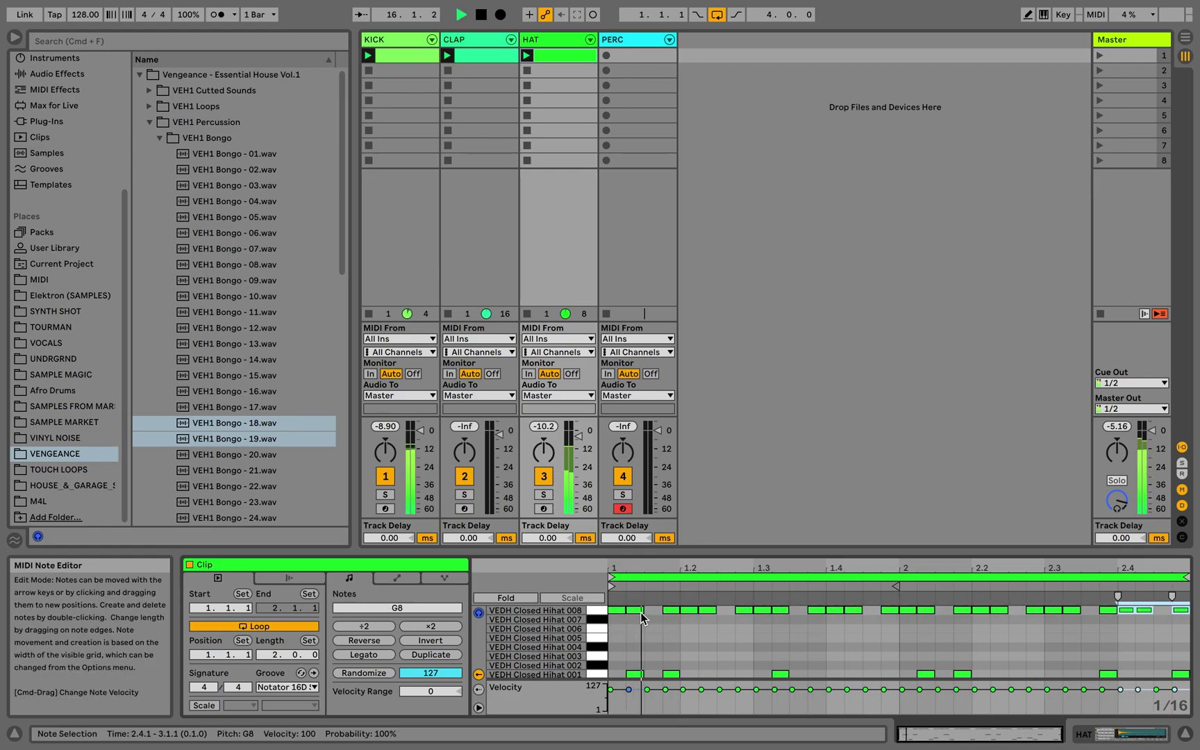
Fill in the missing G8 hat at 1.1.3 and duplicate the four hits of the first beat seven times to fill both bars
key("space")
left_click(651, 611)
left_click_drag(676, 618, 610, 606)
key("super+d")
key("super+d")
key("super+d")
key("super+d")
key("super+d")
key("super+d")
key("super+d")
key("space")
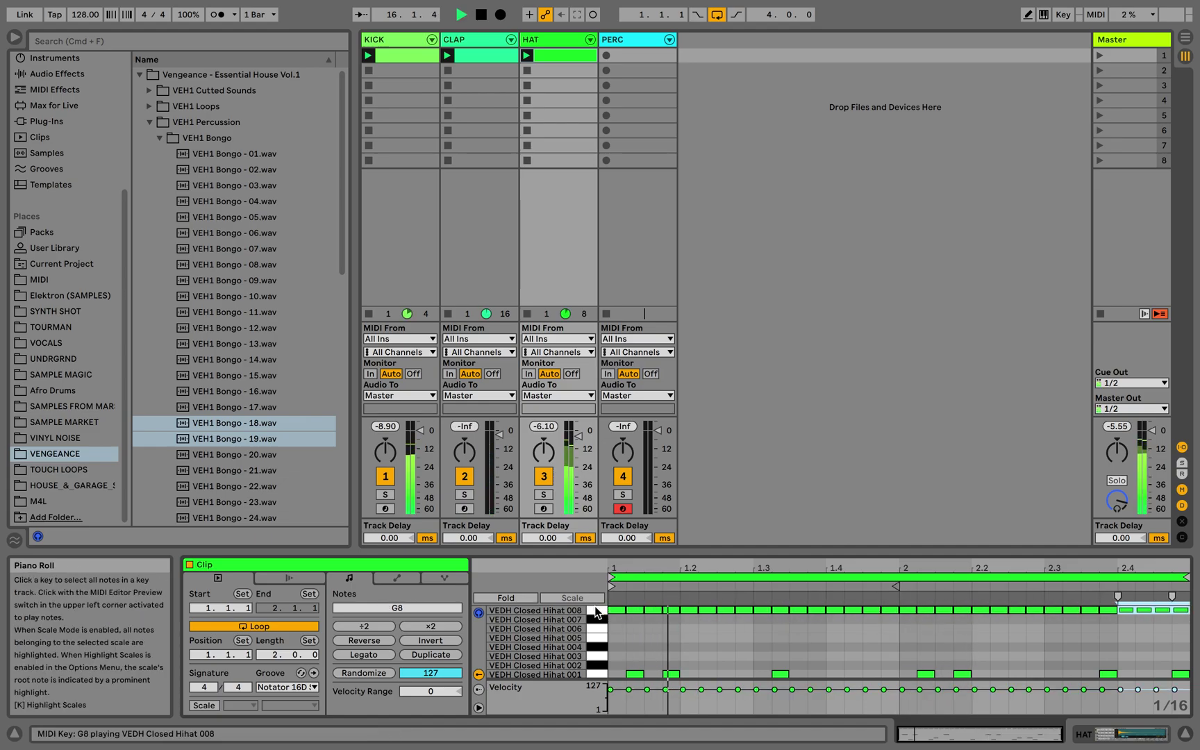
Select the whole row of G8 hats and move it down to VEDH Closed Hihat 007 (F#8) during playback
left_click_drag(1188, 607, 1146, 619)
key("super+a")
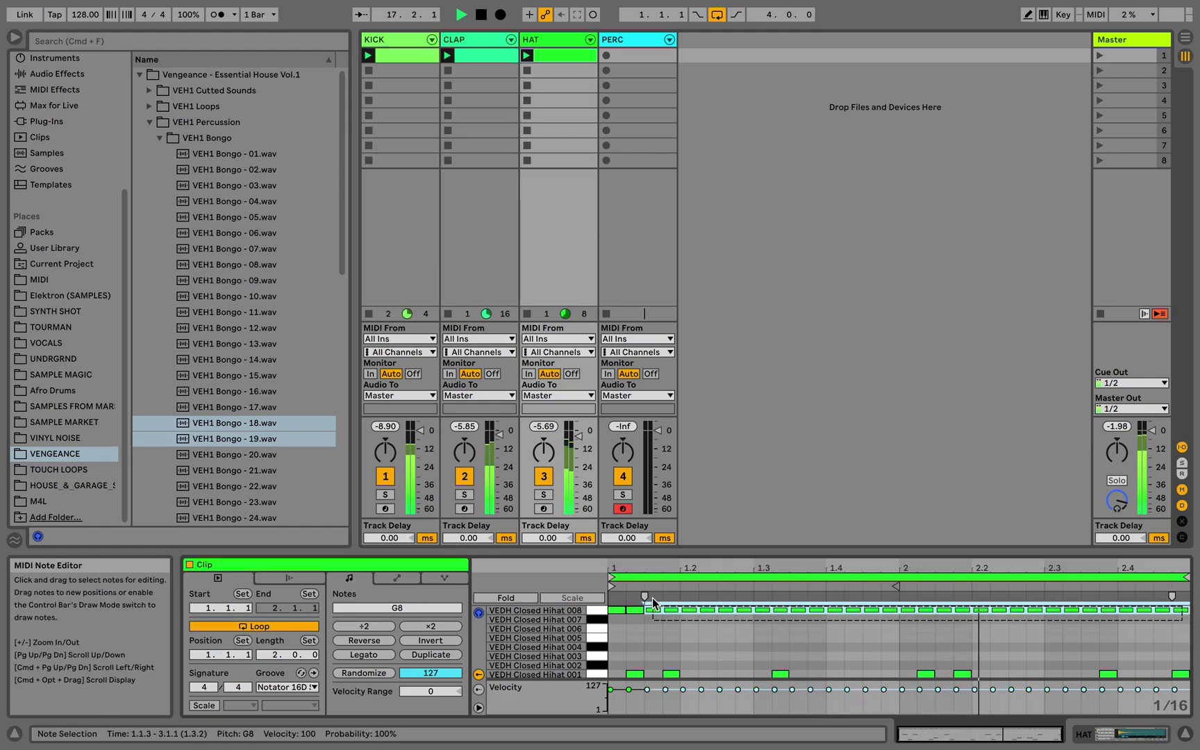
key("Down")
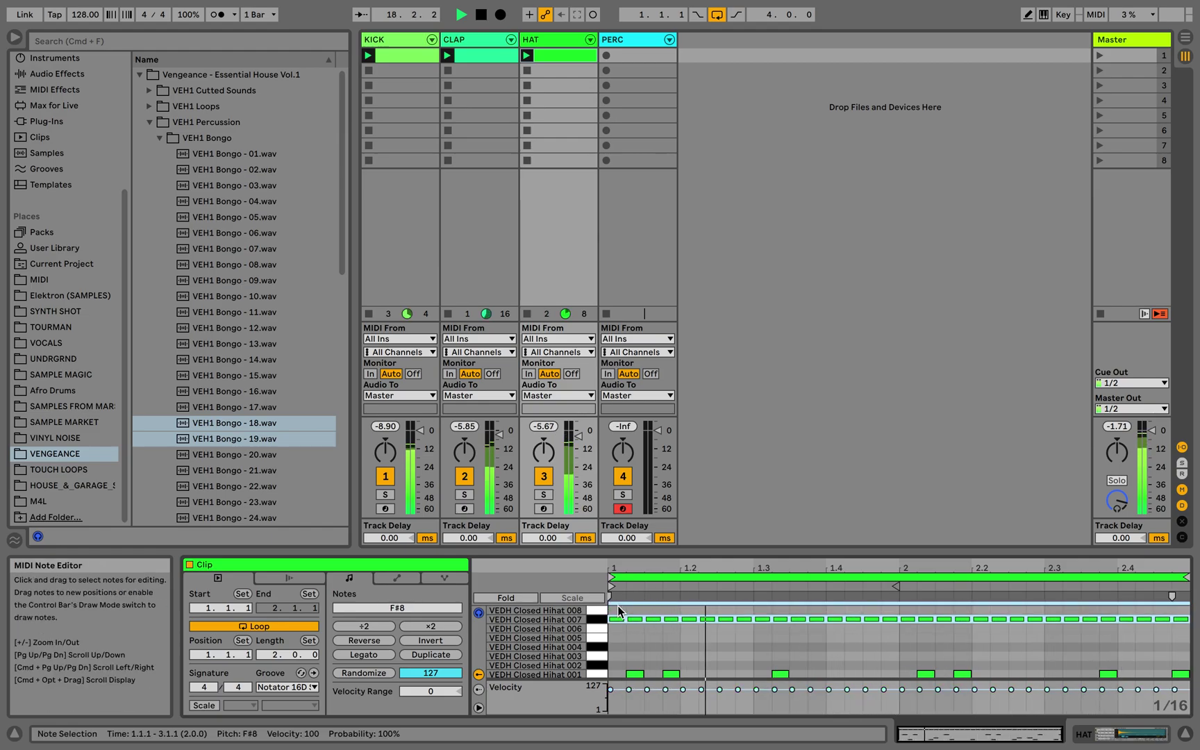
Shorten the VEDH Closed Hihat 007 sample in the Drum Rack to about 100 ms and set its fade out to 65.7 ms
left_click(1131, 735)
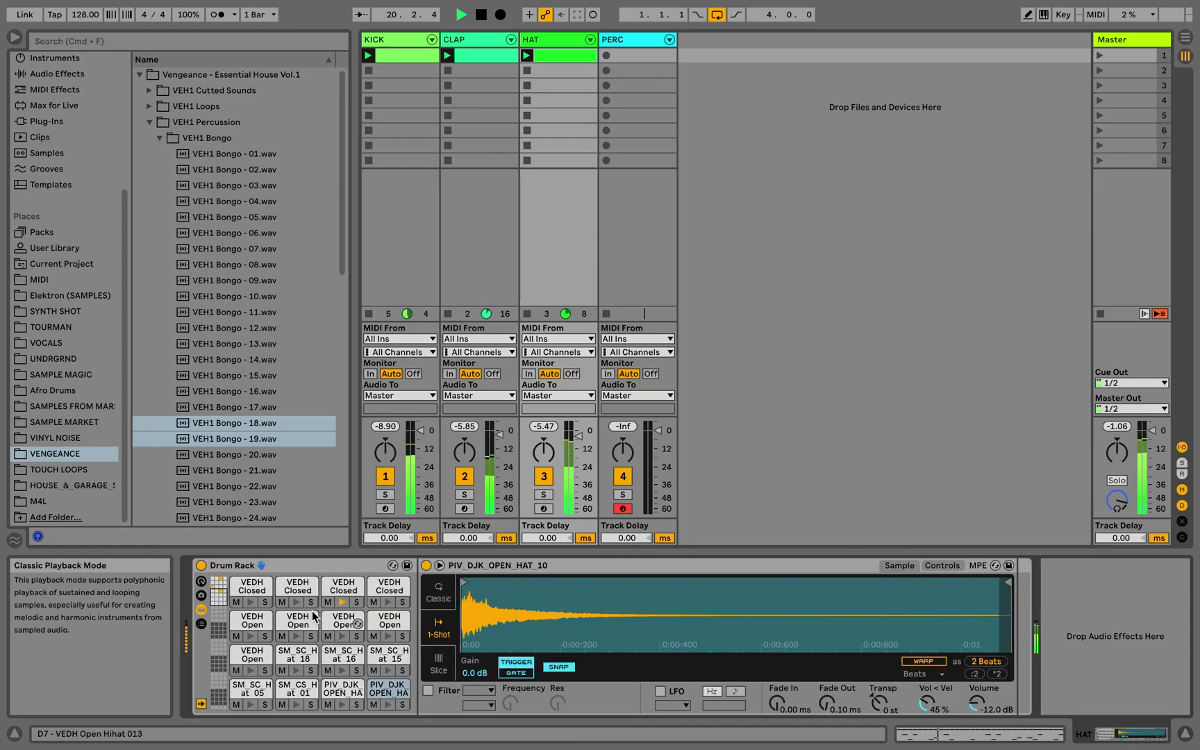
left_click(219, 585)
left_click(343, 586)
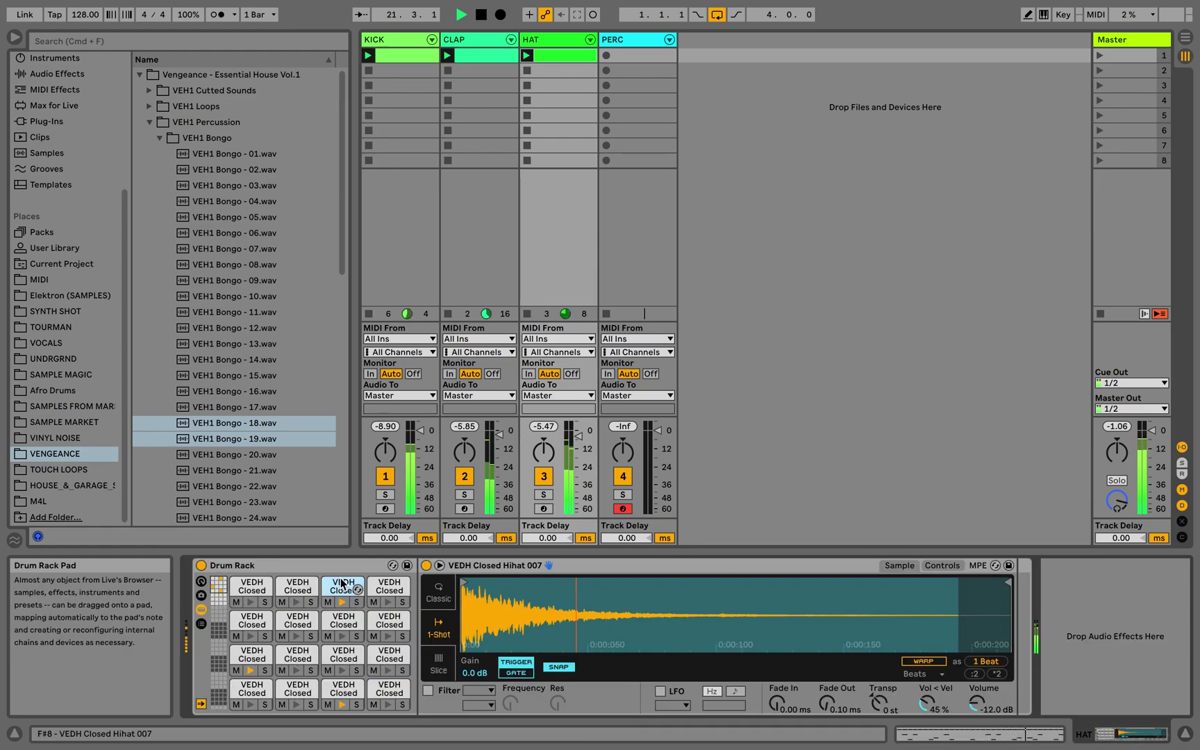
mouse_move(1008, 583)
left_mouse_down()
mouse_move(512, 583)
mouse_move(713, 594)
mouse_move(631, 596)
left_mouse_up()
left_click_drag(827, 703, 827, 680)
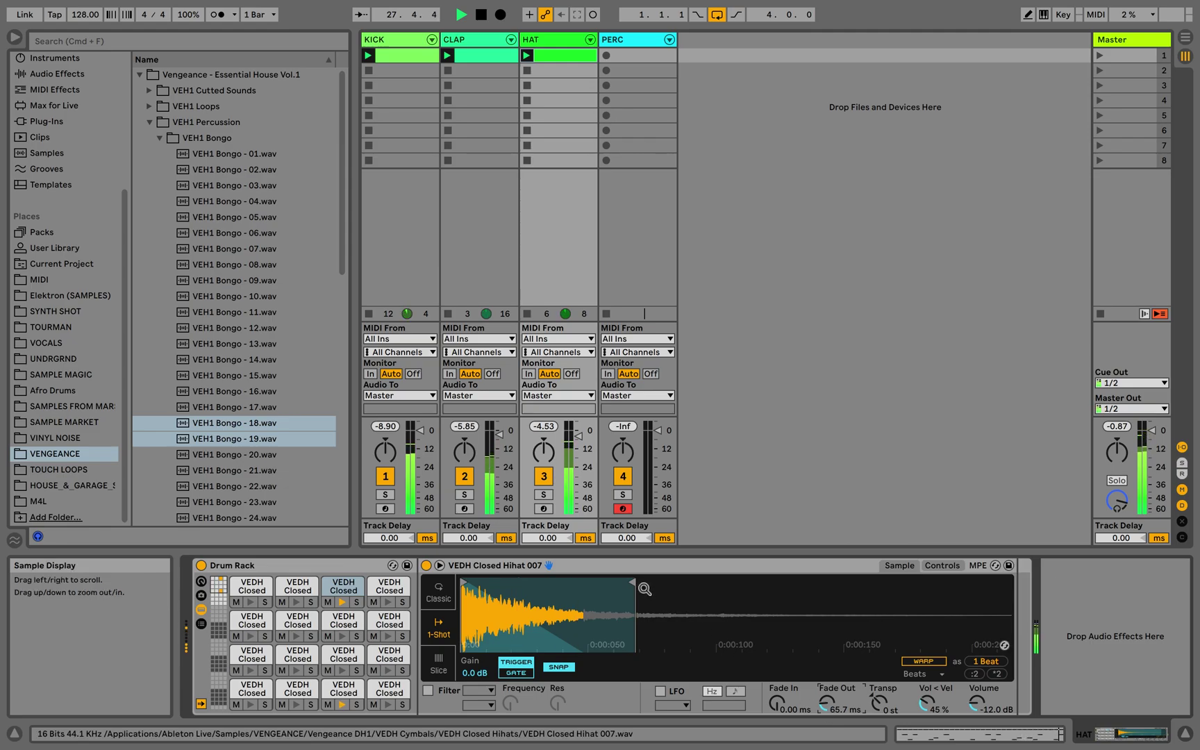
left_click_drag(633, 585, 740, 592)
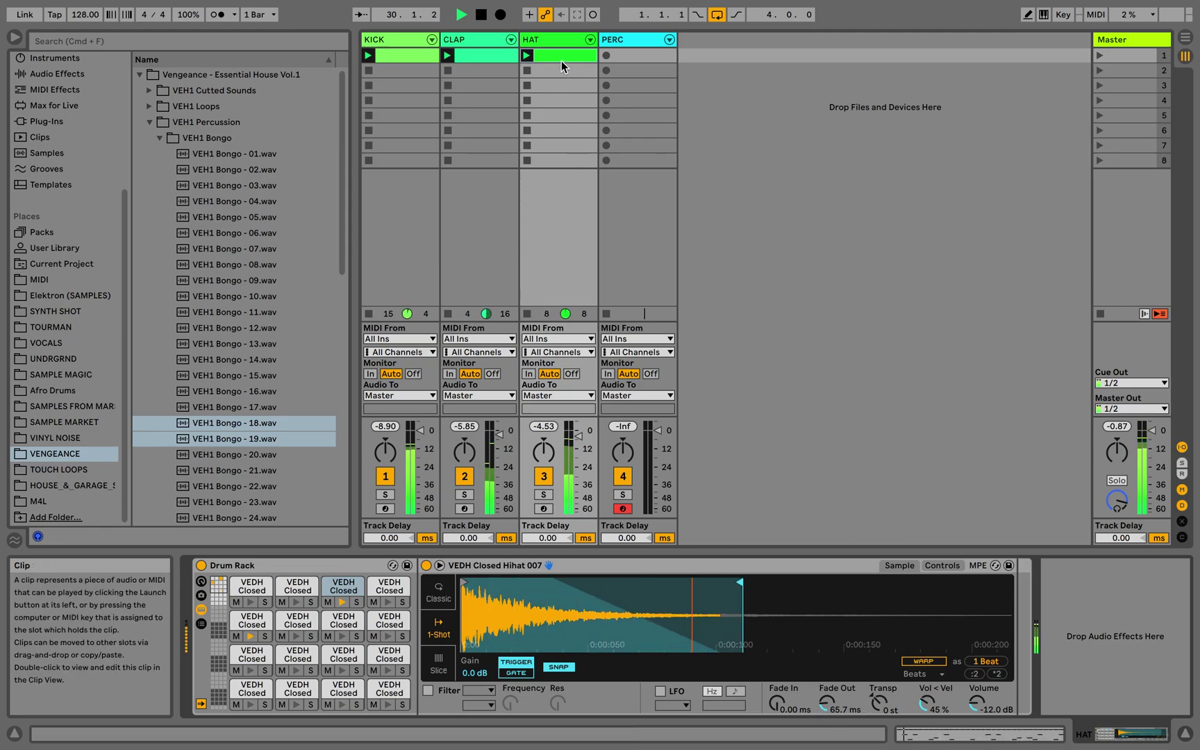
Set the VEDH Closed Hihat 007 random pan to 49 % and volume to -18.9 dB, with the HAT track volume at -6.0 dB
left_click(939, 566)
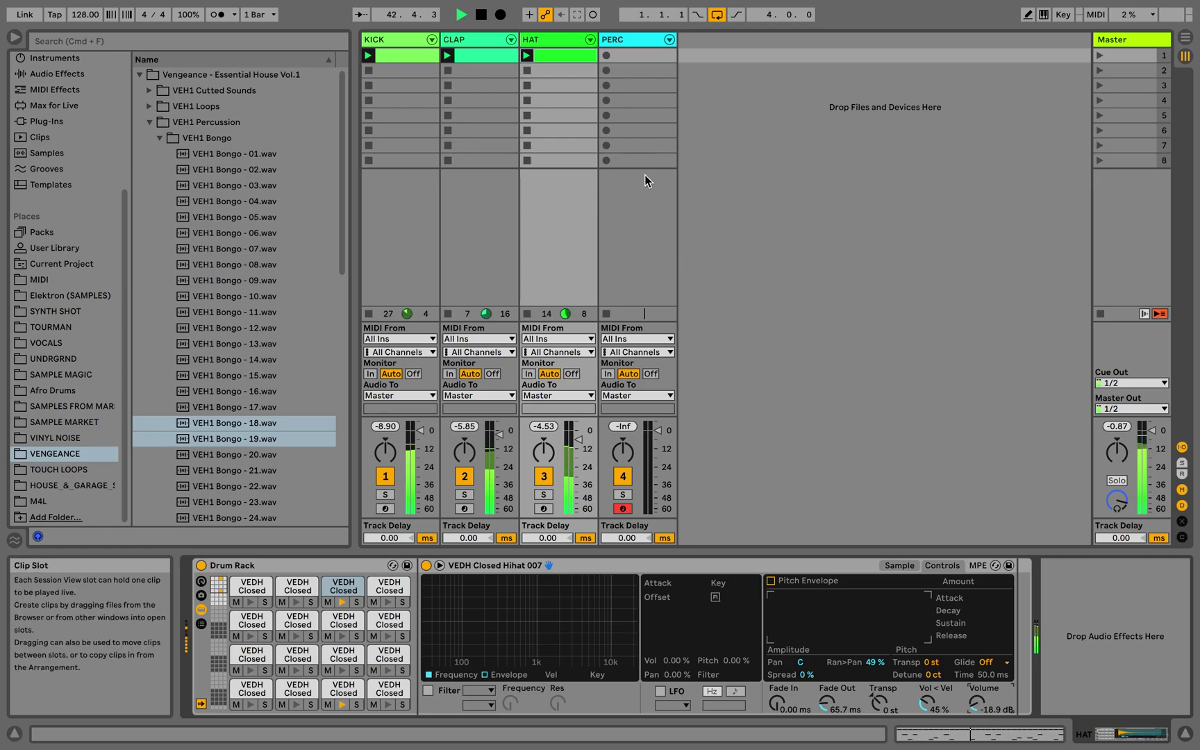
key("Tab")
key("space")
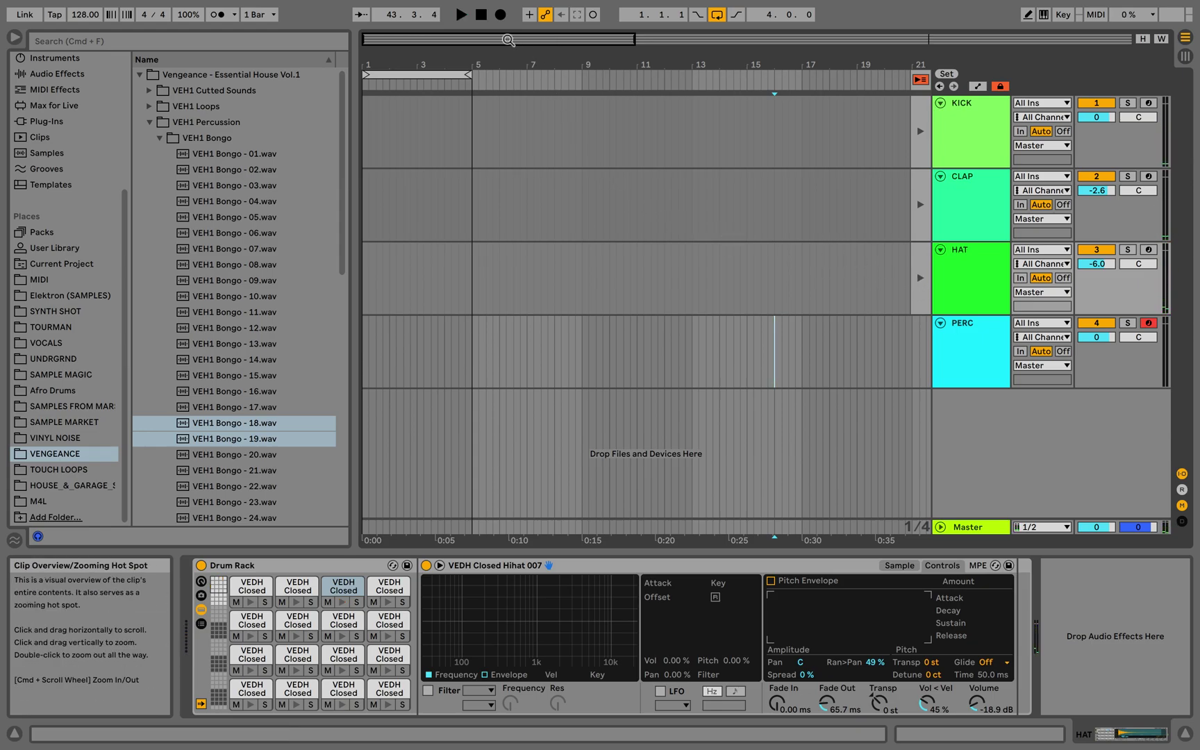
key("Tab")
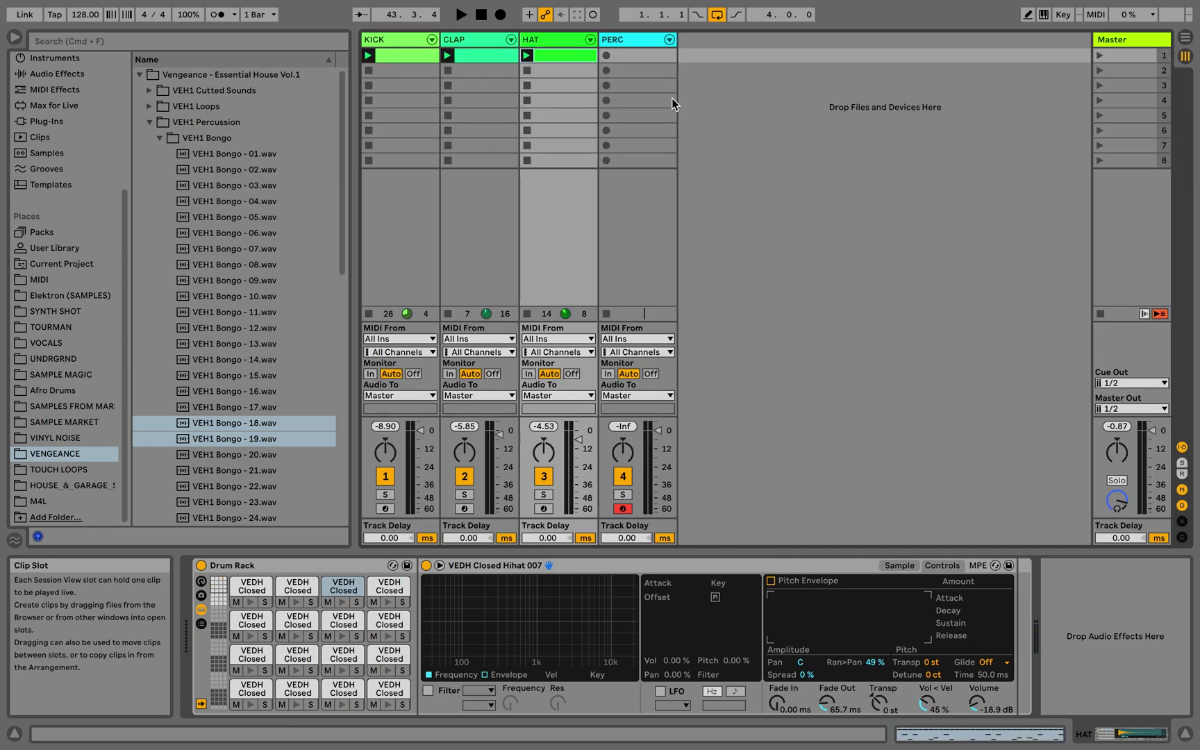
Create a one-bar MIDI clip in the first PERC slot and add a sixteenth-note VEDH Snare 012 (F8) hit at 1.1.2
double_click(639, 55)
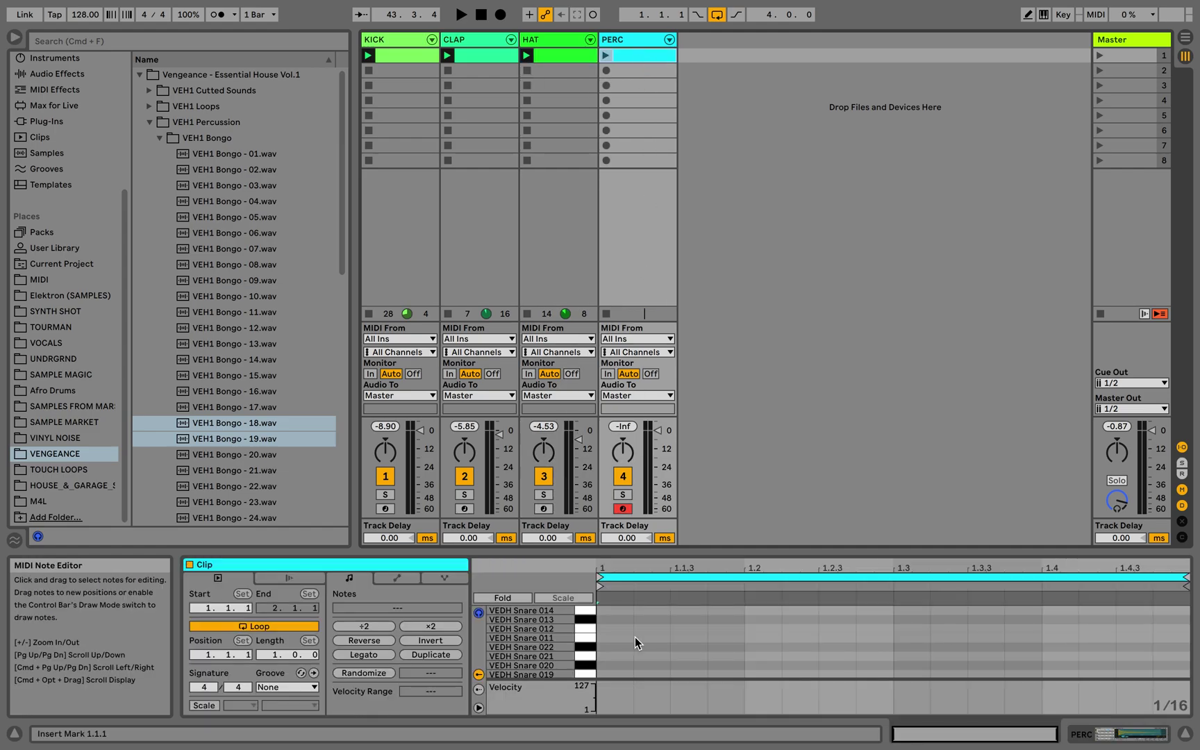
key("space")
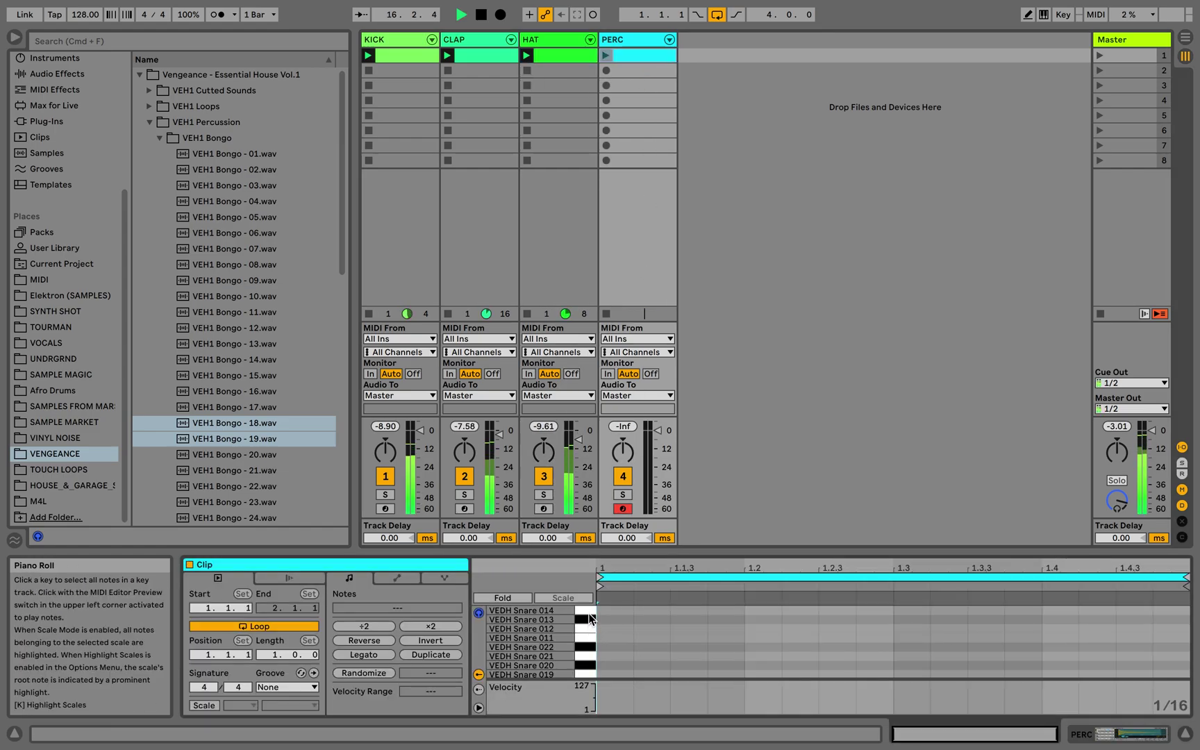
left_click(588, 619)
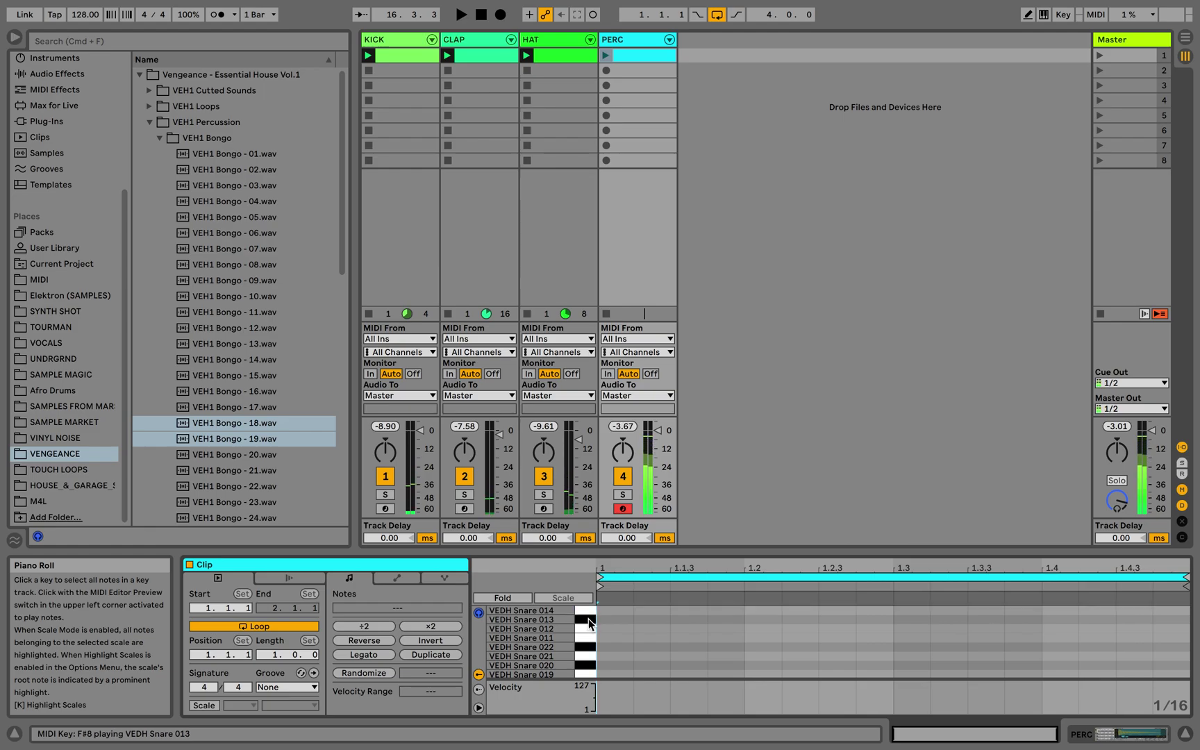
left_click(587, 629)
key("space")
double_click(655, 628)
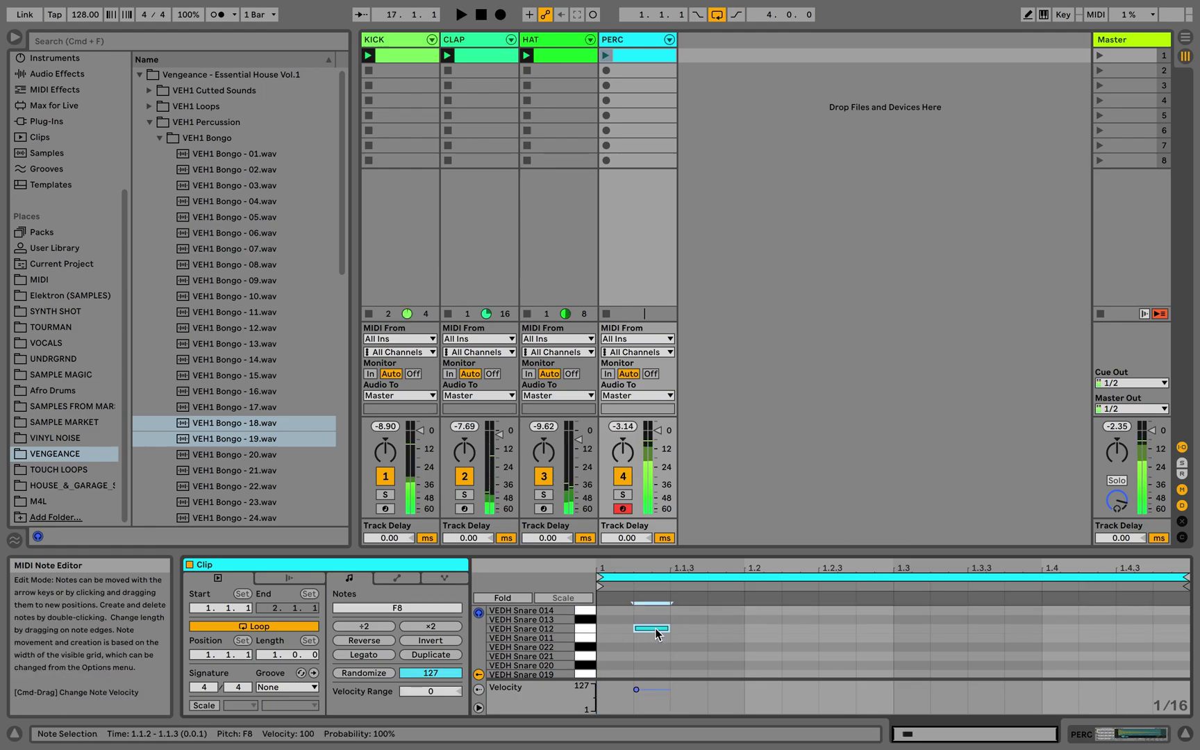
Apply the Notator 16D groove to the PERC clip and launch it, removing the clip recorded by mistake in the second slot
left_click(313, 688)
left_click(300, 712)
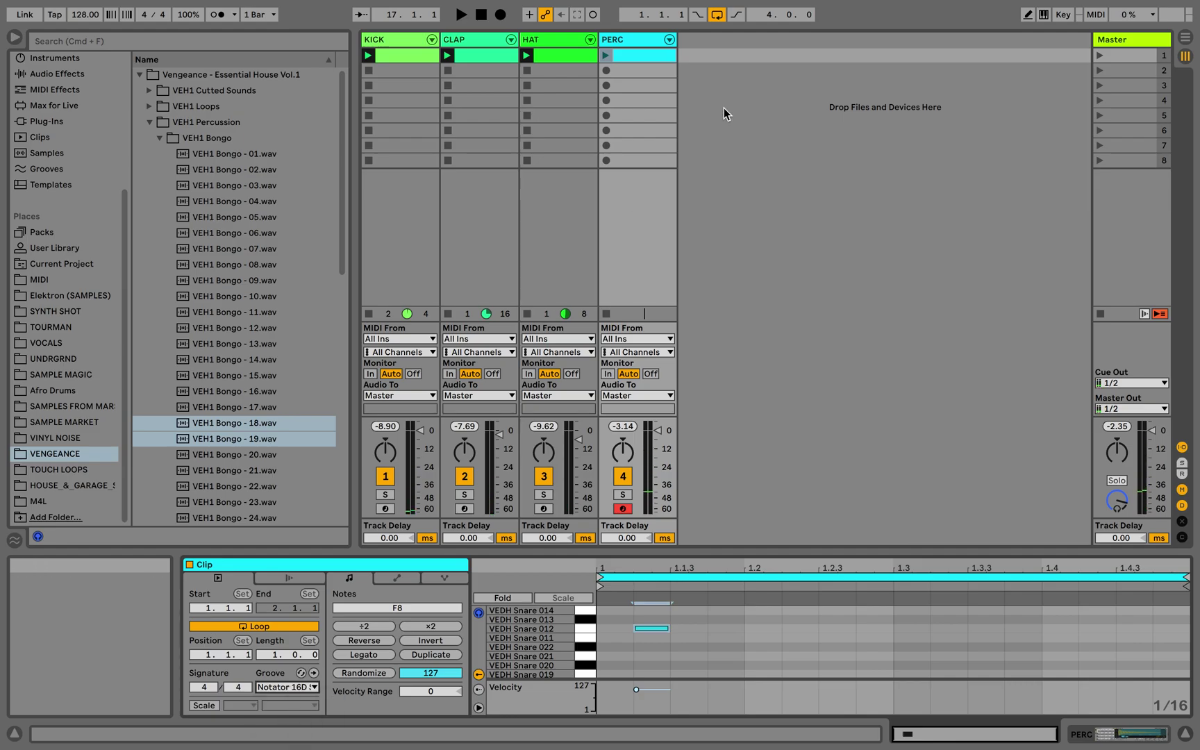
key("space")
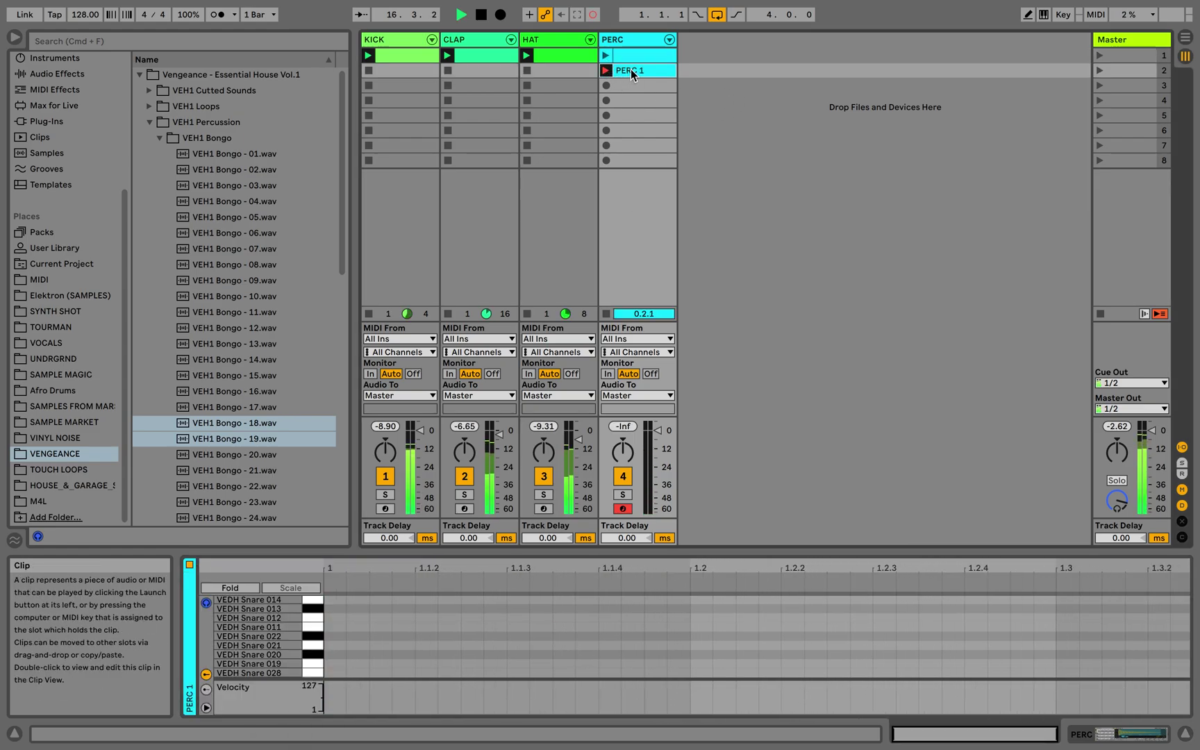
left_click(631, 70)
left_click(625, 56)
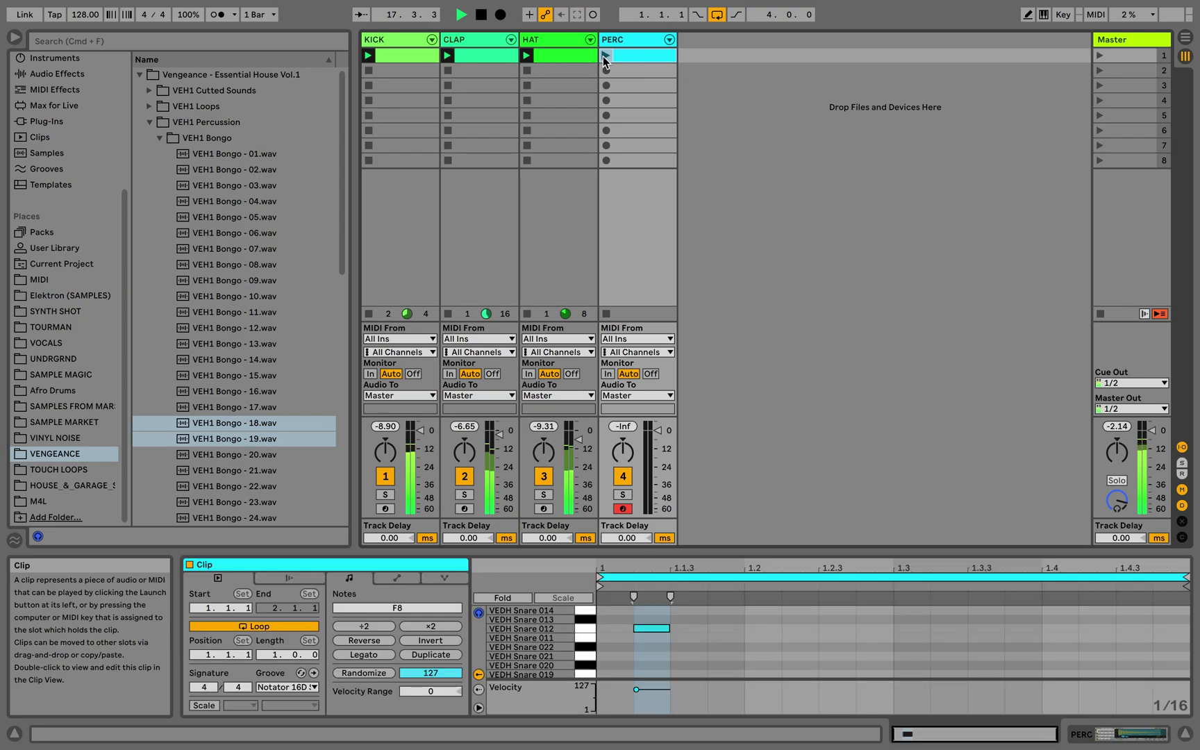
left_click(604, 56)
Audition lower snares for the PERC note at 1.1.2, moving it down to VEDH Snare 021 (D8)
left_click(638, 627)
key("Down")
key("Down")
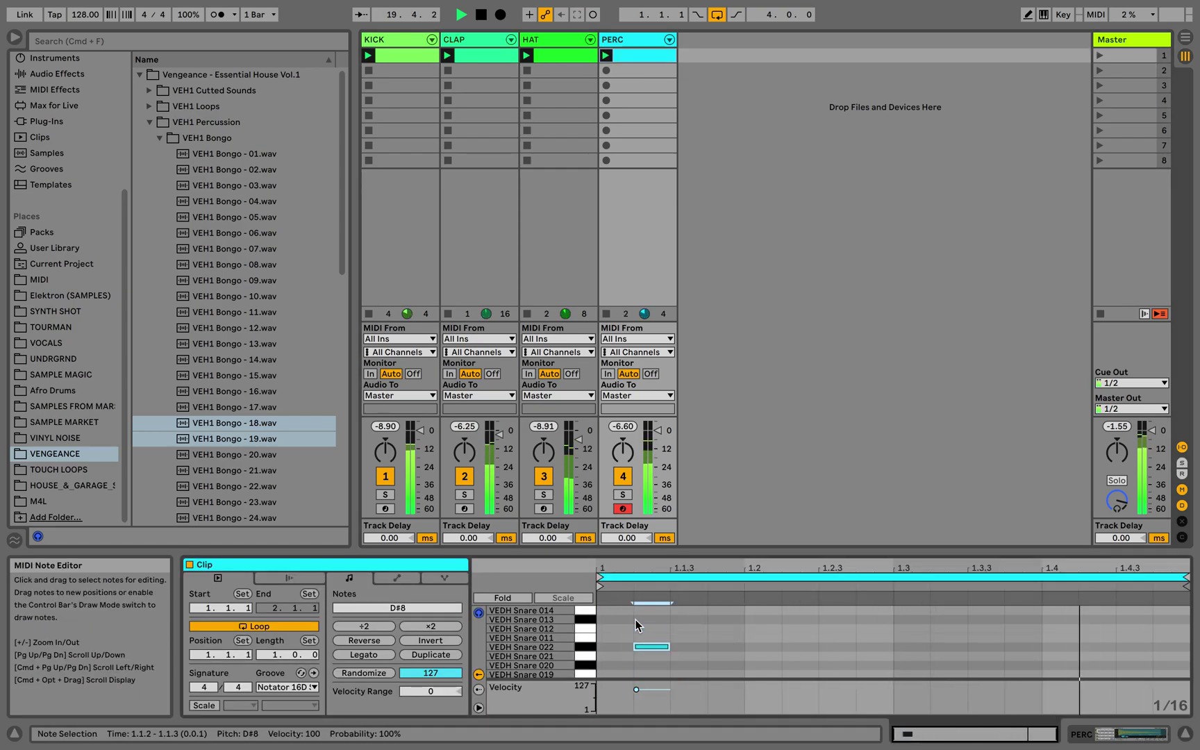
key("Down")
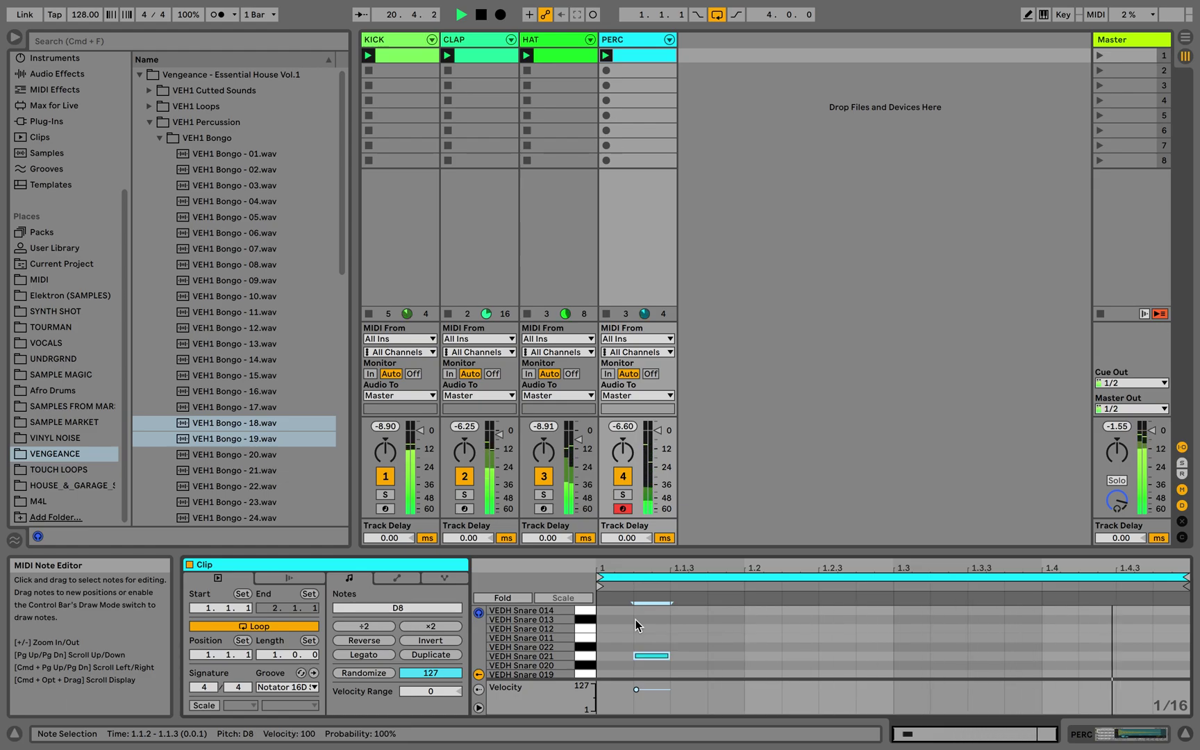
key("space")
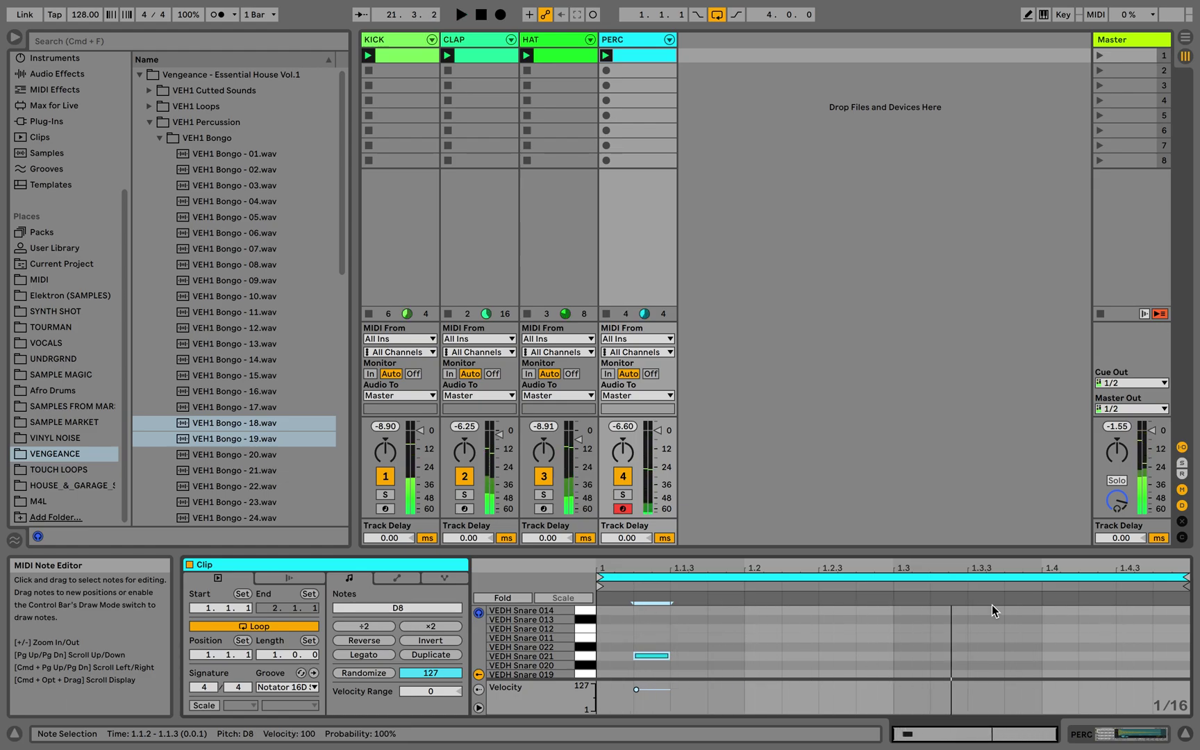
Add D8 snare hits at 1.2.4 and 1.3.2, and move all three hits down to VEDH Snare 020 (C#8) during playback
double_click(882, 655)
double_click(951, 655)
key("space")
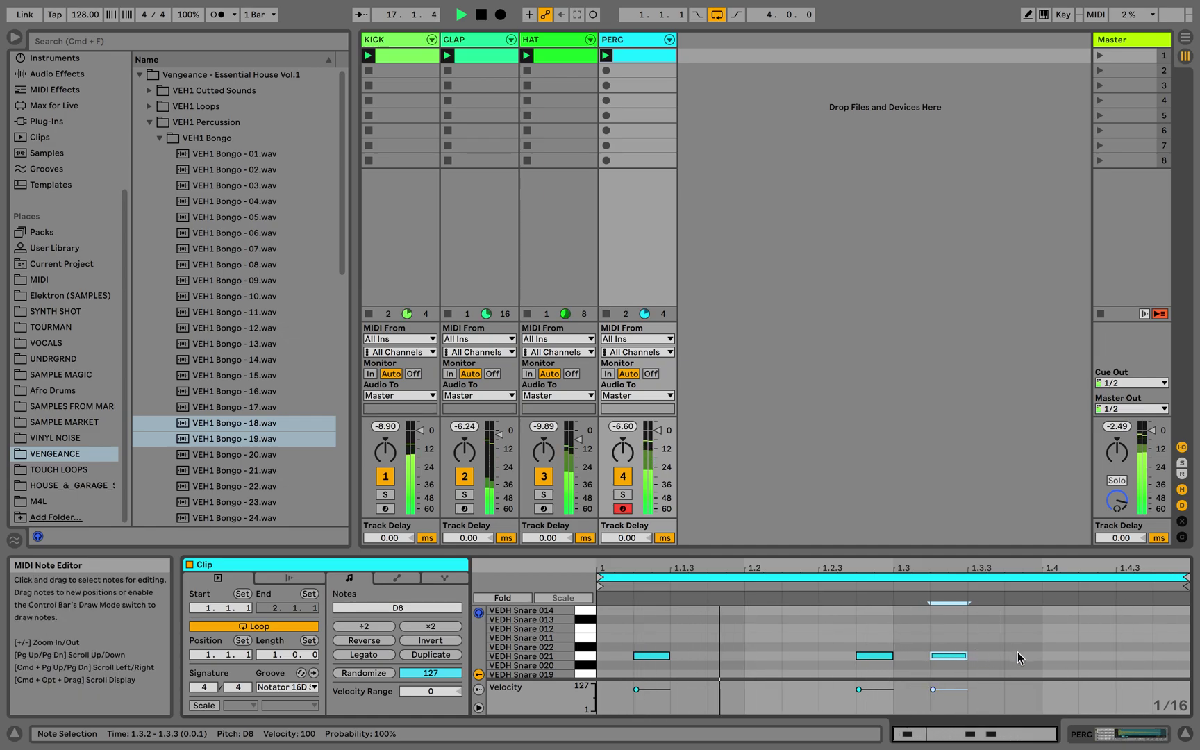
left_click_drag(986, 662, 632, 643)
key("Down")
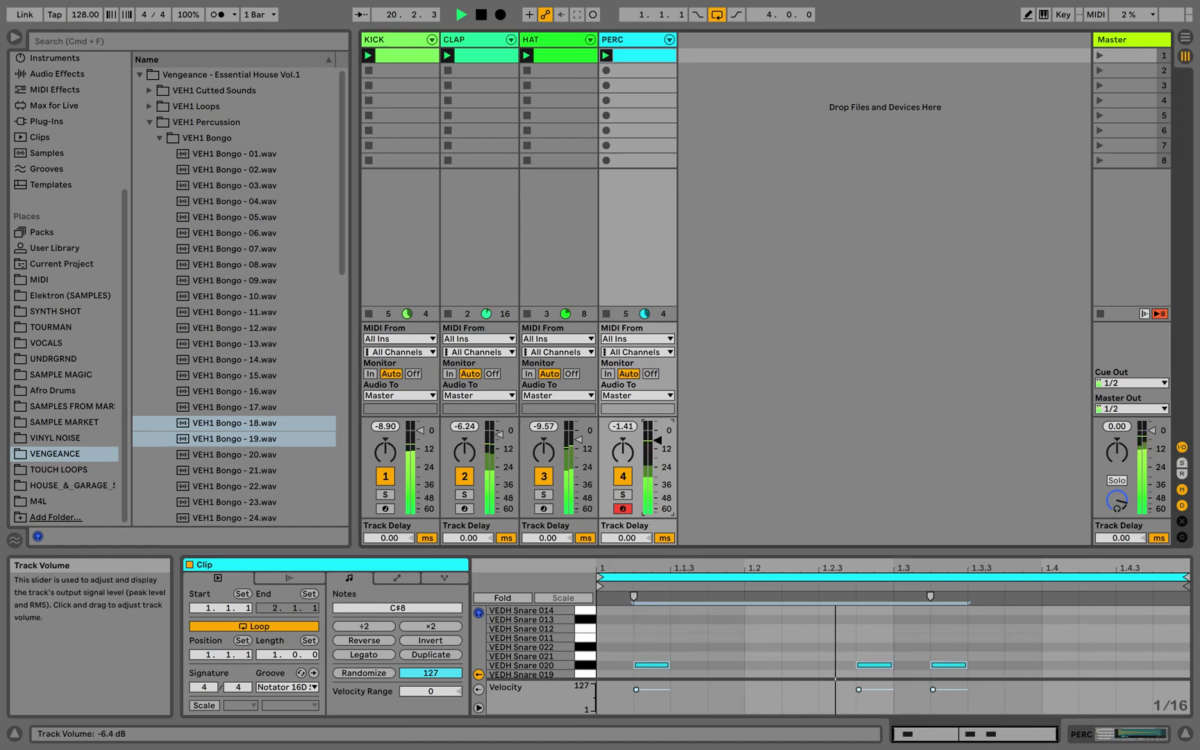
Lower the PERC track volume slightly during playback and remove the C#8 snare hit at 1.3.2 from its clip
left_click_drag(657, 439, 657, 441)
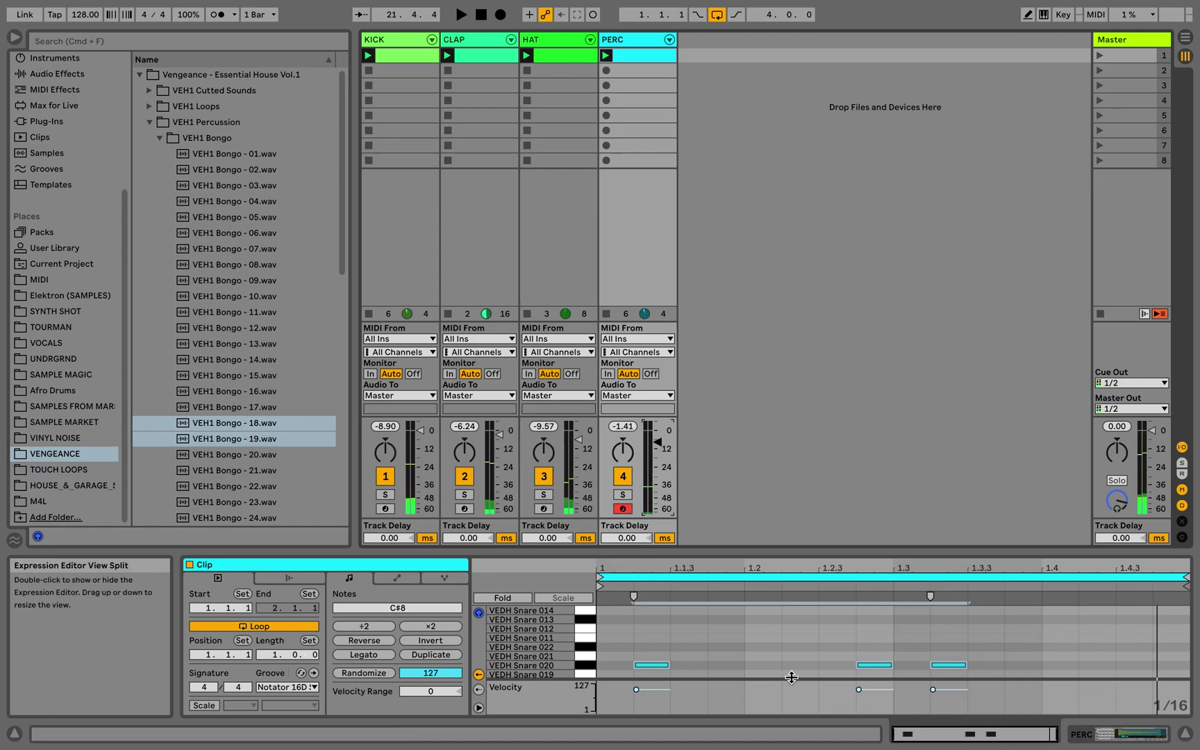
key("space")
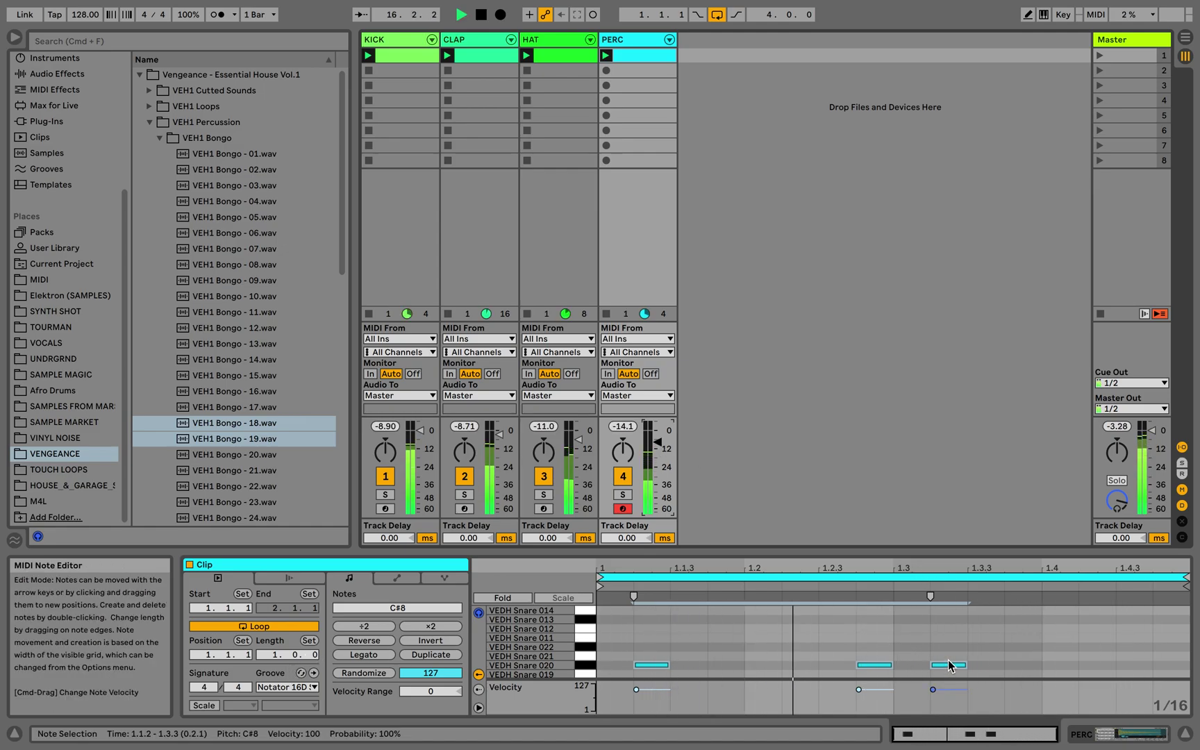
left_click_drag(948, 665, 1132, 673)
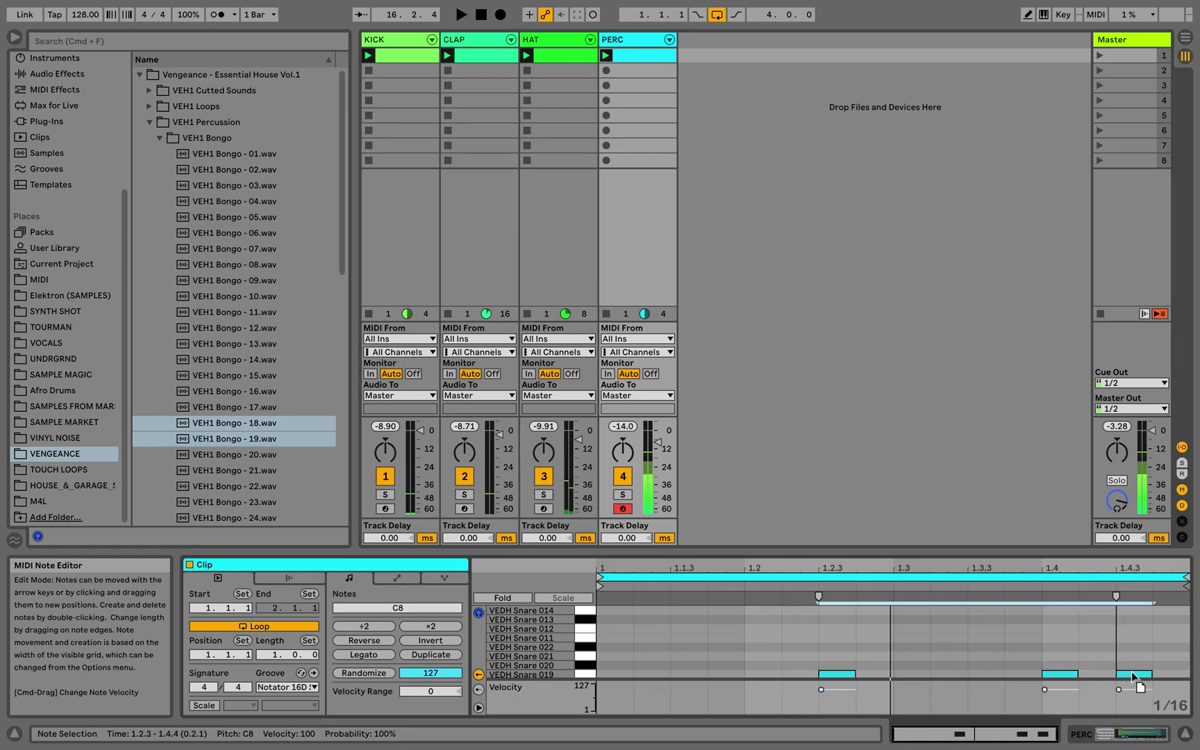
key("super+z")
left_click(959, 676)
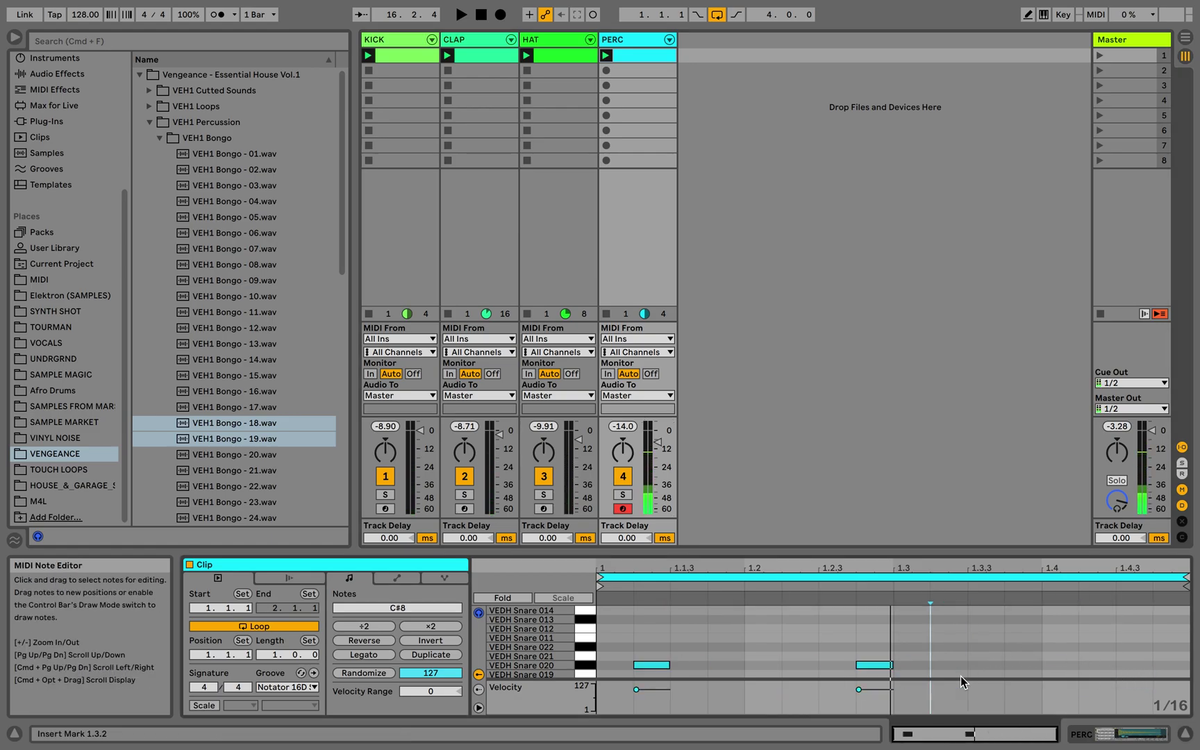
Add a sixteenth-note snare hit in beat three and place it on VEDH Snare 012 (F8) at 1.3.3
double_click(1019, 639)
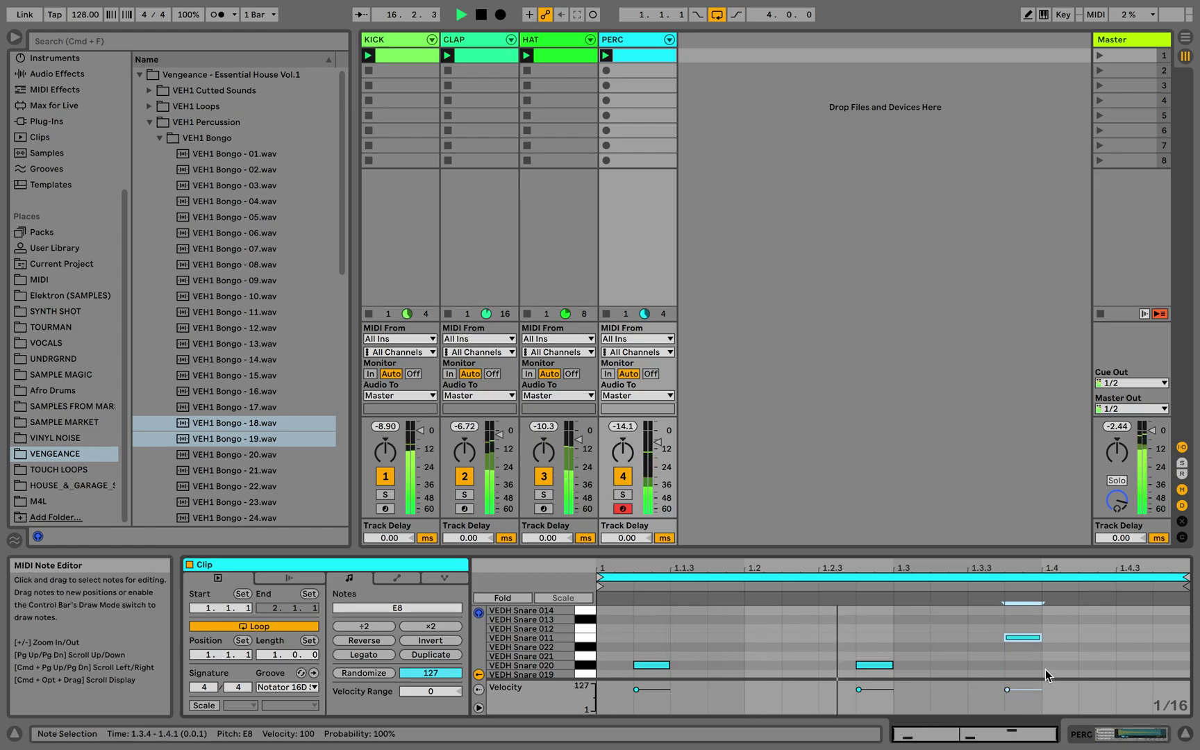
key("space")
left_click_drag(1032, 637, 1009, 634)
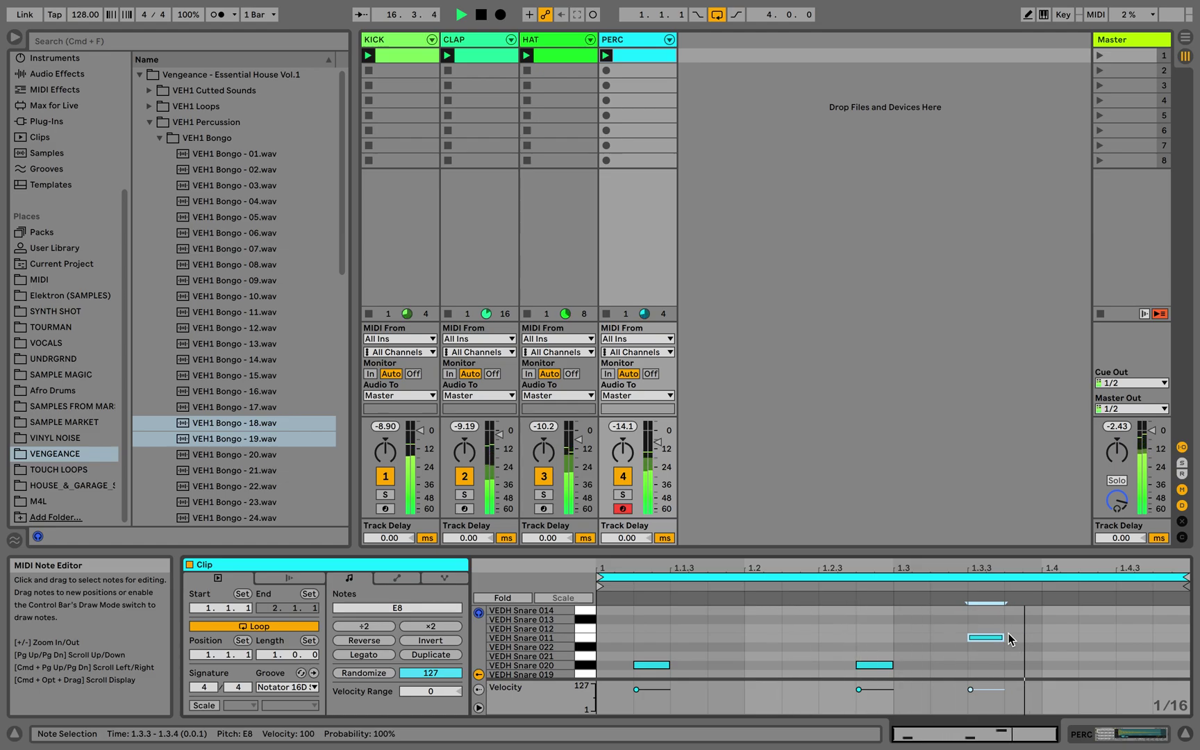
key("Up")
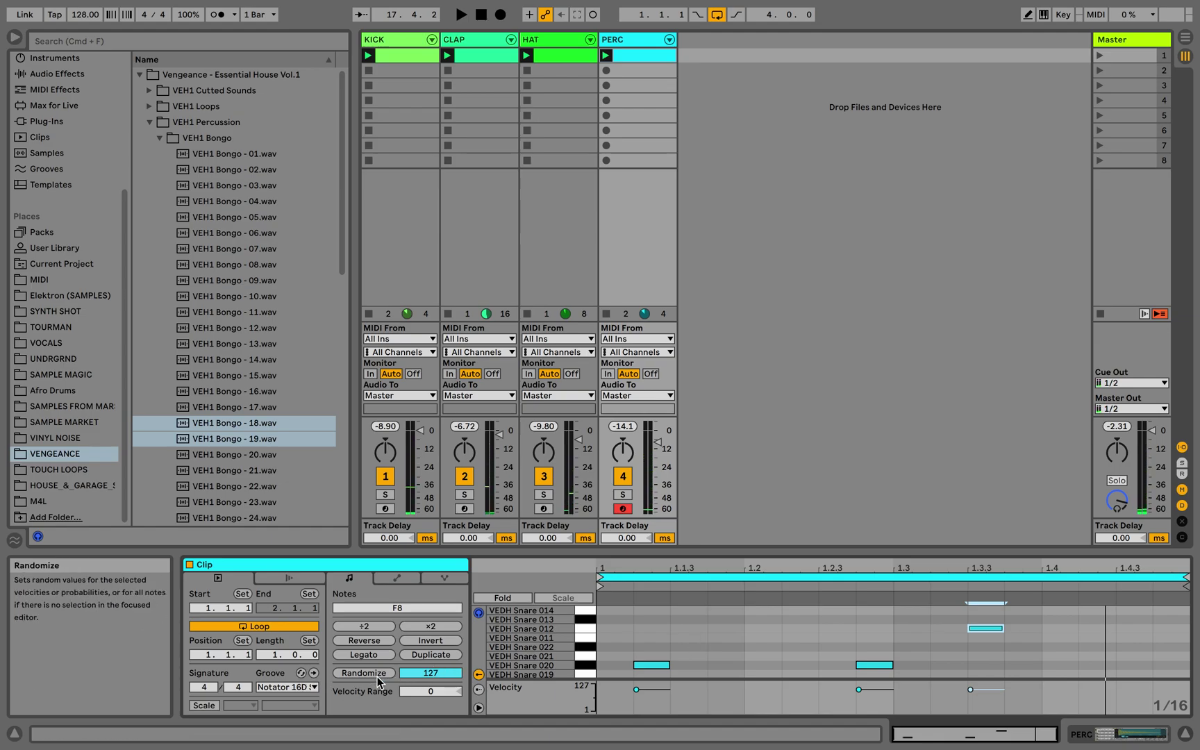
Set the PERC clip's loop length to 2.0.0 and duplicate the first bar's snare hits into bar two
left_click_drag(277, 657, 277, 651)
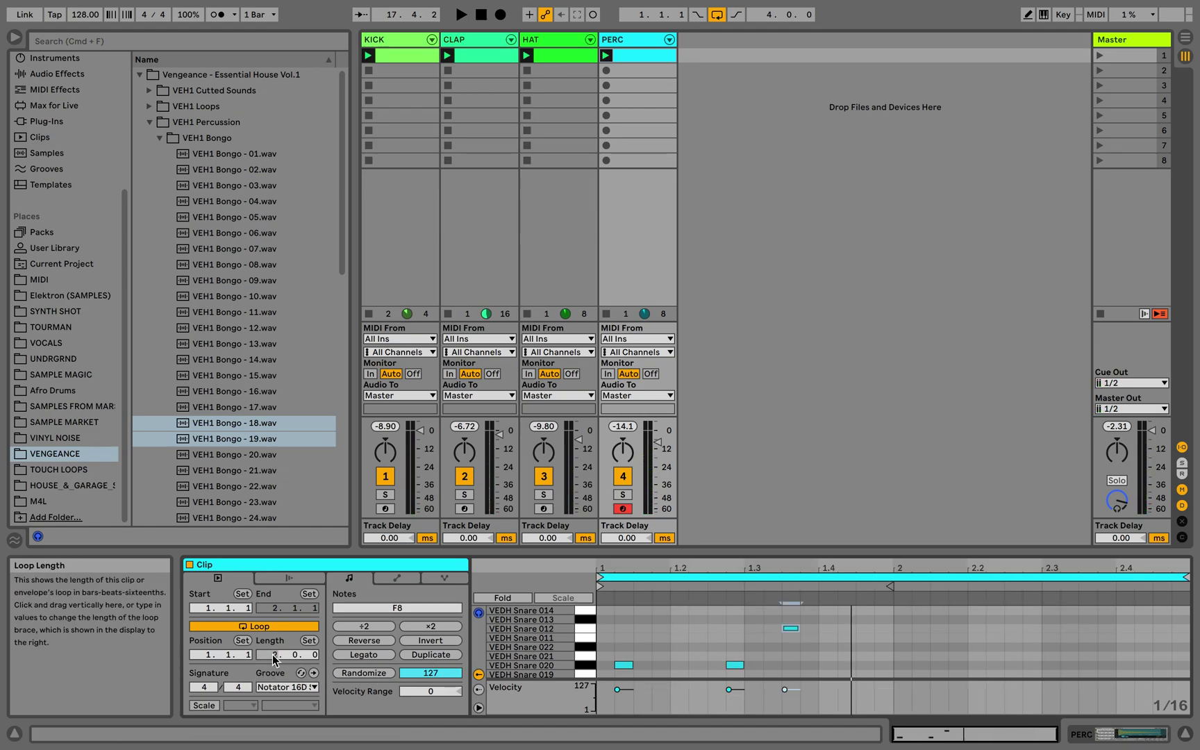
left_click_drag(888, 670, 615, 628)
key("super+d")
key("space")
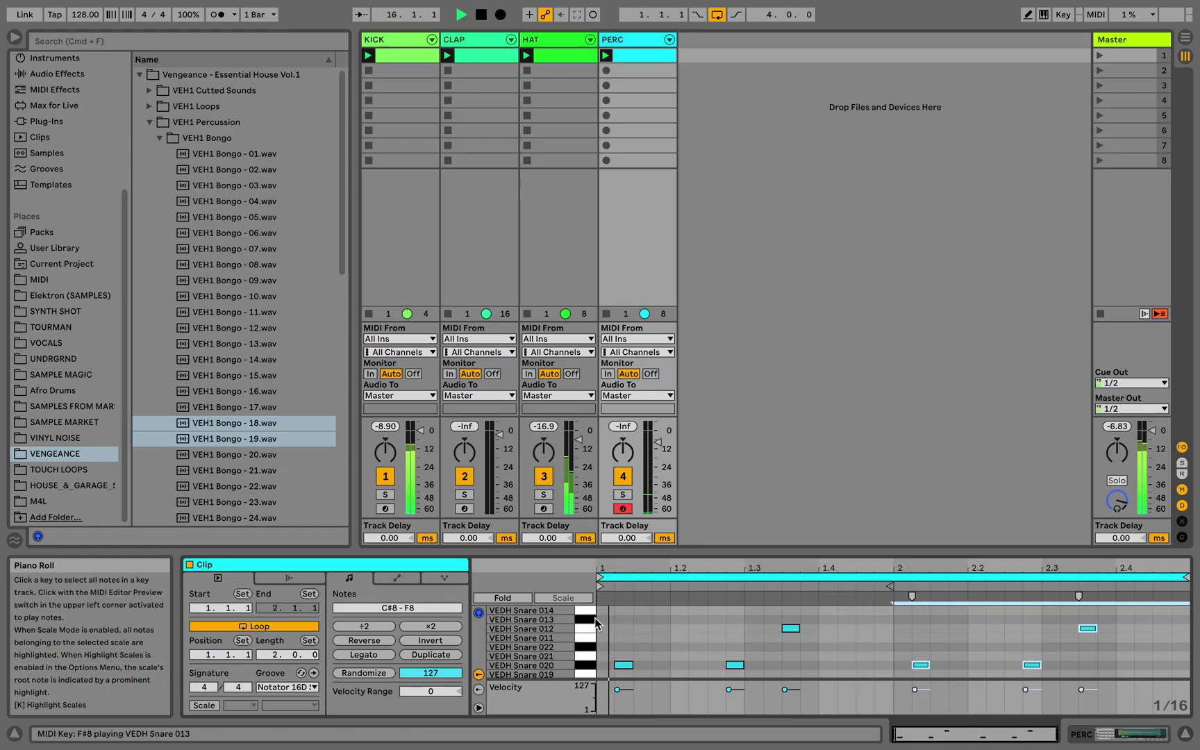
Vary bar two by adding a VEDH Snare 020 (C#8) hit at 2.3.2 and moving the F8 hit to 2.4.3
double_click(1070, 665)
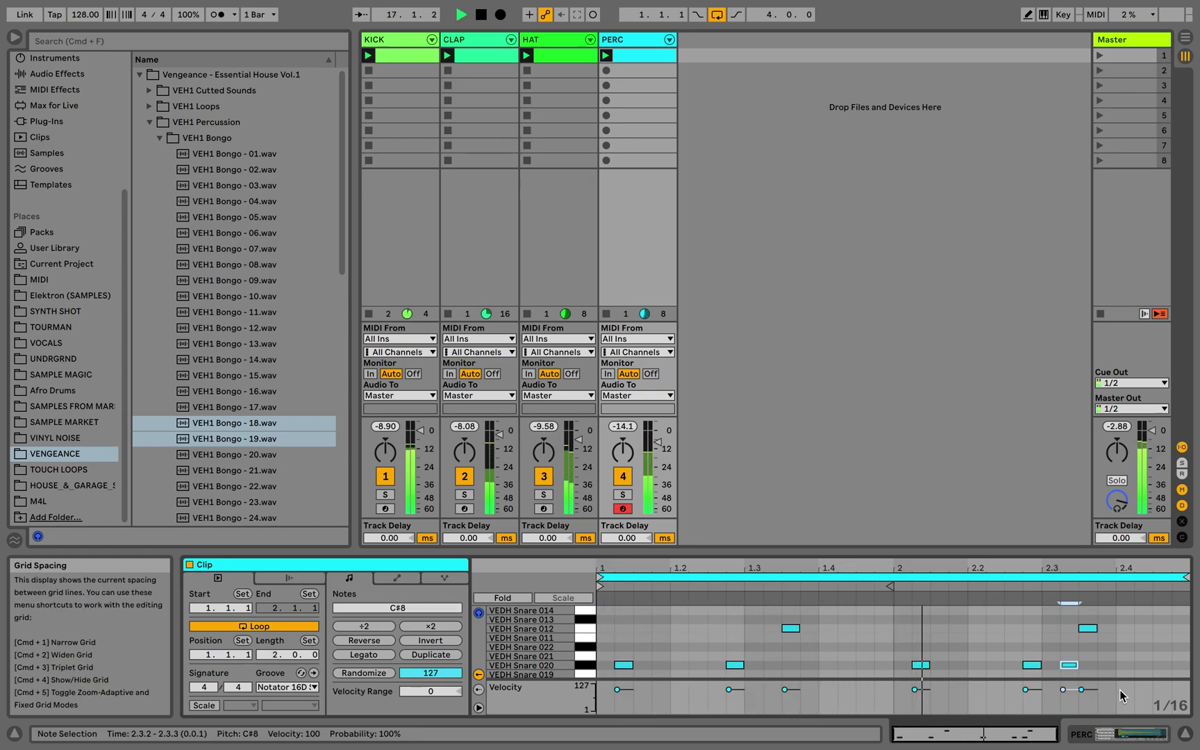
left_click_drag(1089, 628, 1170, 632)
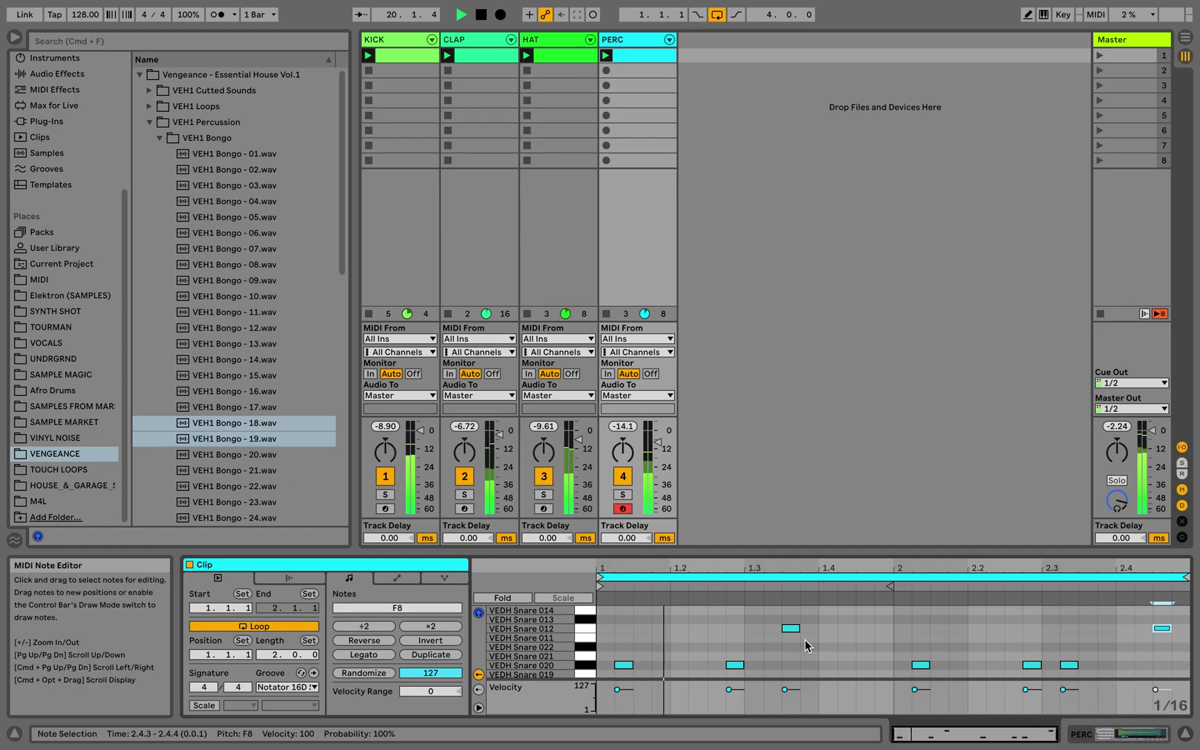
Audition lower pads, add a VEDH Percussion 020 (D#7) hit at 1.3.1 and copy it to 2.3.1
scroll(637, 633, "down", 3)
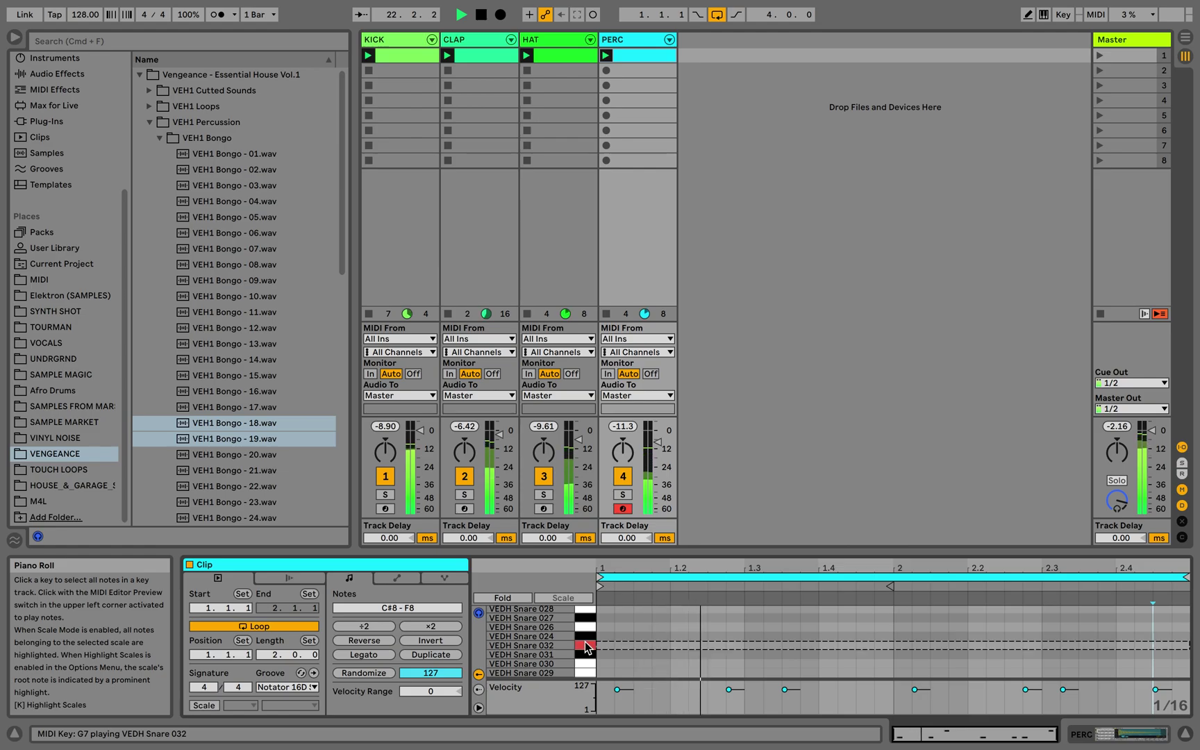
left_click(585, 664)
scroll(585, 663, "down", 2)
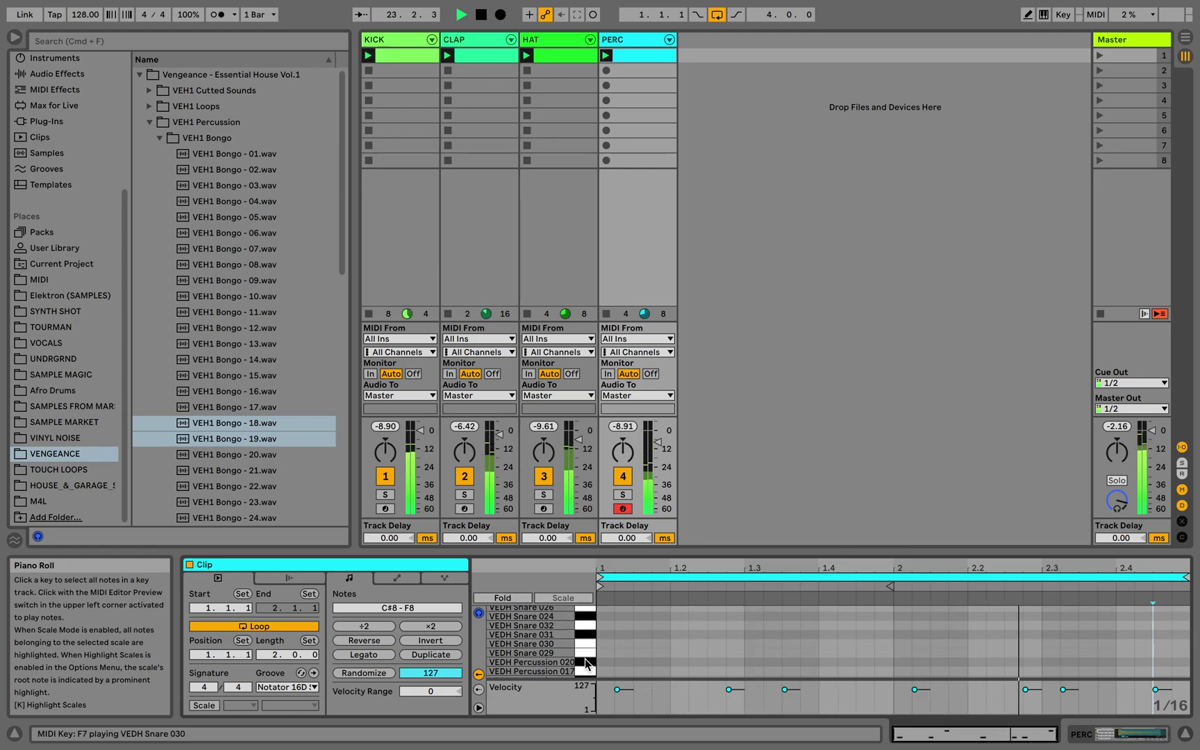
scroll(586, 665, "down", 2)
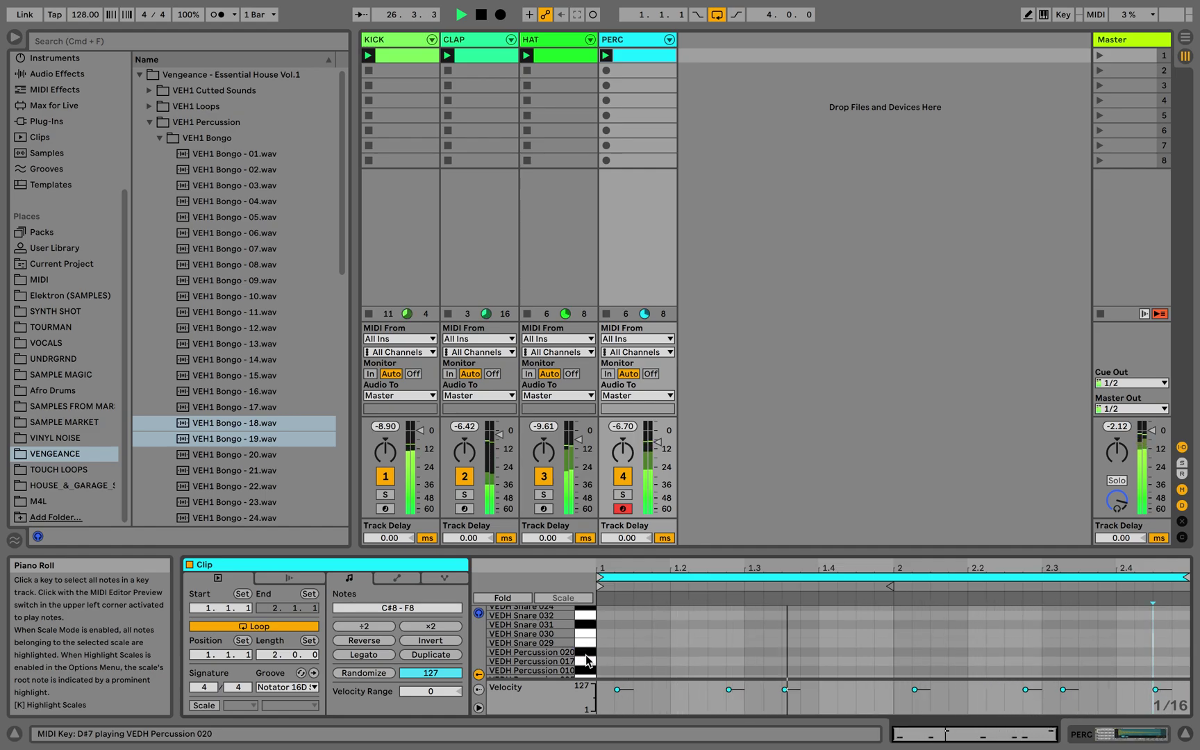
left_click(754, 659)
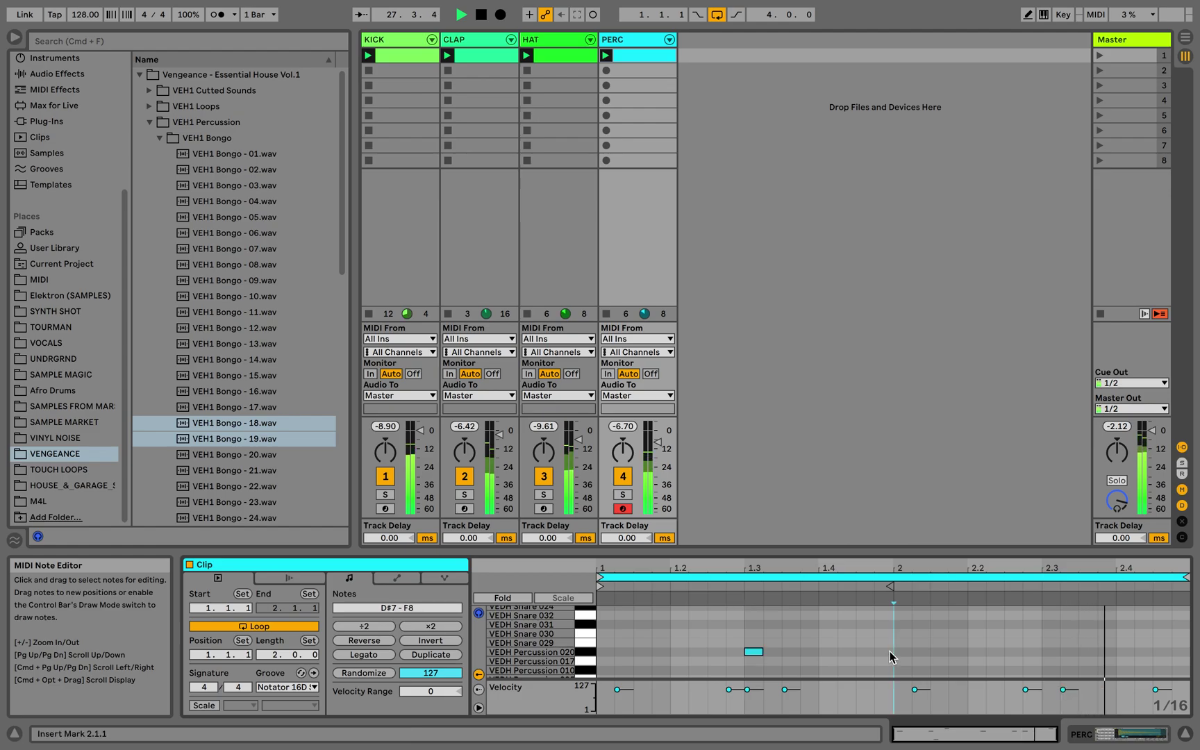
key("super+v")
key("space")
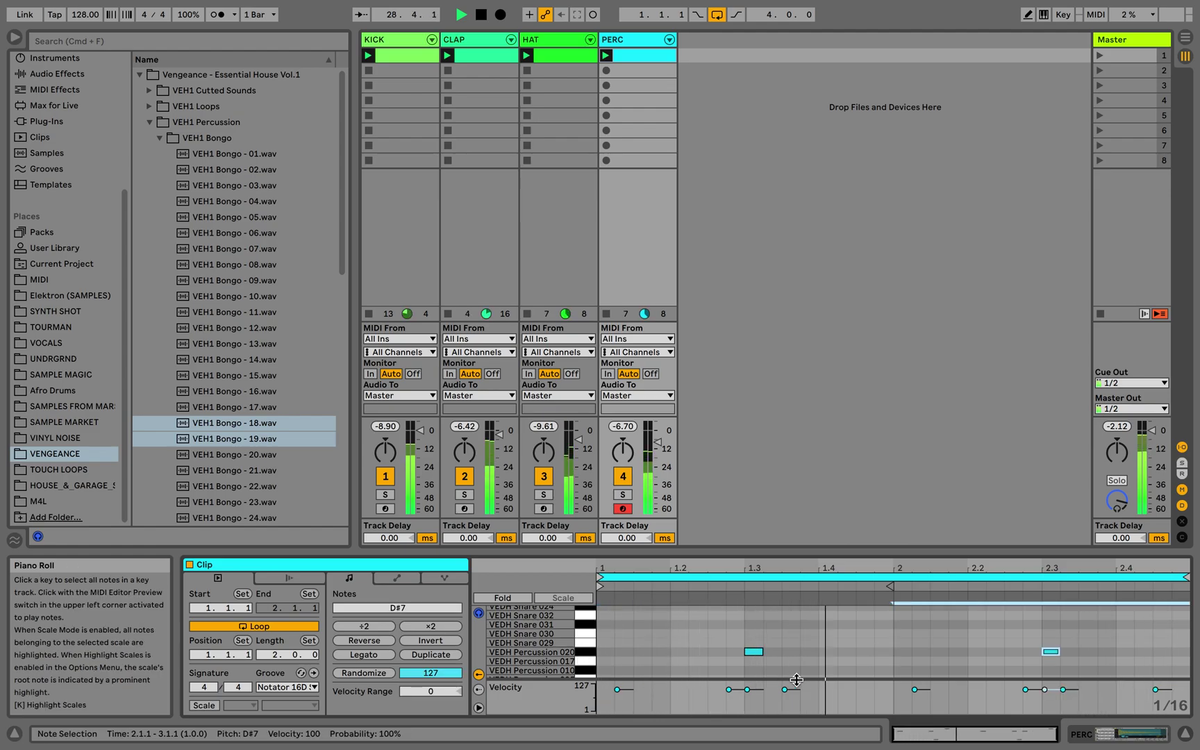
Shift both VEDH Percussion 020 hits two sixteenths later, to 1.3.3 and 2.3.3, and play the result
left_click(1109, 662)
key("super+a")
key("Right")
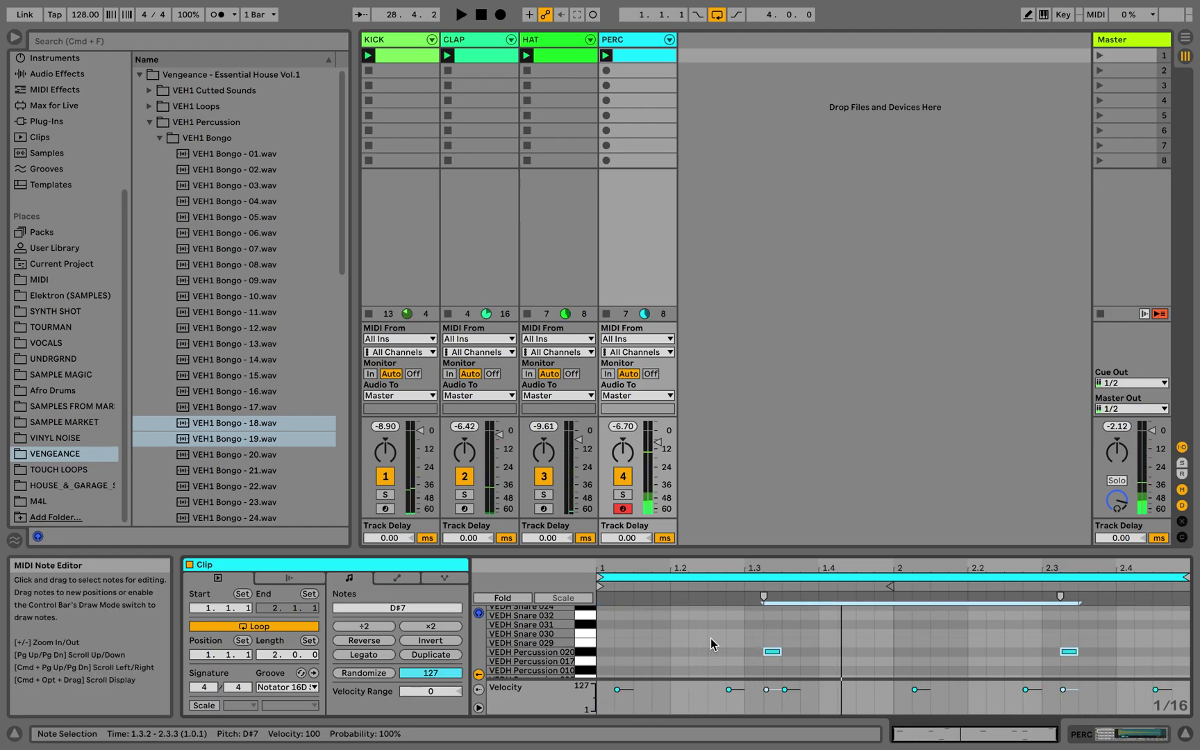
key("Right")
key("space")
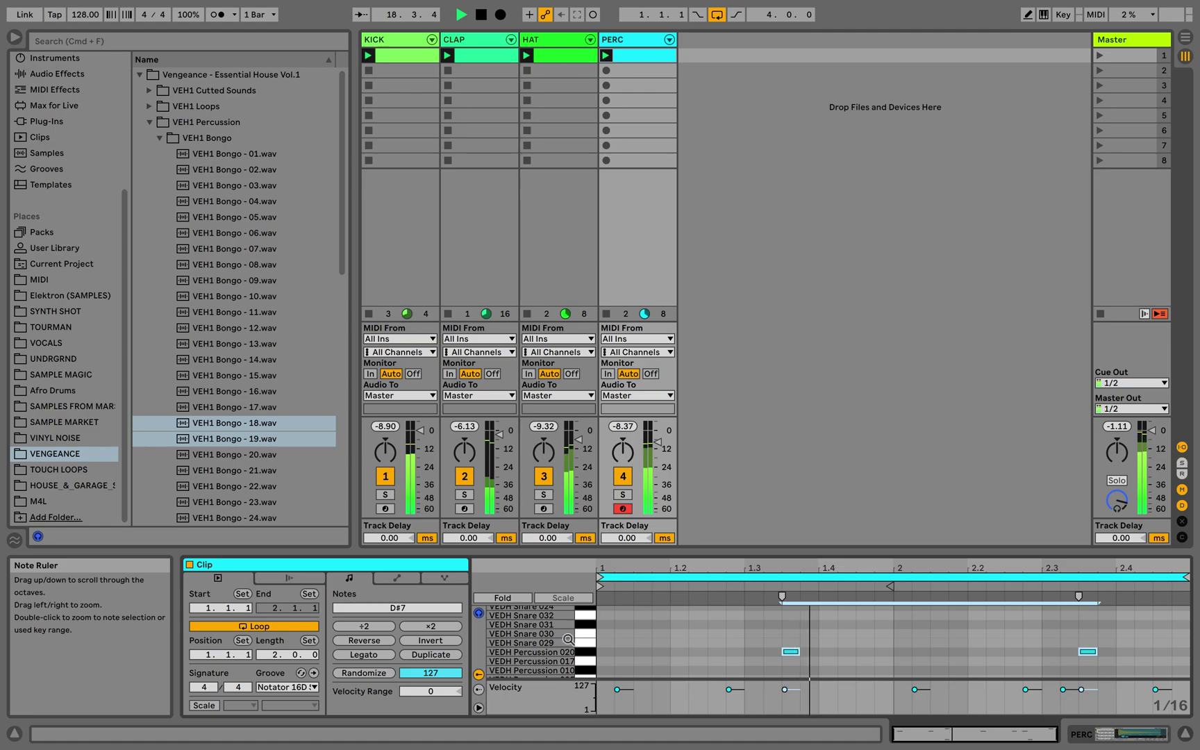
Audition the percussion pads and add VEDH Percussion 043 (B6) hits at 1.1.2, 1.1.4 and 1.2.3
left_click(586, 666)
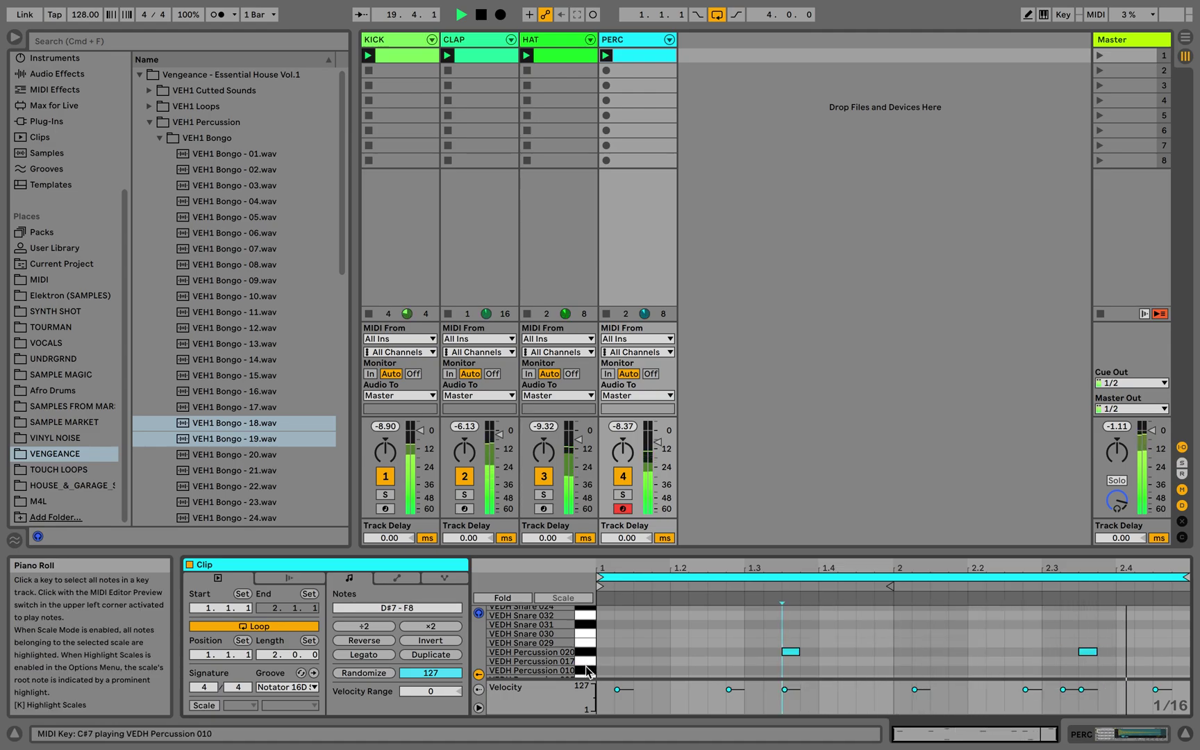
scroll(588, 656, "down", 3)
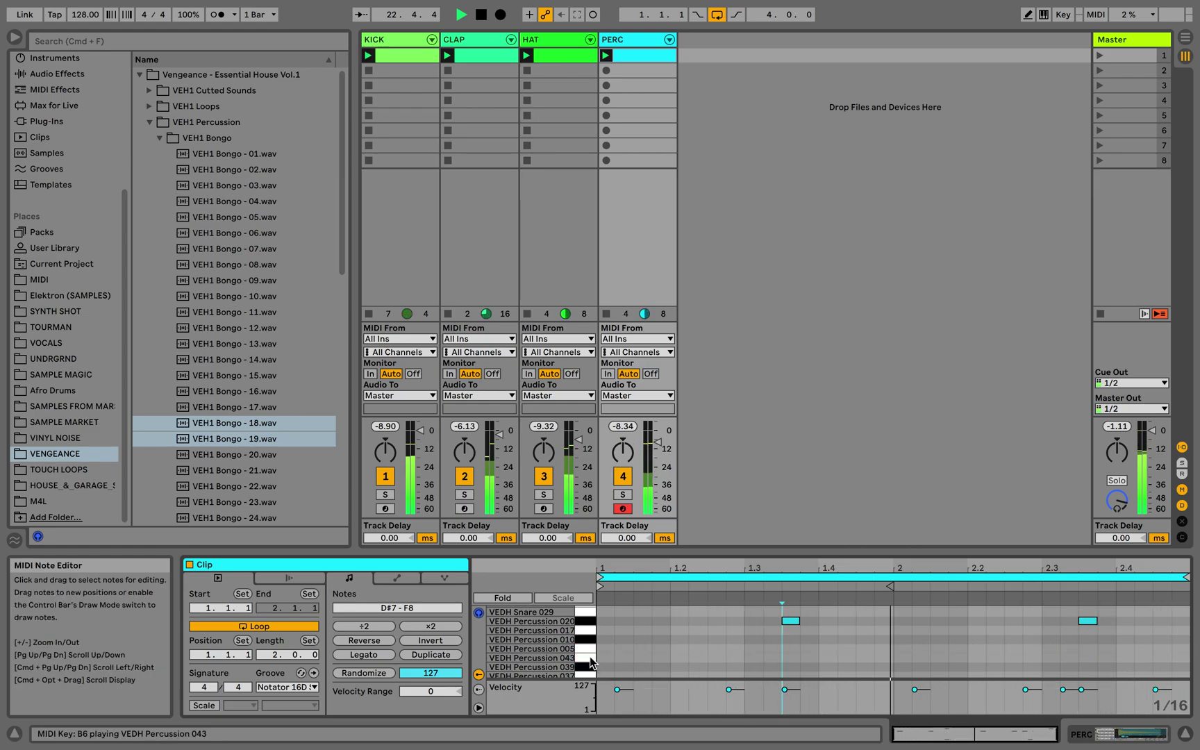
double_click(603, 657)
key("space")
left_click_drag(603, 657, 620, 657)
key("space")
key("space")
double_click(666, 656)
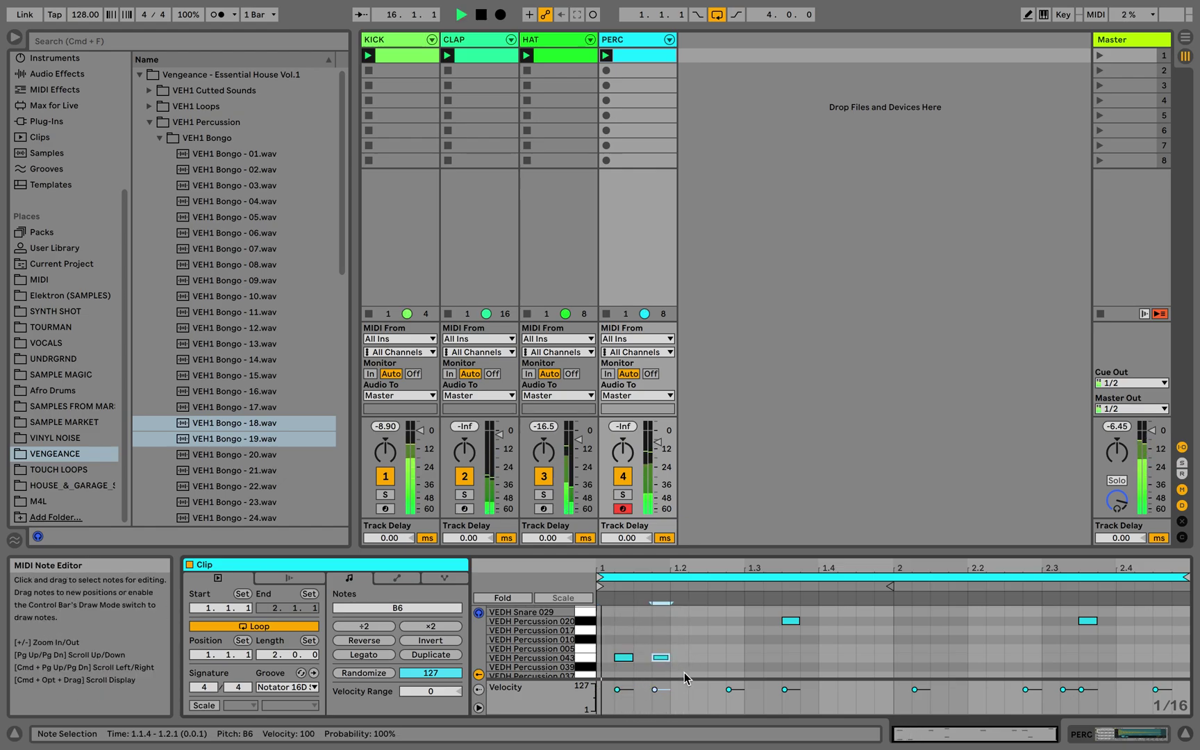
double_click(716, 657)
key("space")
key("space")
Duplicate the three VEDH Percussion 043 hits of bar one into bar two and play the clip
left_click_drag(892, 662, 597, 653)
key("super+d")
key("space")
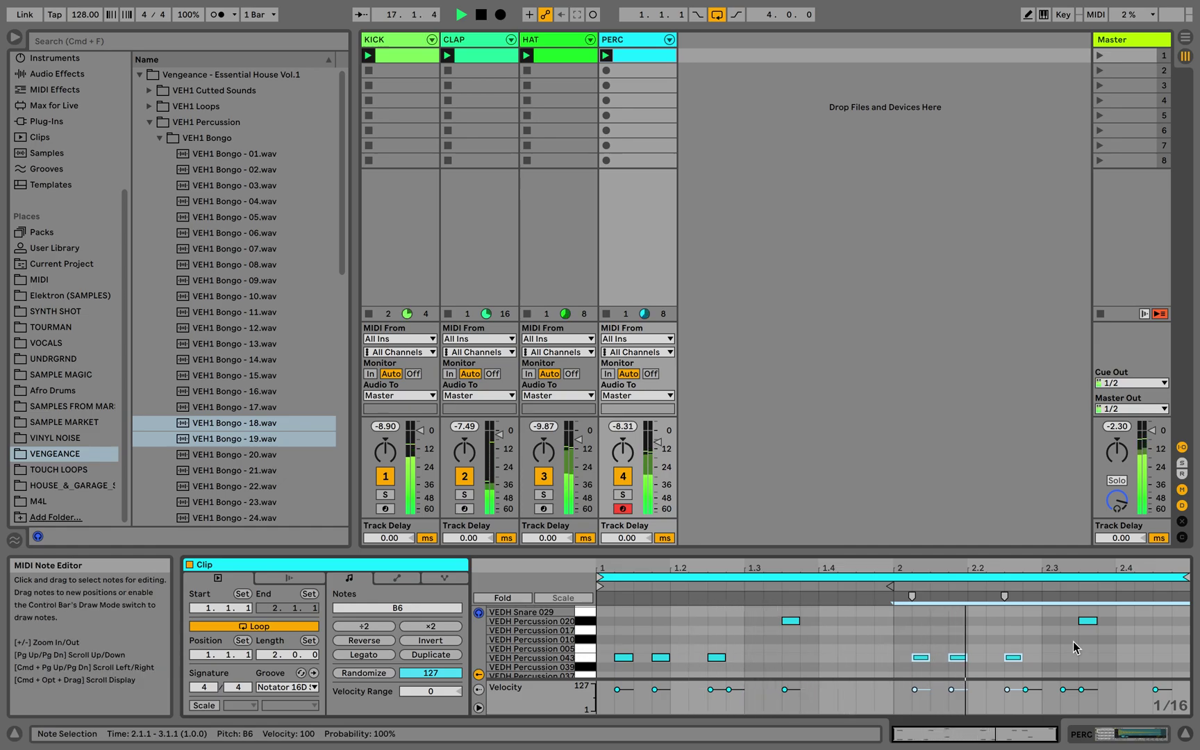
Add VEDH Percussion 043 hits at 2.4.2 and 2.4.3, and lower the 2.4.2 hit's velocity to 73
double_click(1143, 657)
double_click(1180, 658)
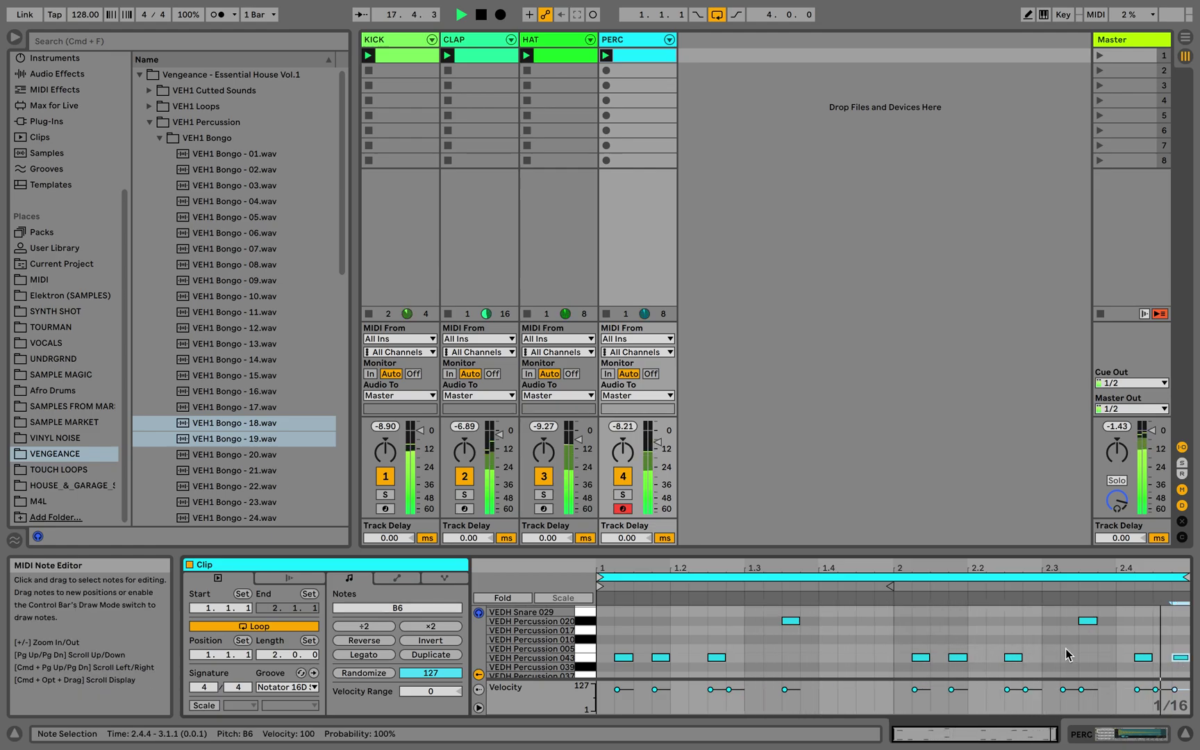
left_click_drag(1181, 658, 1161, 660)
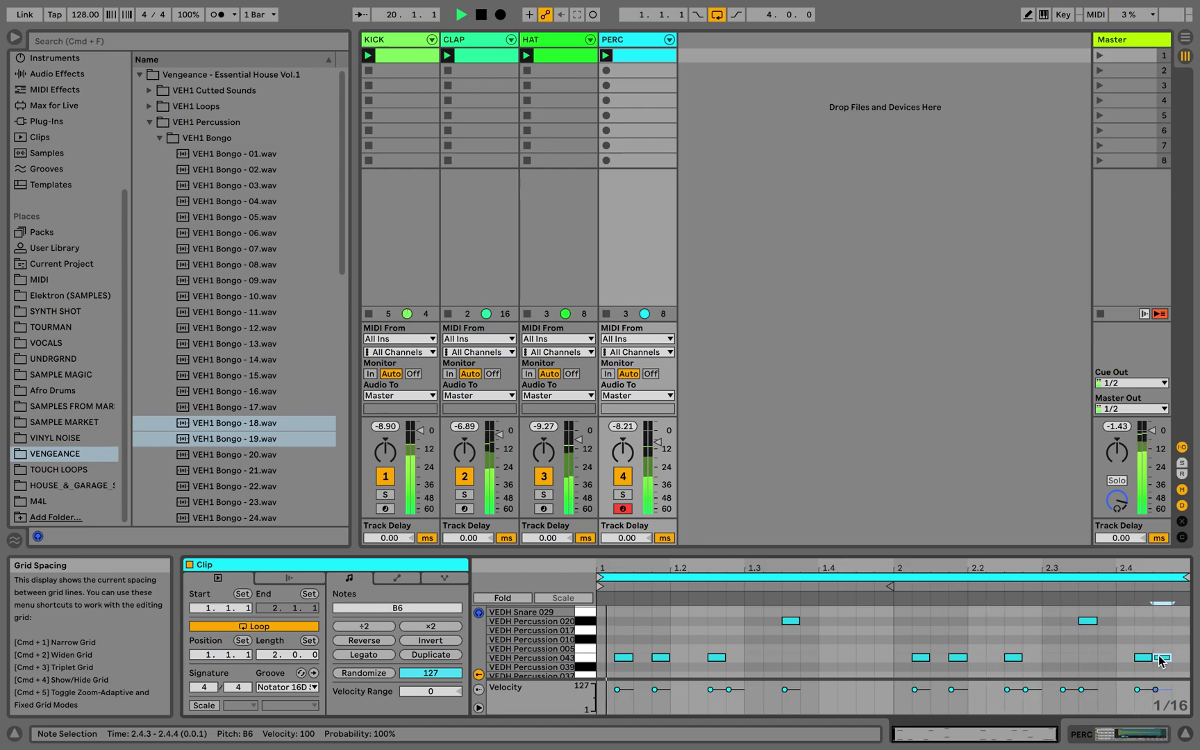
left_click_drag(1137, 690, 1137, 698)
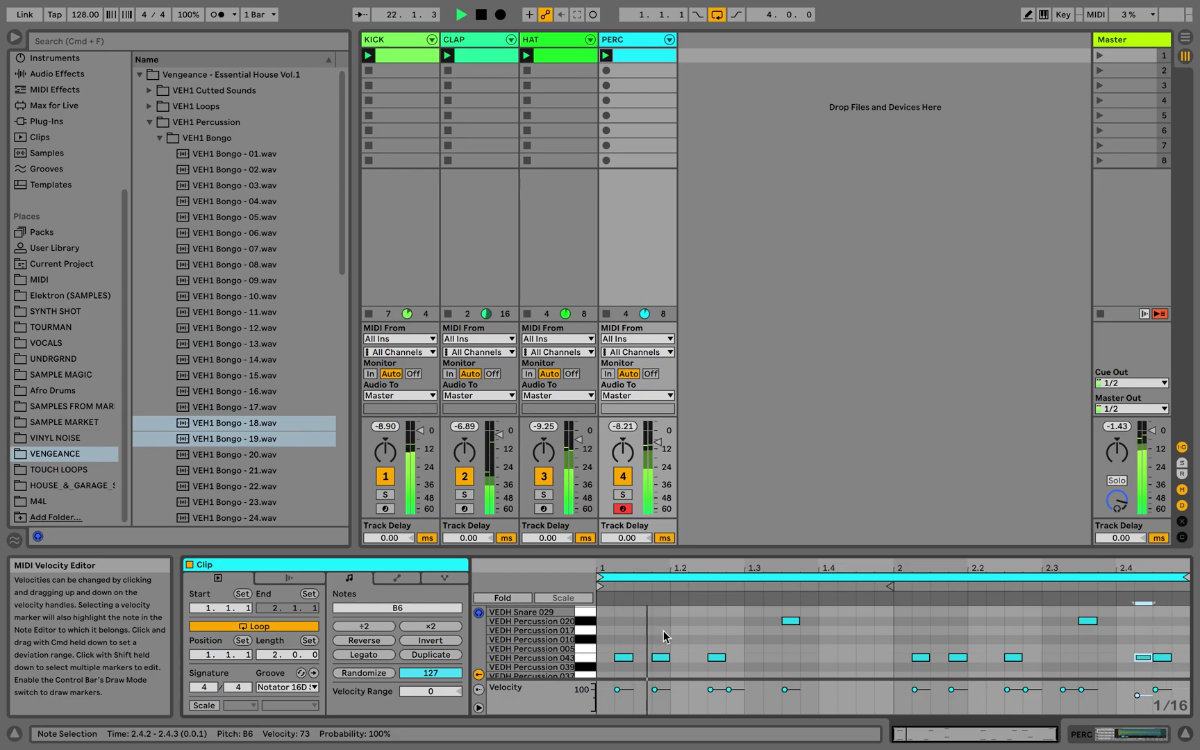
Add VEDH Percussion 037 (A6) hits at 1.3.3, 2.3.2 and 2.4.3, trying the last one on nearby sixteenths
scroll(625, 646, "down", 3)
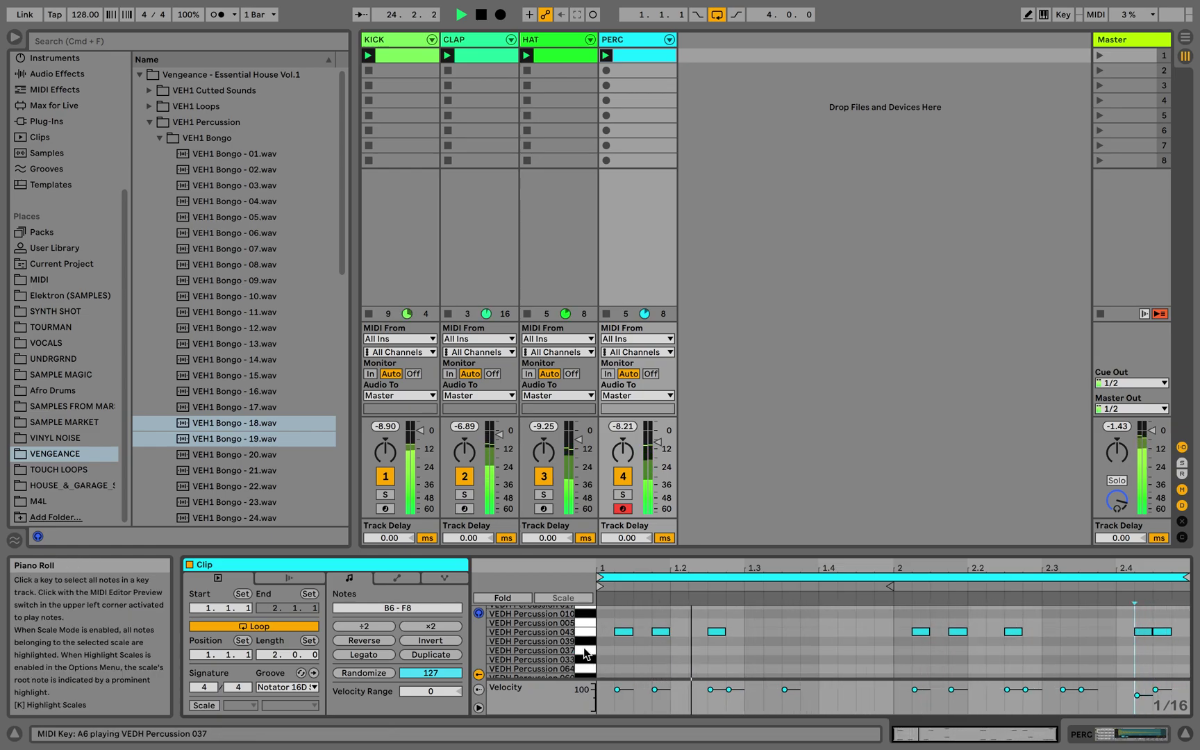
double_click(792, 651)
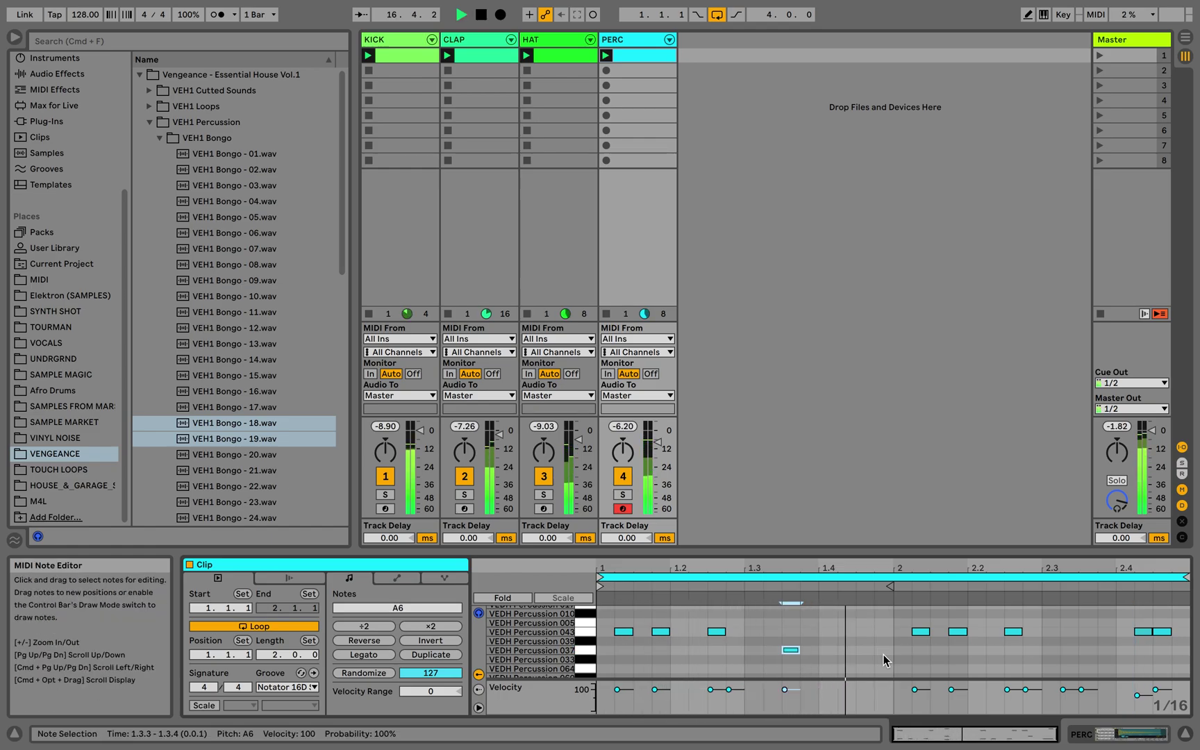
double_click(1069, 651)
double_click(1106, 651)
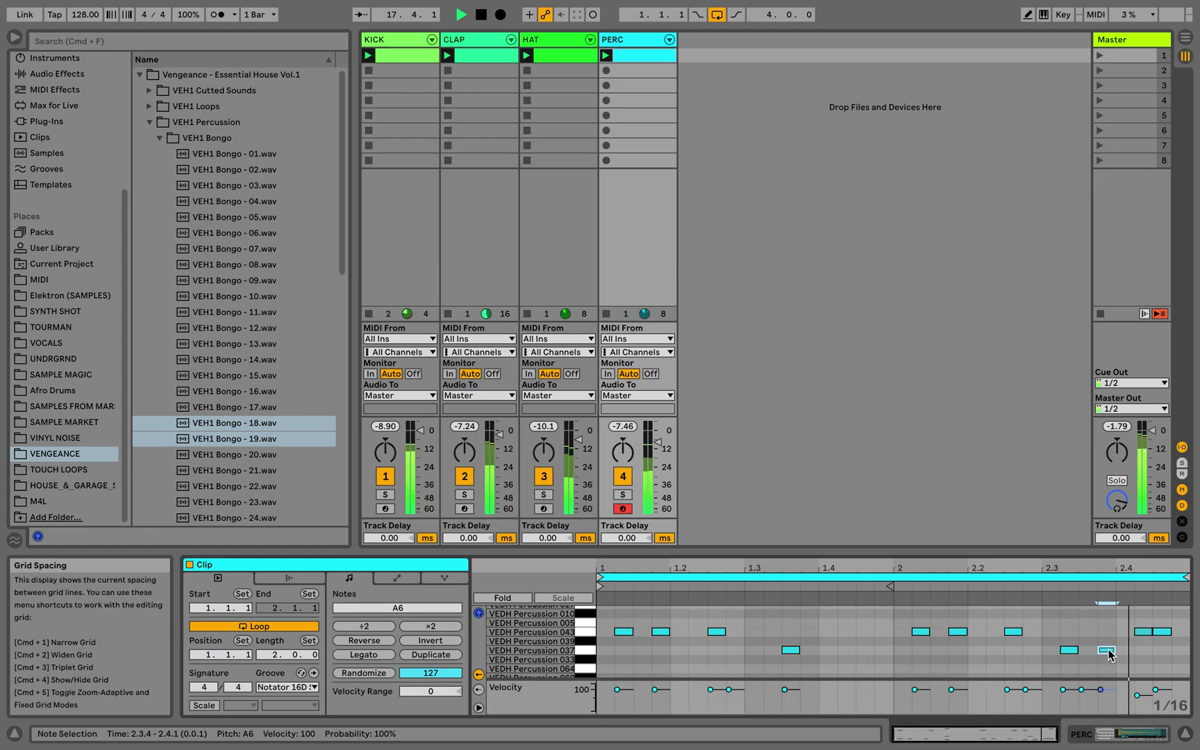
left_click_drag(1109, 655, 1126, 650)
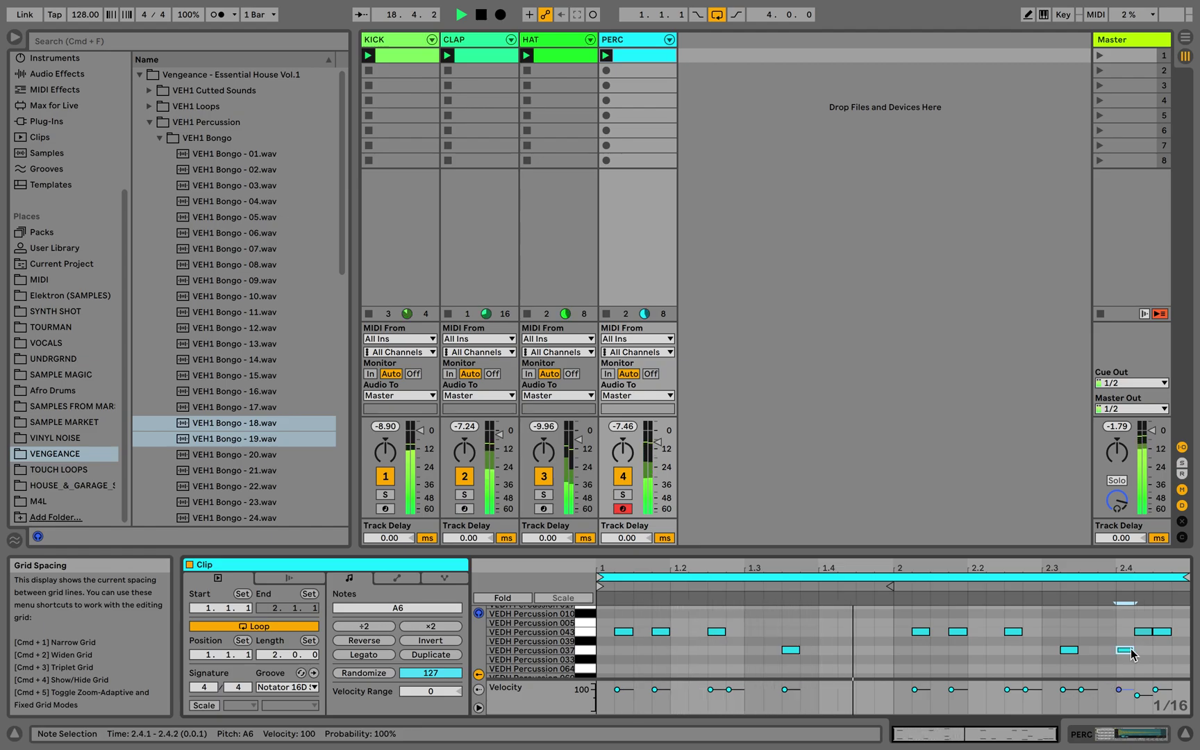
left_click_drag(1126, 651, 1143, 651)
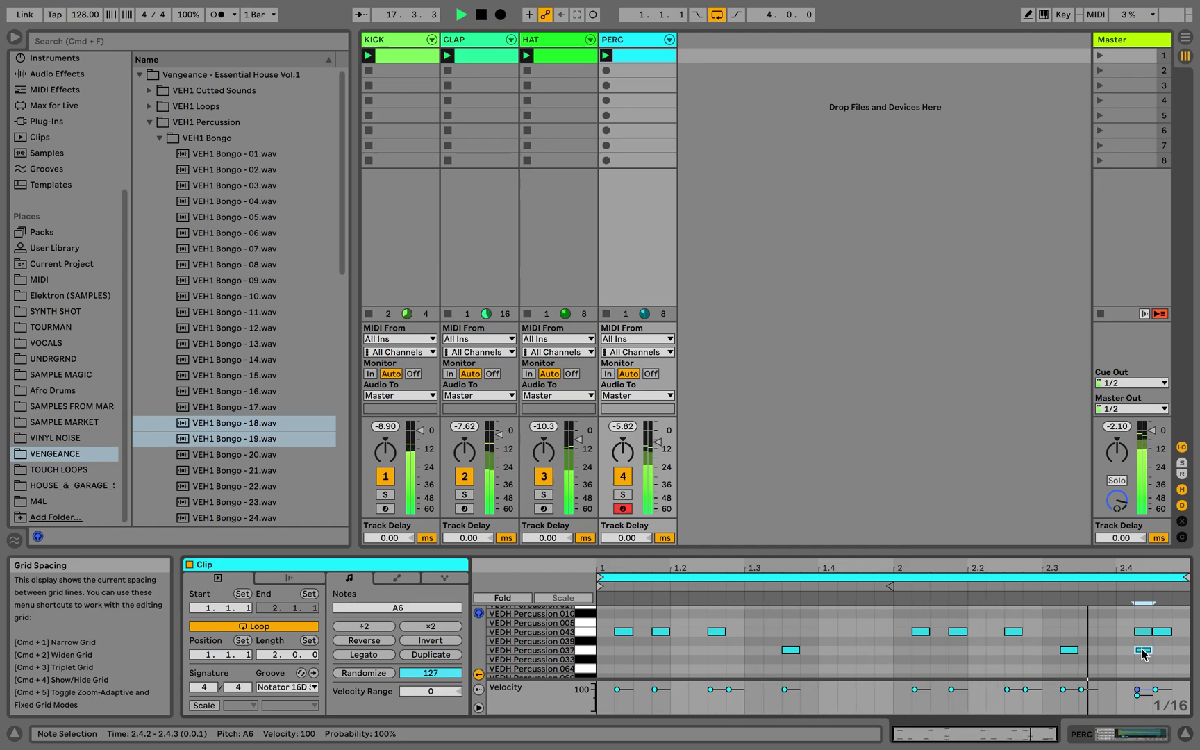
left_click_drag(1143, 654, 1163, 654)
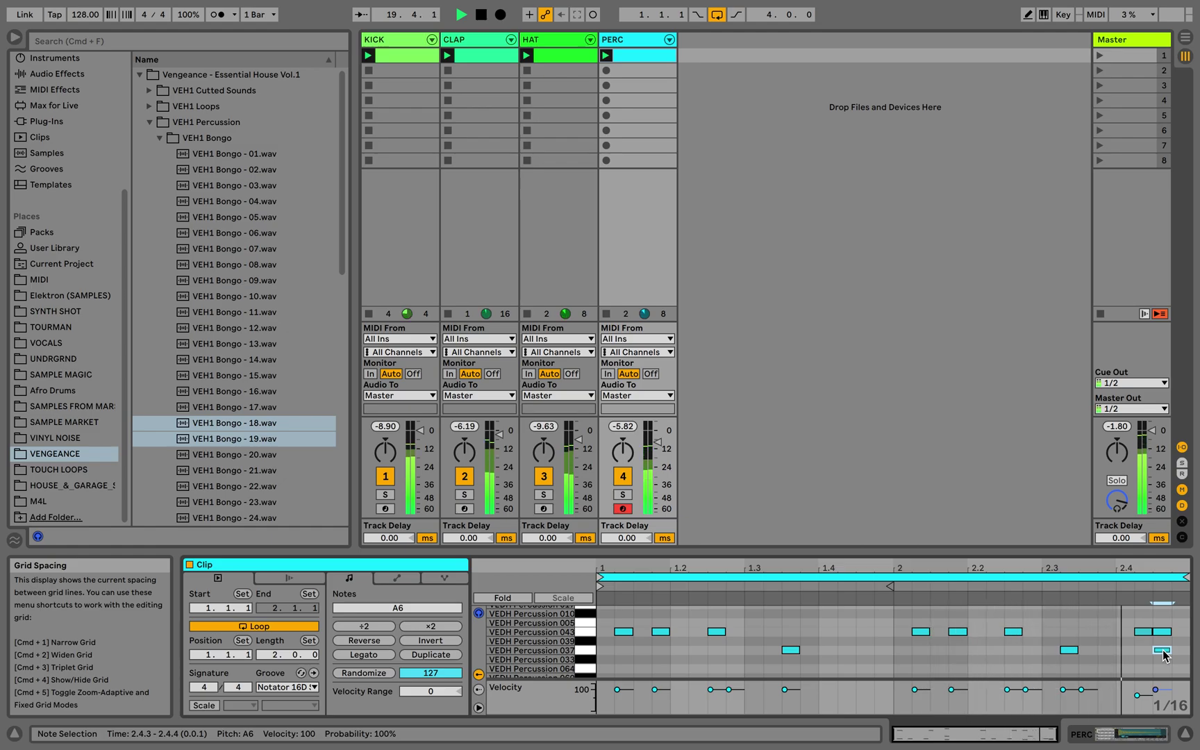
Audition lower VEDH percussion pads, stop playback and extend the PERC clip's loop length to 4.0.0
left_click(735, 653)
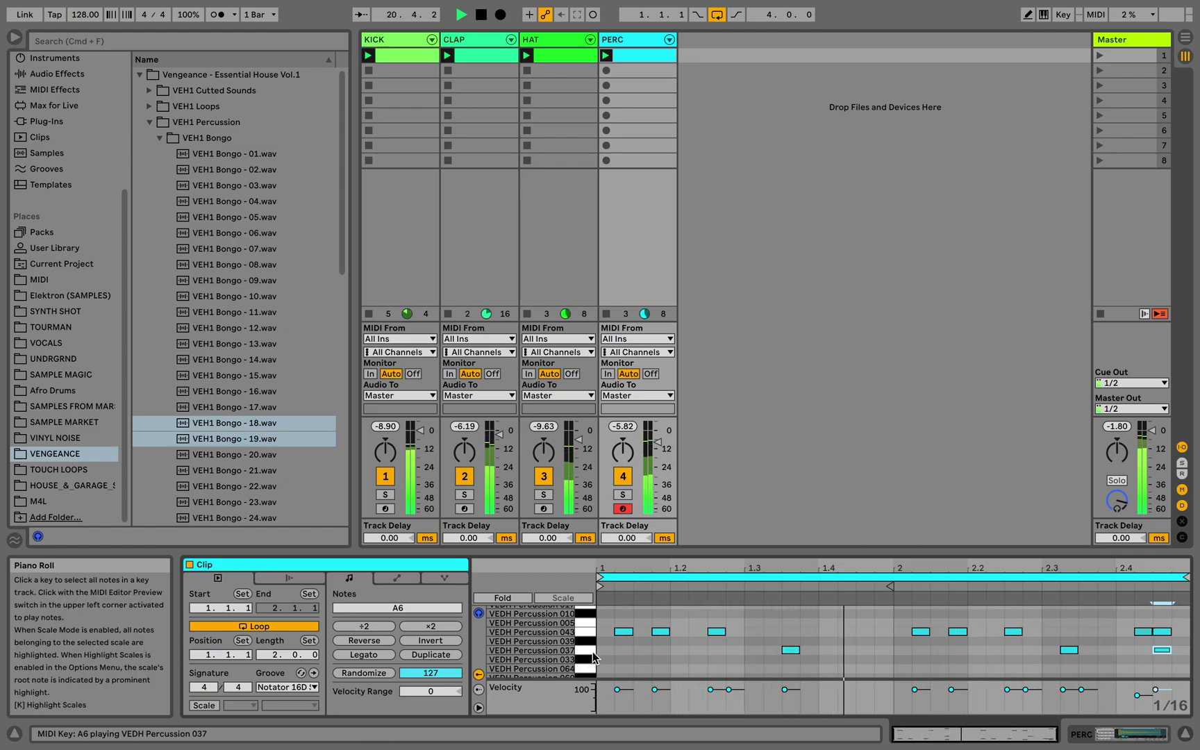
scroll(594, 665, "down", 2)
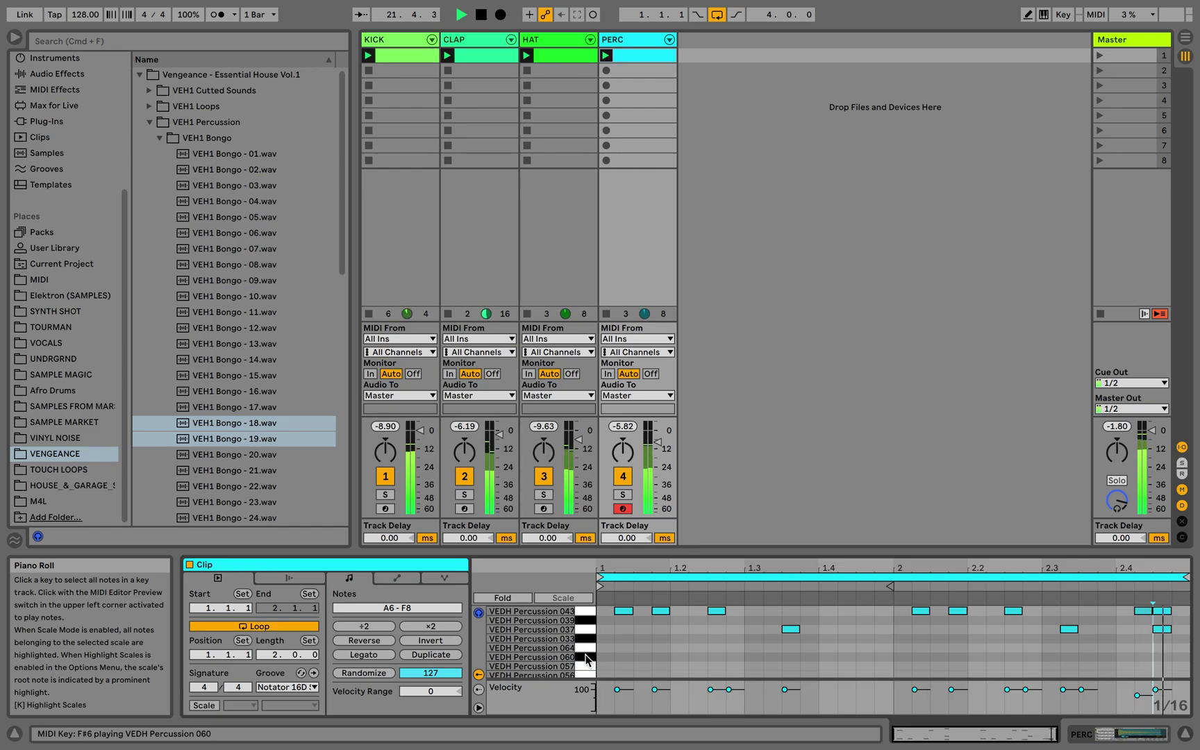
key("space")
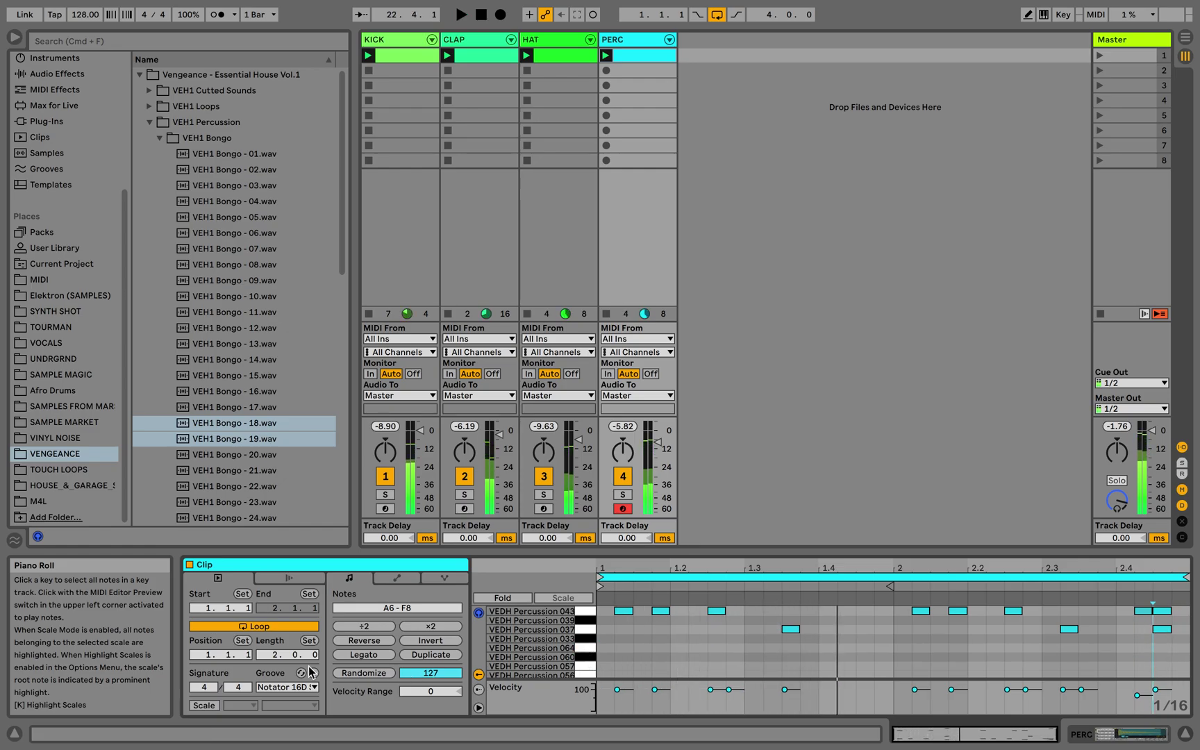
left_click_drag(271, 658, 271, 652)
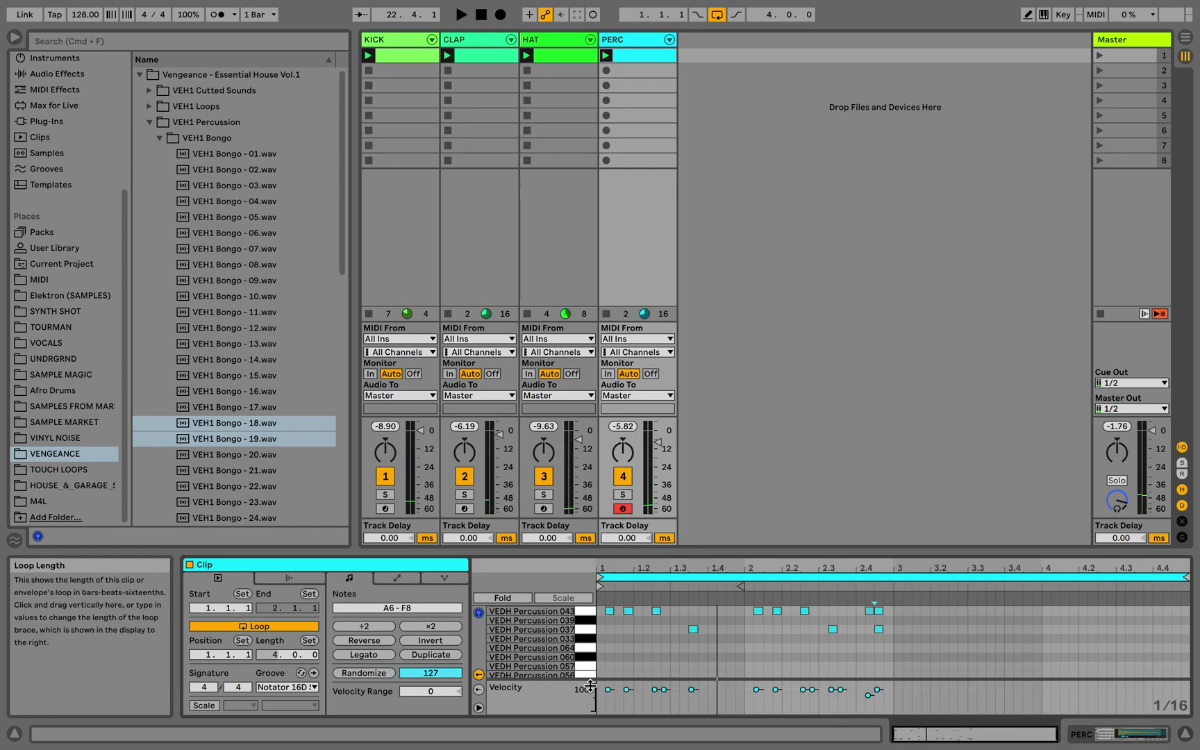
Duplicate all PERC notes of bars one and two into bars three and four, nudging the copy to start at 3.1.2
key("super+a")
key("super+d")
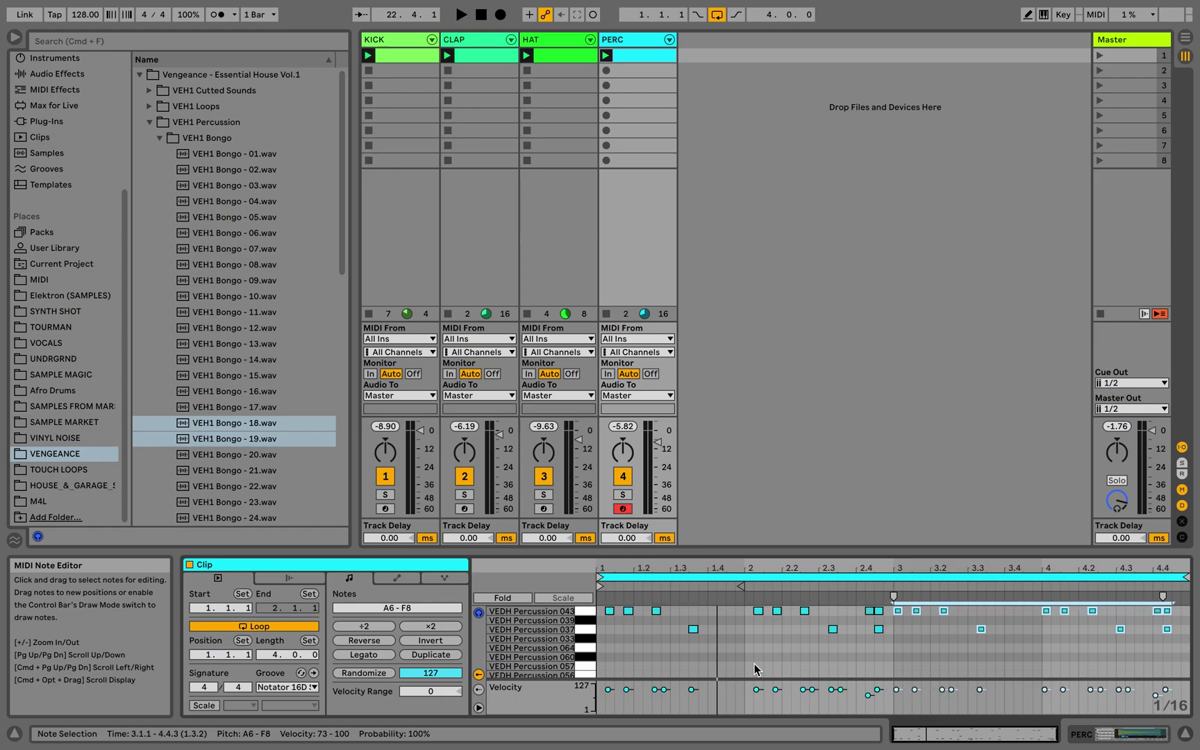
key("space")
left_click(595, 641)
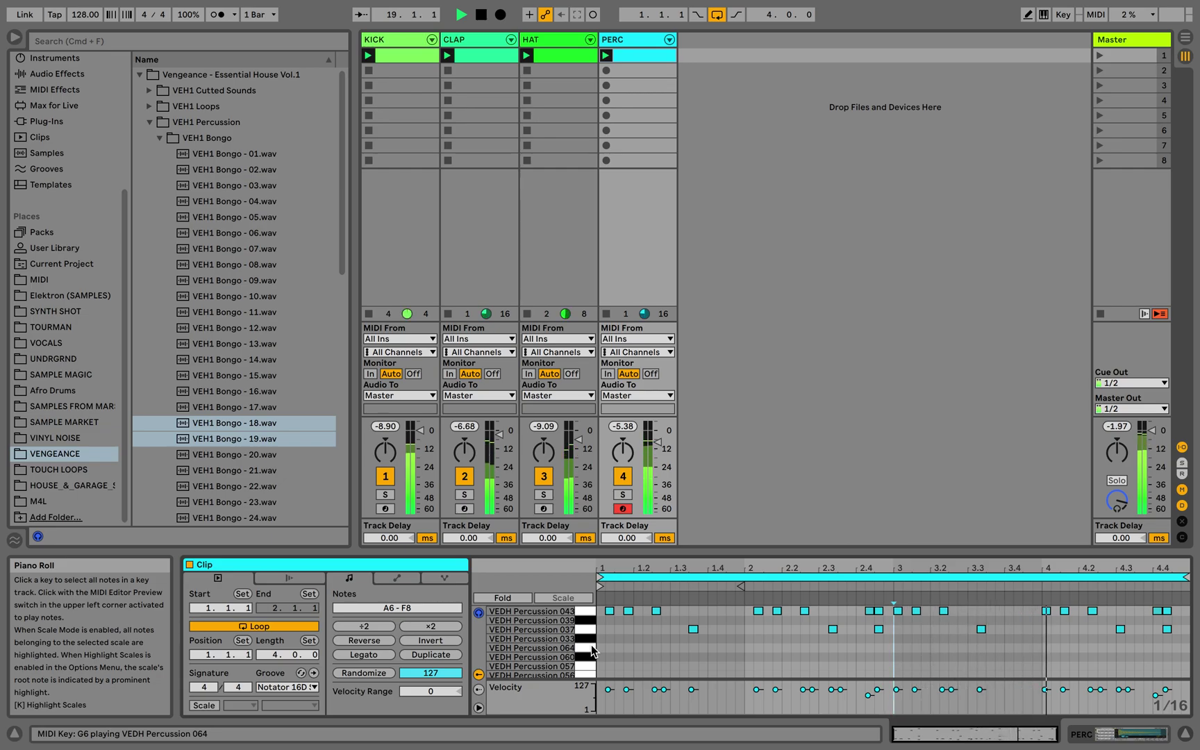
key("super+z")
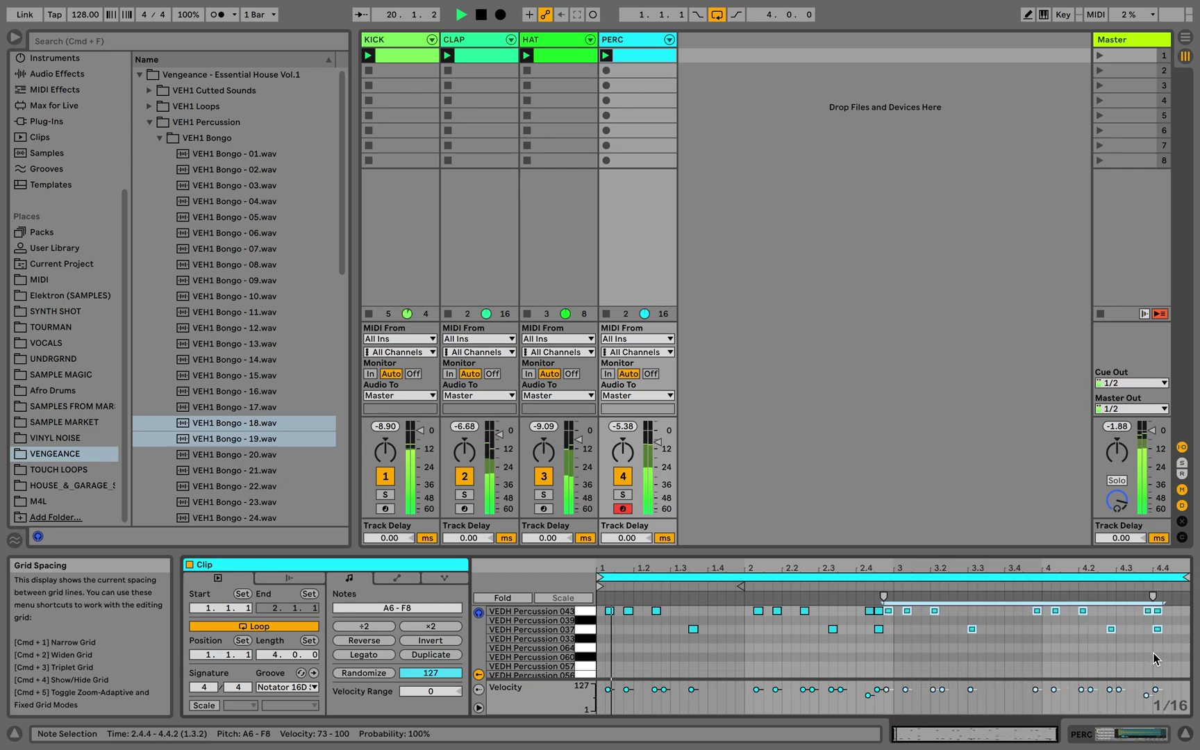
key("Right")
key("Right")
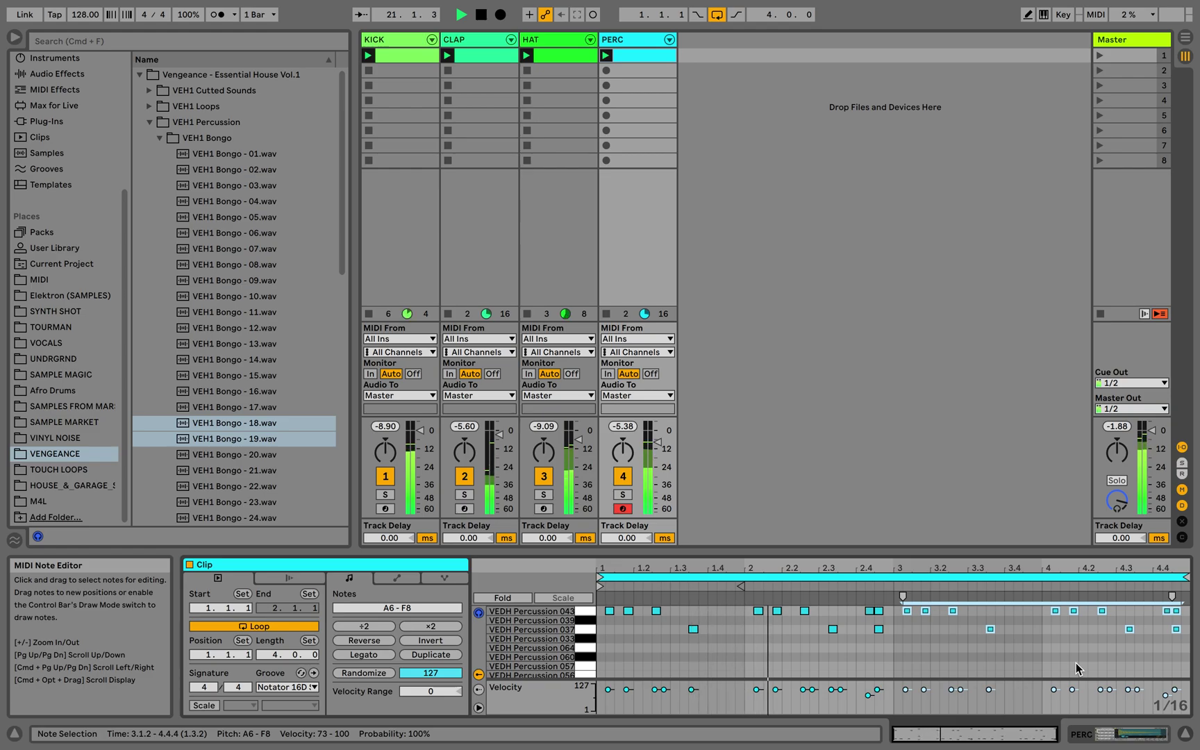
Audition VEDH Percussion 060 and add hits on it at 1.1.3 and 1.2.4
left_click(586, 660)
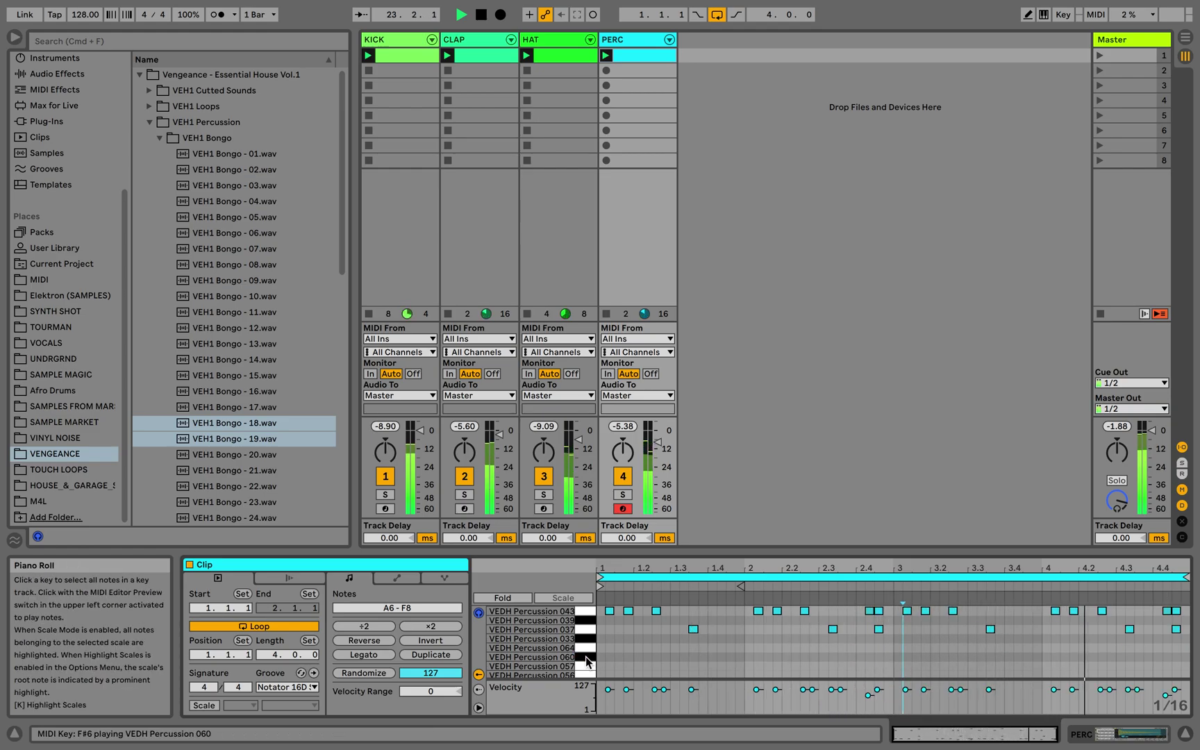
key("space")
left_click(623, 658)
double_click(618, 657)
key("space")
double_click(664, 657)
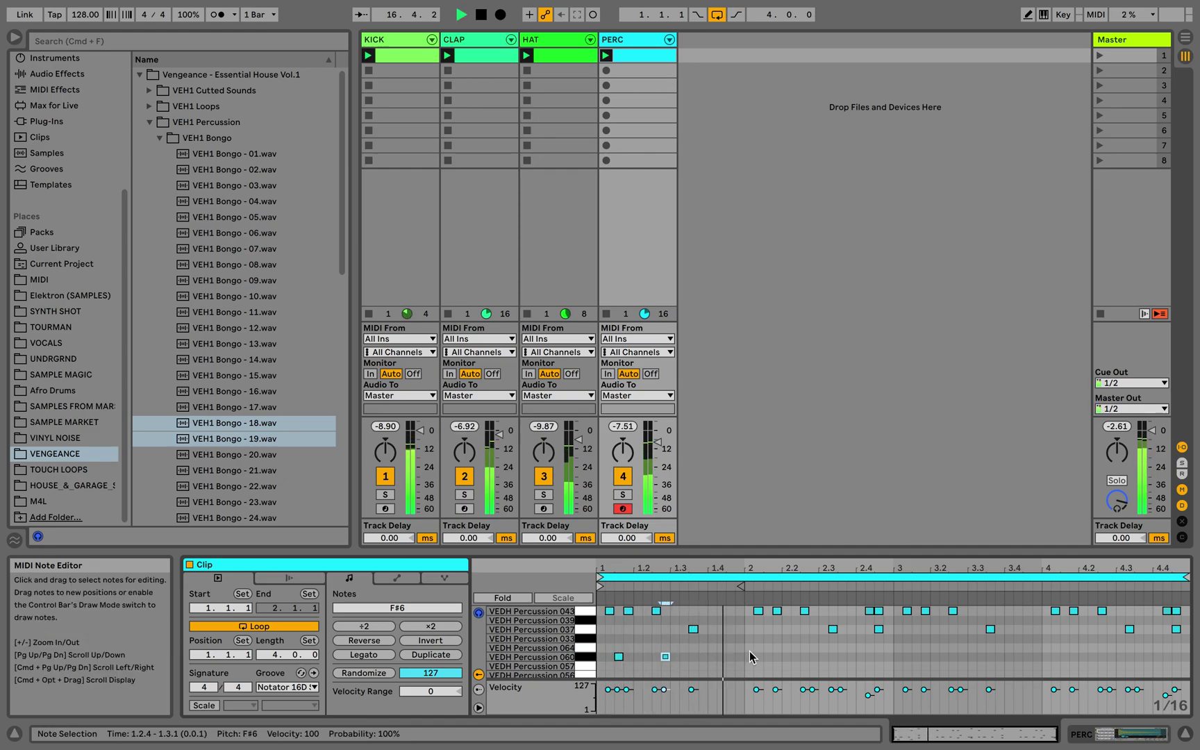
Duplicate bar one's two VEDH Percussion 060 hits into bars two, three and four
left_click_drag(745, 653, 597, 657)
key("super+d")
key("super+d")
key("super+d")
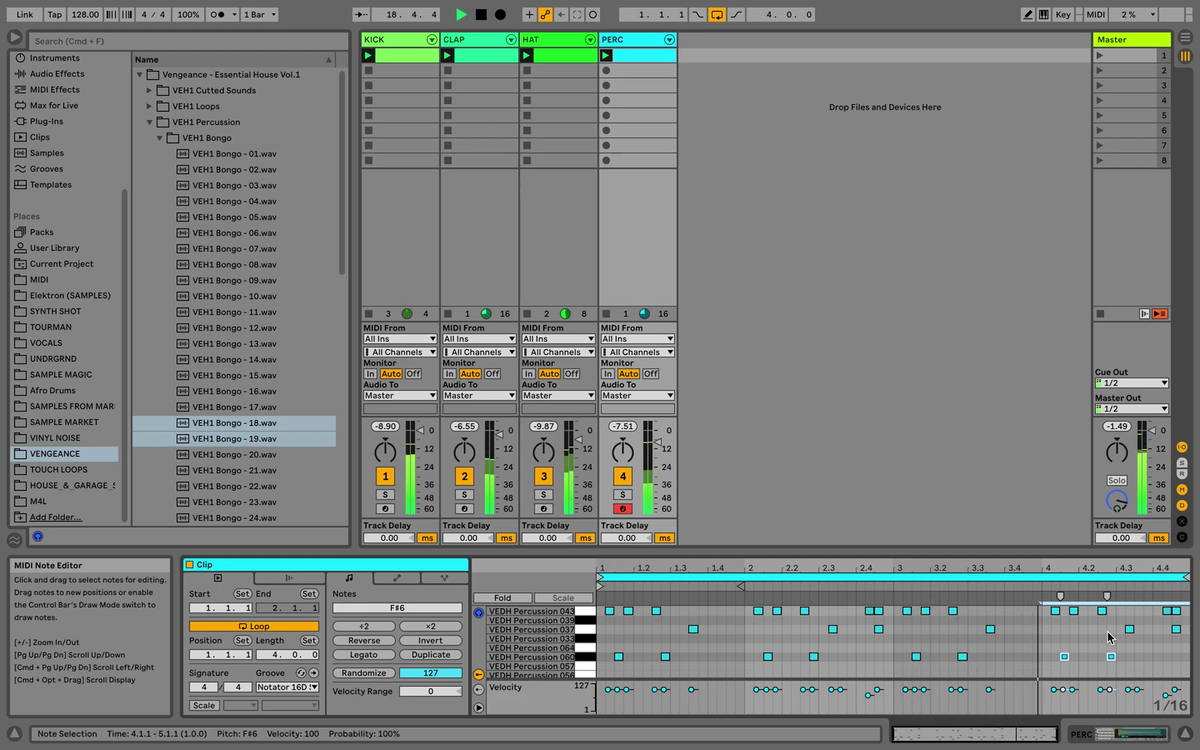
Add a VEDH Percussion 060 hit at 4.4.2 and a VEDH Percussion 064 hit at 4.3.3
double_click(1167, 657)
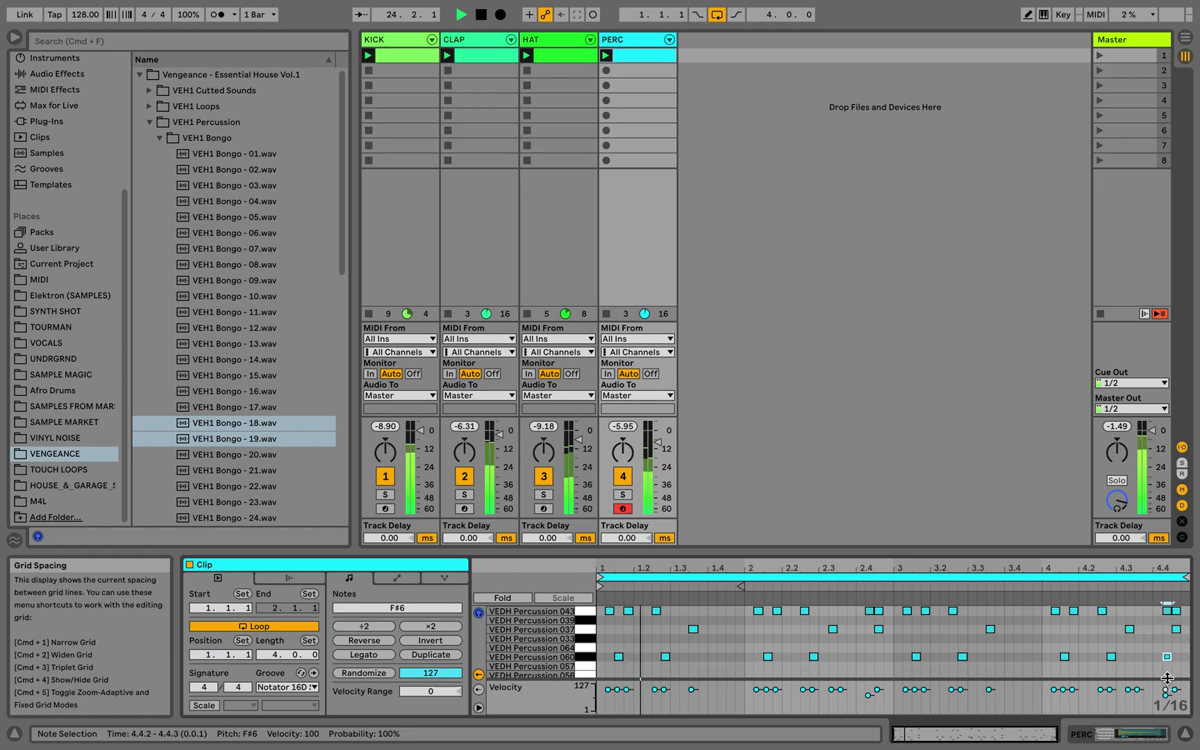
left_click(587, 653)
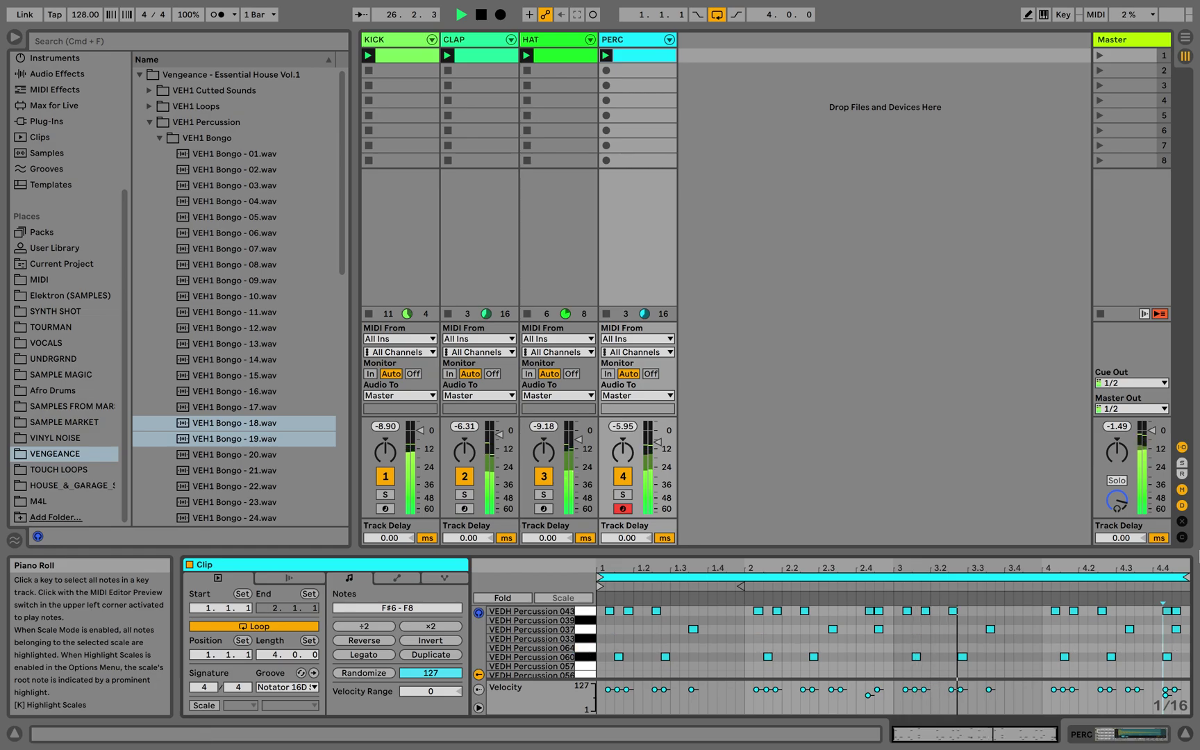
double_click(1148, 647)
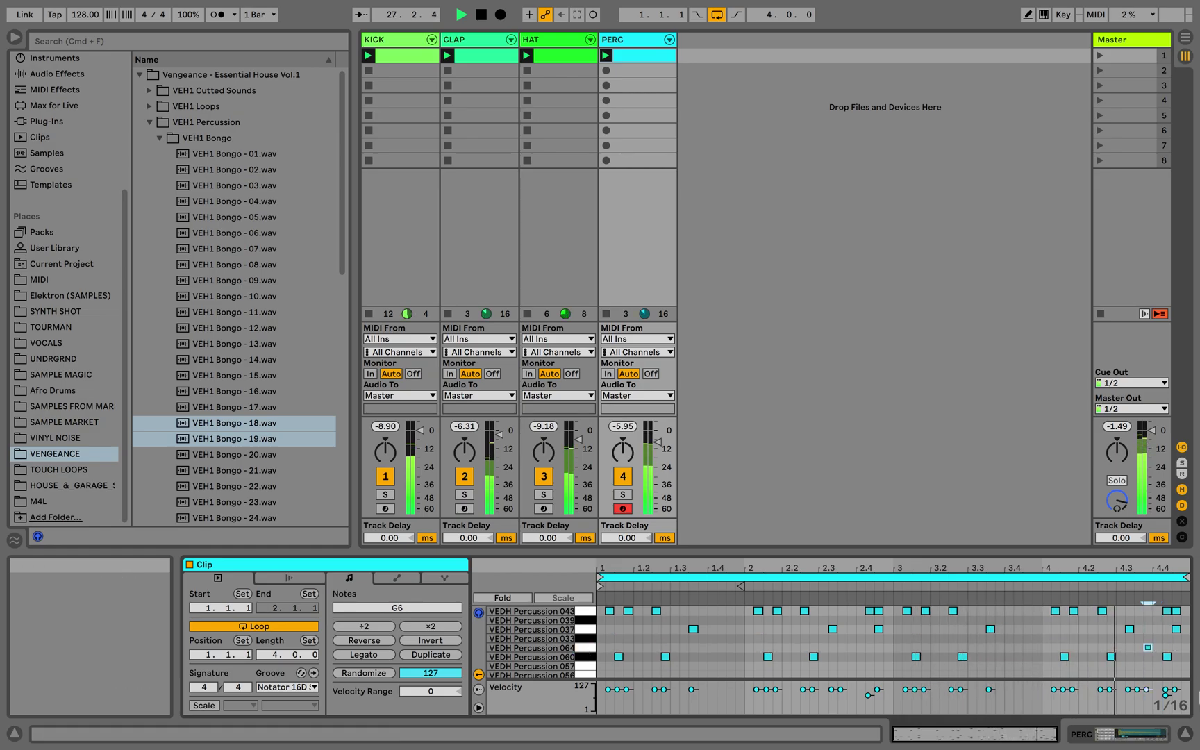
key("Left")
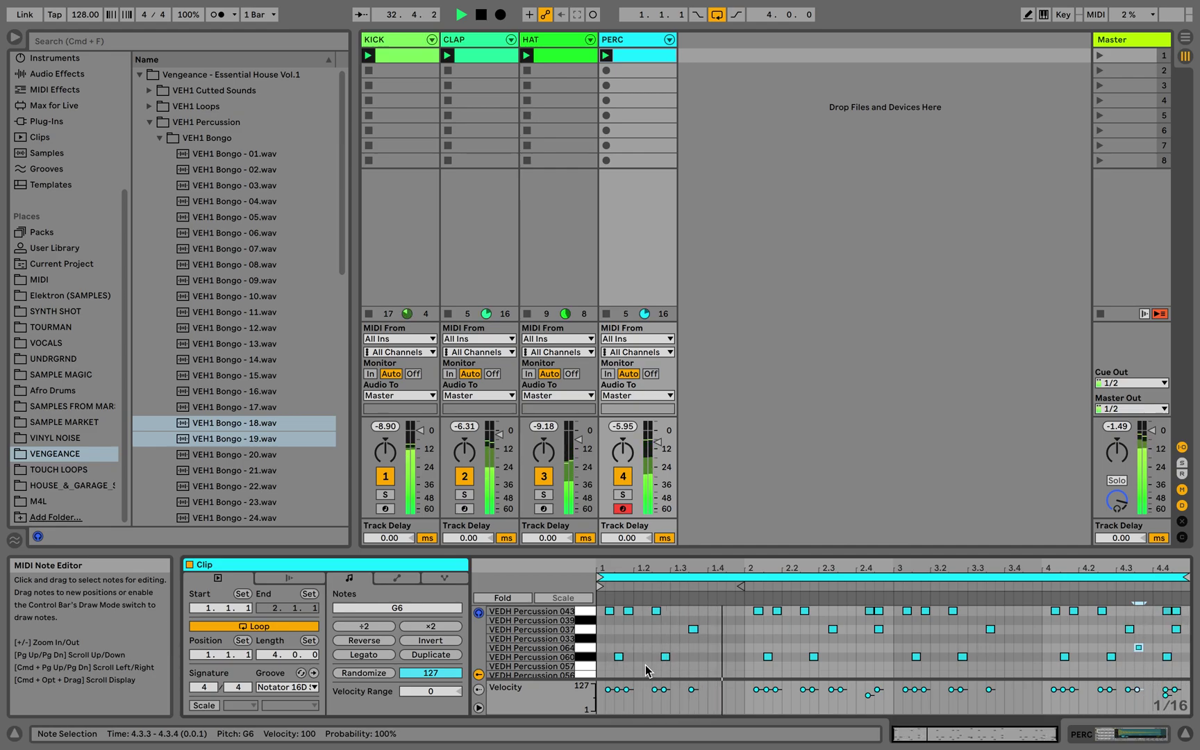
Add a VEDH Percussion 057 hit in bar one, move it to 1.3.4 and play the clip
scroll(694, 638, "down", 3)
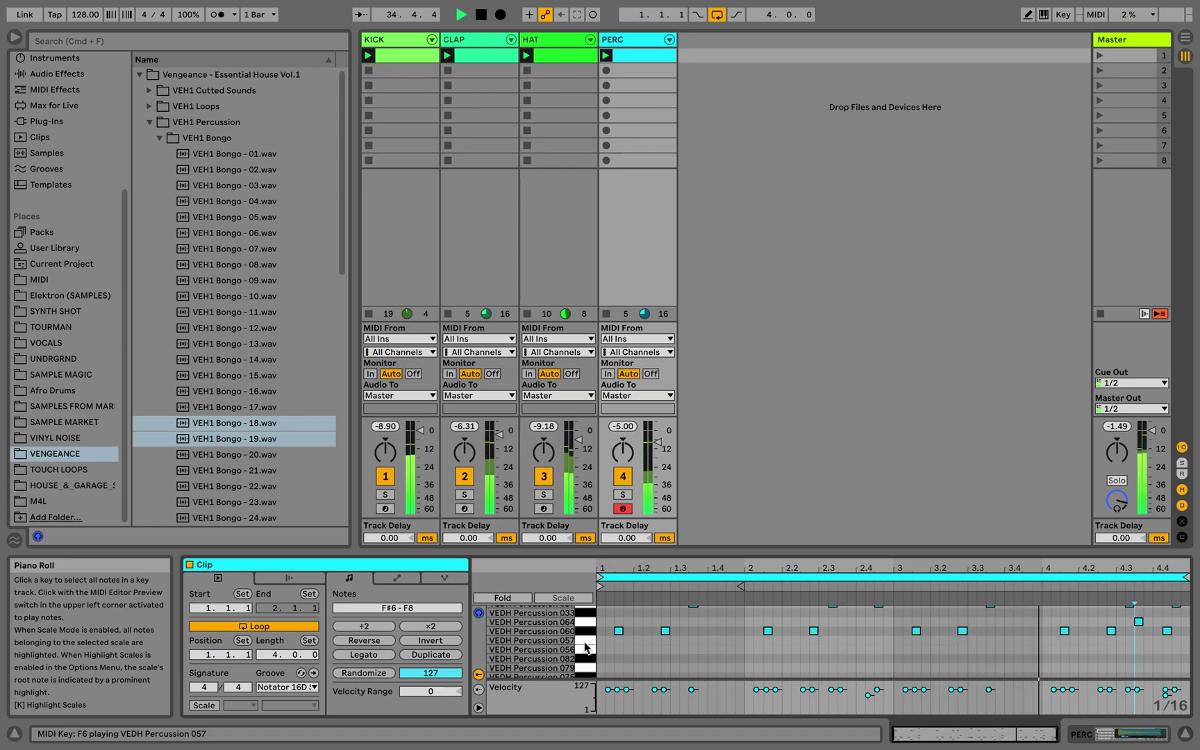
key("space")
key("space")
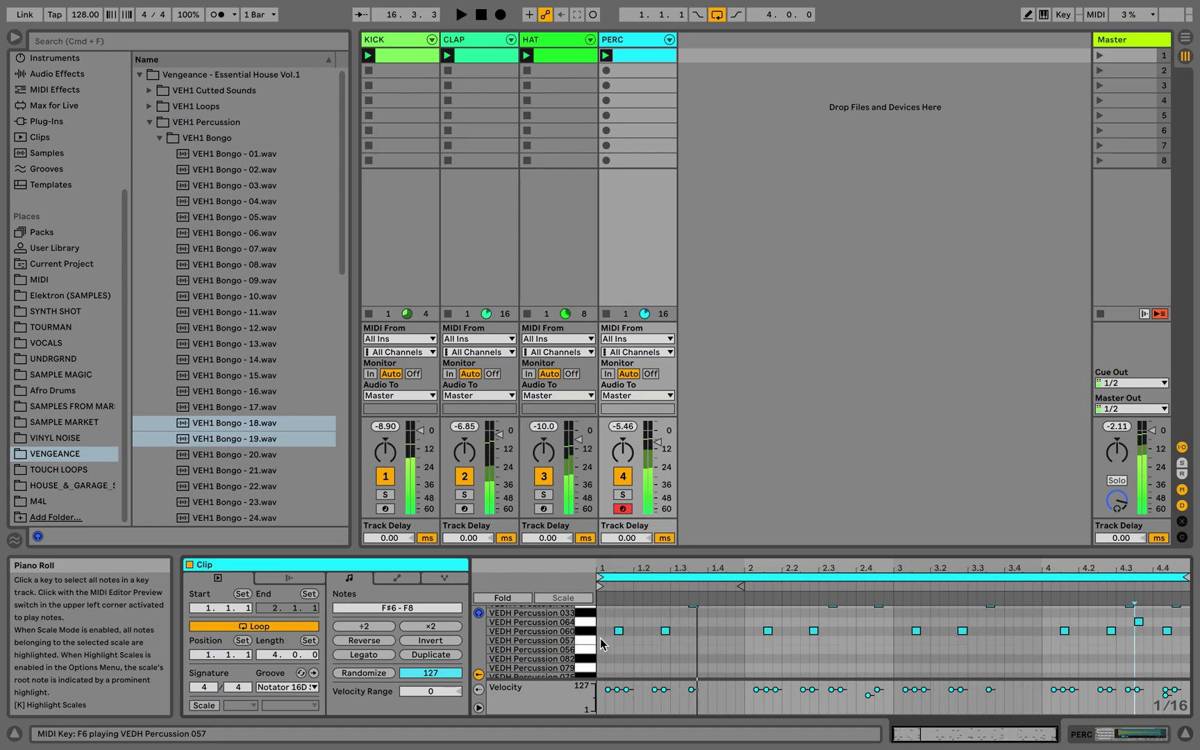
double_click(666, 639)
key("space")
key("space")
left_click_drag(666, 639, 704, 644)
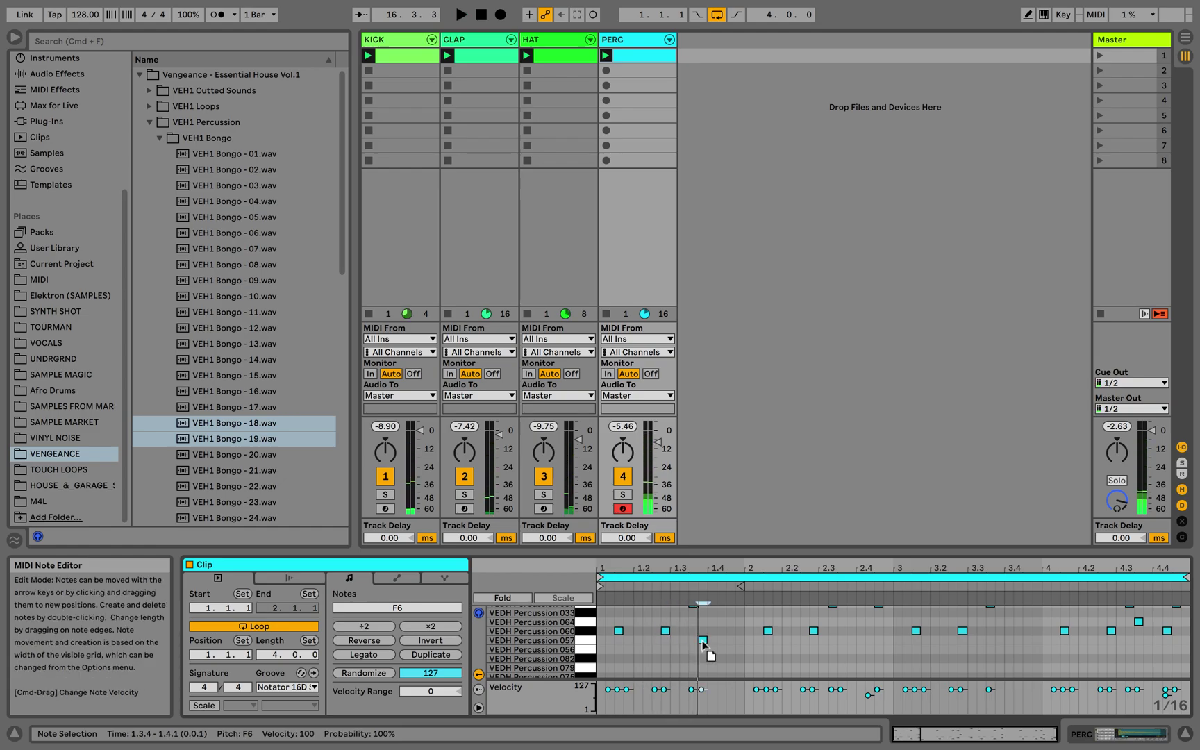
key("space")
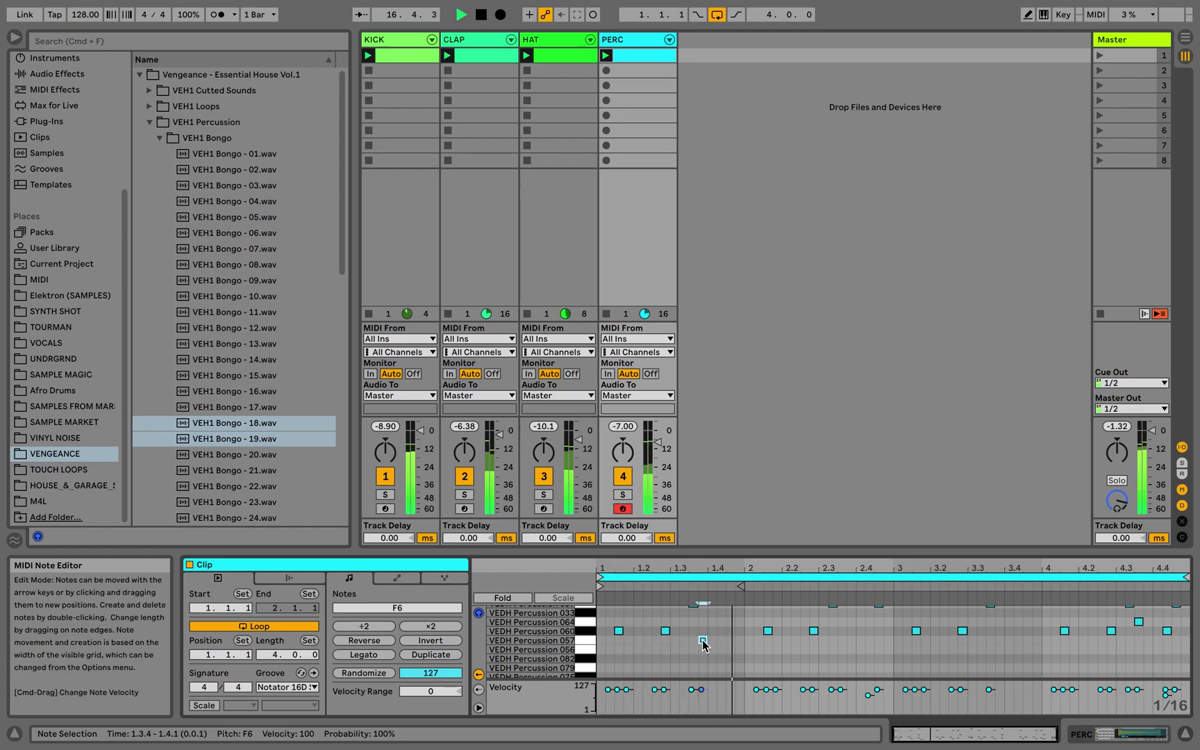
Move the VEDH Percussion 057 hit through 1.4.1 and 1.4.2 to 1.4.3, replaying the clip at each position
left_click_drag(703, 641, 712, 641)
key("space")
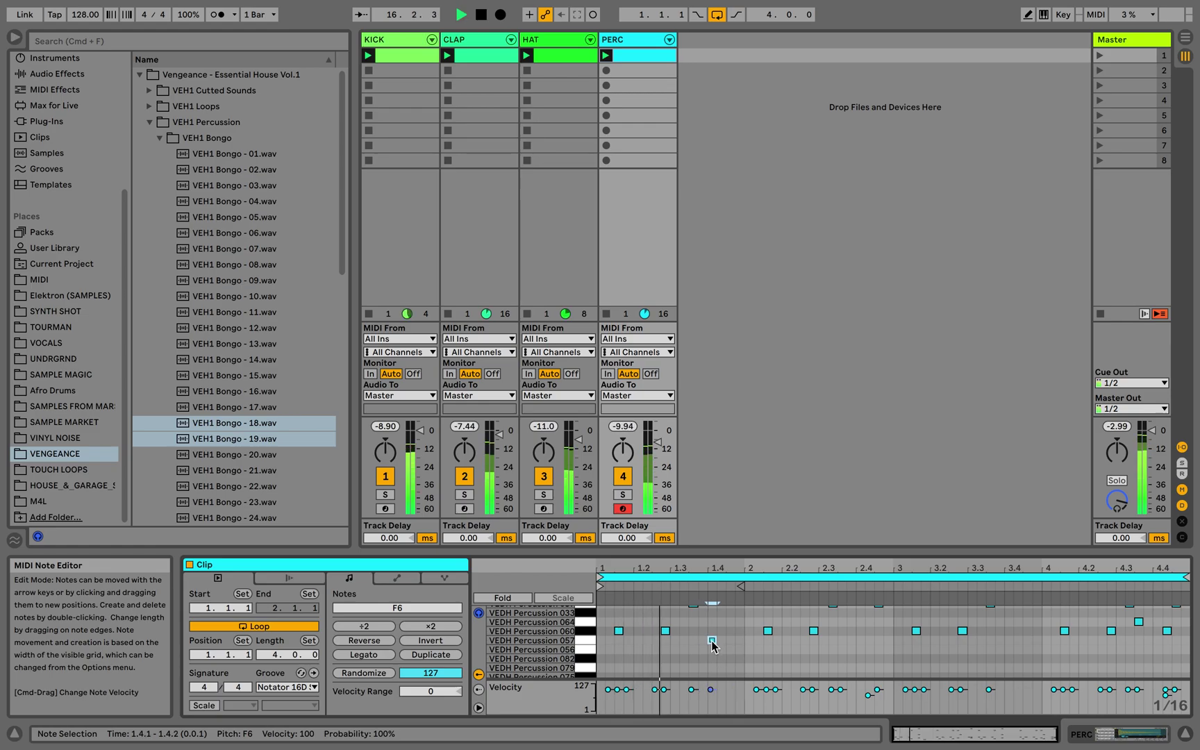
key("space")
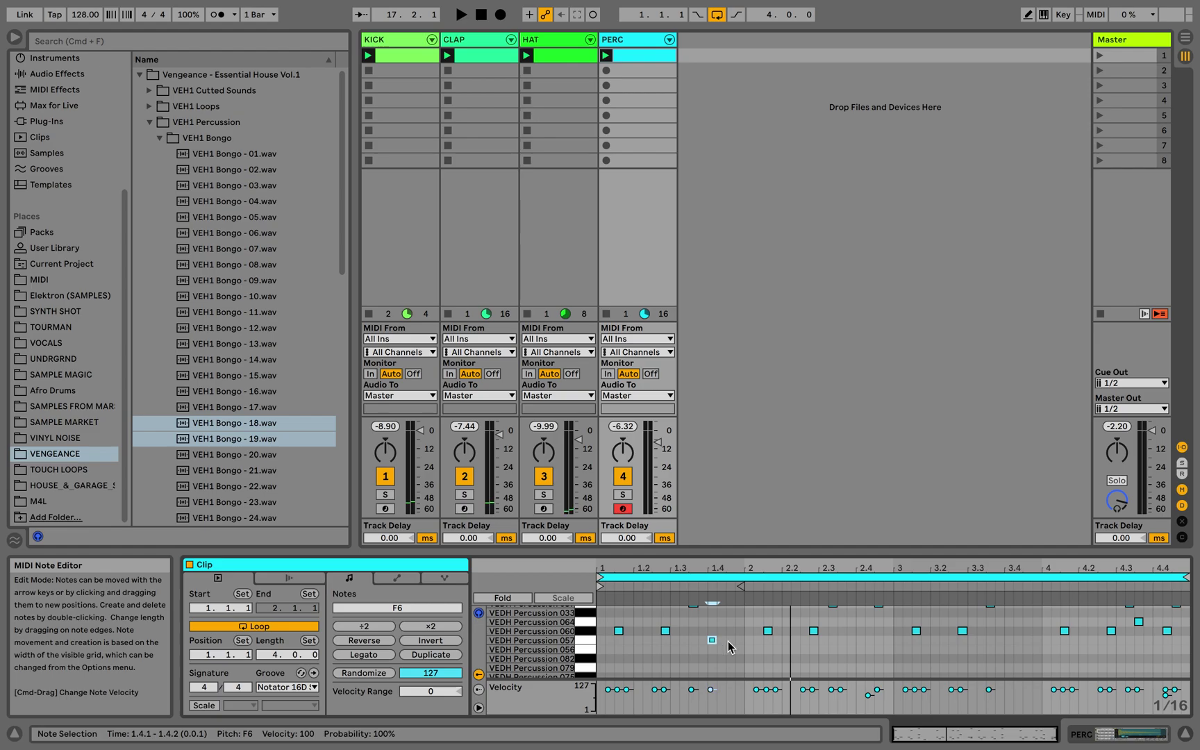
left_click_drag(712, 640, 722, 640)
key("space")
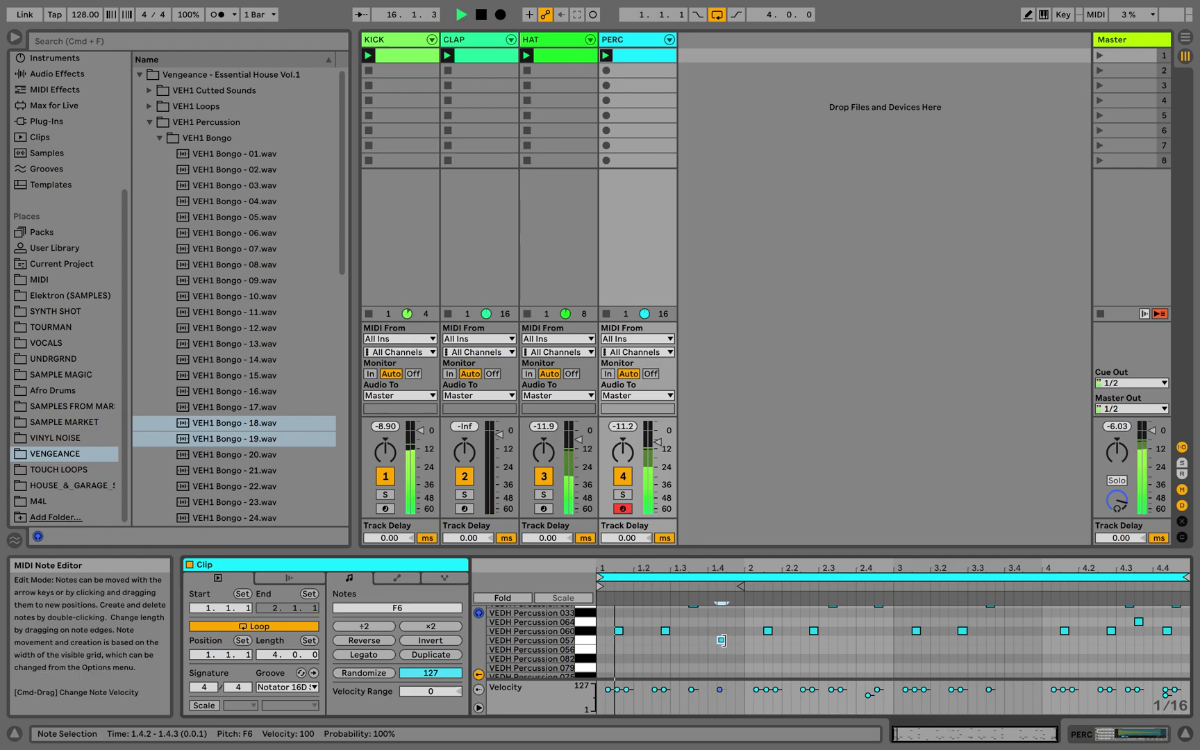
left_click_drag(721, 643, 730, 645)
key("space")
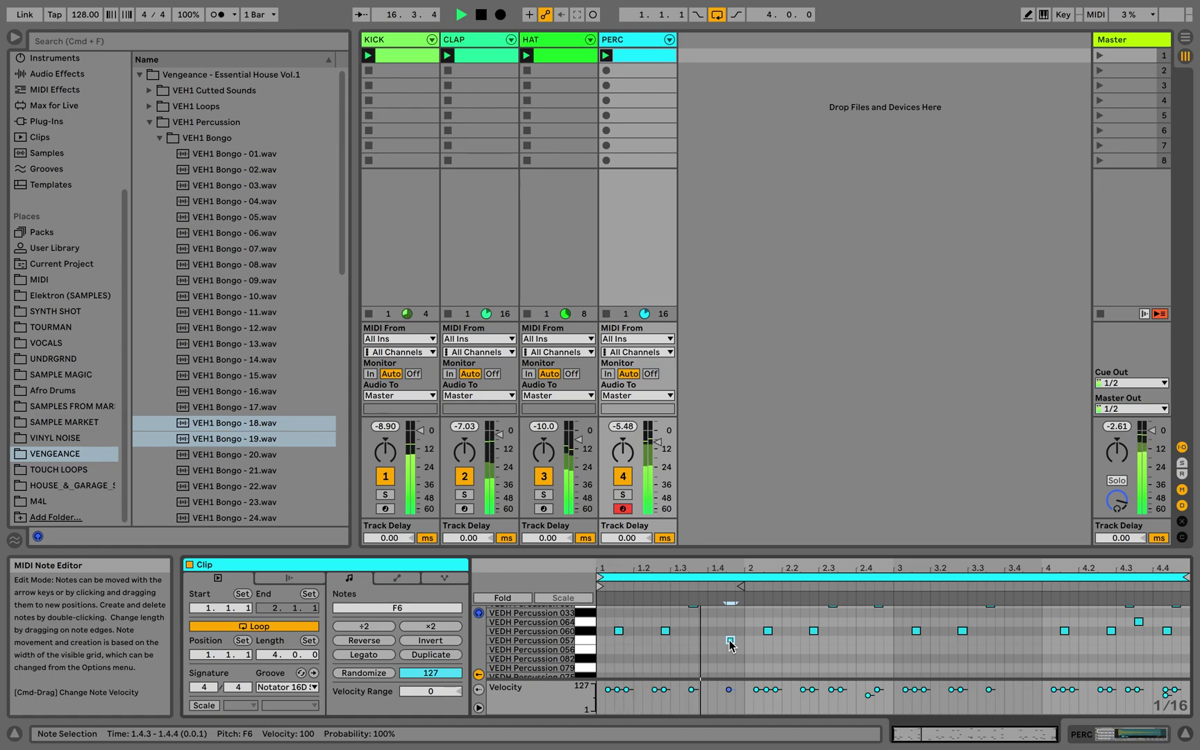
Duplicate the VEDH Percussion 057 hit to 2.4.3, delete the bar-one original, and duplicate the two-bar span to place a hit at 4.4.3
key("space")
left_click_drag(743, 643, 585, 645)
left_click(730, 641)
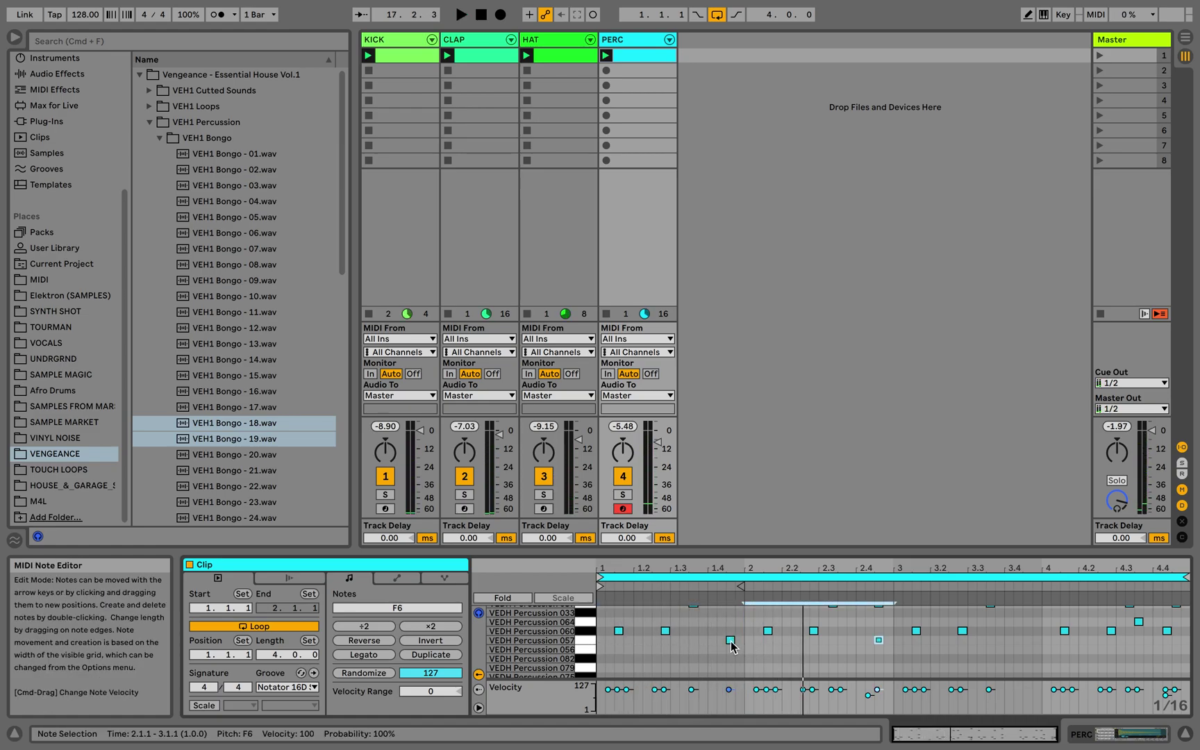
double_click(732, 641)
left_click_drag(896, 641, 594, 645)
key("space")
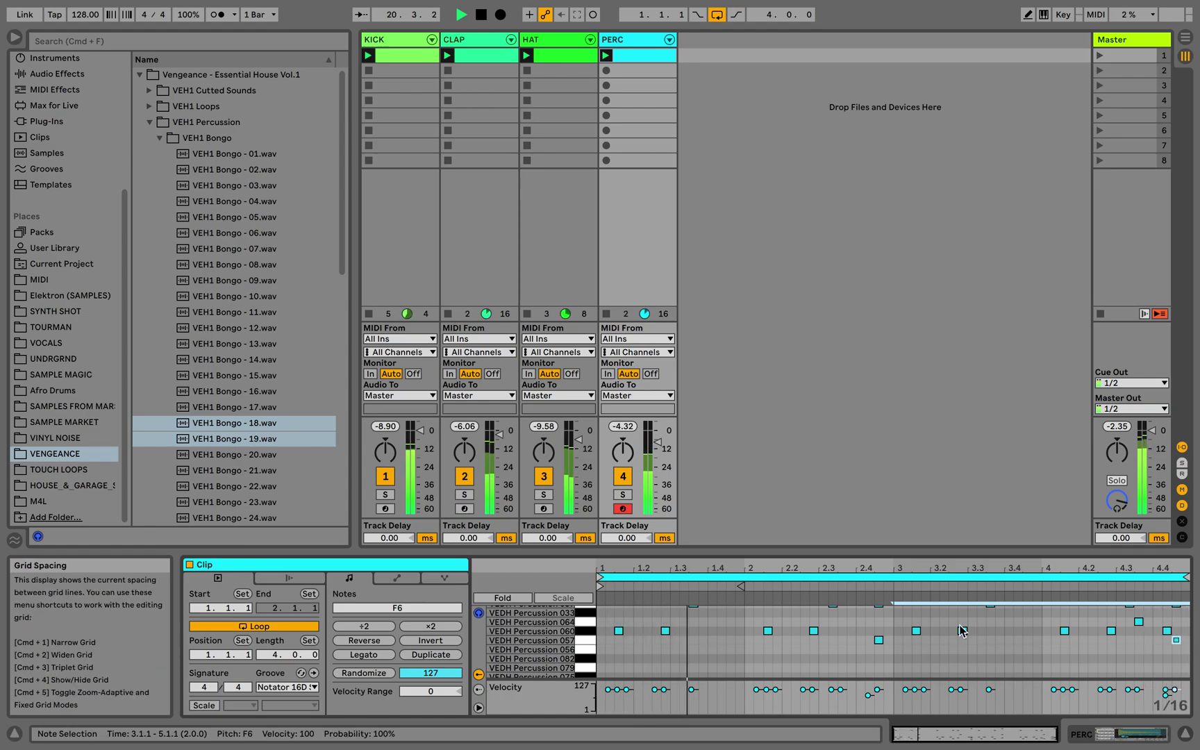
Try a VEDH Percussion 056 hit near the start of bar one while replaying the clip
left_click(587, 658)
key("space")
double_click(608, 649)
key("space")
double_click(610, 649)
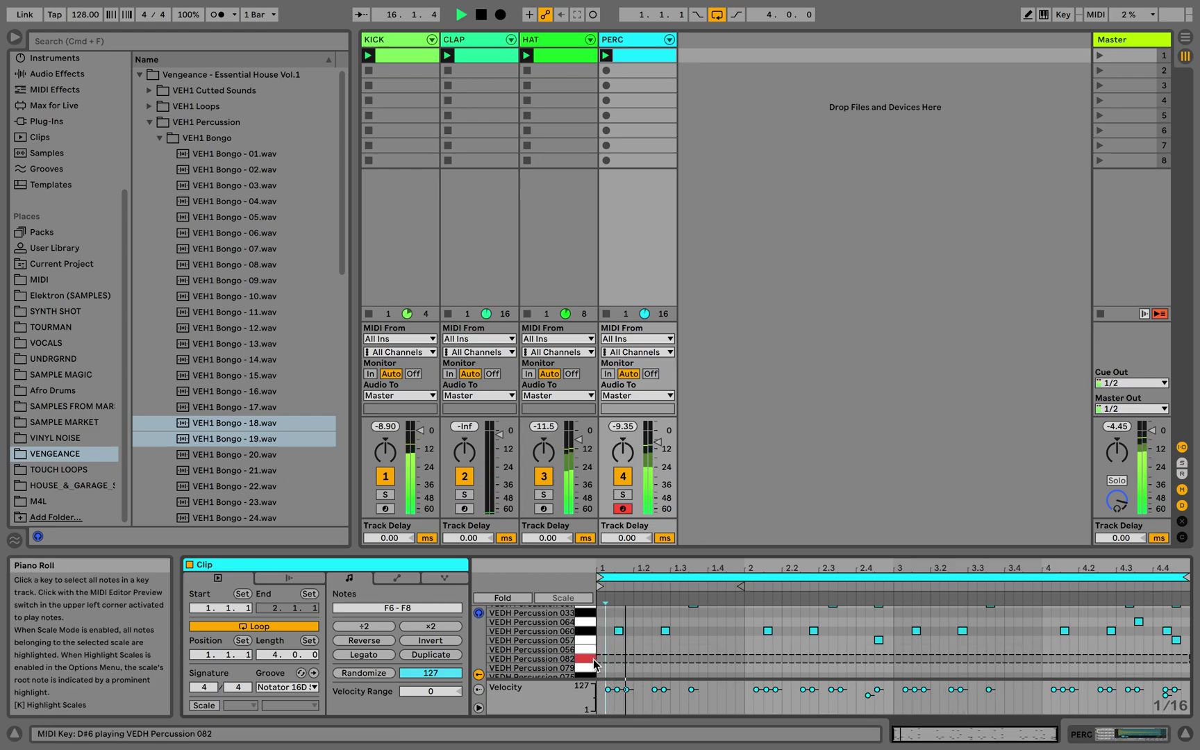
Add a VEDH Percussion 079 hit at 4.4.4 and VEDH Percussion 075 hits at 1.2.3 and 3.2.3
scroll(594, 664, "down", 2)
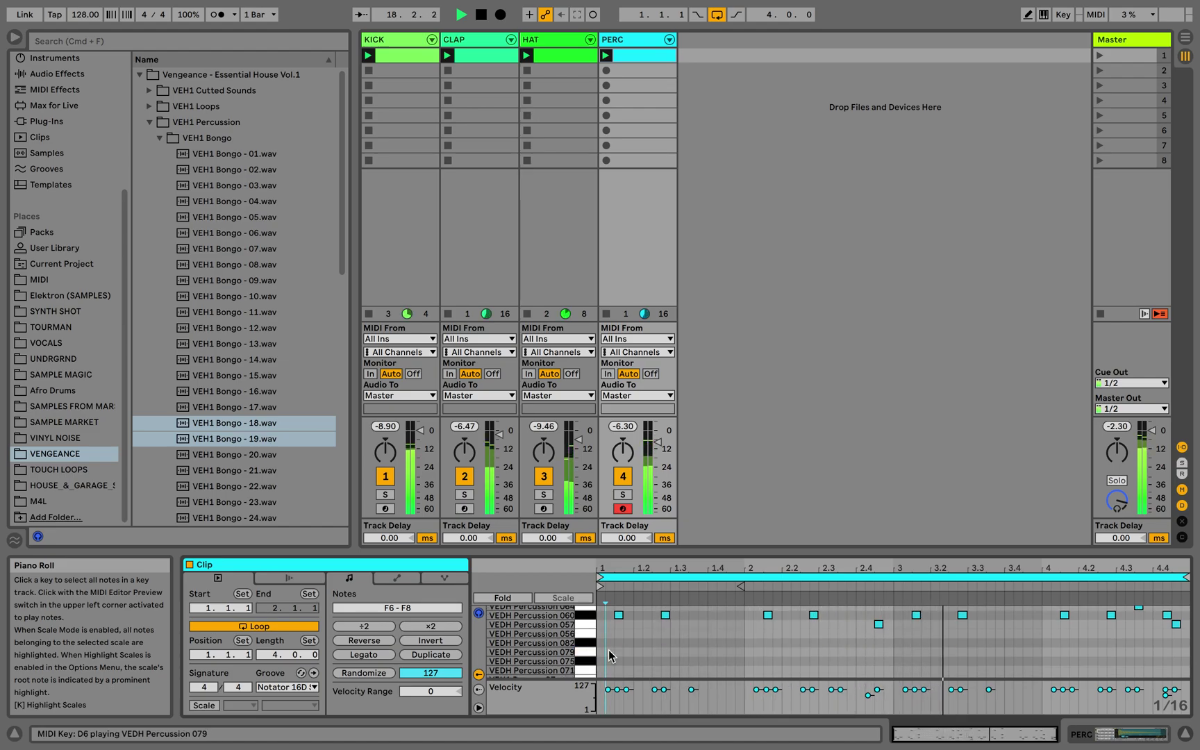
left_click(1185, 652)
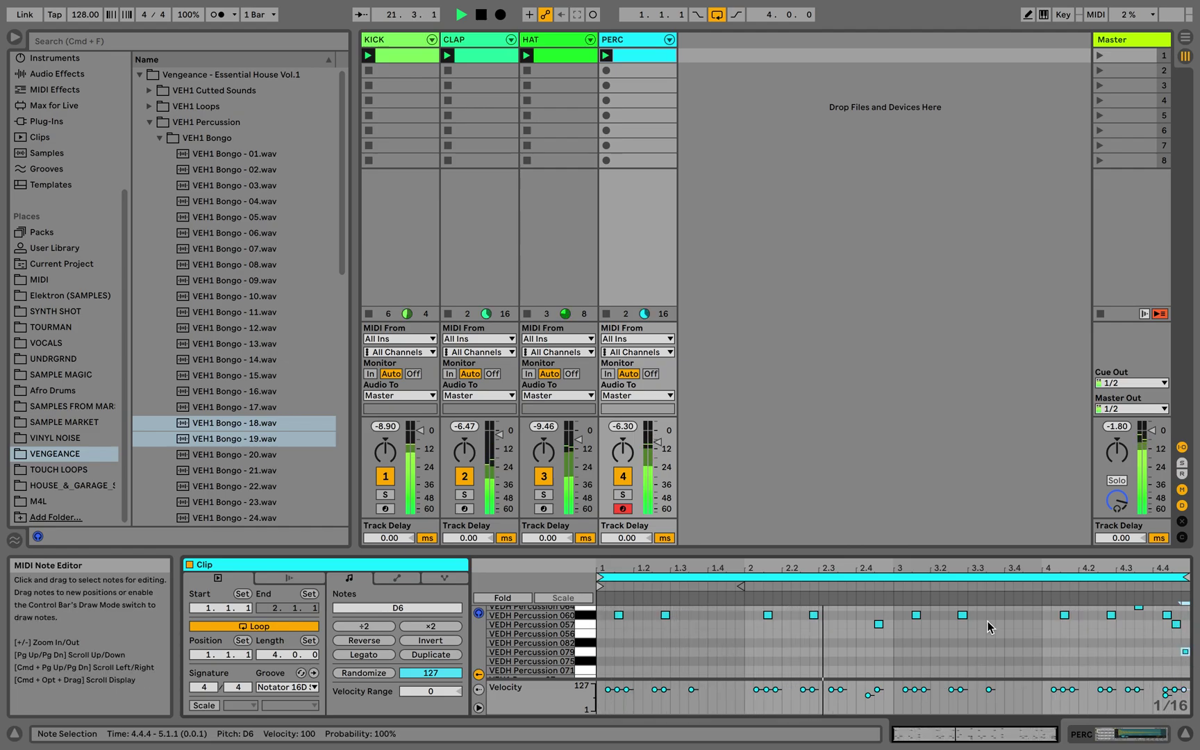
left_click_drag(587, 661, 589, 649)
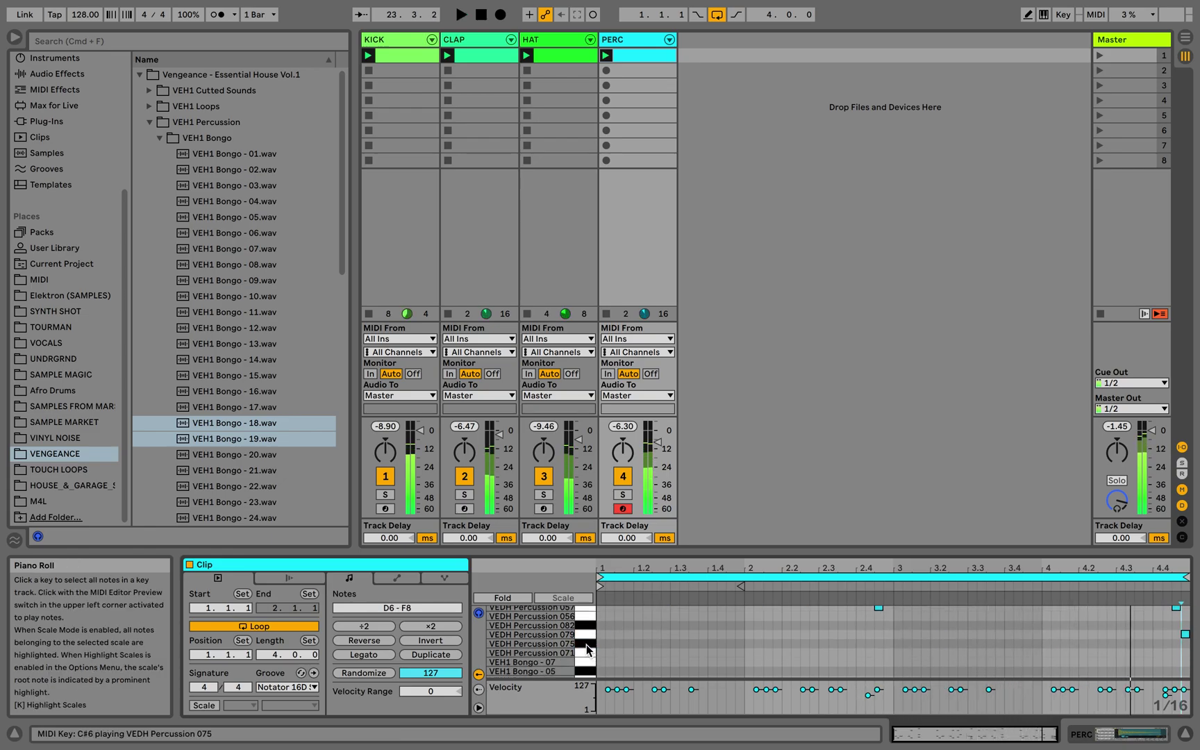
left_click(587, 649)
double_click(649, 644)
key("Right")
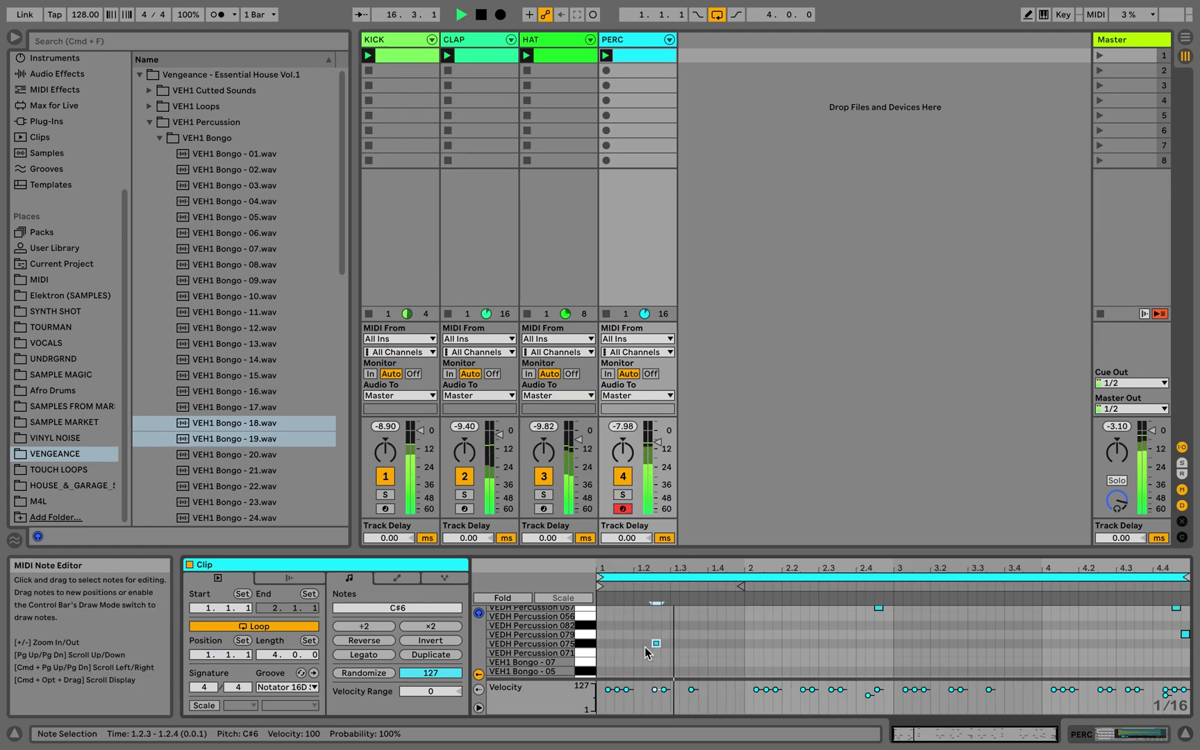
left_click_drag(893, 646, 604, 654)
key("super+d")
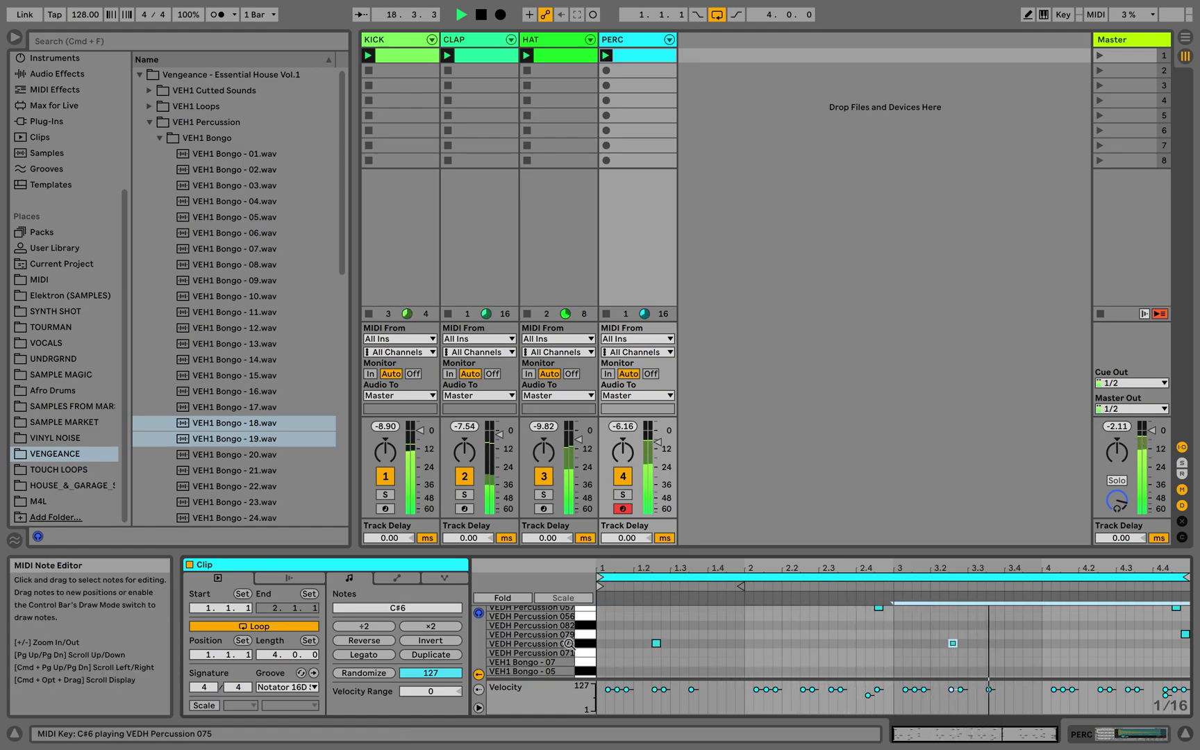
Audition the VEDH Percussion 071 pad, add a VEH1 Bongo - 07 hit at 1.1.3 and replay the clip
left_click(589, 656)
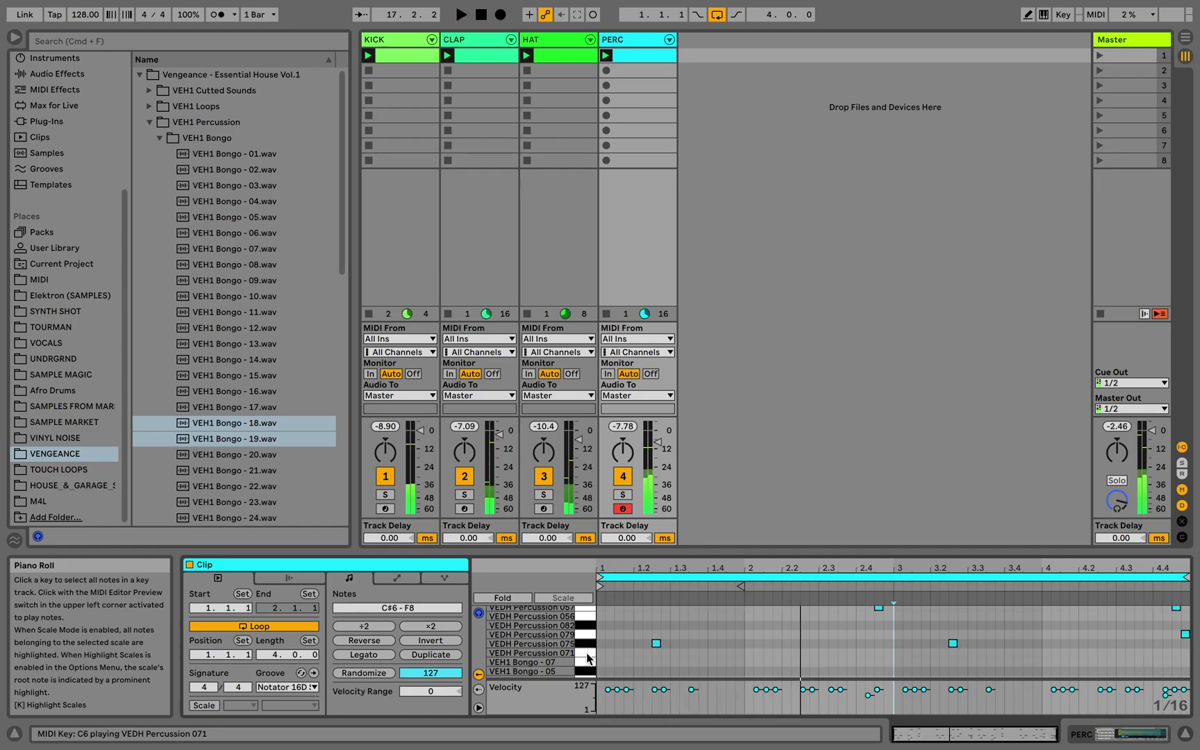
key("space")
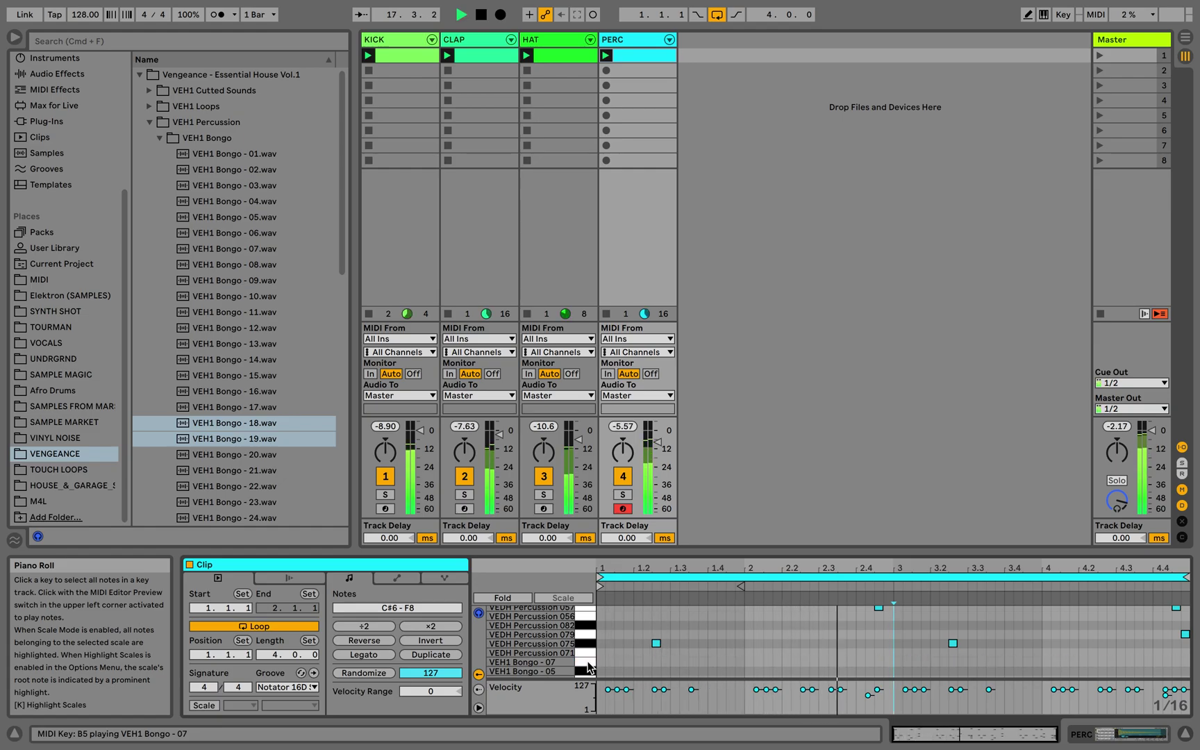
key("space")
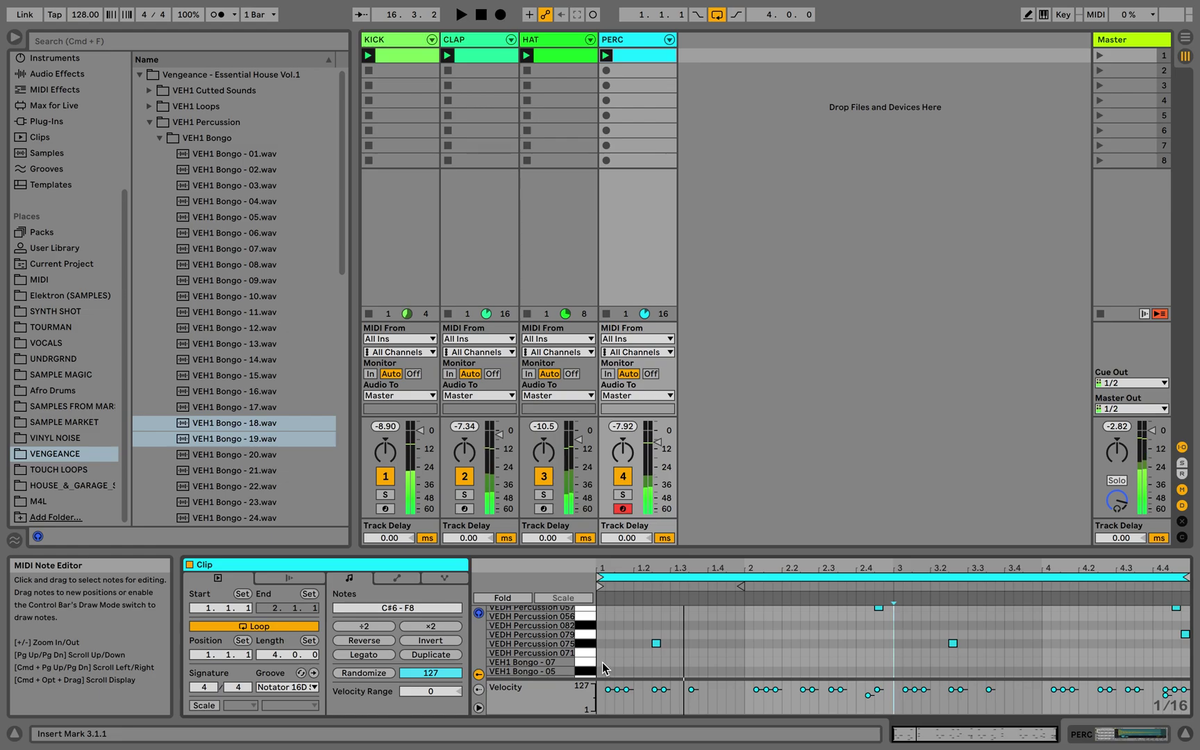
double_click(609, 662)
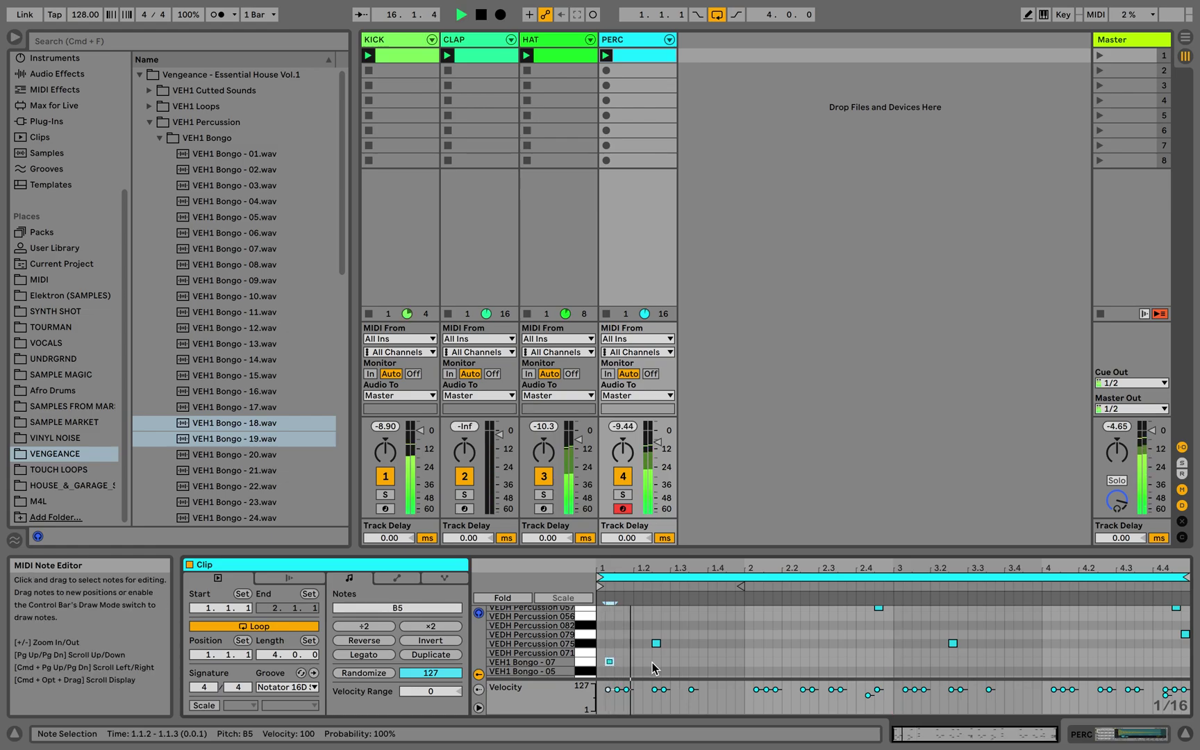
key("Right")
key("space")
key("space")
Add VEH1 Bongo - 07 hits at 1.3.2 and 2.2.3, and copy all three bongo hits into bars three and four
double_click(685, 662)
key("space")
key("space")
double_click(801, 660)
key("space")
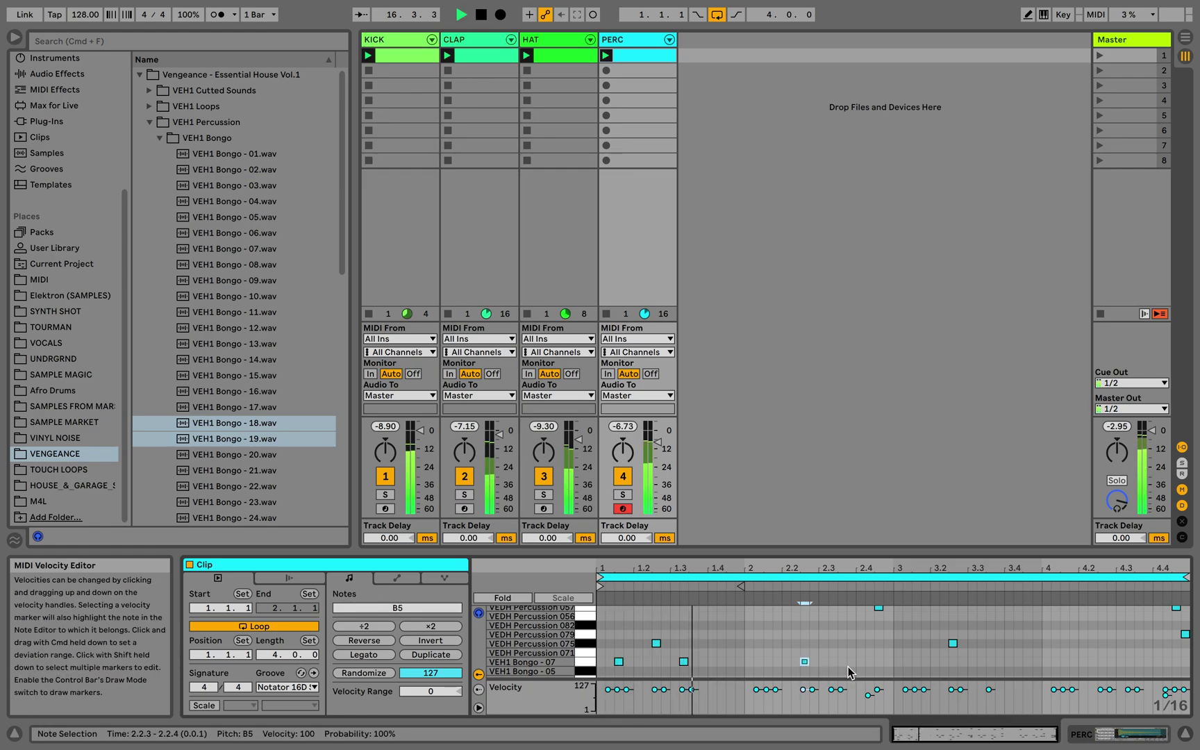
left_click(887, 661)
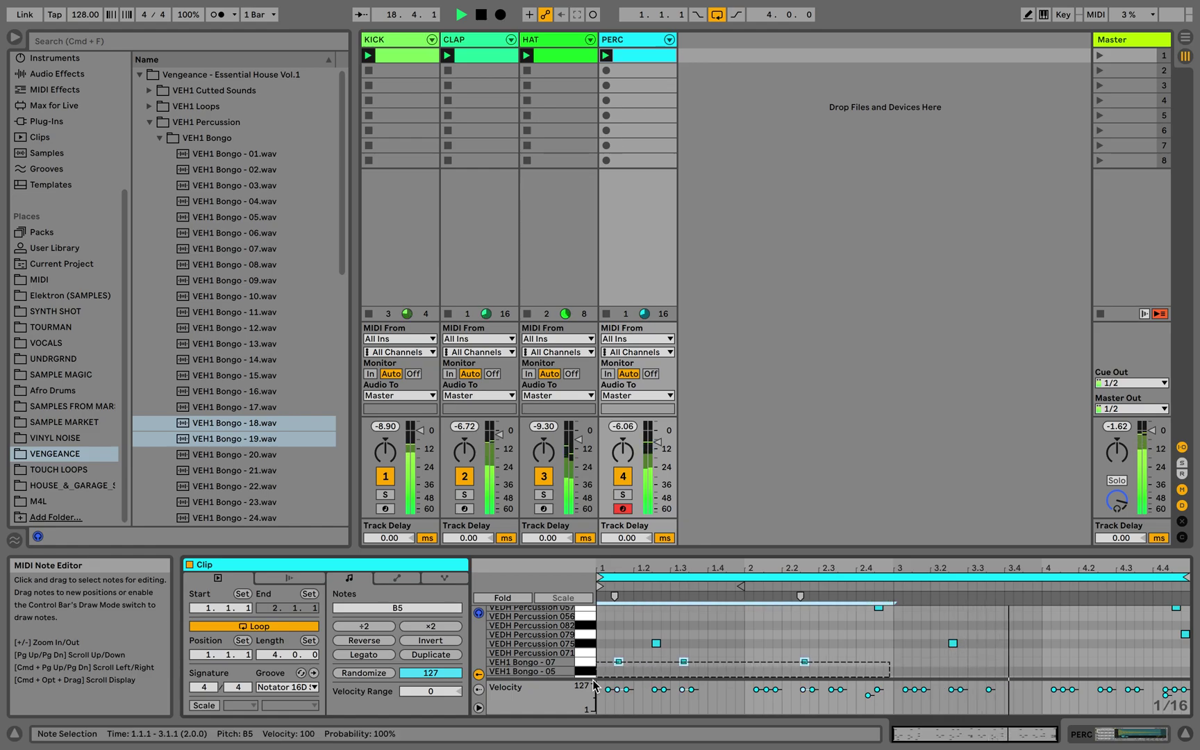
key("super+v")
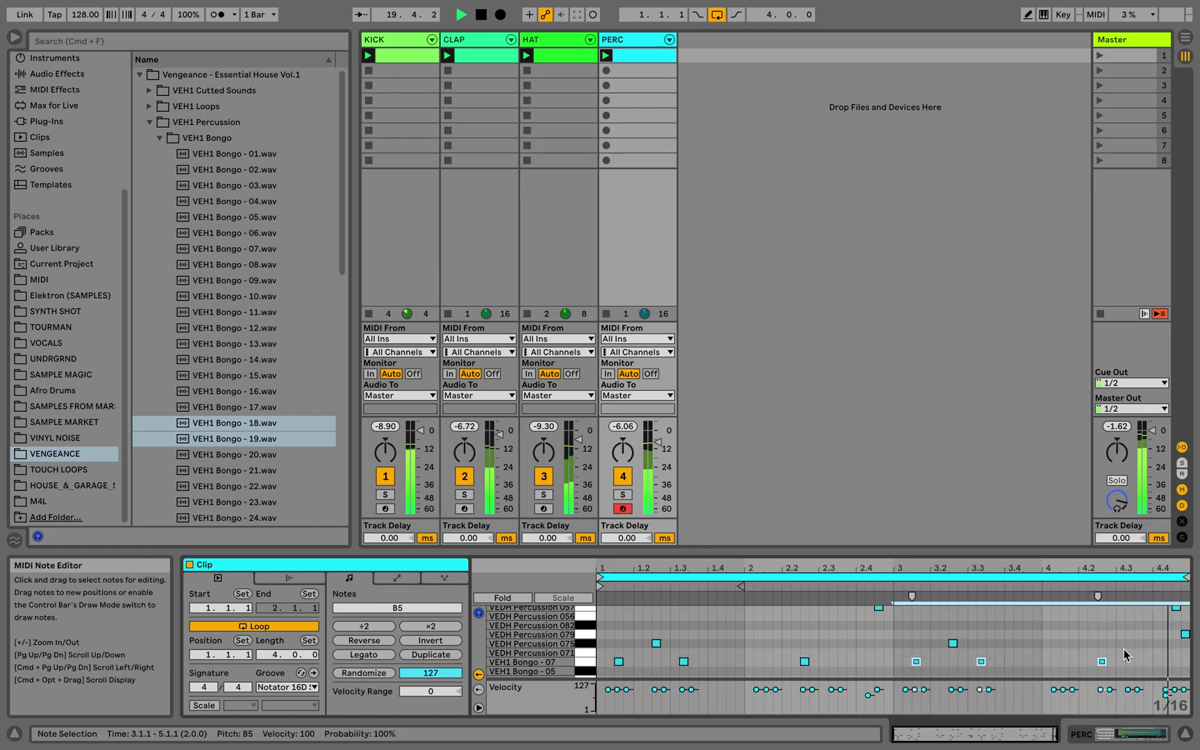
Audition the VEH1 Bongo - 04 pad, add a hit on it at 1.3.4 and play the clip
scroll(589, 661, "down", 2)
left_click(588, 665)
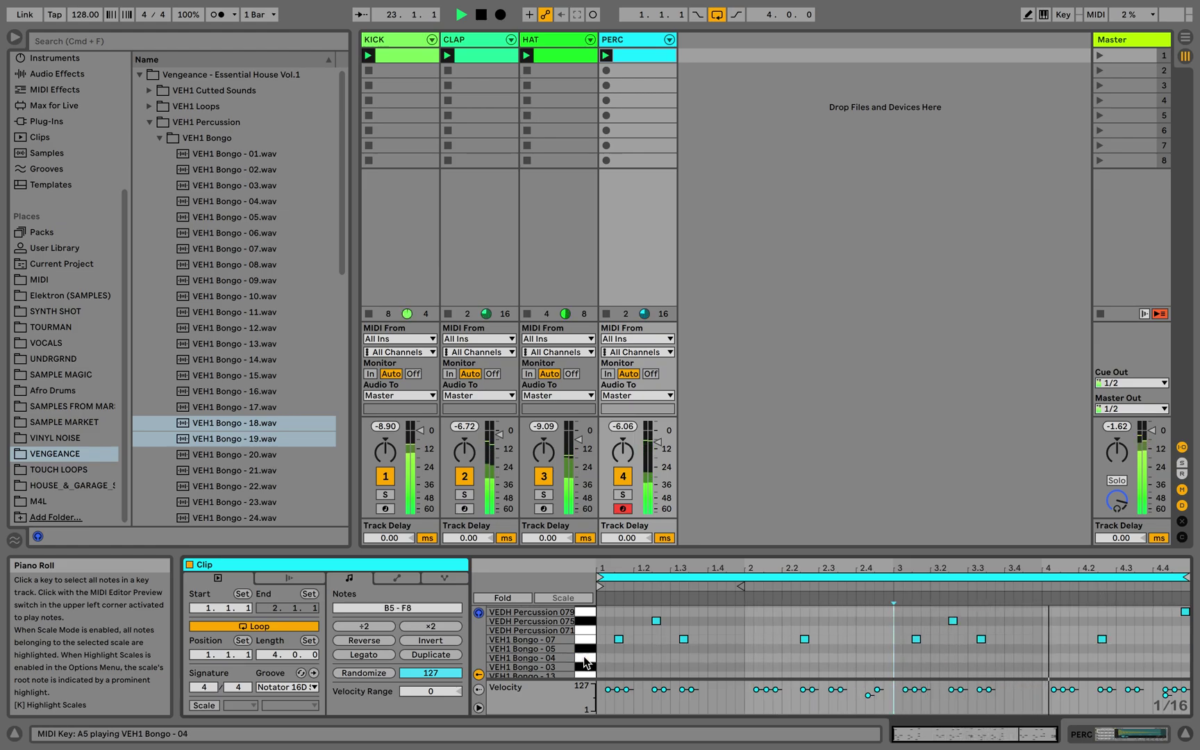
double_click(721, 658)
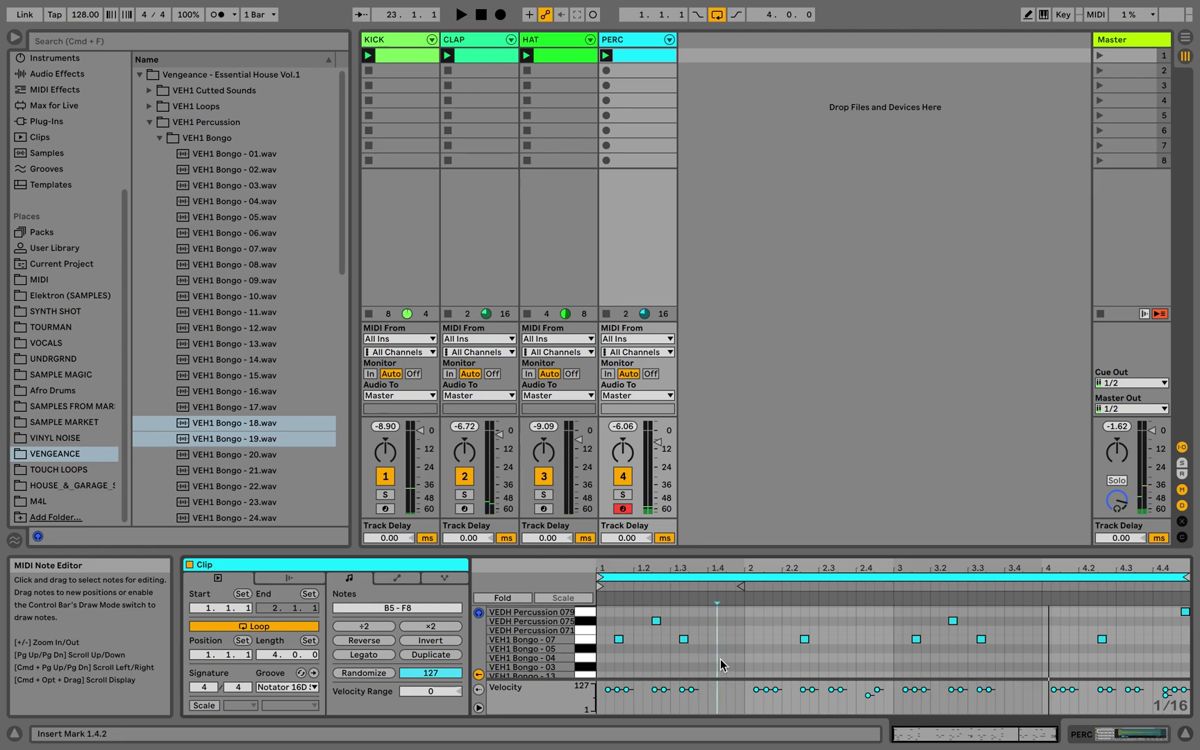
key("space")
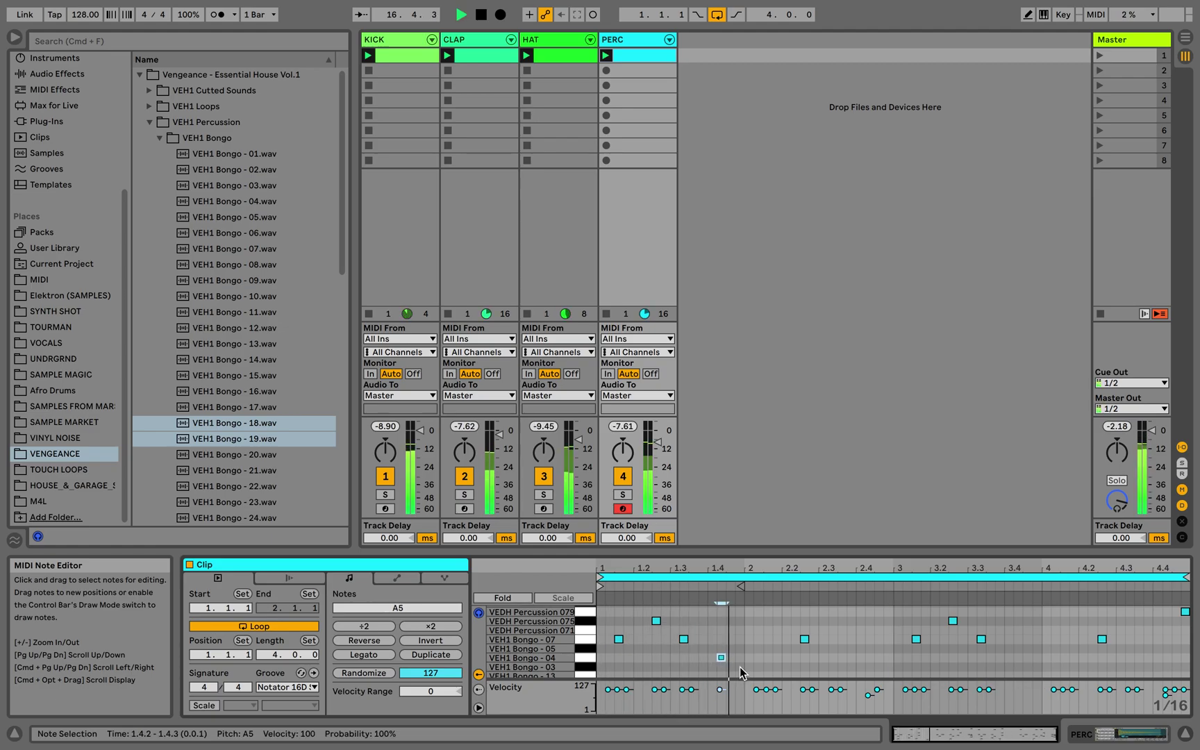
left_click_drag(721, 658, 703, 662)
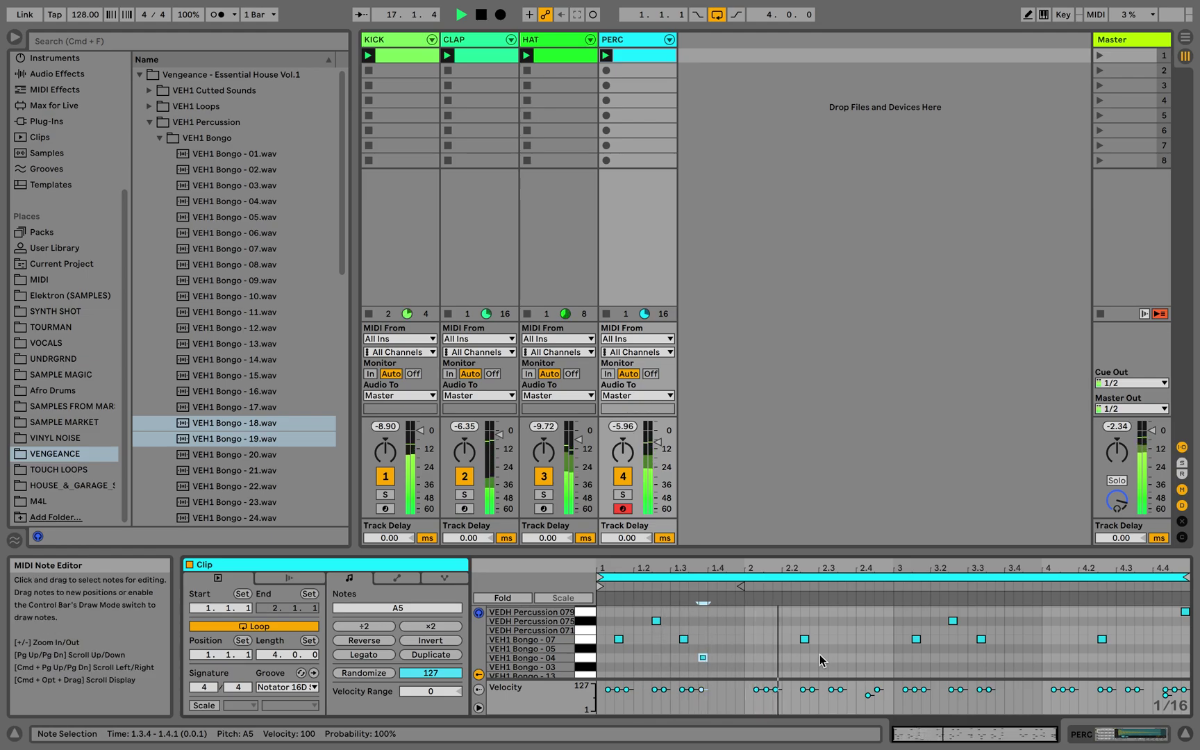
key("space")
key("super+d")
key("super+d")
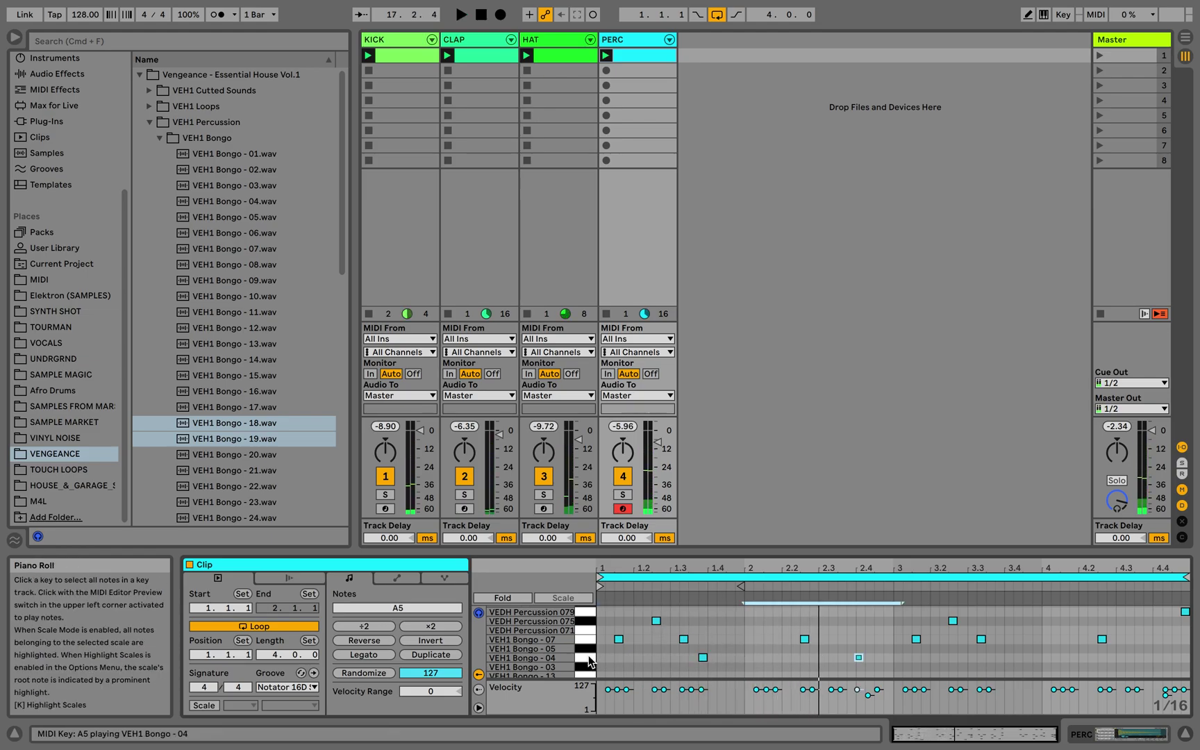
key("super+d")
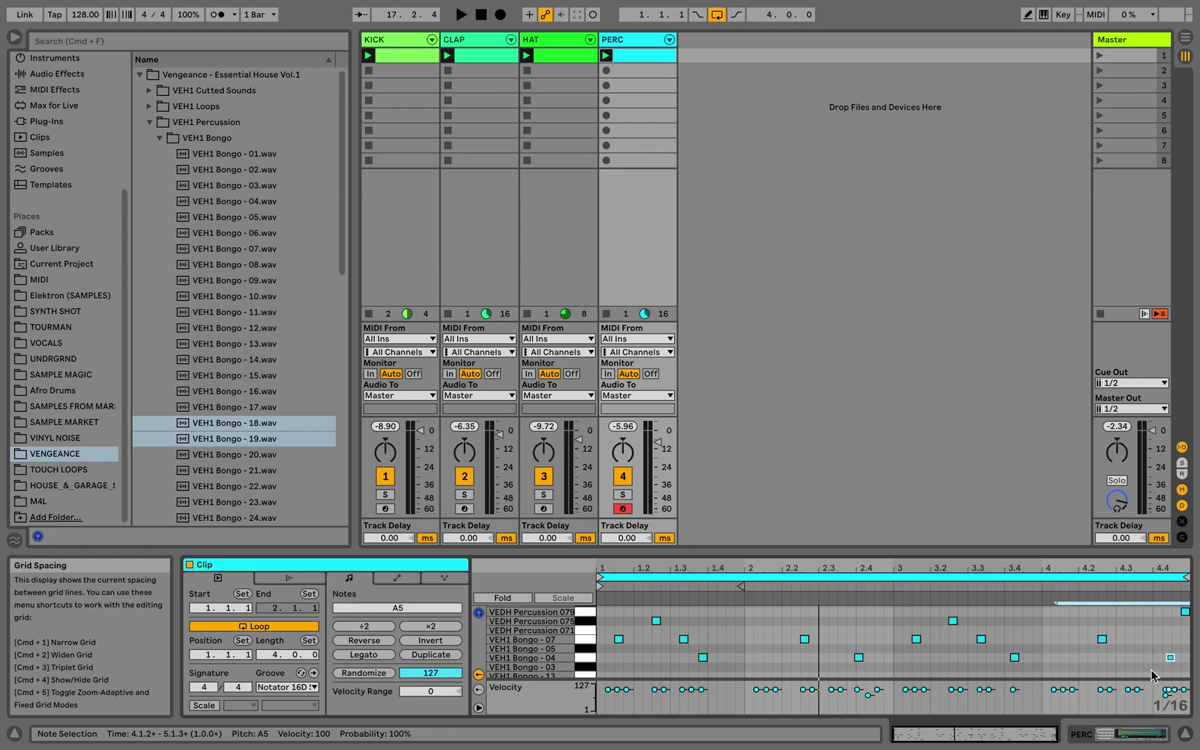
key("super+z")
key("super+z")
key("super+z")
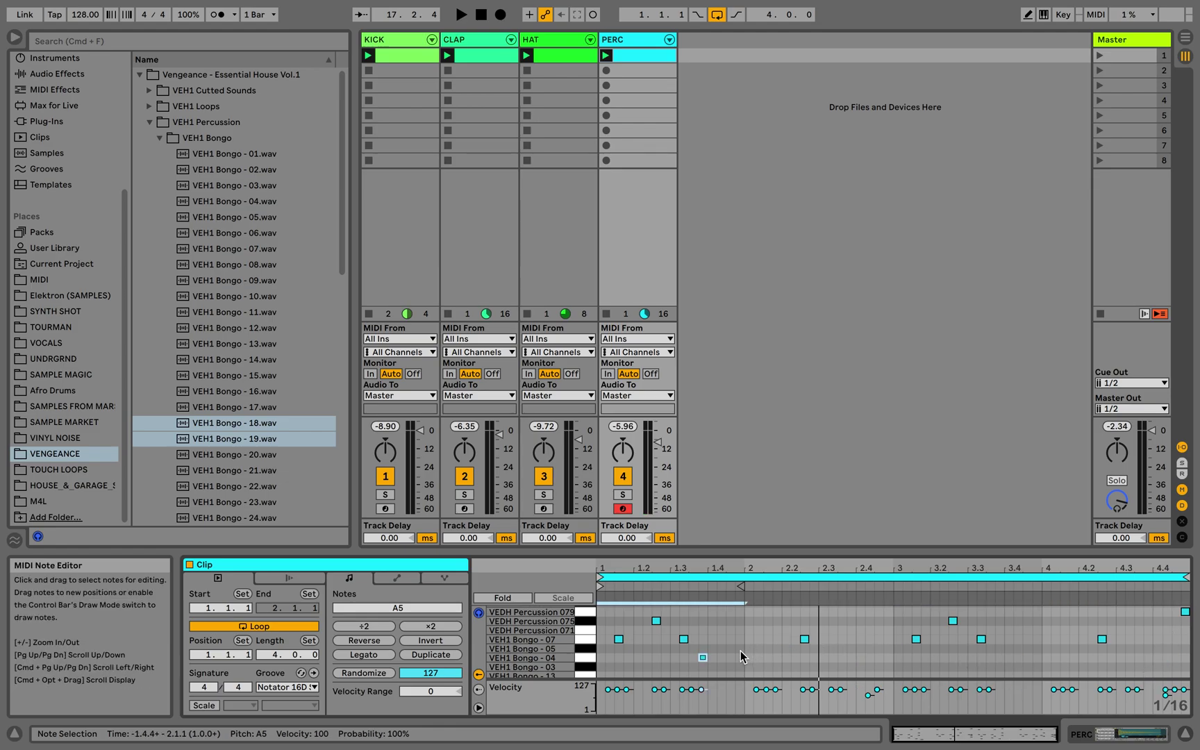
Copy the VEH1 Bongo - 04 hit from bar one into bars two to four, add another at 4.4.3 and replay
left_click_drag(744, 657, 597, 665)
key("super+d")
key("super+d")
key("super+d")
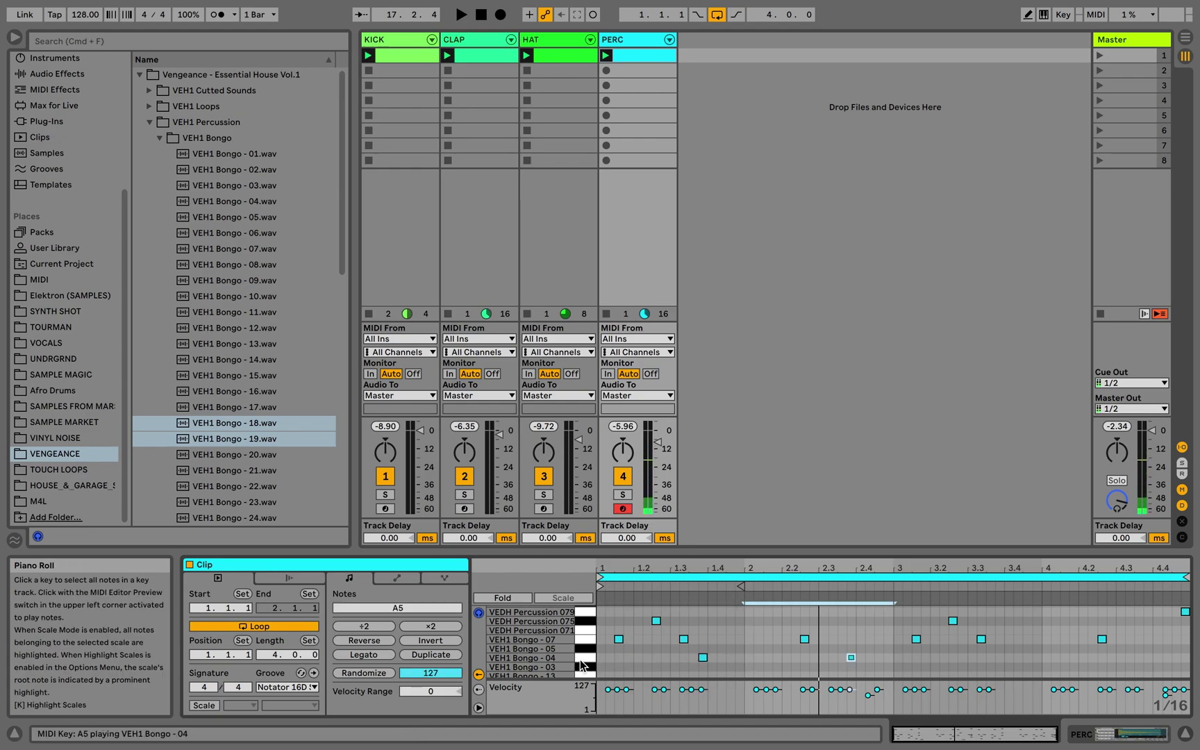
double_click(1178, 658)
key("space")
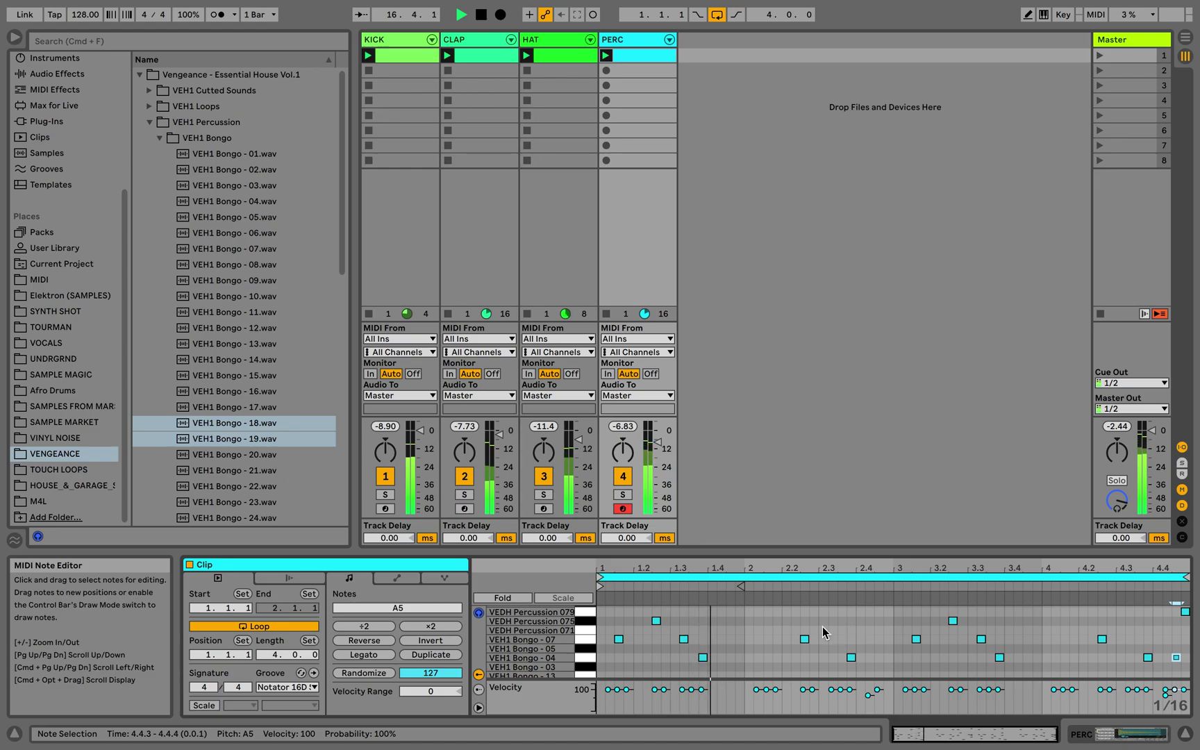
Add VEH1 Bongo - 03 hits at 1.1.1, 1.2.1, 1.3.1 and 1.4.3, checking them in playback
scroll(585, 657, "down", 2)
left_click(585, 657)
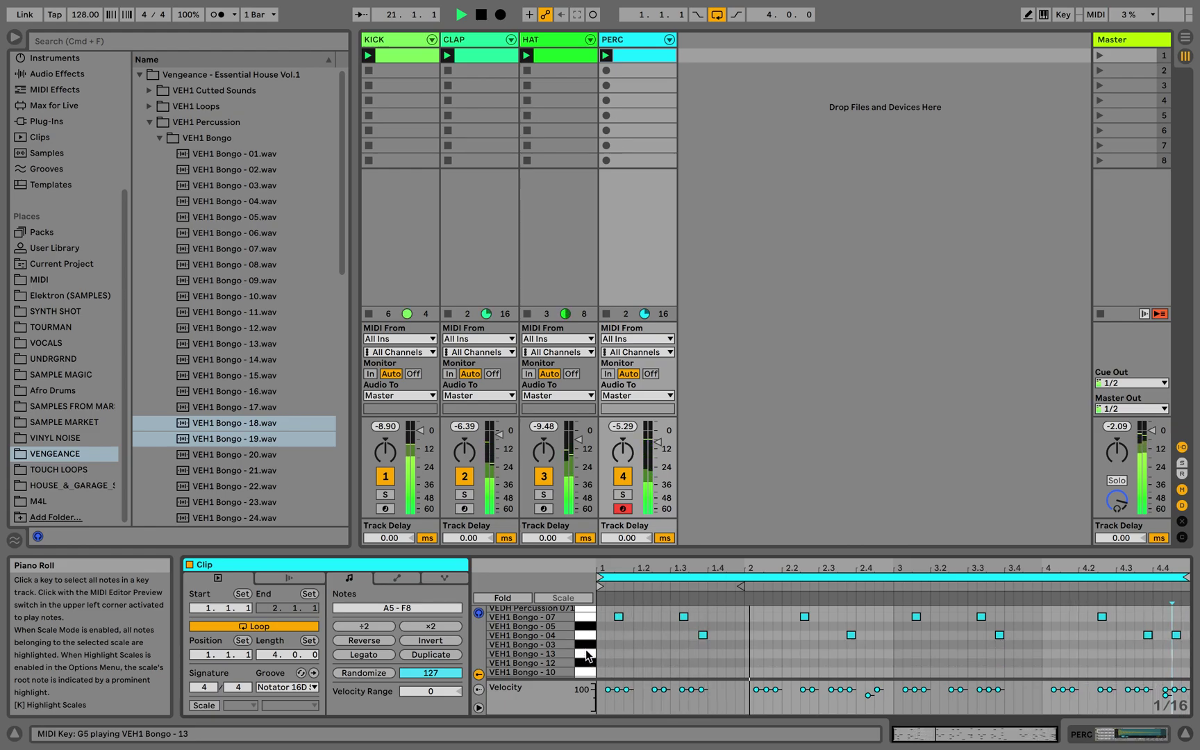
key("space")
double_click(600, 645)
double_click(637, 644)
double_click(674, 645)
double_click(721, 644)
key("space")
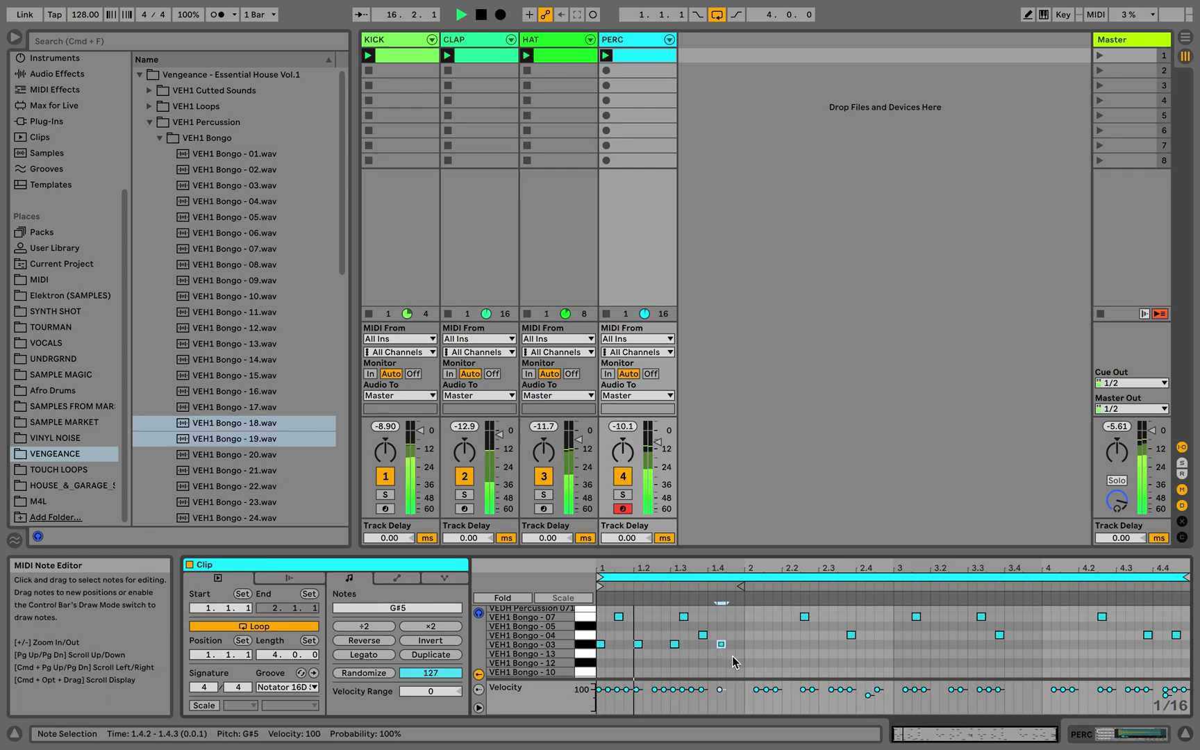
key("space")
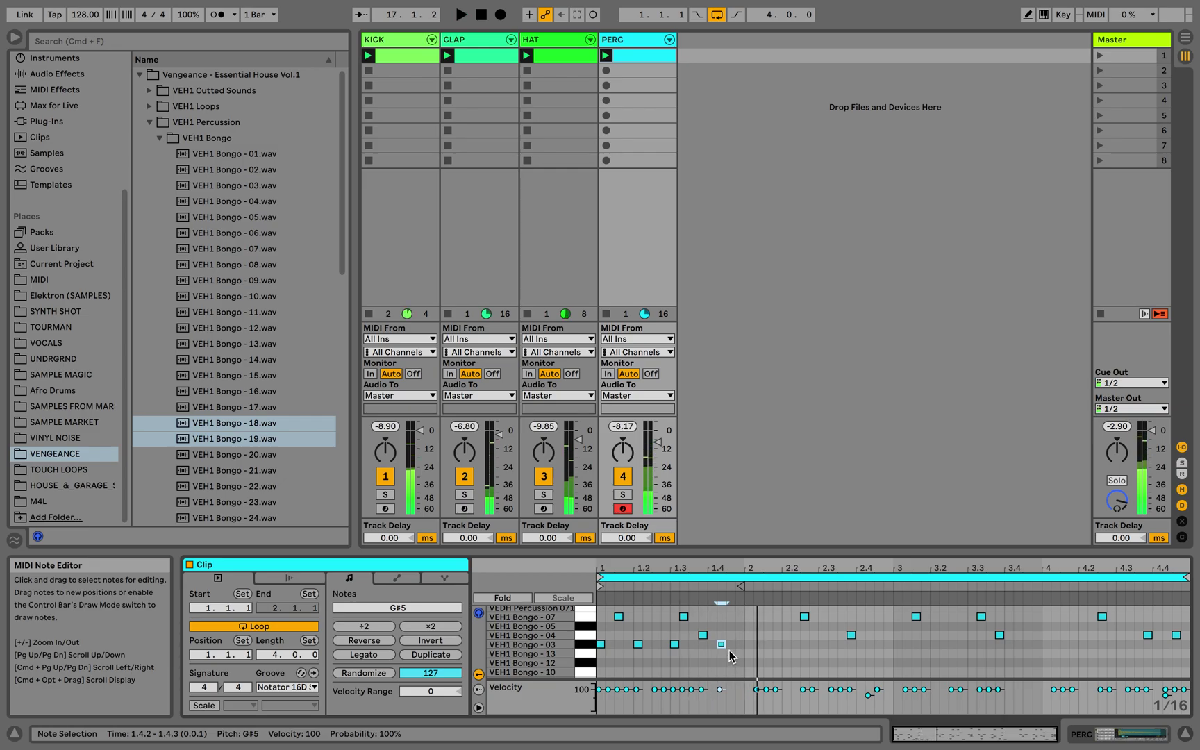
left_click_drag(722, 644, 732, 649)
key("space")
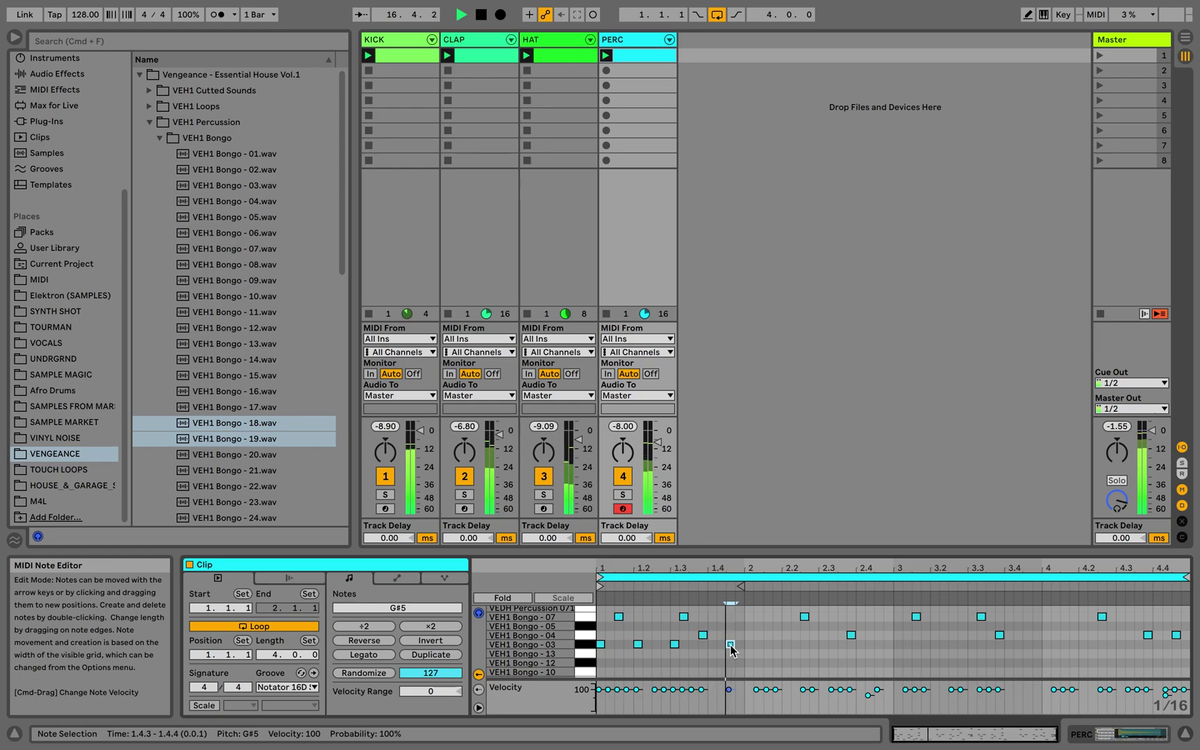
Copy bar one's VEH1 Bongo - 03 hits into bars two, three and four and replay the clip
key("space")
left_click(564, 646)
key("super+d")
key("super+d")
key("super+d")
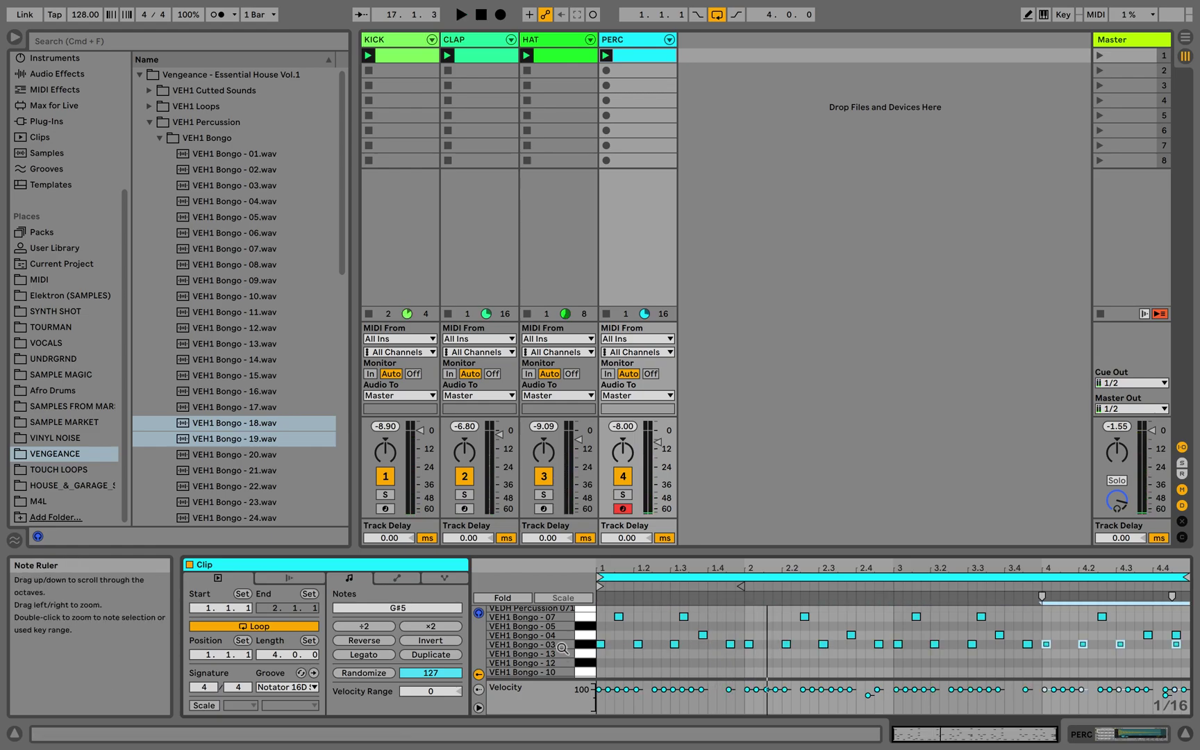
key("space")
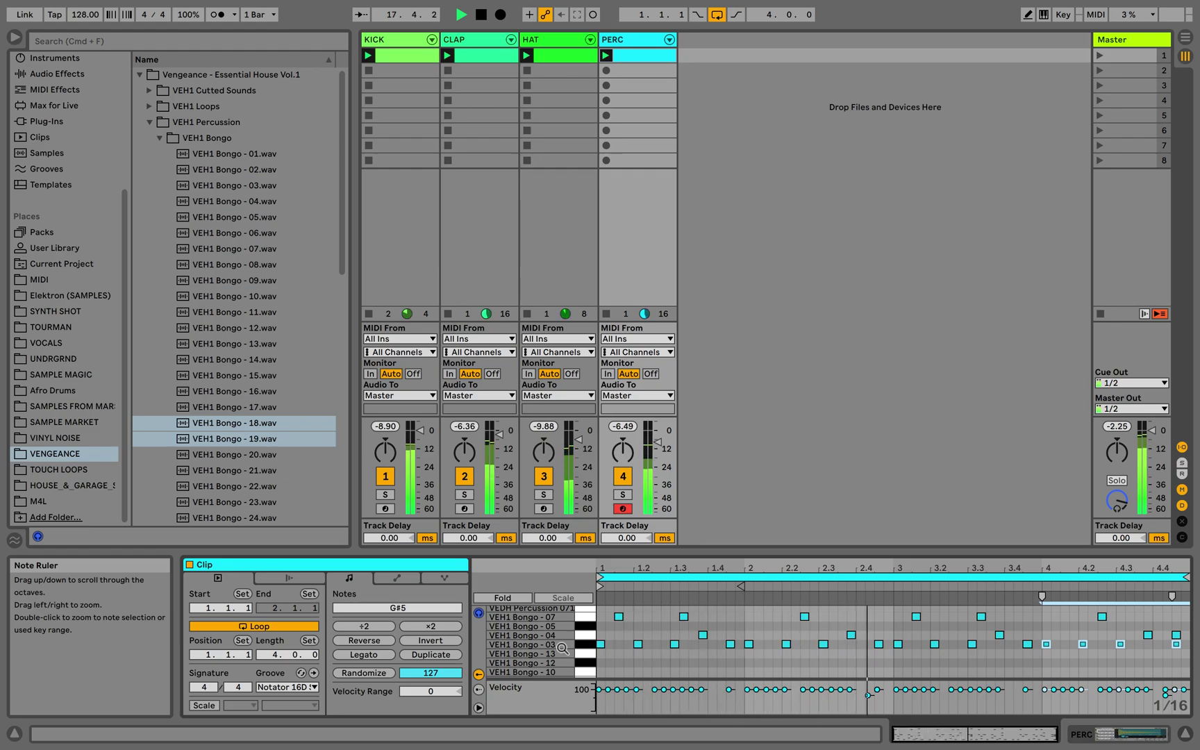
key("space")
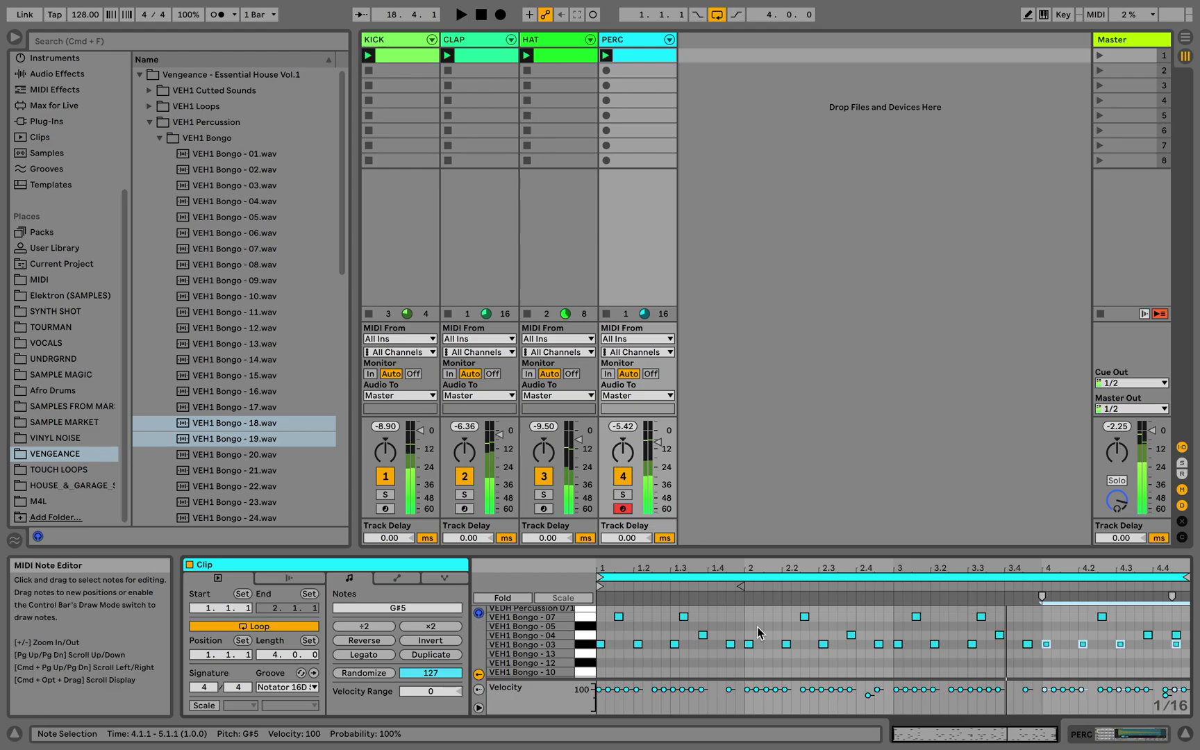
Move the last VEH1 Bongo - 03 hits of bars one and three to 1.4.1 and 3.4.1, and replay
left_click_drag(732, 646, 716, 646)
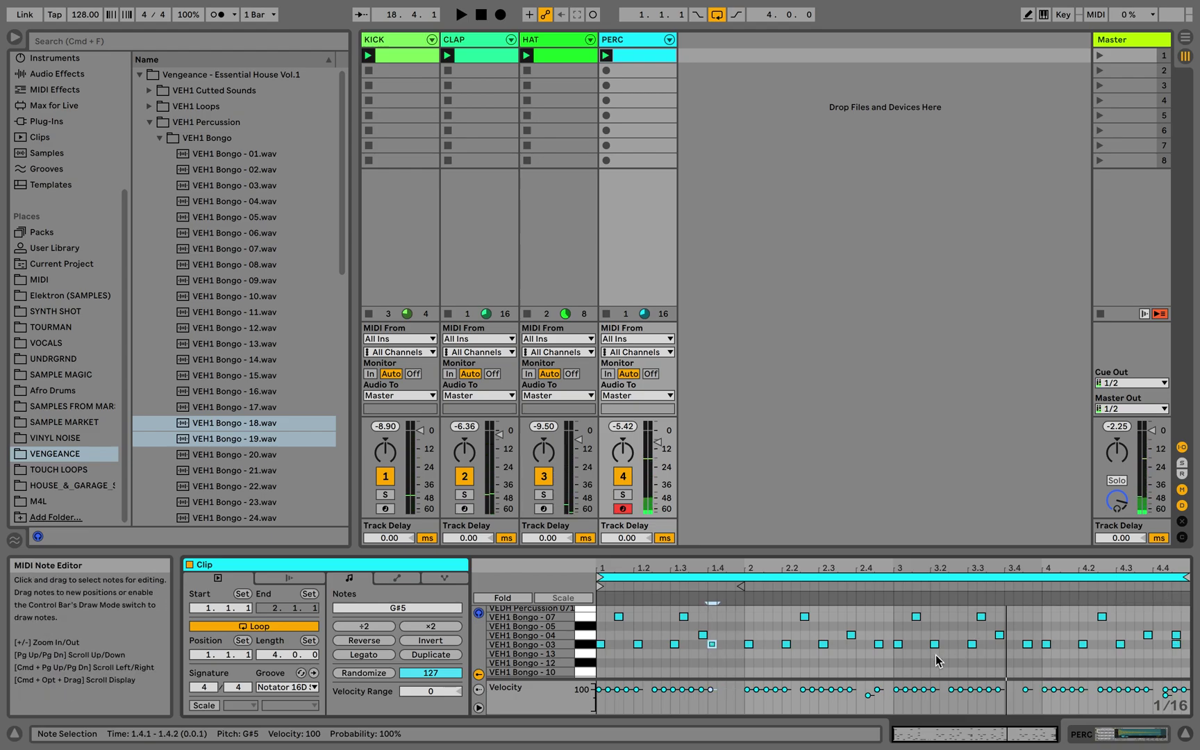
left_click_drag(1027, 645, 1004, 647)
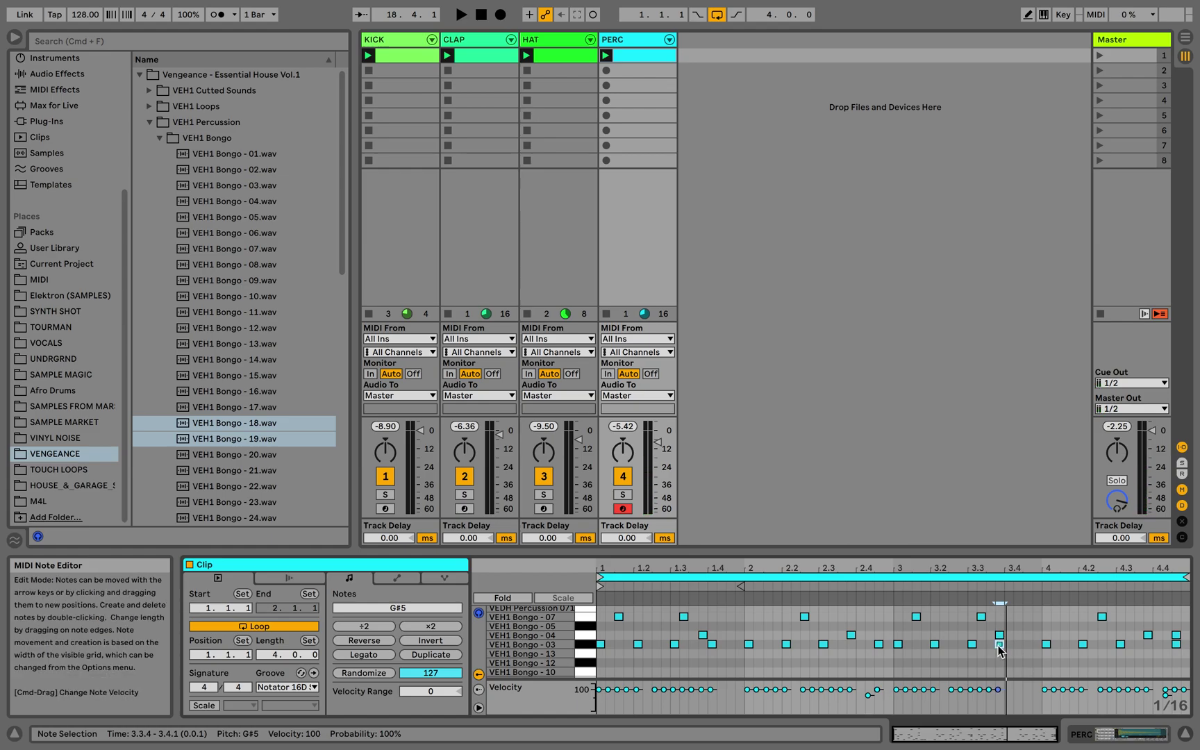
left_click(1000, 646)
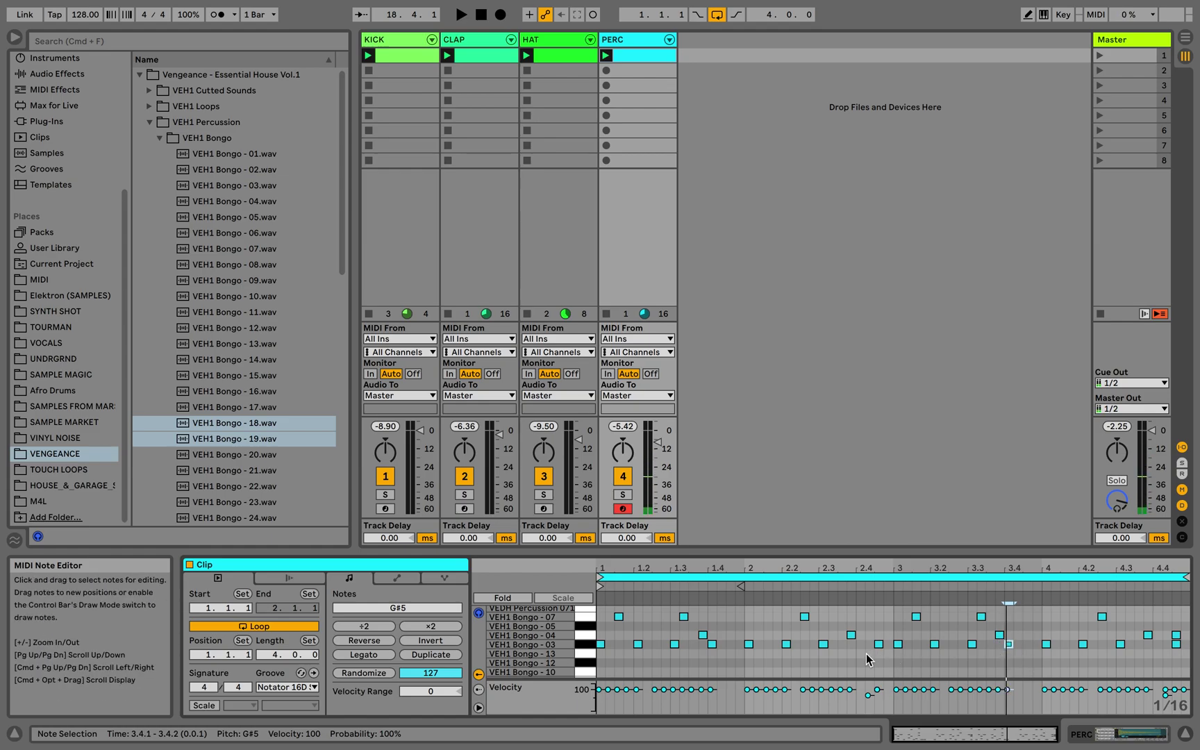
key("space")
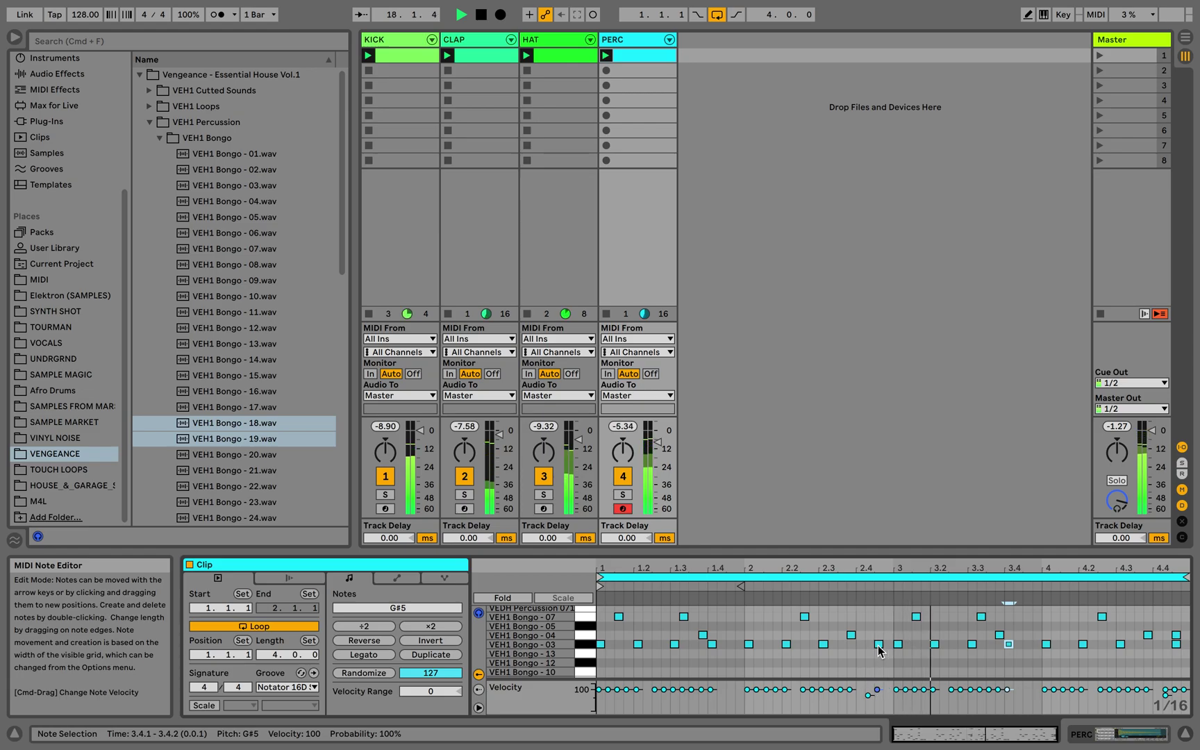
Audition the VEH1 Bongo - 12 pad, add a hit at 1.2.4 and copy it into bars two to four
left_click(591, 667)
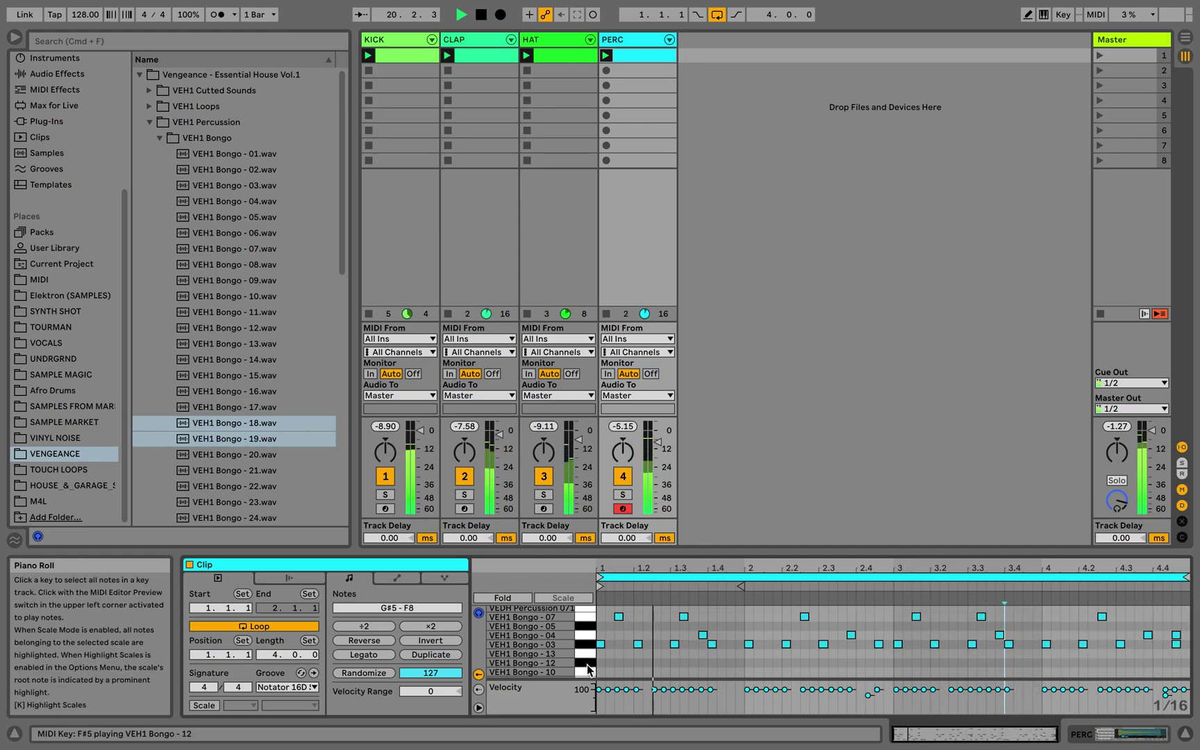
key("space")
left_click(667, 663)
double_click(665, 662)
key("space")
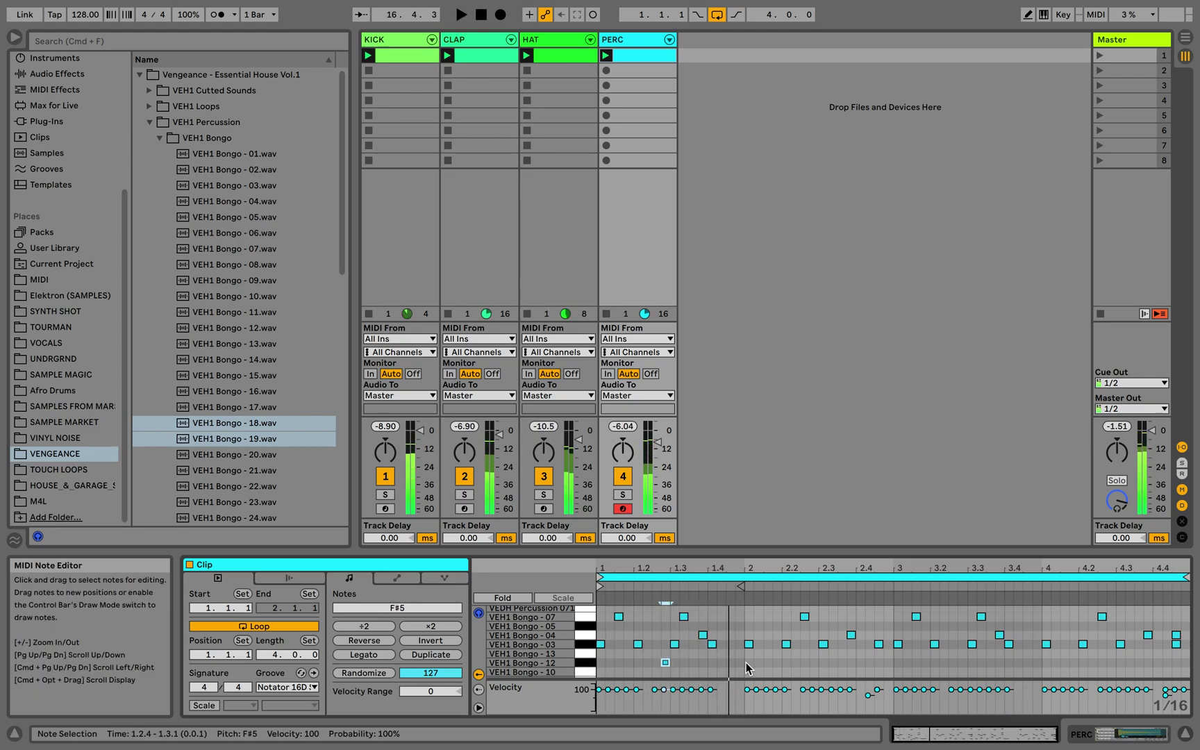
left_click(586, 662)
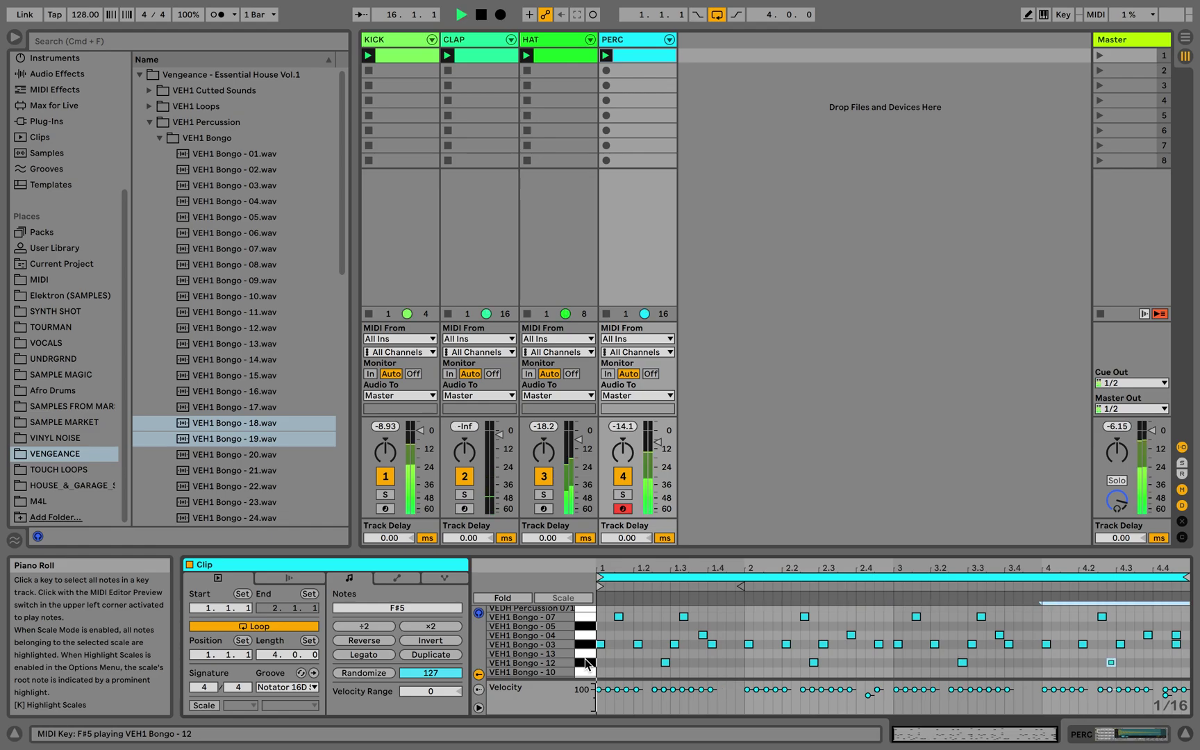
Audition the VEH1 Bongo - 19 pad, add a hit on it at 1.3.3 and replay the clip
scroll(729, 645, "down", 3)
scroll(729, 644, "down", 2)
left_click(581, 645)
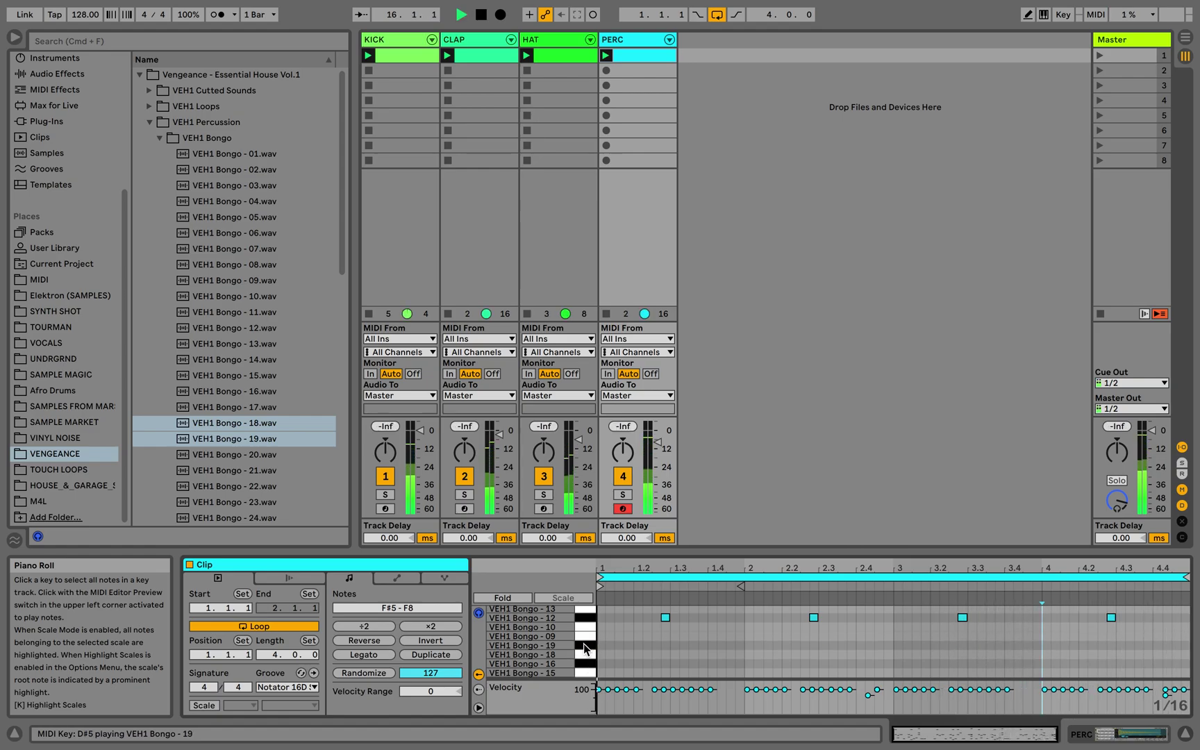
key("space")
double_click(665, 645)
left_click_drag(665, 647, 687, 644)
key("space")
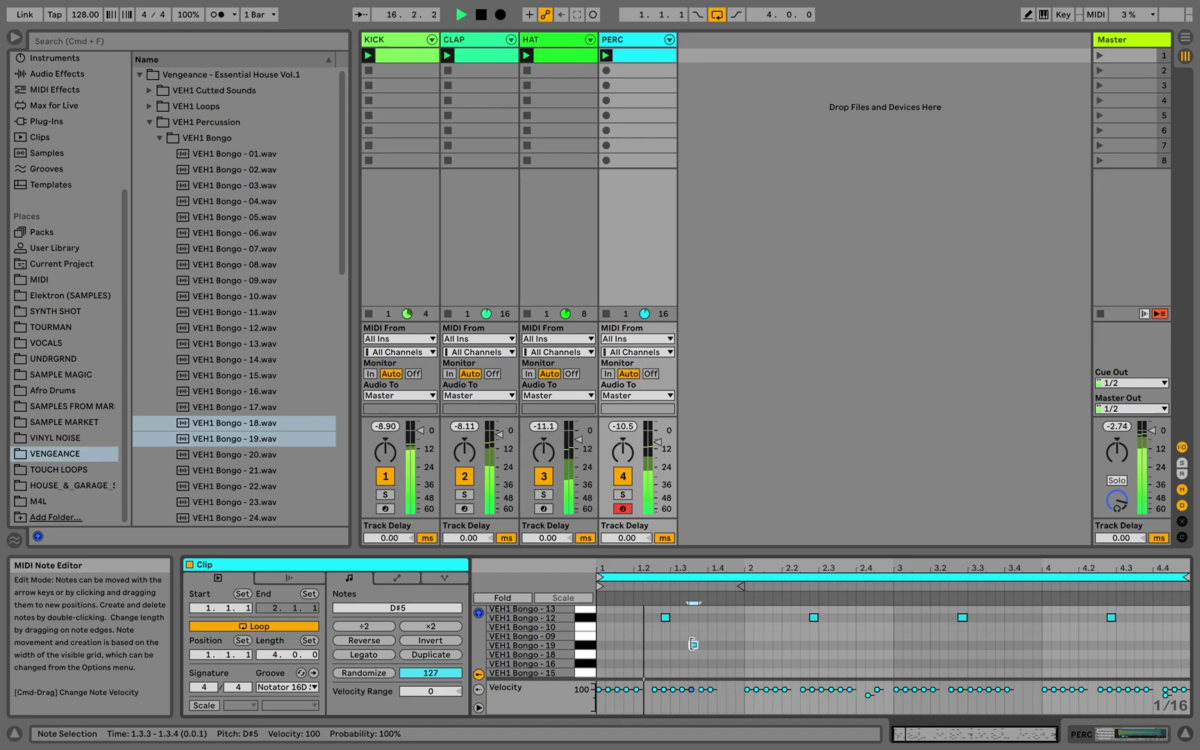
key("space")
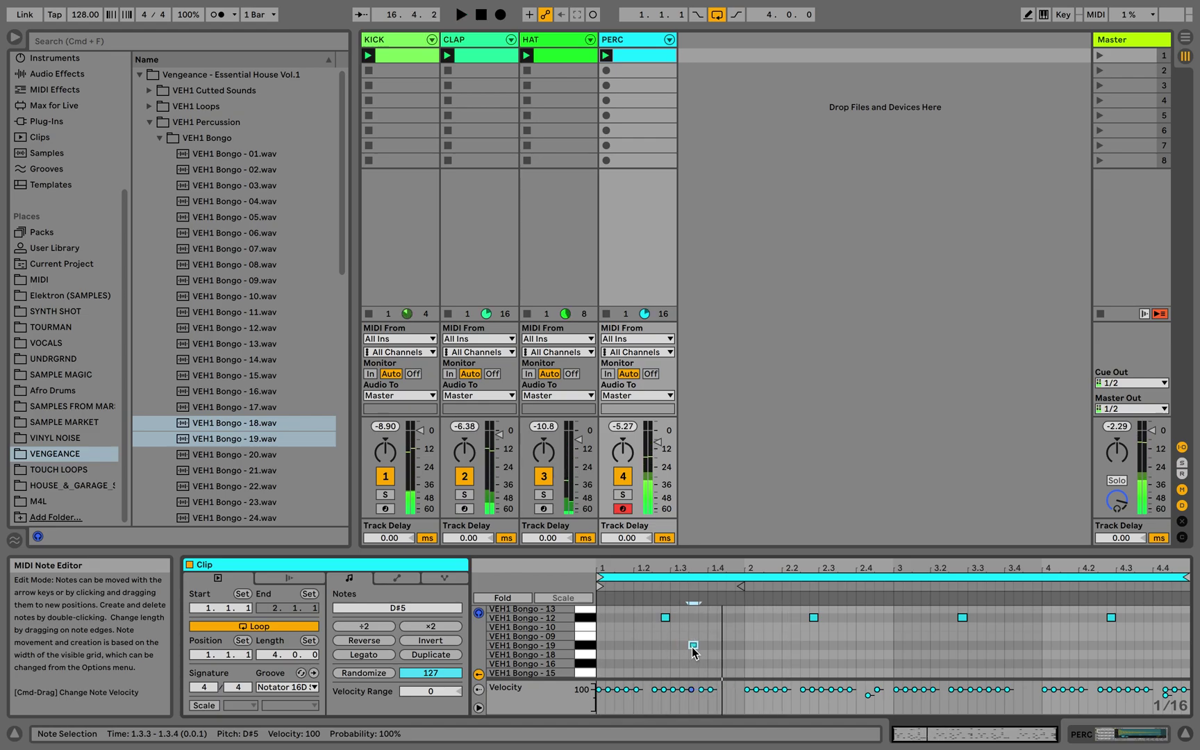
Add a VEH1 Bongo - 18 hit at 1.4.3 and listen to it in the loop
left_click(695, 654)
key("space")
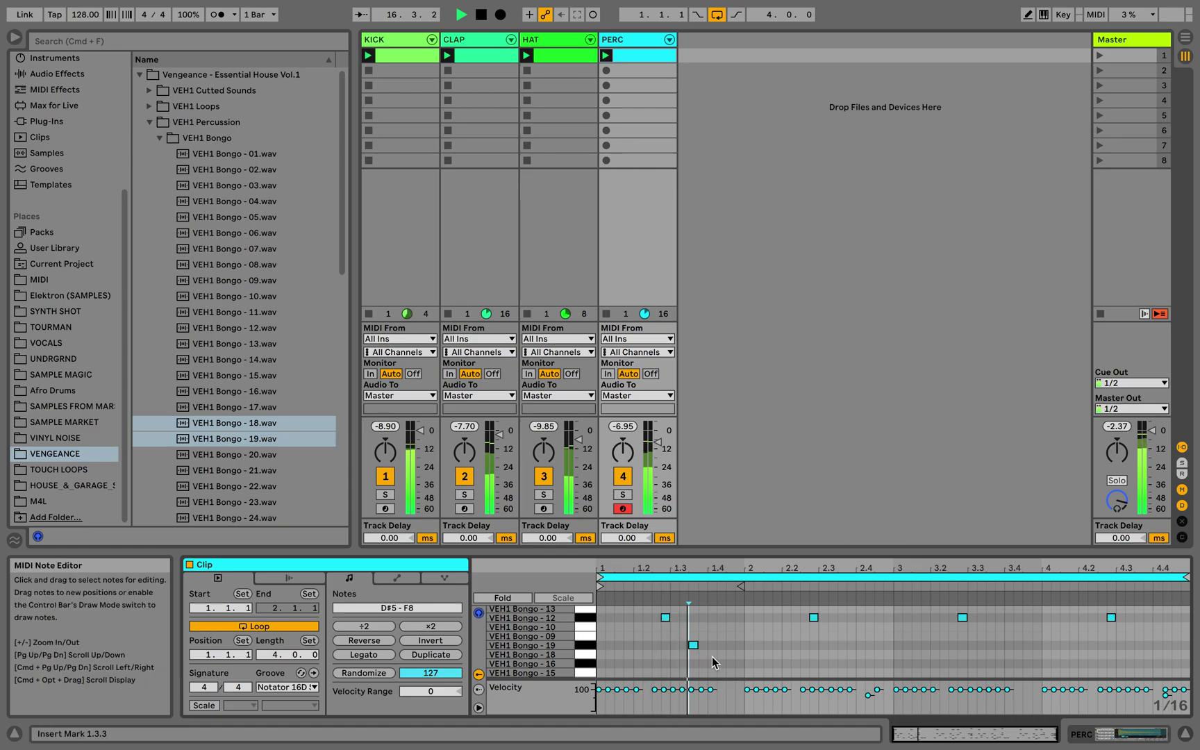
double_click(728, 654)
key("space")
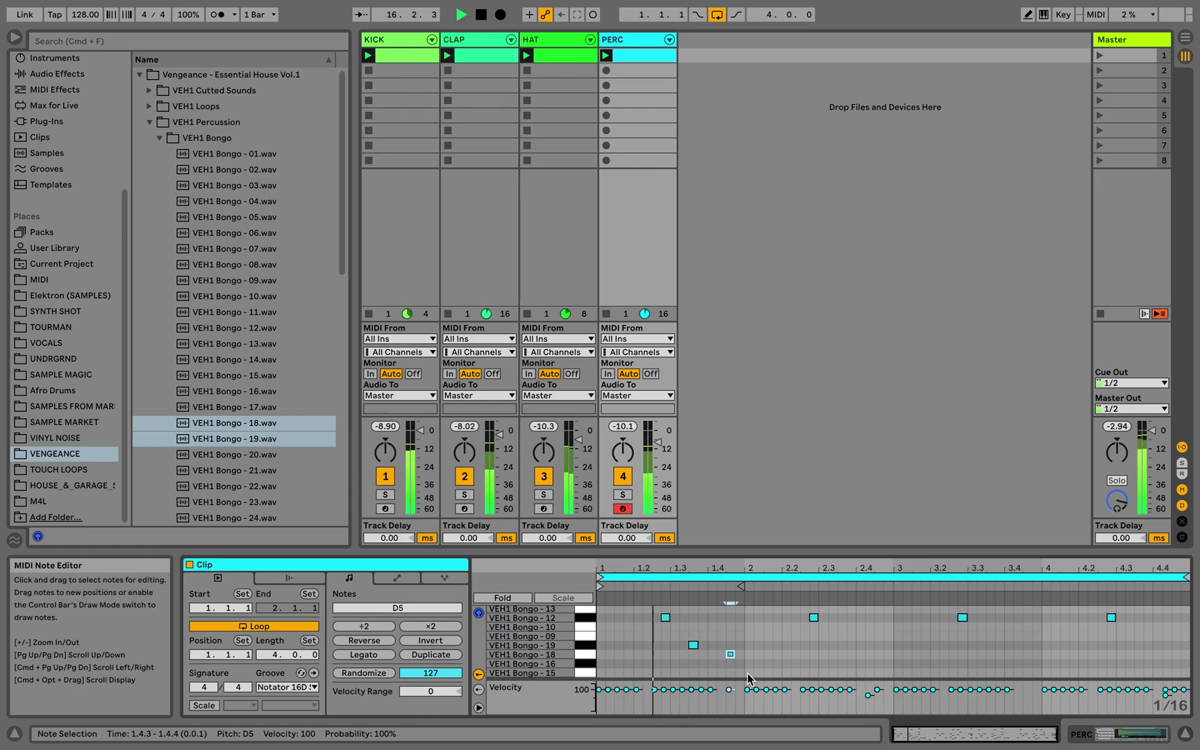
key("space")
Copy the VEH1 Bongo - 19 and 18 hits into bars two to four, add a Bongo - 19 hit at 4.2.3 and replay
left_click_drag(743, 658, 561, 638)
key("super+d")
key("super+d")
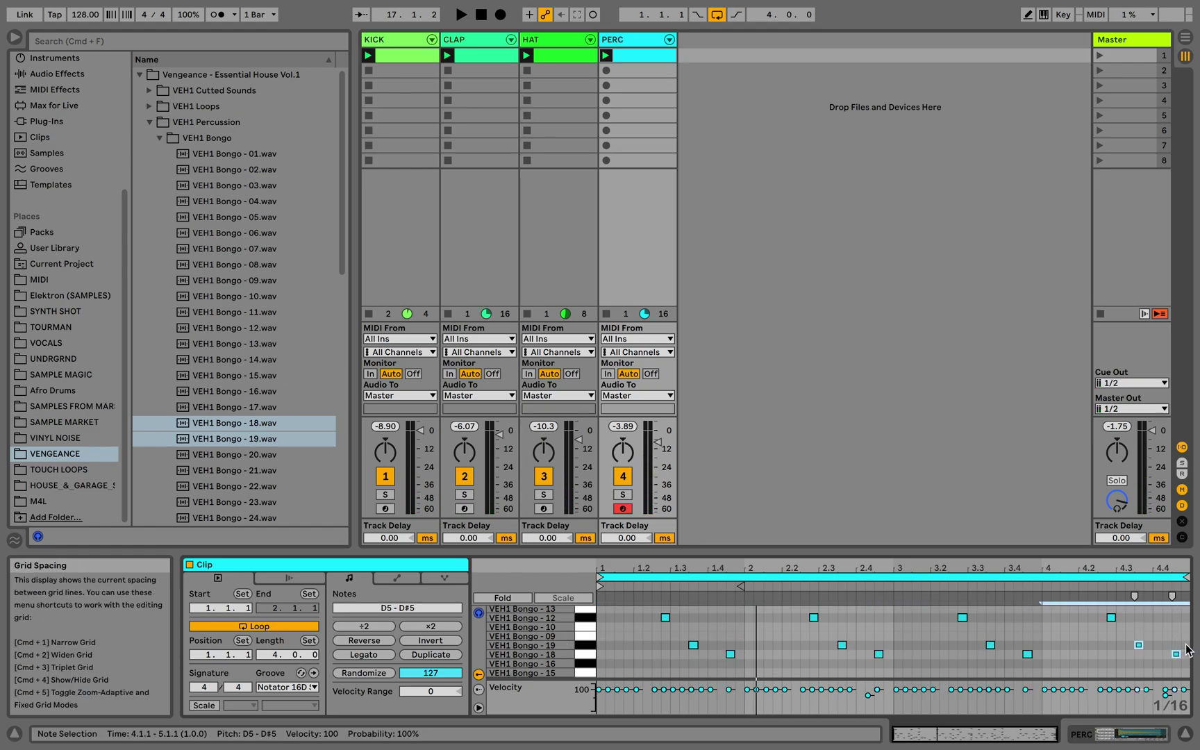
double_click(1103, 645)
key("space")
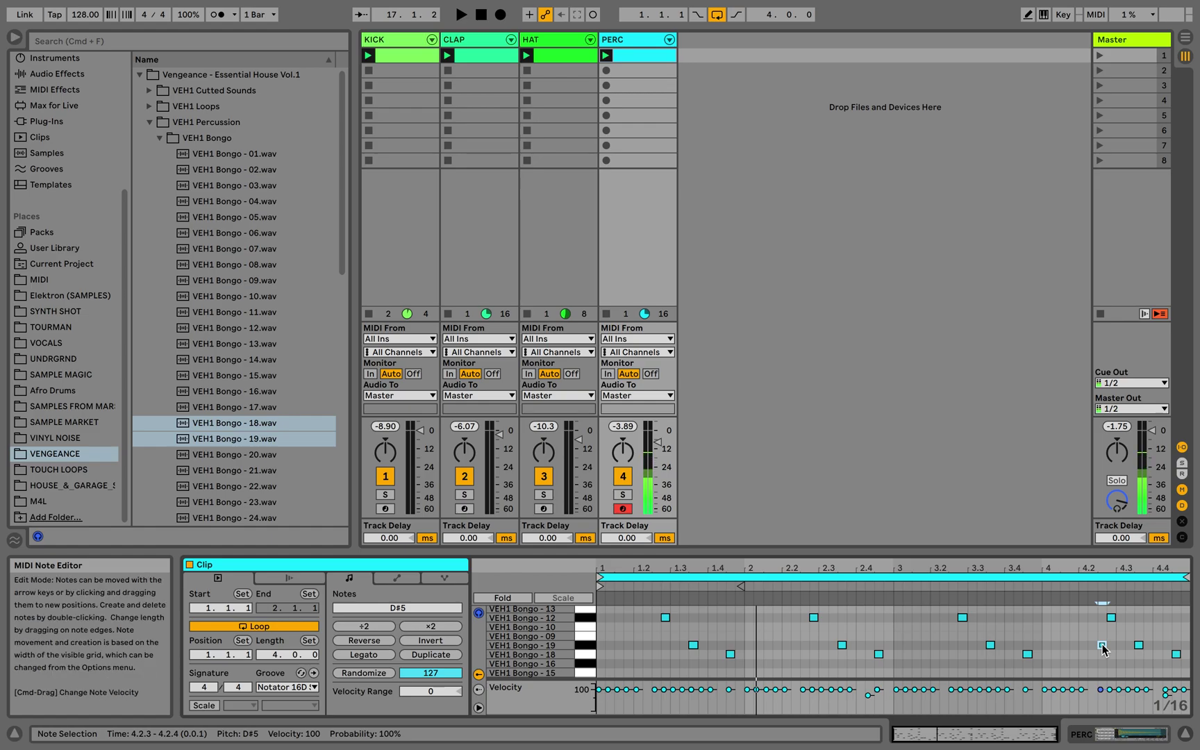
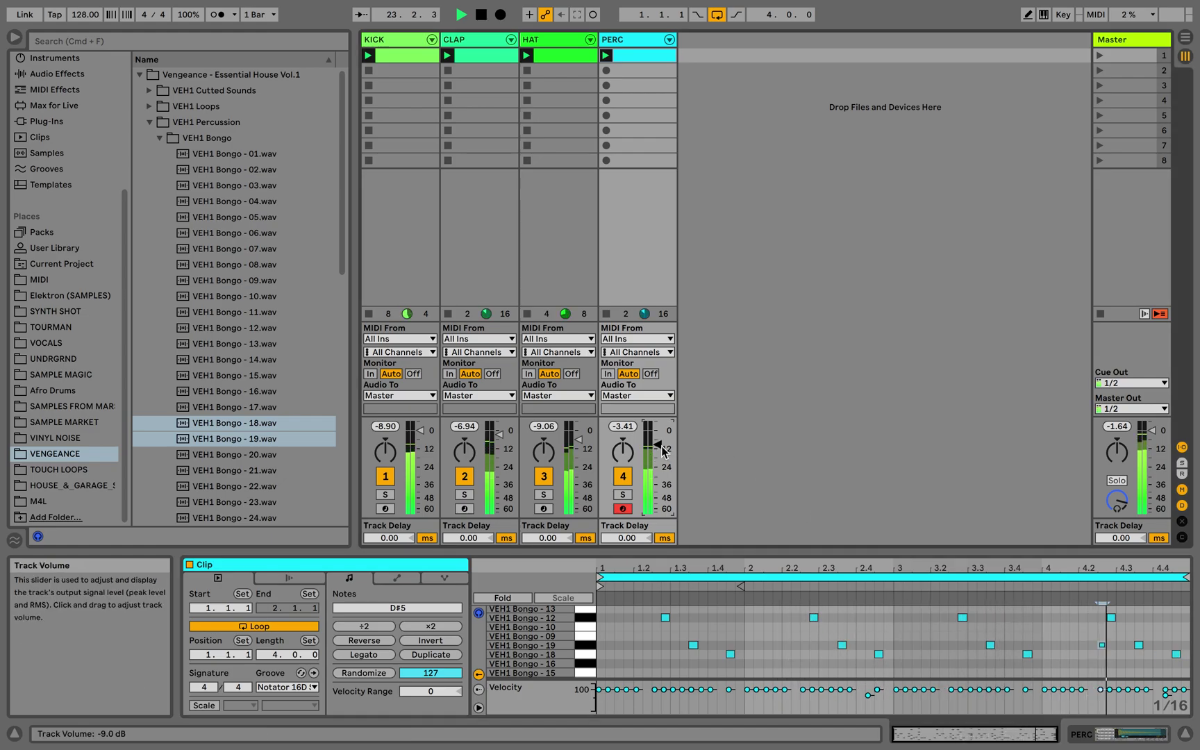
Stop playback and copy the KICK clip to bar 1 of the KICK track in the Arrangement, filling four bars
key("Tab")
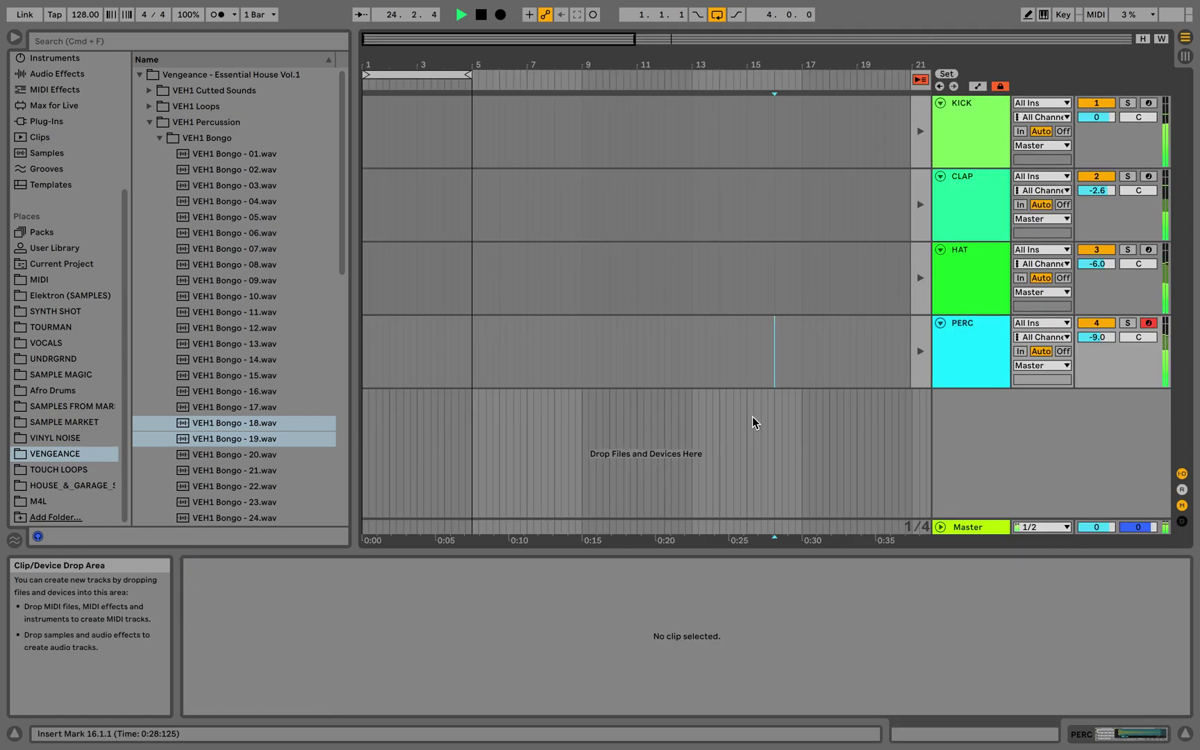
key("Tab")
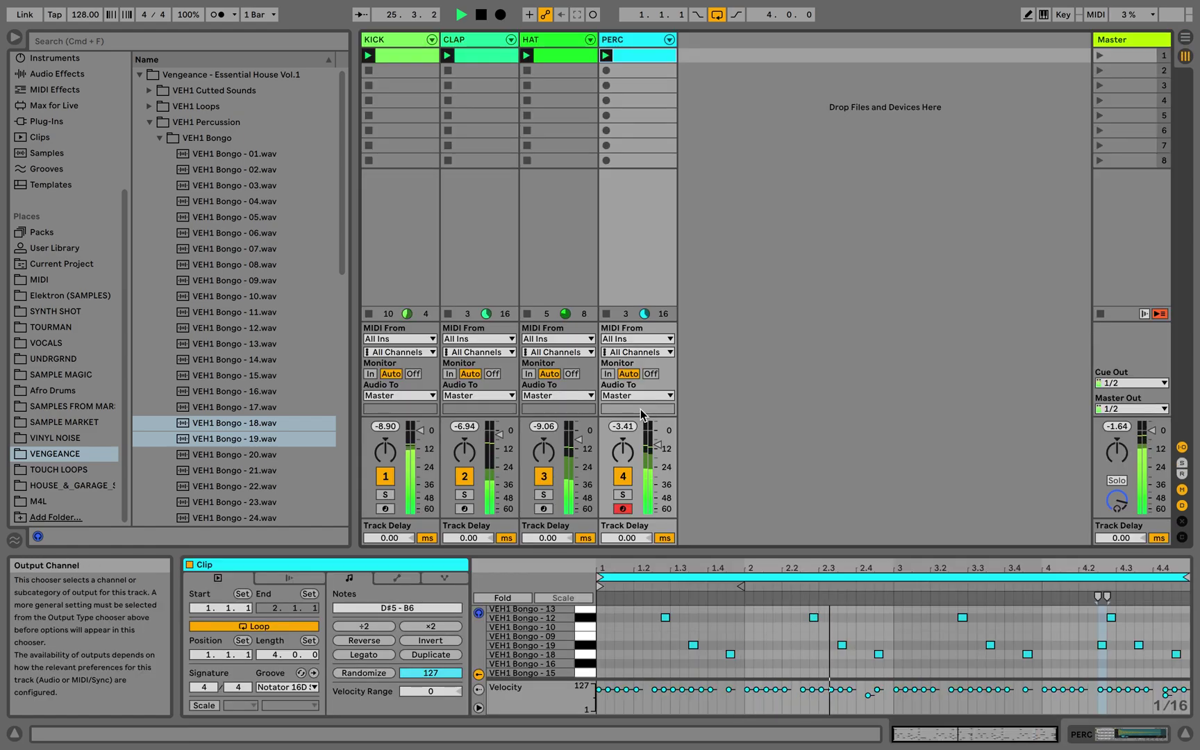
key("Tab")
key("space")
key("Tab")
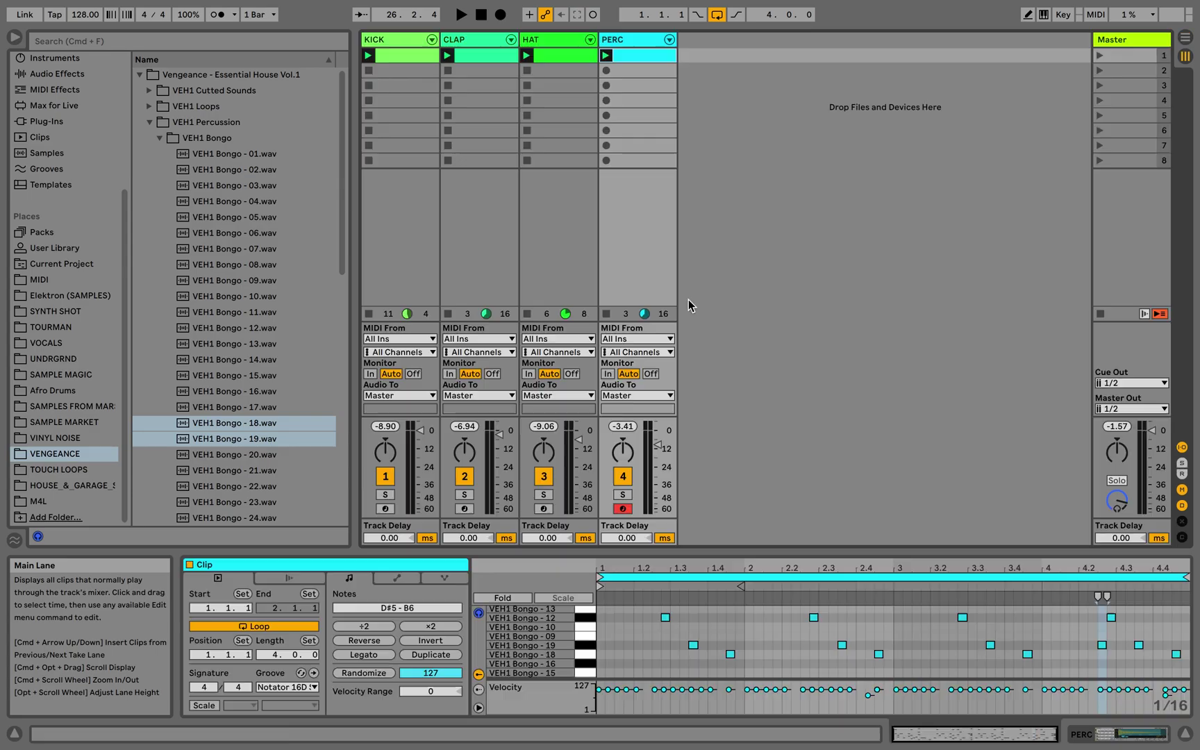
key("Tab")
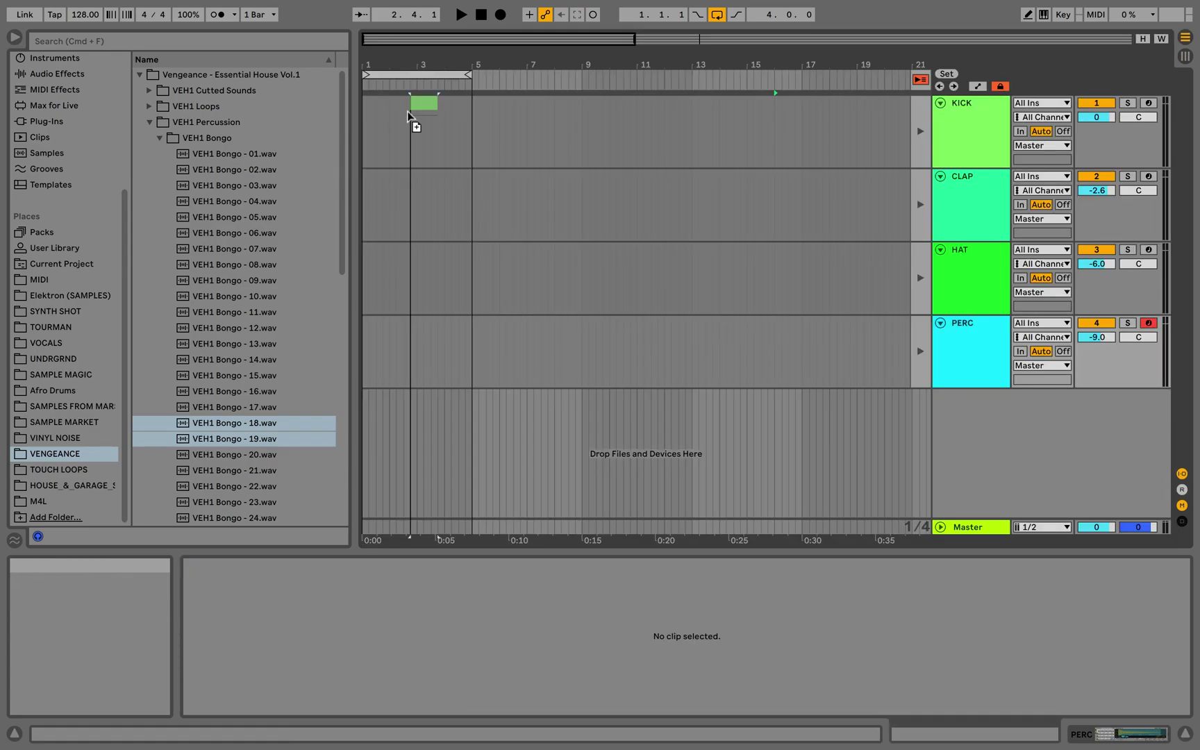
left_click(362, 116)
mouse_move(362, 116)
left_mouse_down()
mouse_move(472, 101)
mouse_move(394, 177)
mouse_move(366, 177)
mouse_move(407, 284)
mouse_move(361, 281)
mouse_move(368, 251)
mouse_move(386, 251)
left_mouse_up()
Copy the CLAP, HAT and PERC clips to bar 1 of their Arrangement tracks, filling four bars
key("Tab")
key("Tab")
key("Tab")
key("Tab")
key("Tab")
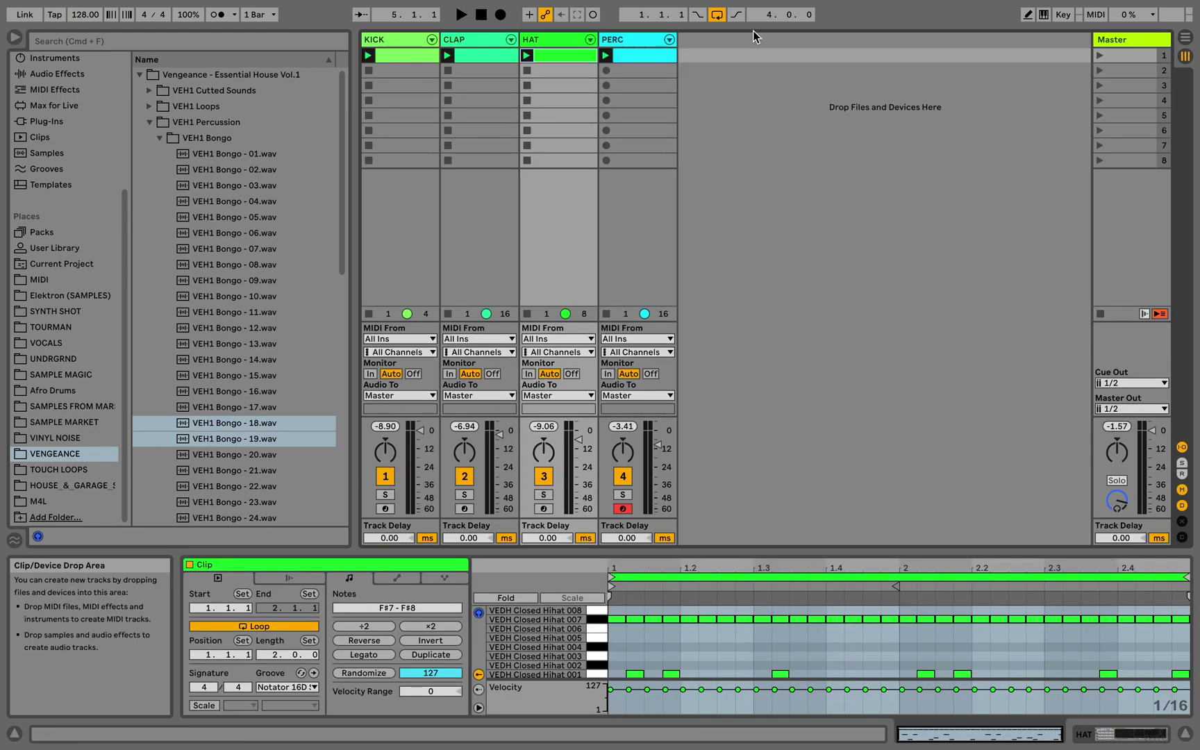
key("Tab")
left_click_drag(658, 54, 370, 359)
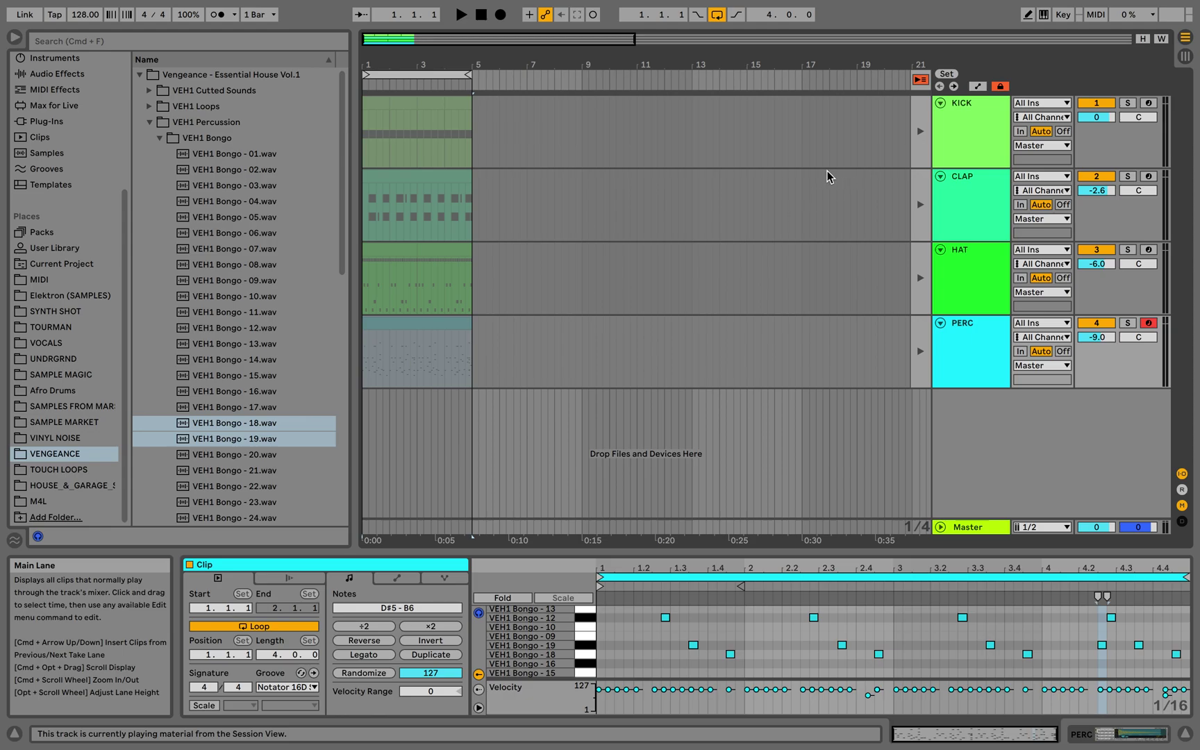
Return all tracks to Arrangement playback and listen to the four-bar loop
left_click(920, 79)
key("space")
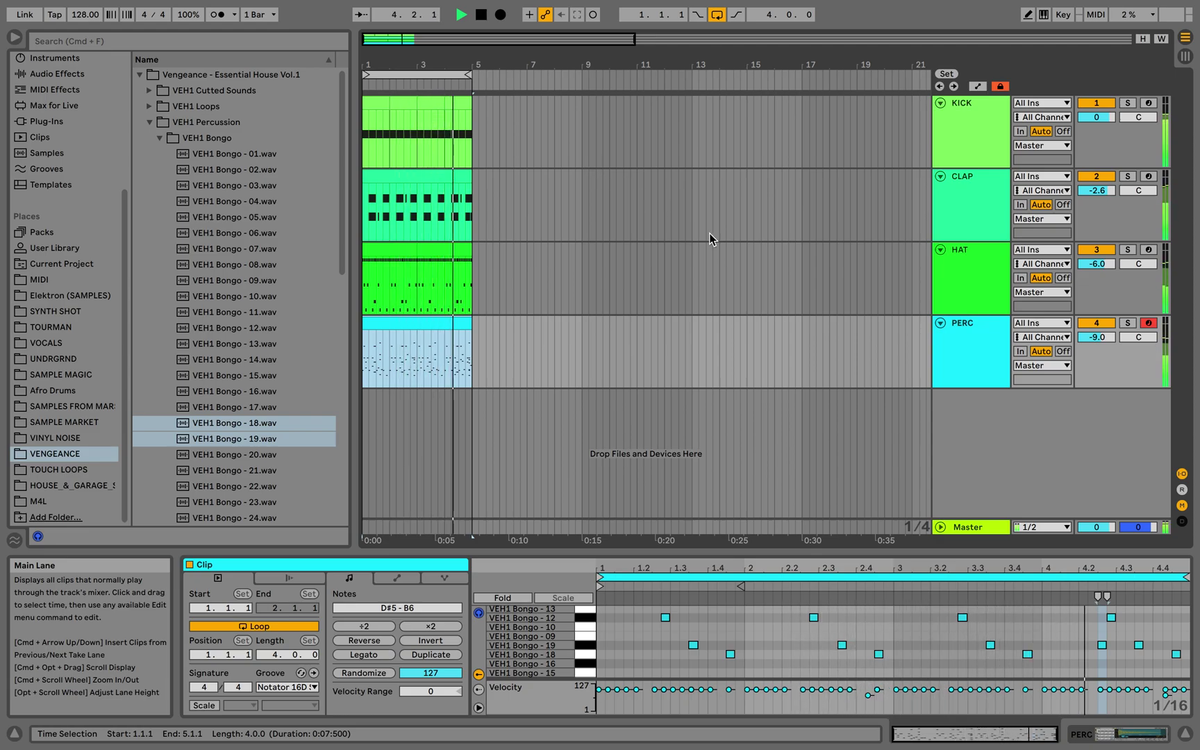
left_click(975, 265)
key("space")
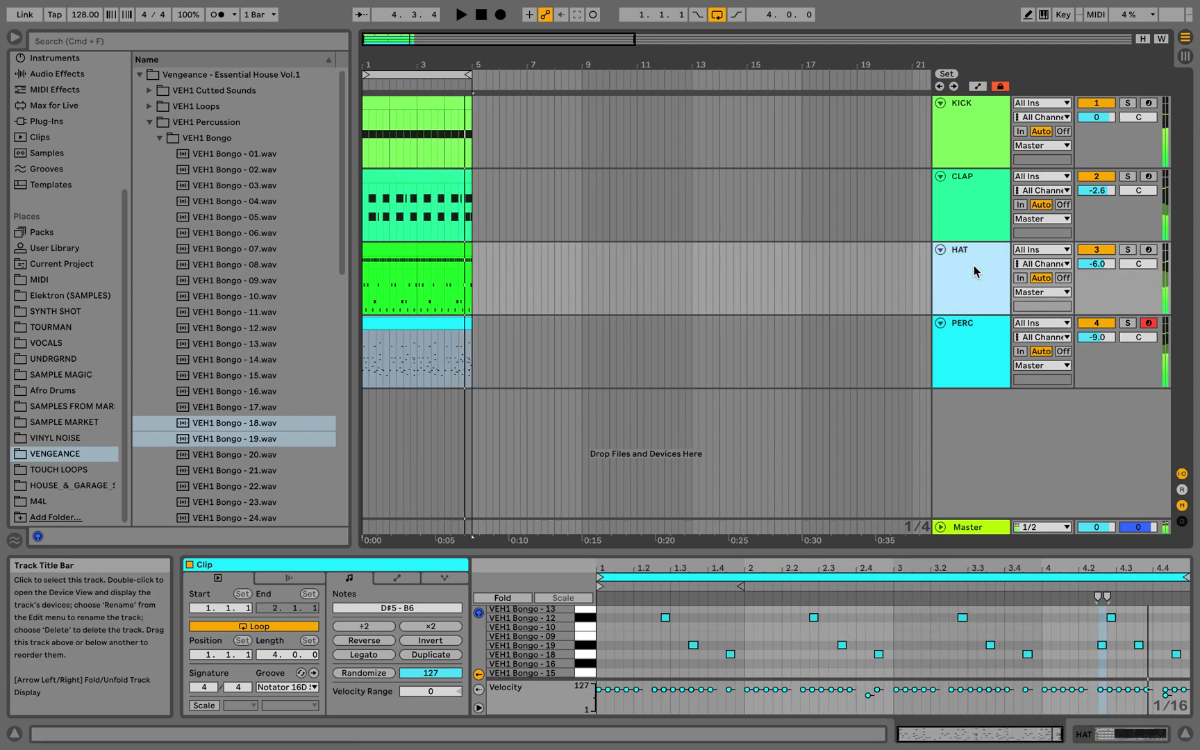
In the HAT Session clip, add a PIV_DJK_OPEN_HAT_10 hit at 1.1.3 and repeat it on every off-beat through both bars
left_click(1186, 55)
left_click(565, 55)
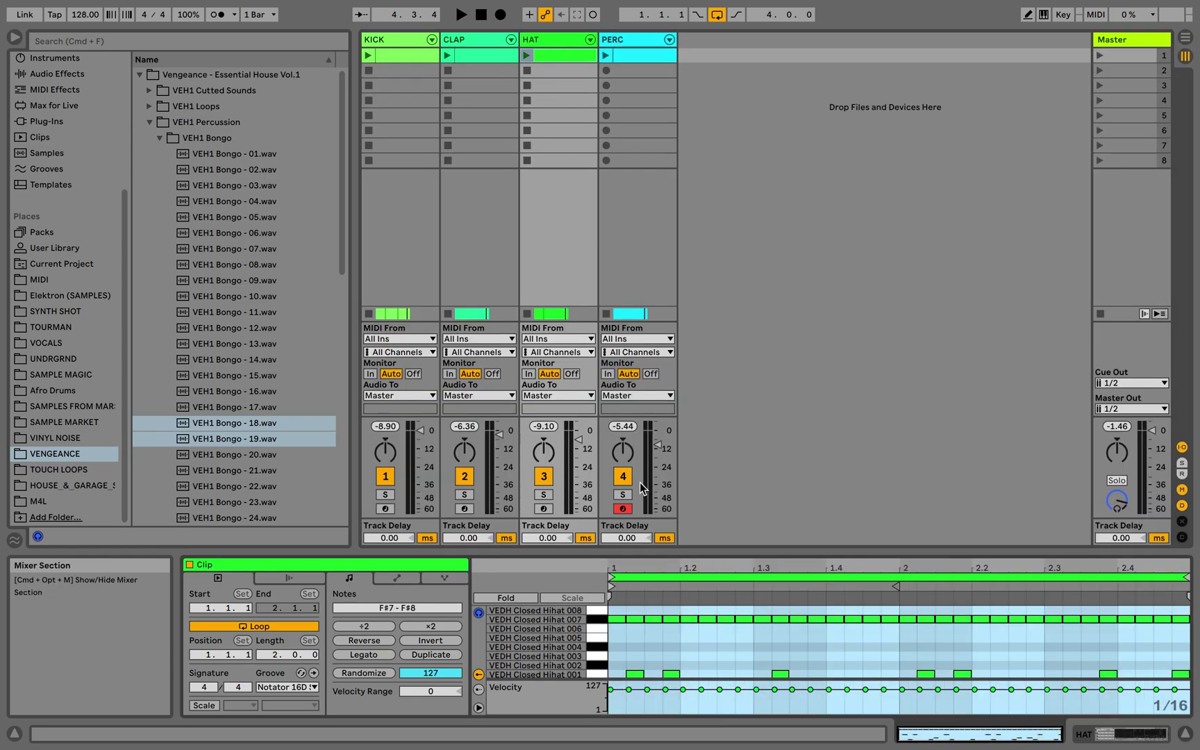
scroll(680, 644, "down", 5)
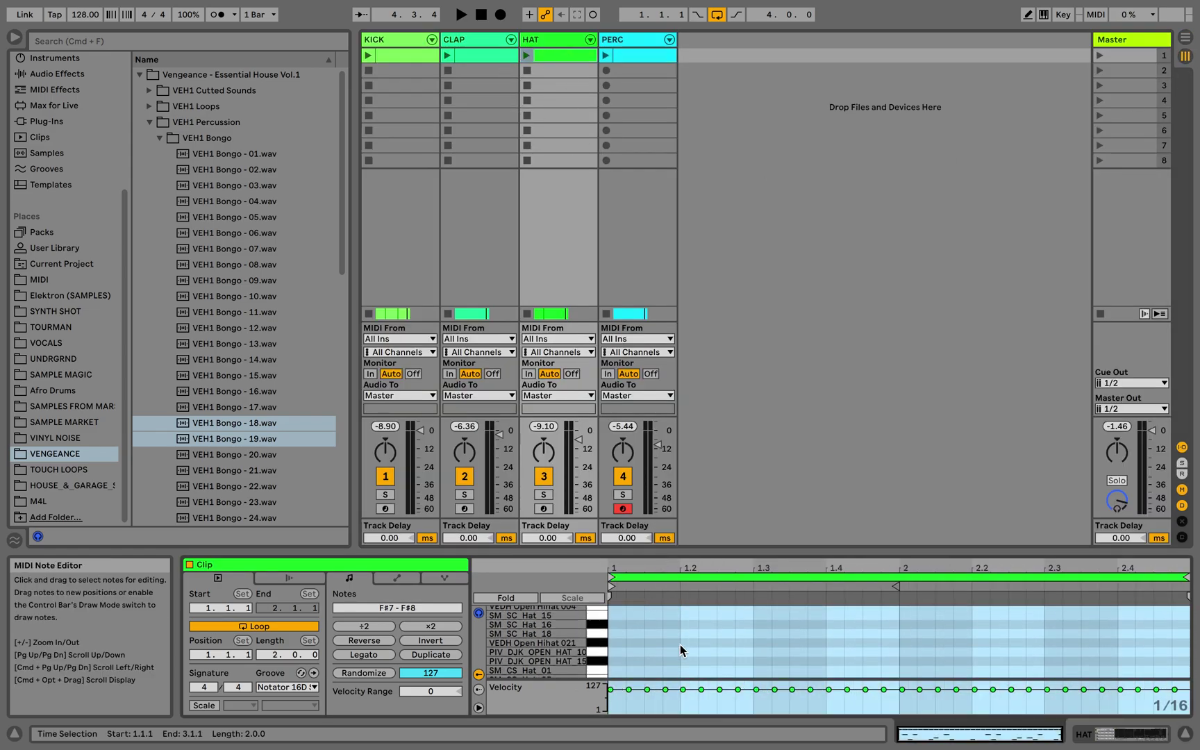
double_click(656, 644)
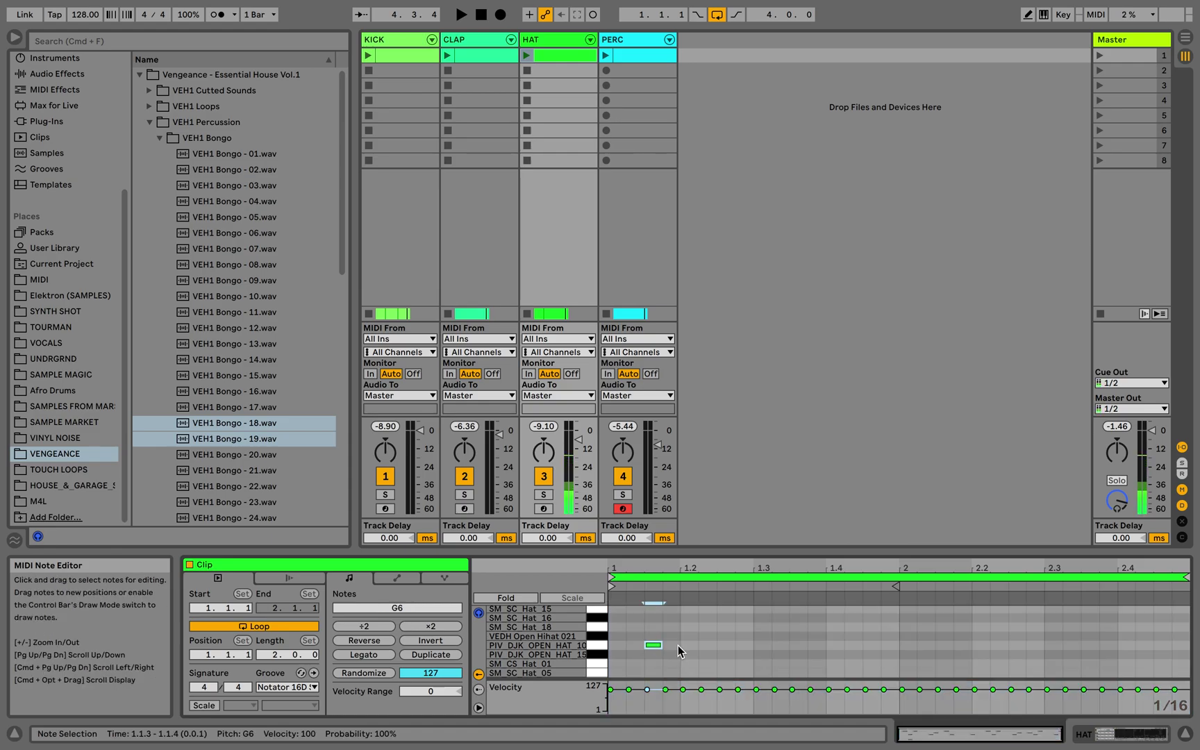
key("super+d")
key("super+d")
key("super+d")
key("super+d")
key("super+d")
key("super+d")
key("super+d")
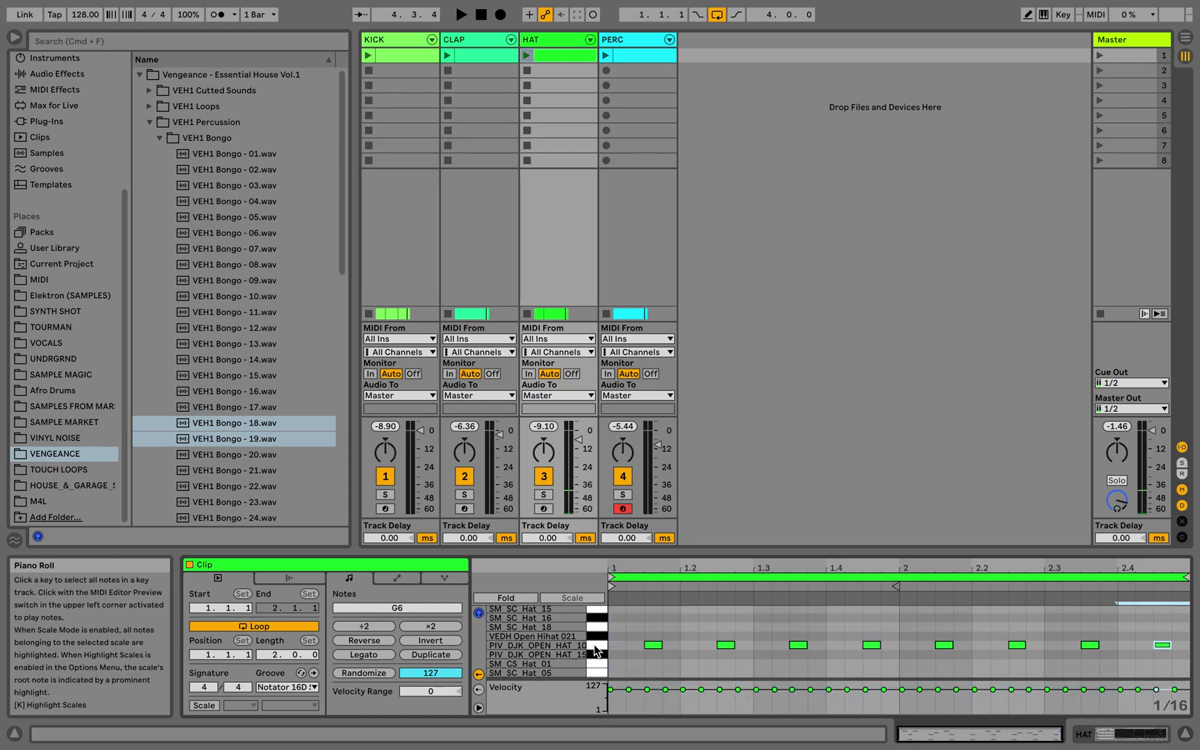
Launch the HAT clip and try the off-beat hits on the sounds from SM_SC_Hat_05 up to VEDH Open Hihat 021
left_click(525, 55)
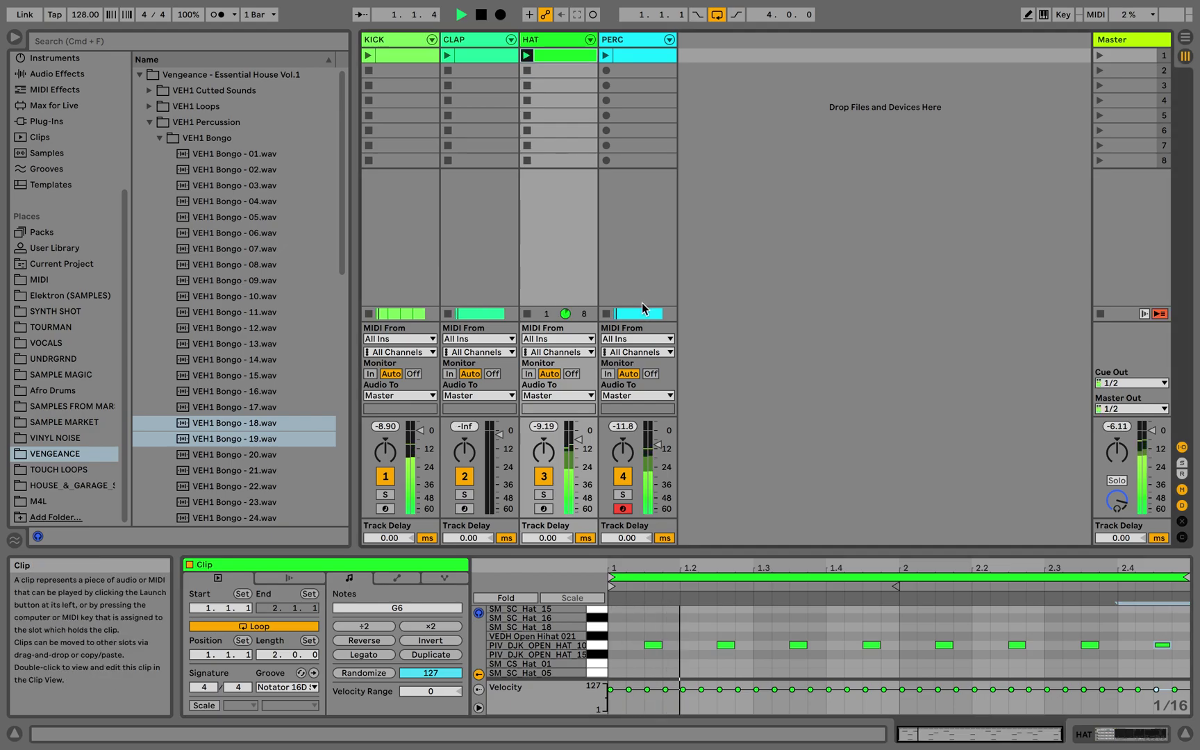
left_click(1180, 658)
left_click_drag(1180, 658, 629, 639)
key("Down")
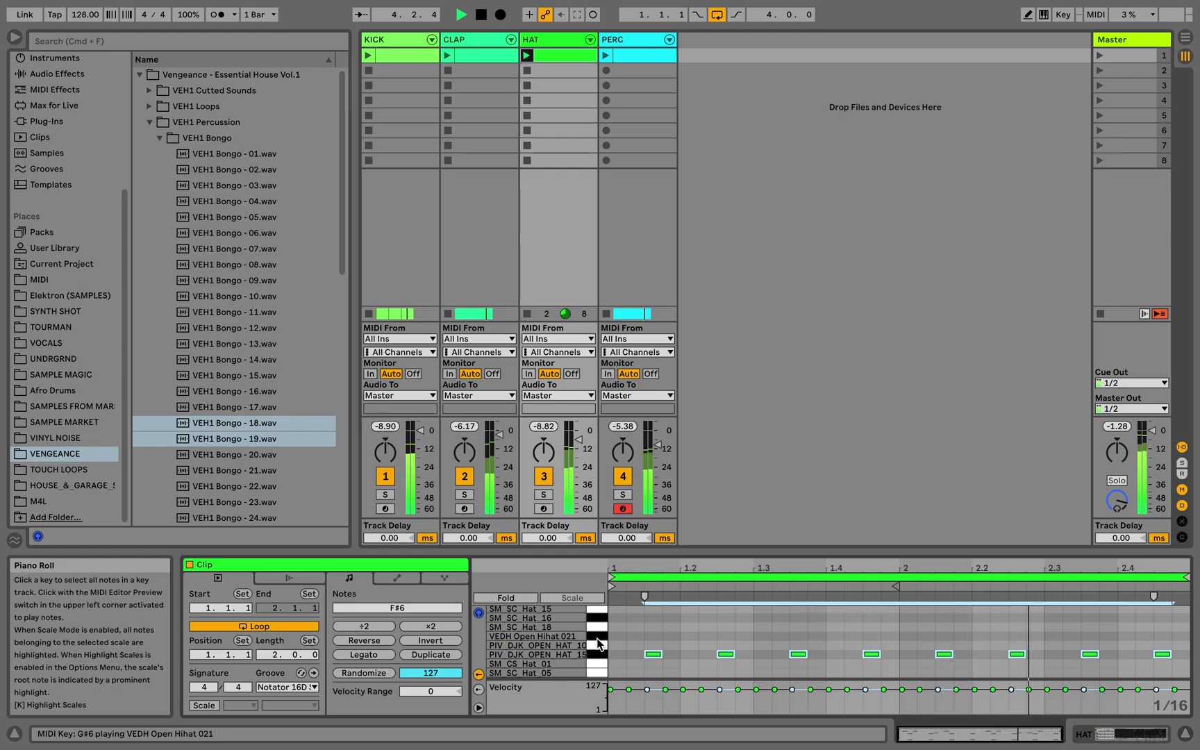
key("Down")
key("Down")
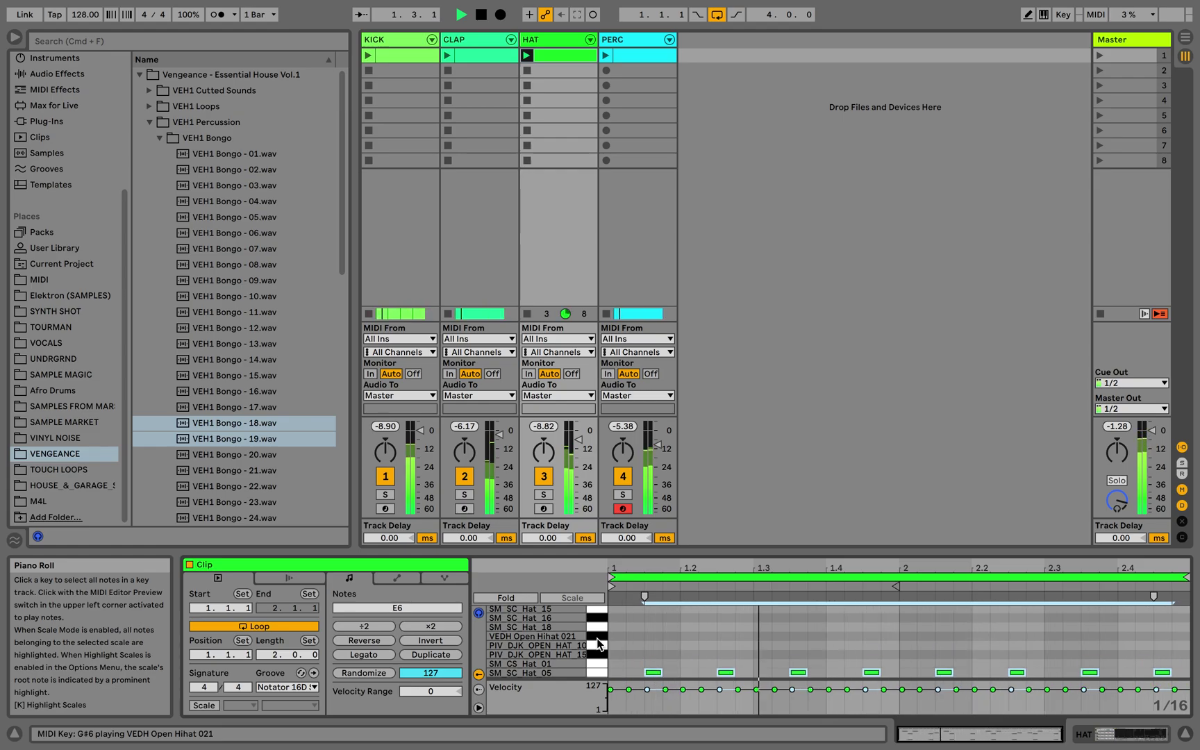
key("Up")
key("Up")
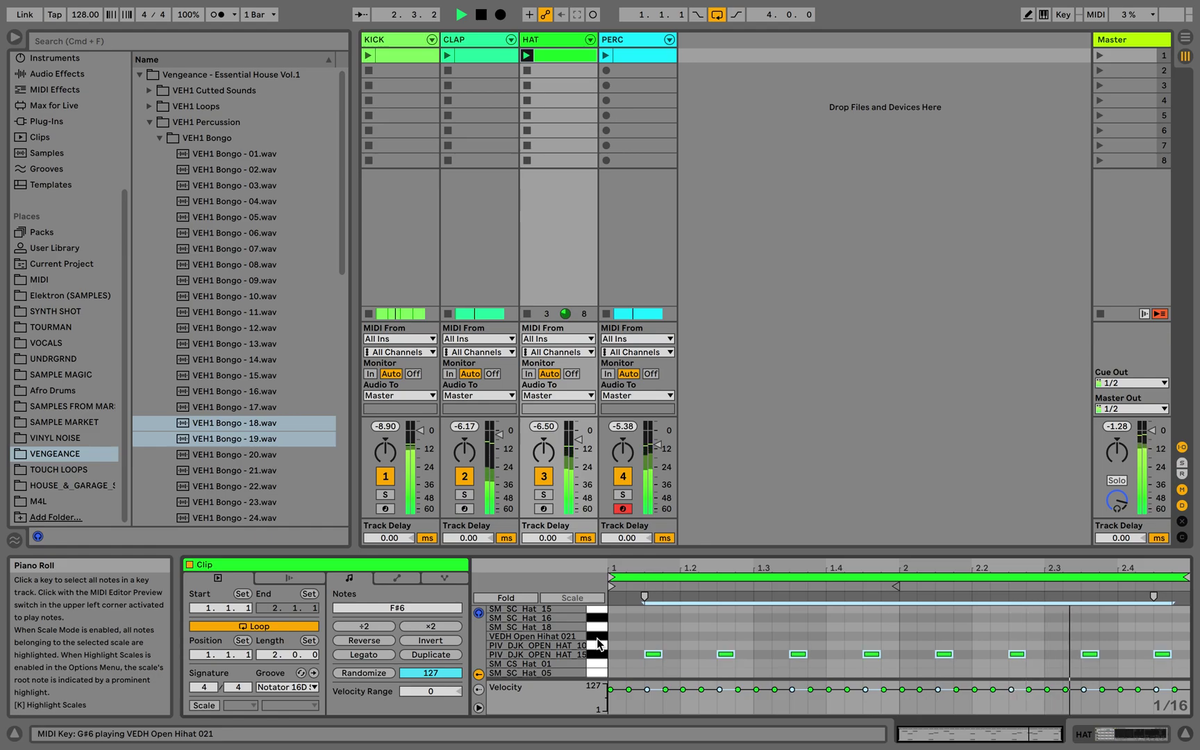
key("Up")
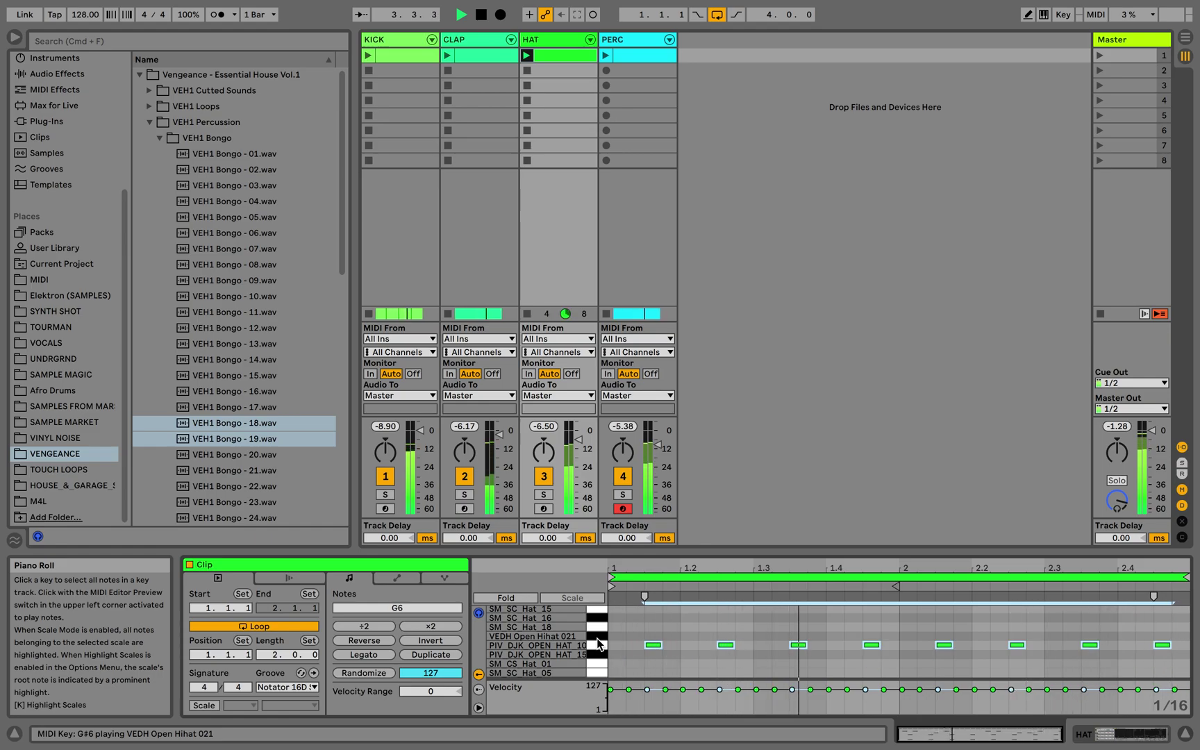
key("Up")
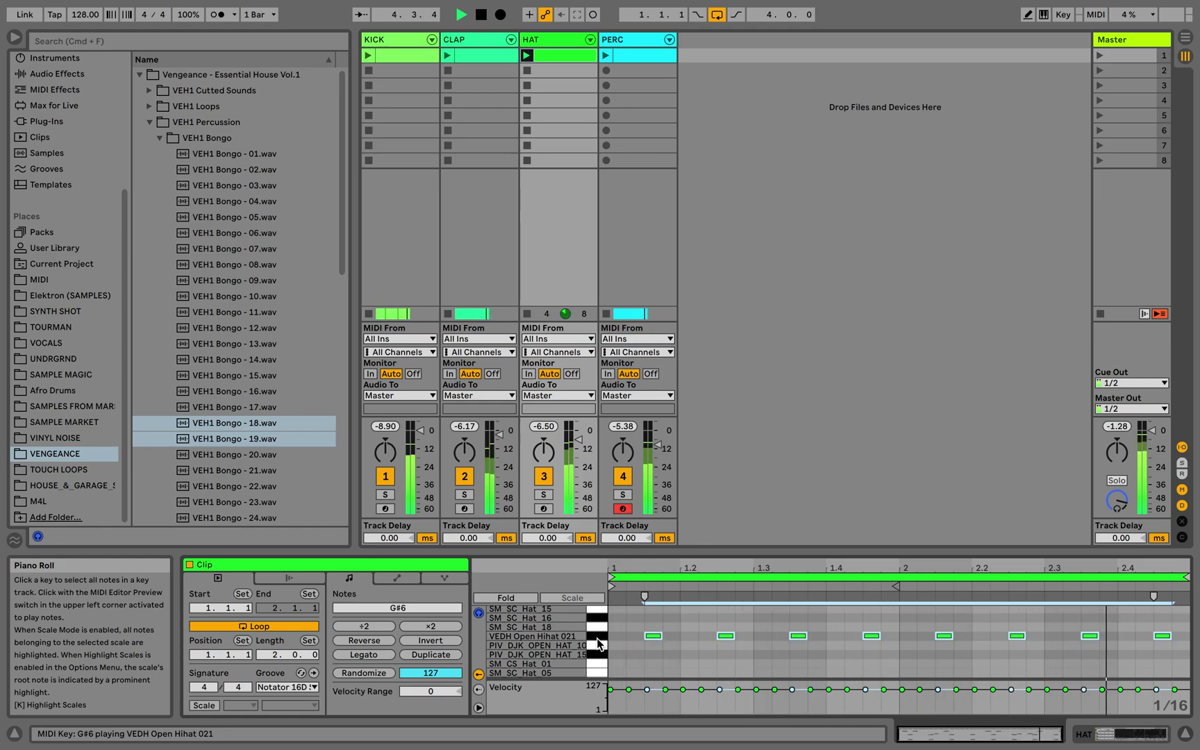
Try the off-beat hits on the higher hat sounds, up past VEDH Open Hihat 015
key("Up")
key("Up")
key("Up")
key("Up")
key("Up")
key("Up")
key("Up")
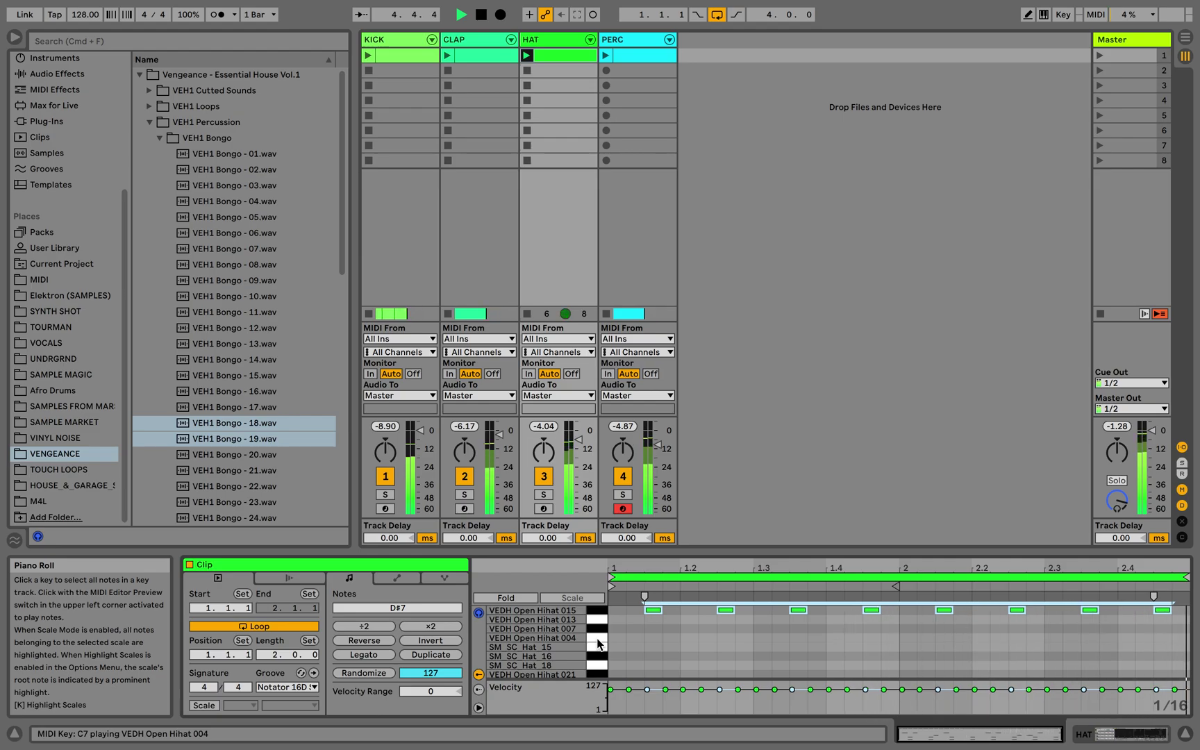
key("Up")
Move the off-beat hits back down, compare the two PIV_DJK open hats and settle on PIV_DJK_OPEN_HAT_10
key("Down")
key("Down")
key("Down")
key("Down")
key("Down")
key("Down")
key("Down")
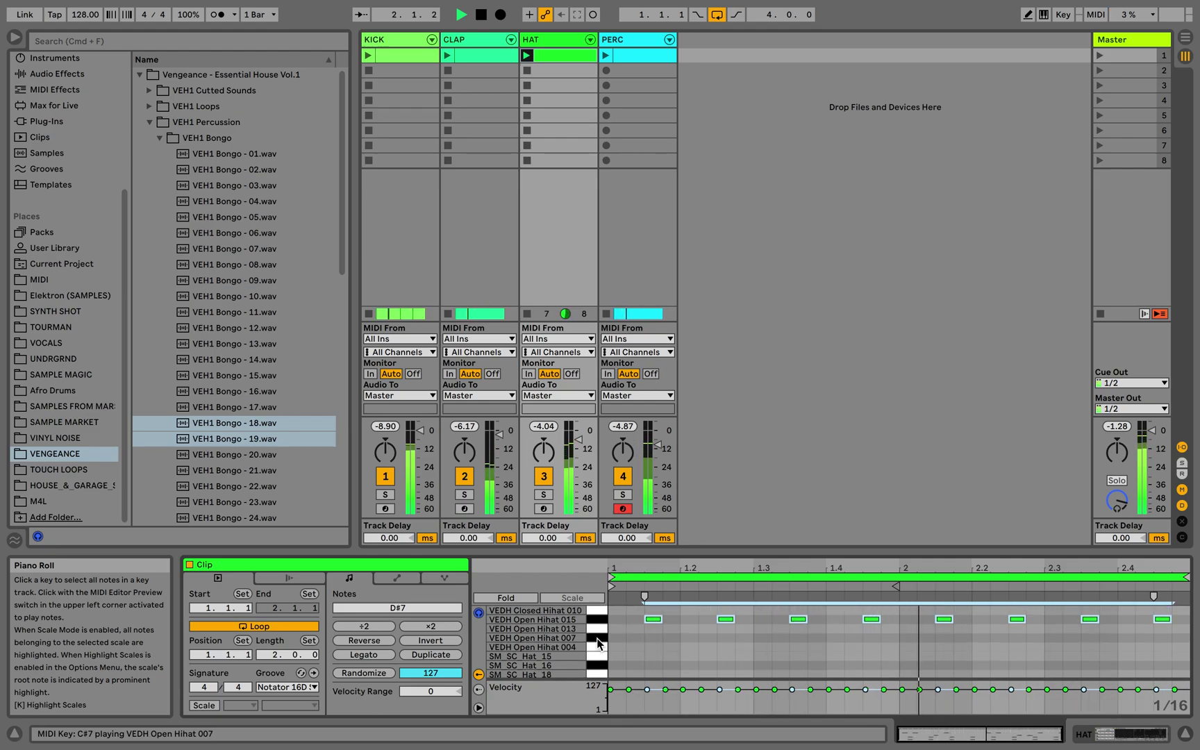
key("Down")
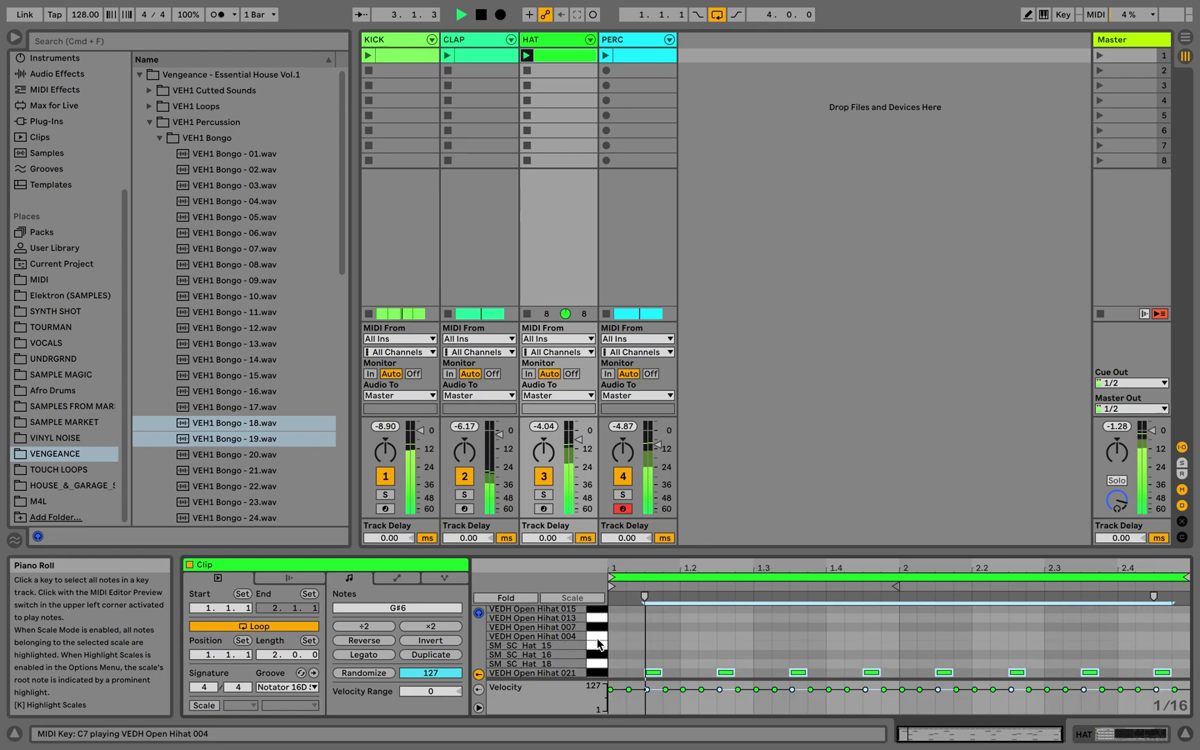
key("Down")
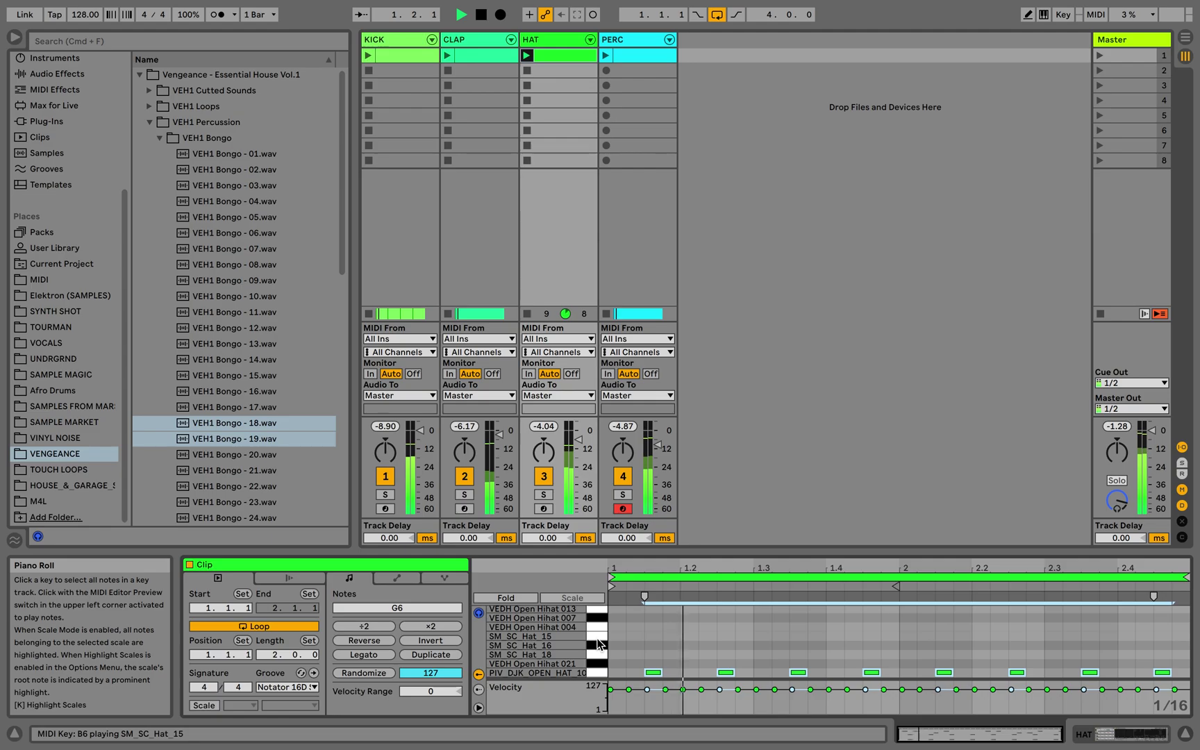
key("Down")
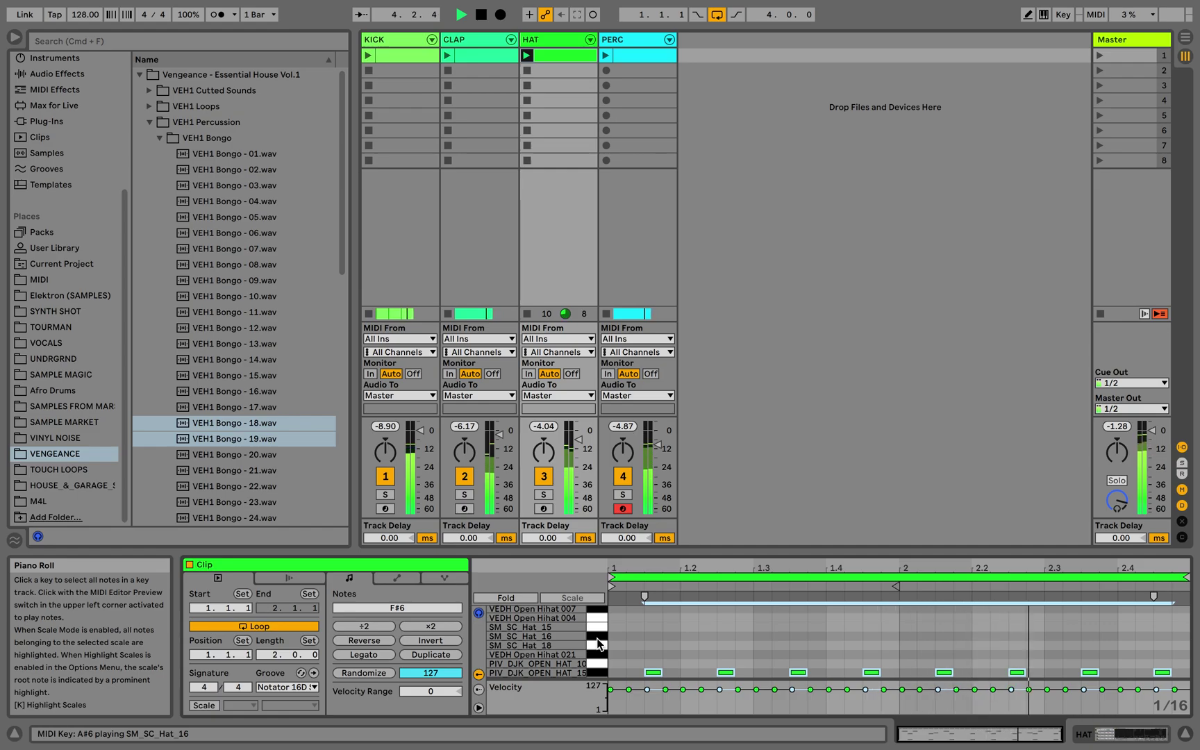
key("Up")
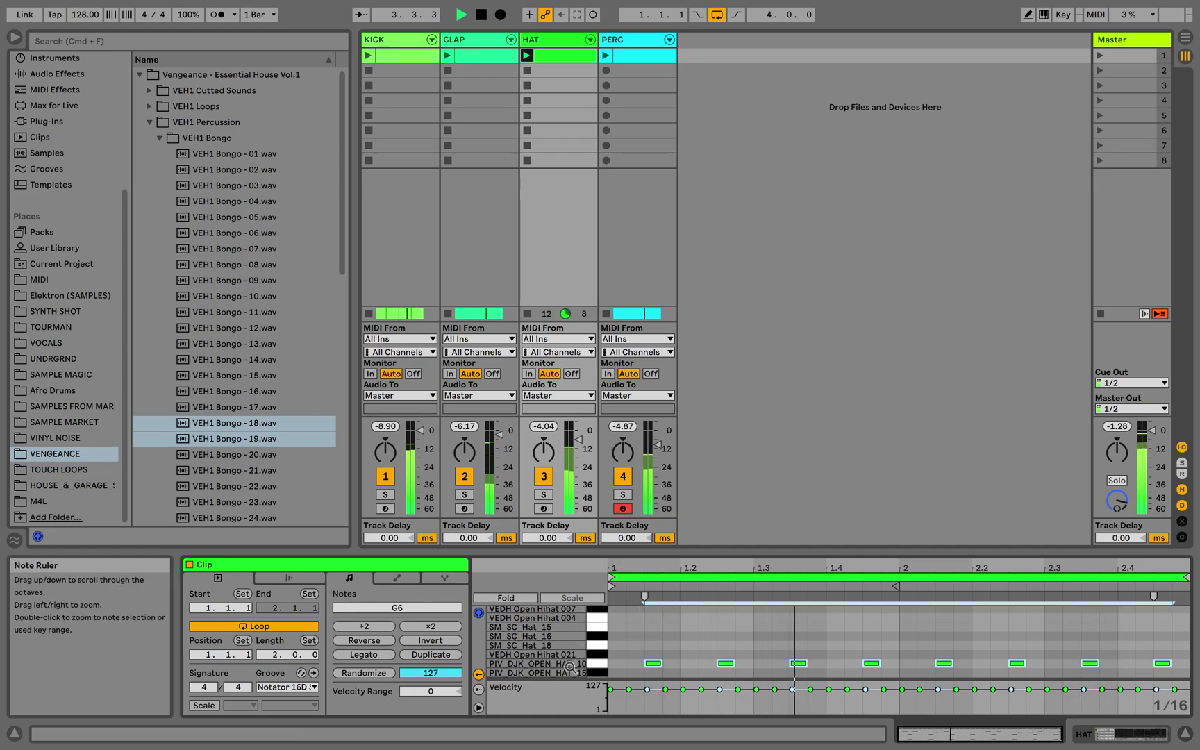
Replace the HAT material in Arrangement bars 1 to 4 with the updated HAT clip and return the track to Arrangement playback
key("shift+Tab")
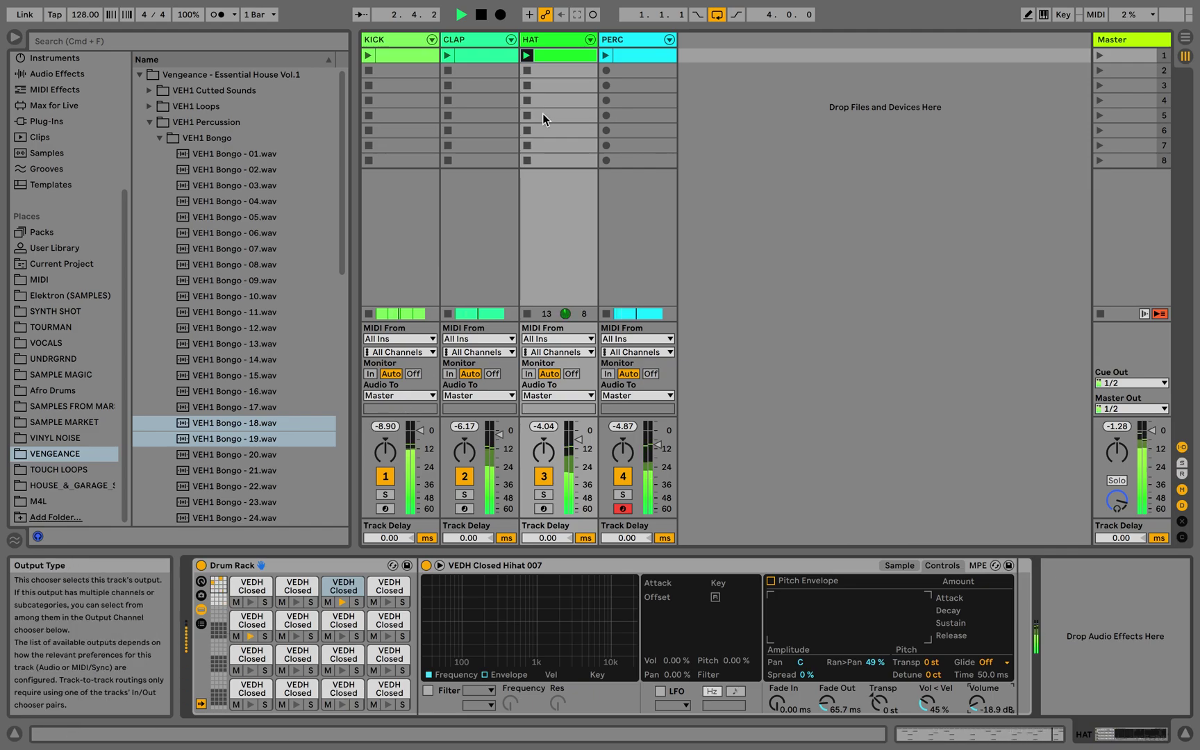
key("Tab")
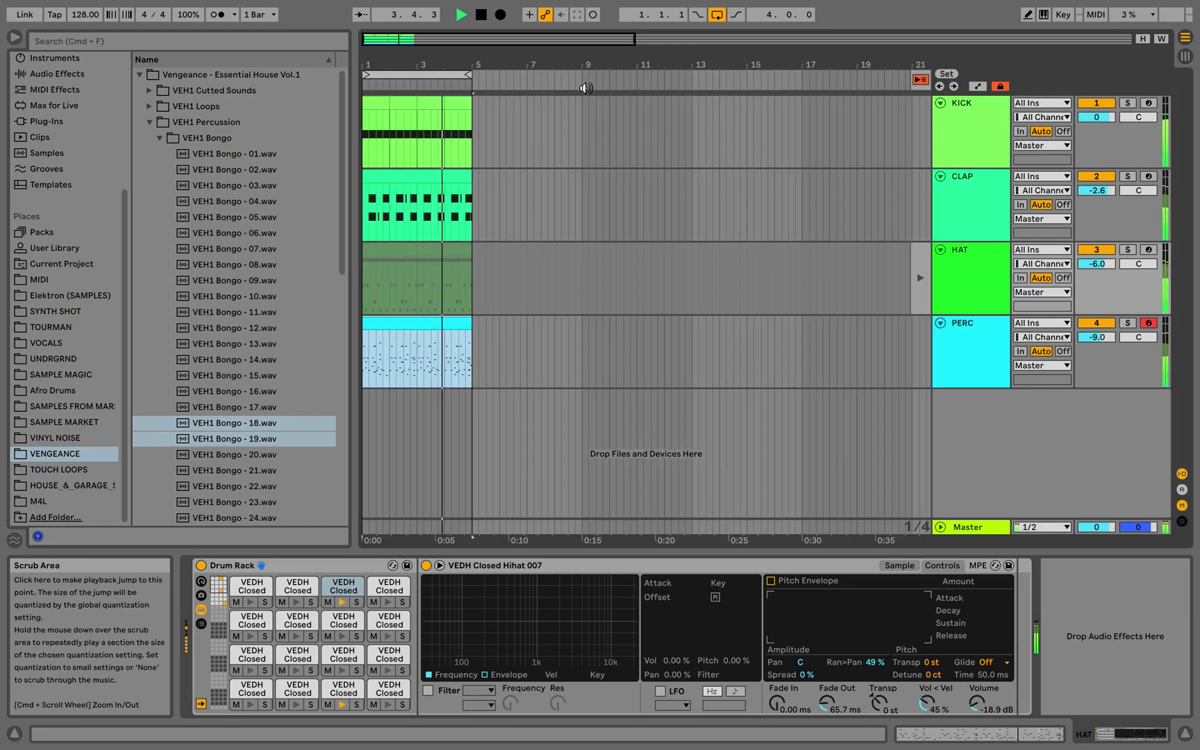
key("Tab")
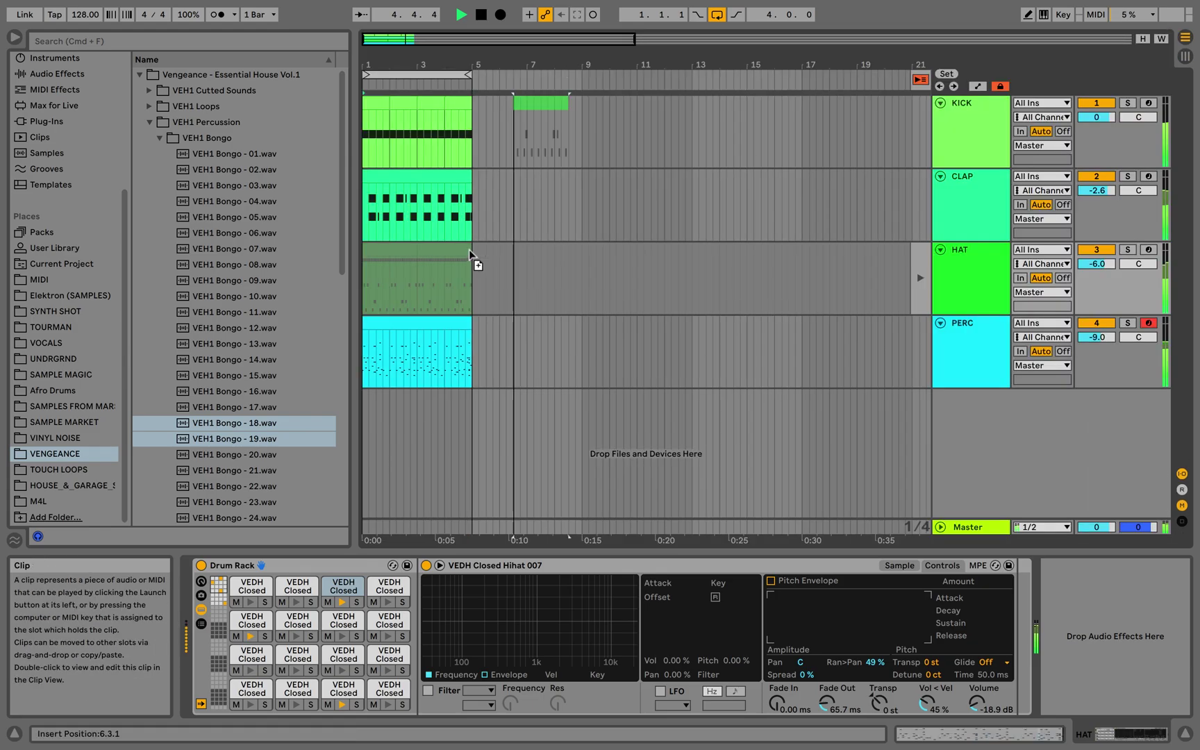
key("Tab")
left_click_drag(362, 281, 397, 262)
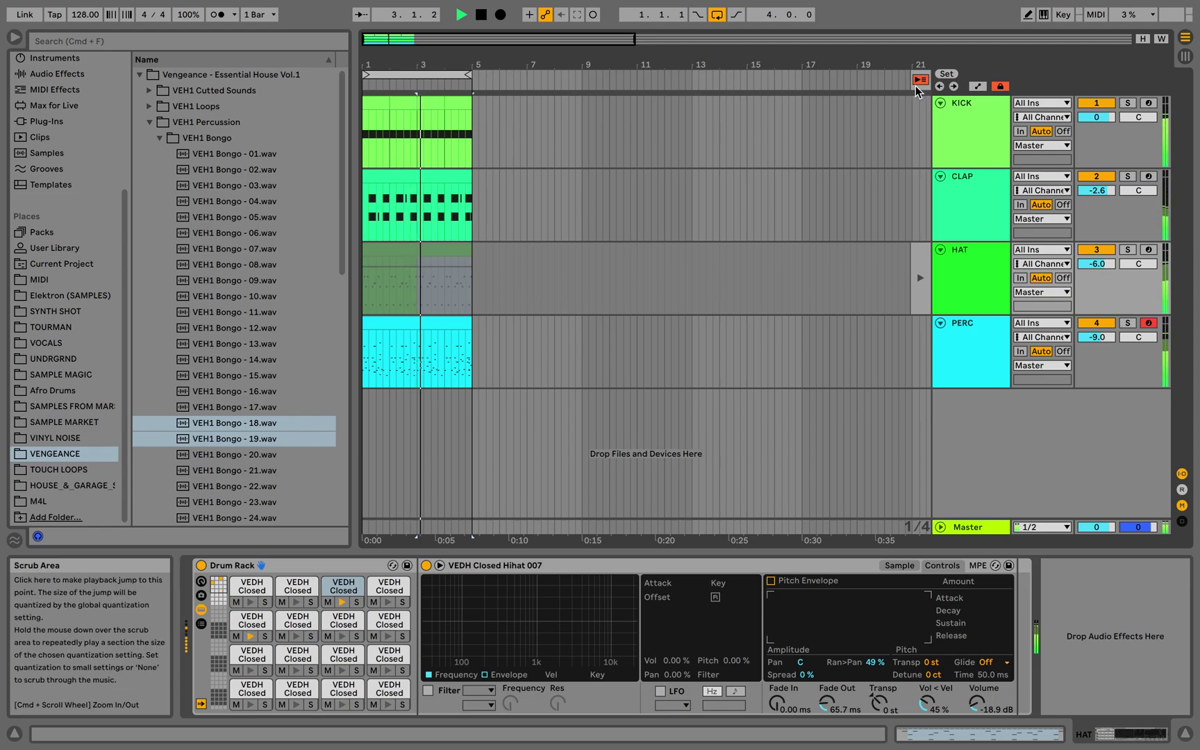
left_click(921, 278)
left_click(944, 302)
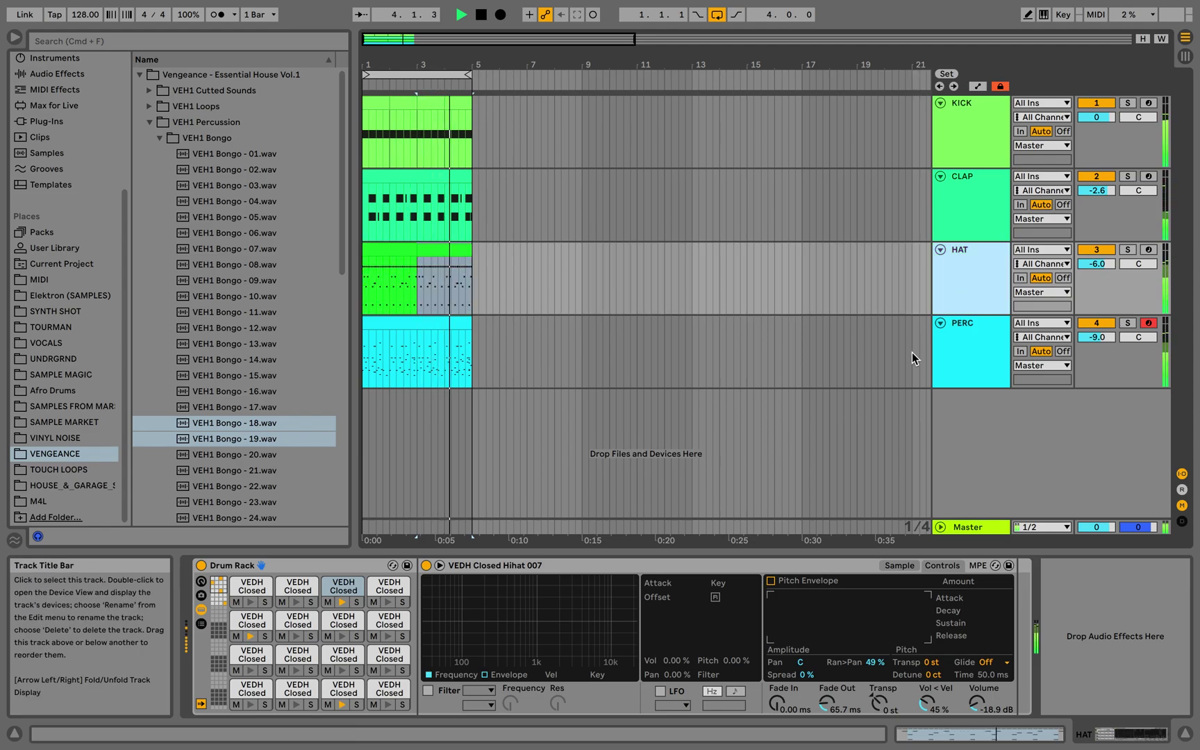
Set the volume of the PIV_DJK_OPEN_HAT_10 pad in the HAT Drum Rack to -9.00 dB
left_click(218, 598)
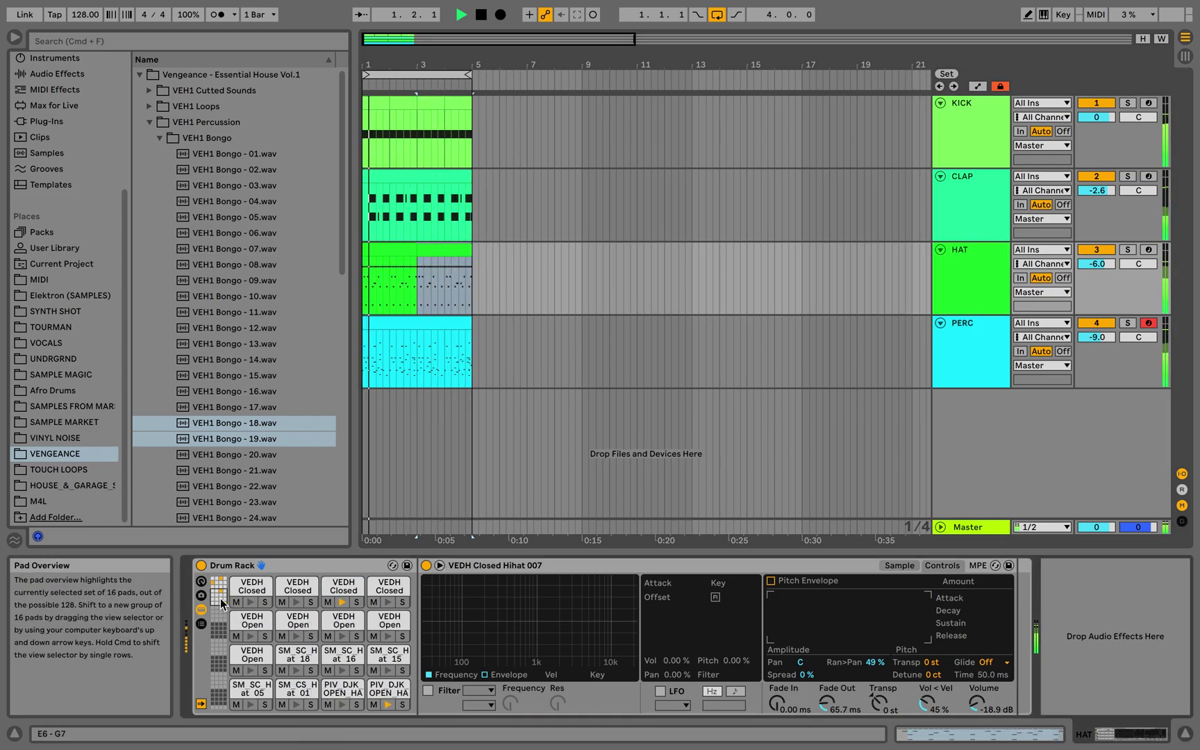
left_click(377, 693)
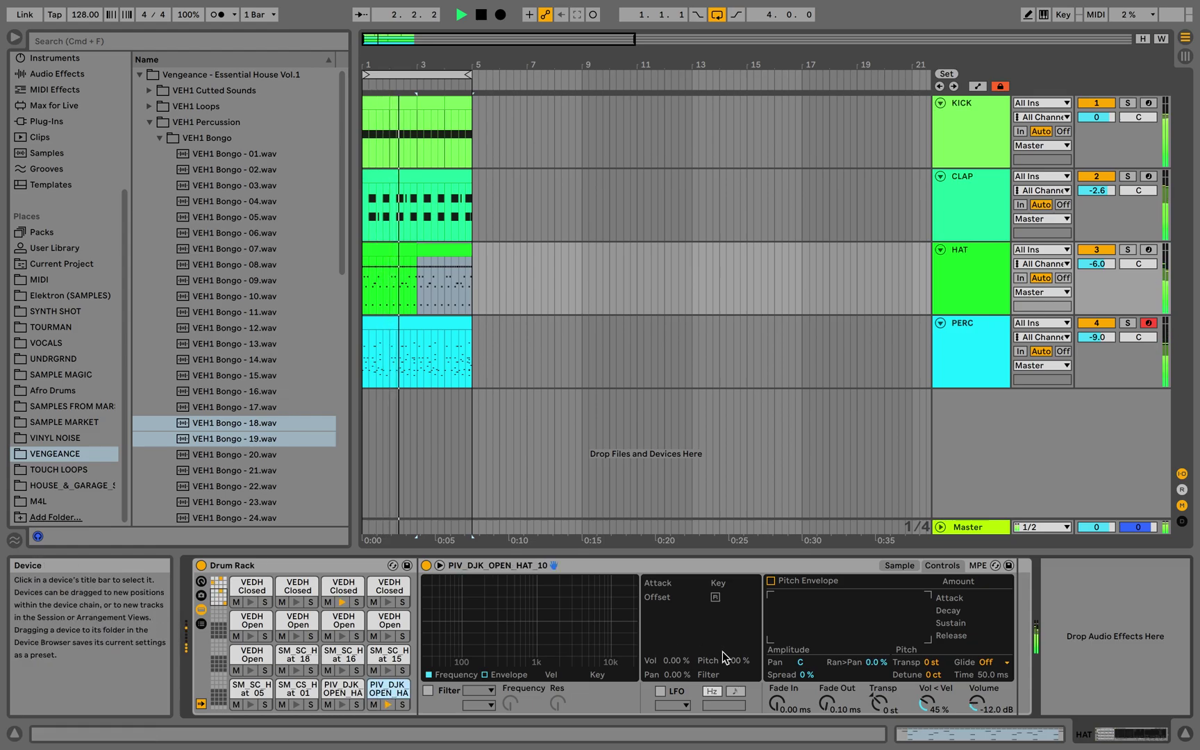
left_click_drag(984, 714, 984, 701)
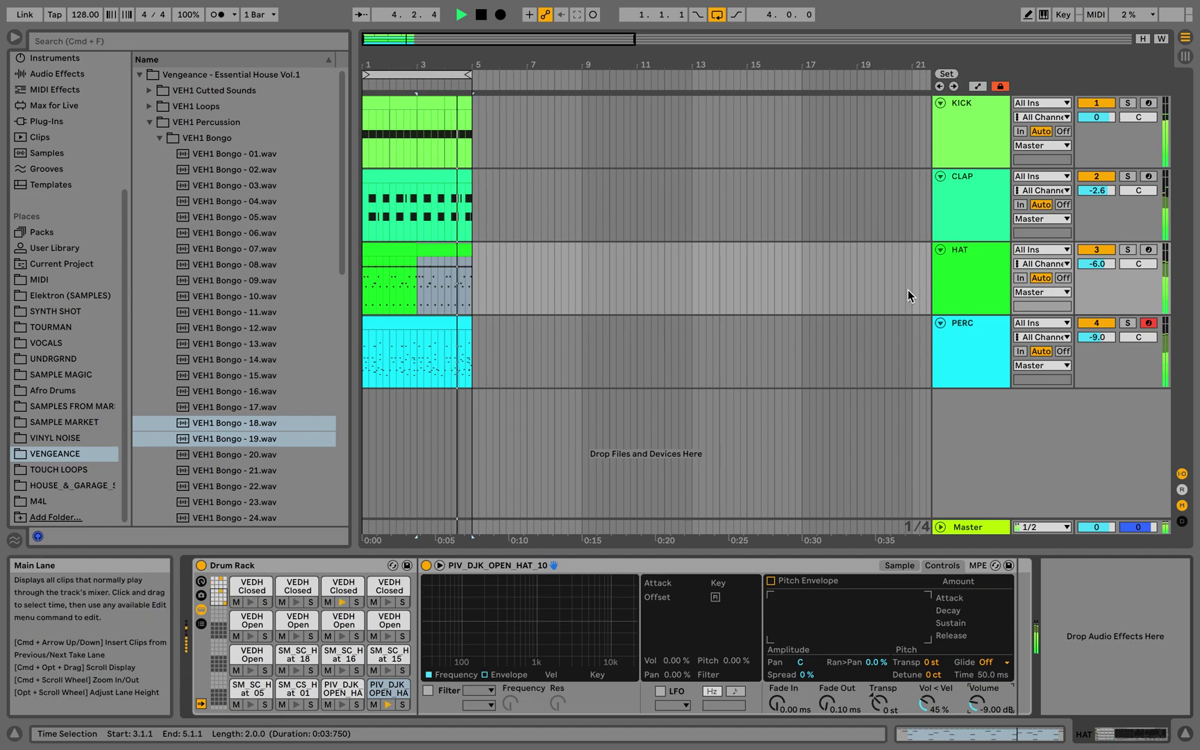
Stop playback and fold the KICK, CLAP, HAT and PERC tracks in the Arrangement
key("space")
left_click(942, 114)
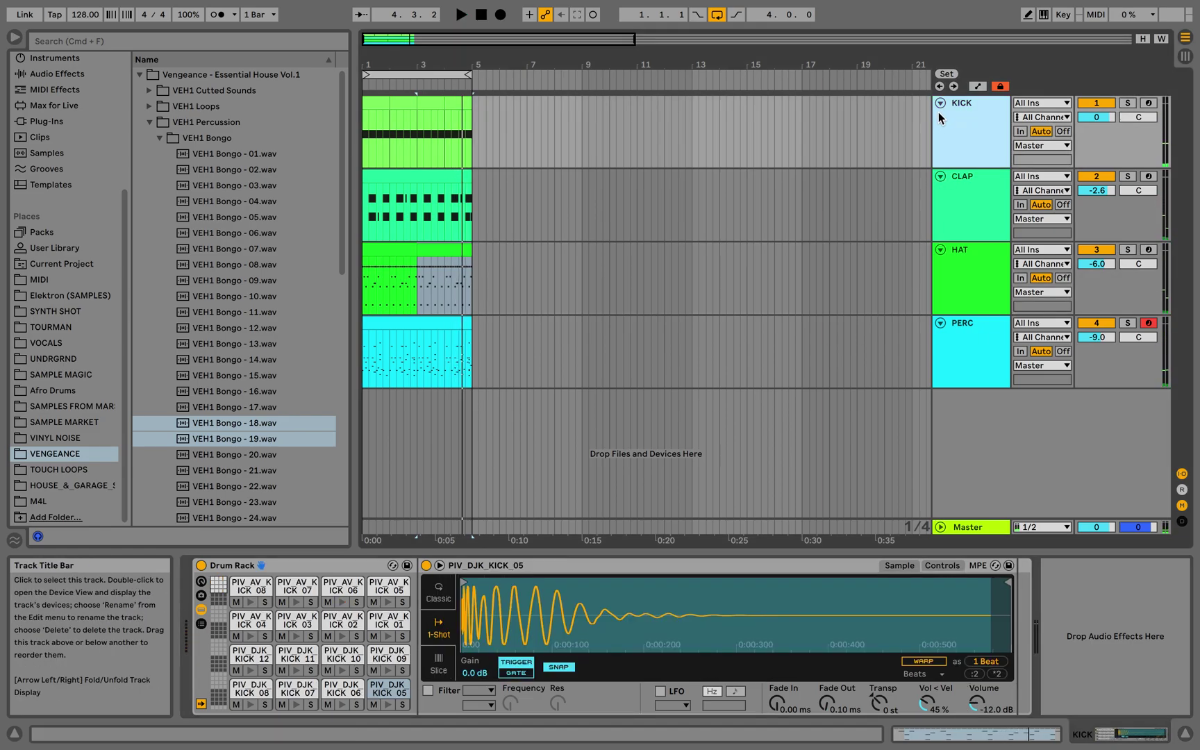
left_click(940, 103)
left_click(940, 117)
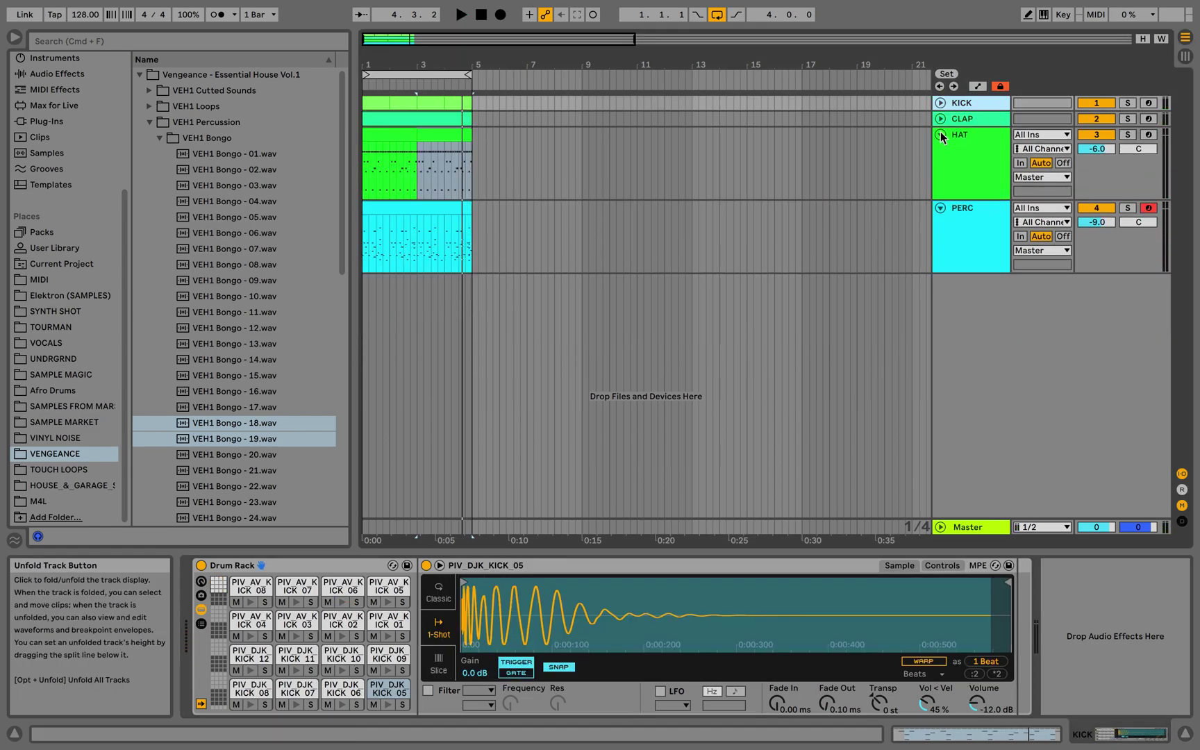
left_click(940, 134)
left_click(940, 151)
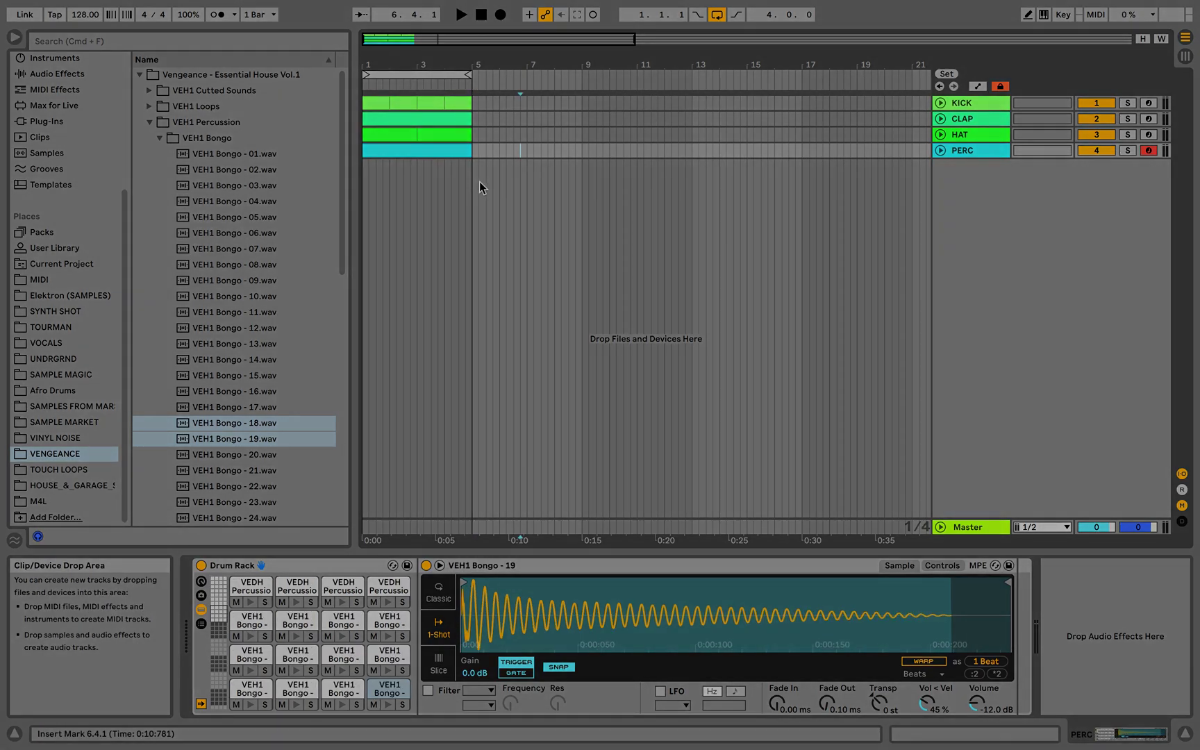
left_click_drag(478, 158, 384, 101)
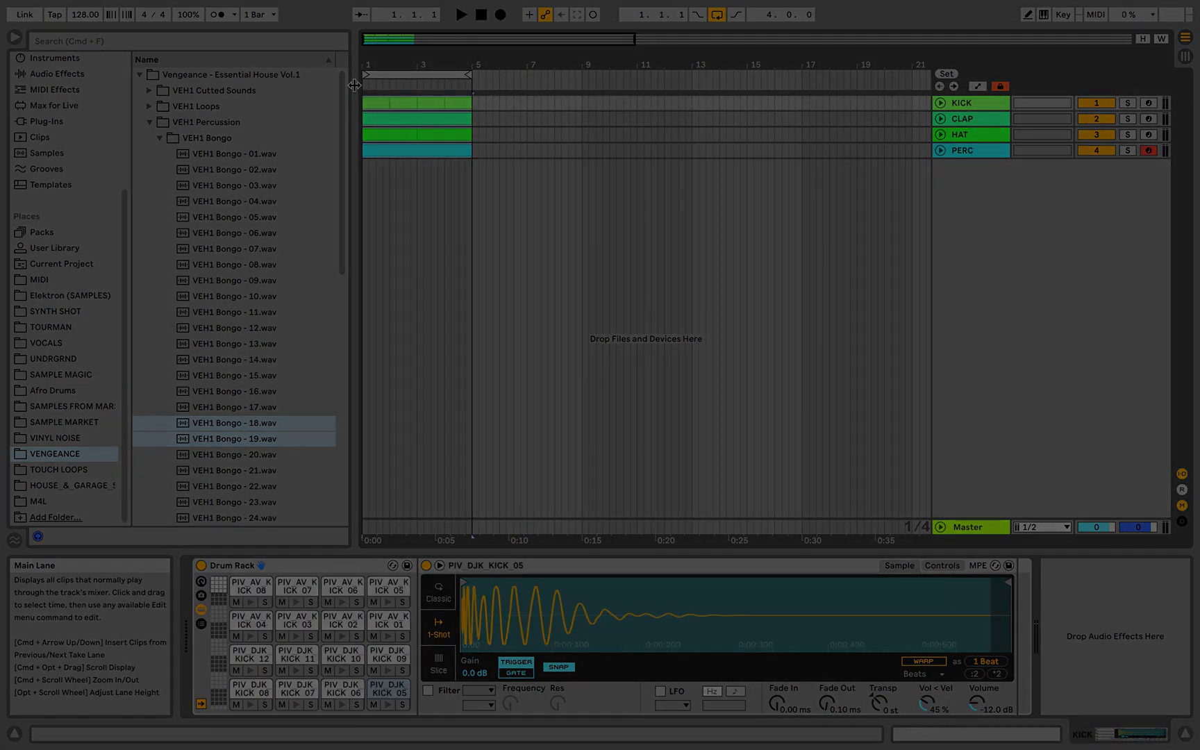
left_click(498, 239)
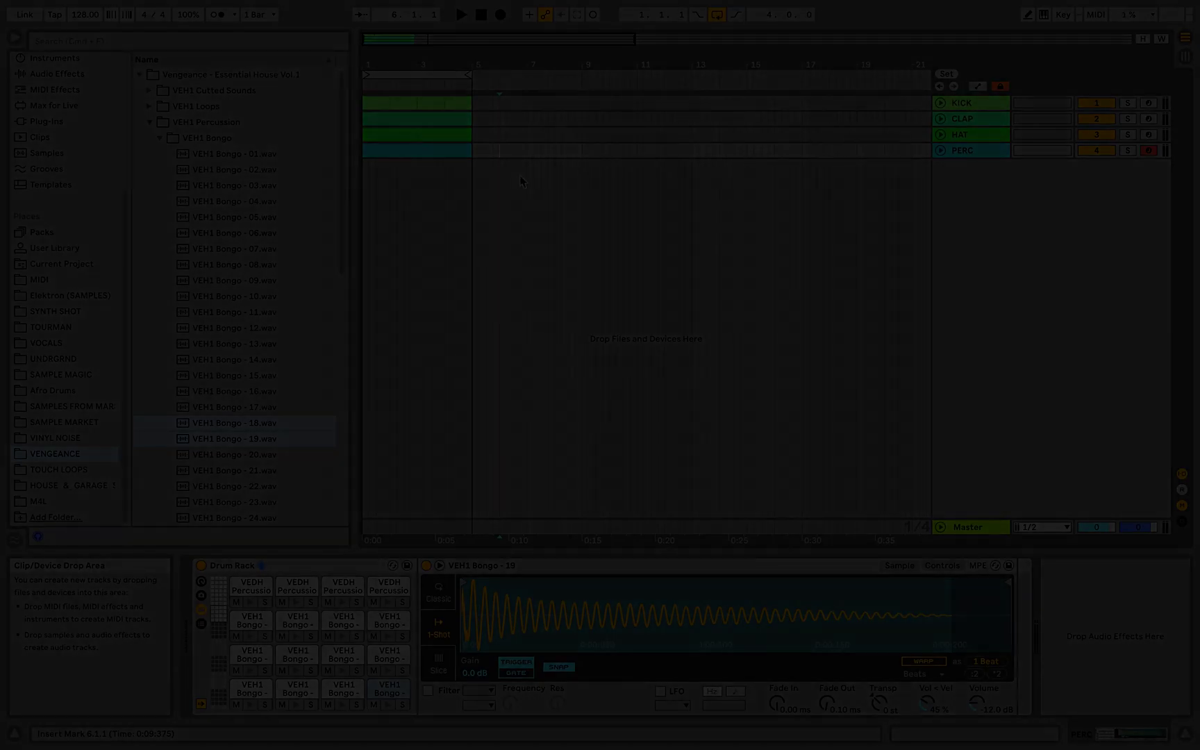